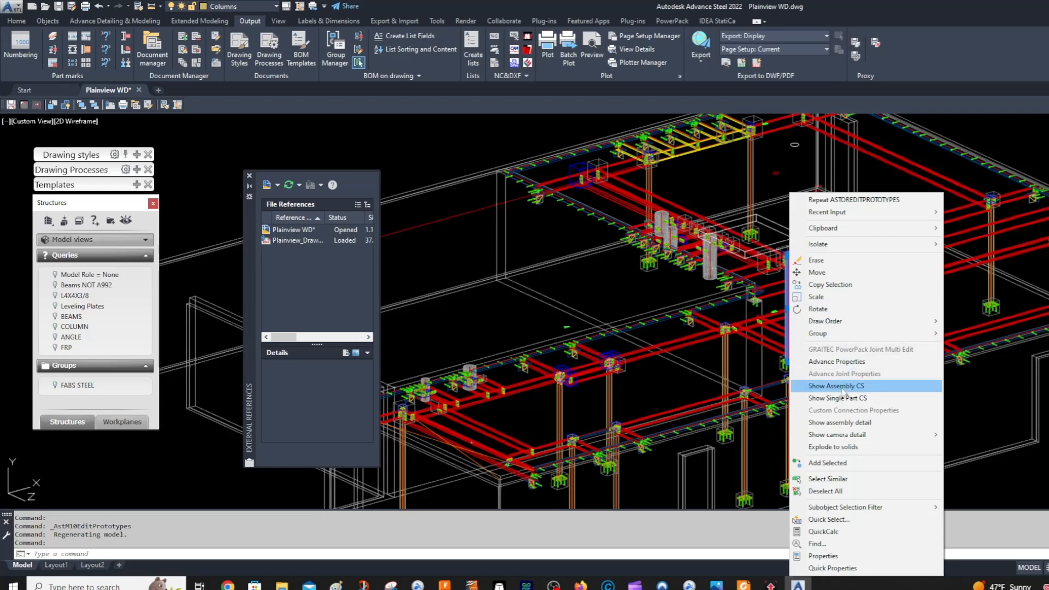
Show the assembly detail of the steel column just beside the rooftop opening frame in the model.
key("Escape")
key("Escape")
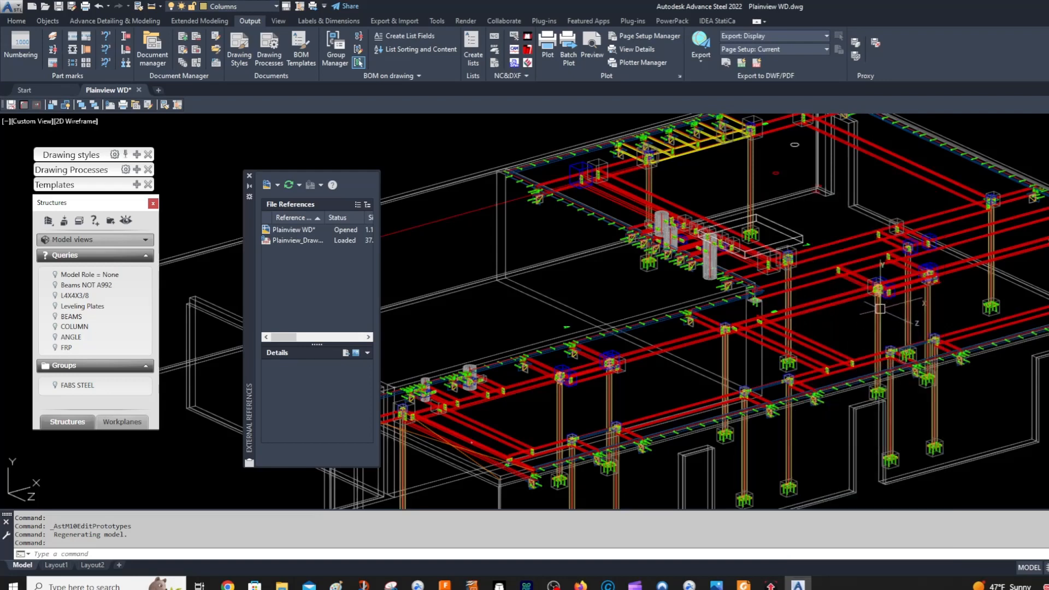
left_click(788, 303)
right_click(791, 303)
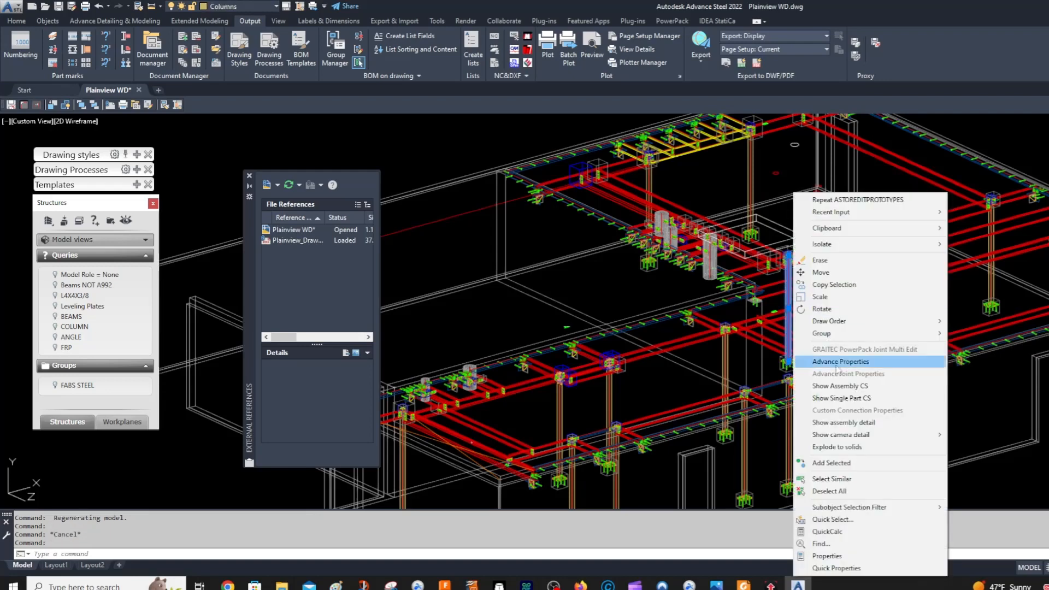
left_click(844, 423)
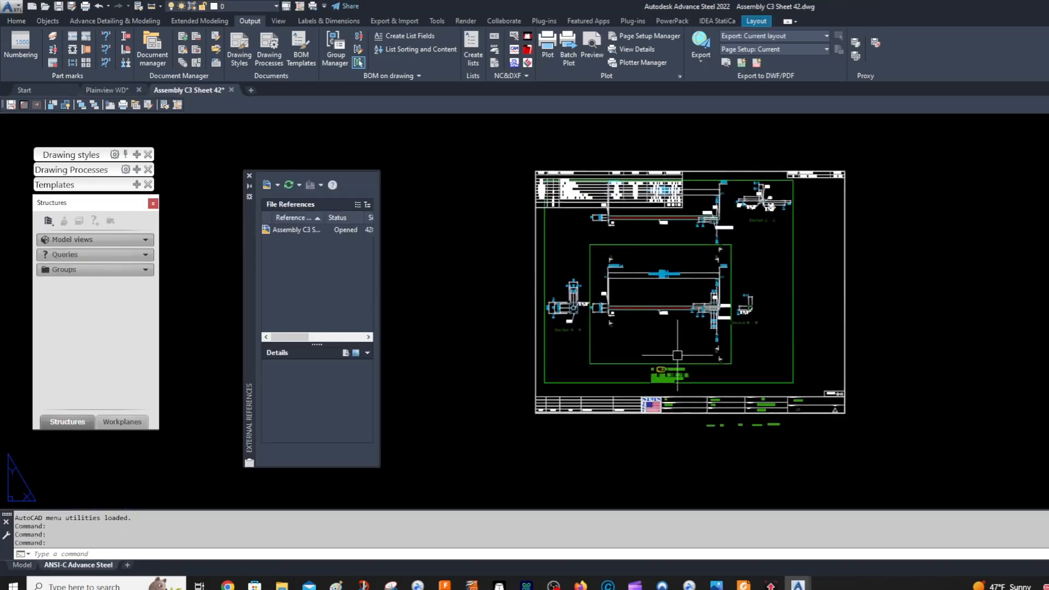
Move the C3 detail title upward on the sheet, closer to the main column view.
scroll(677, 355, "up", 2)
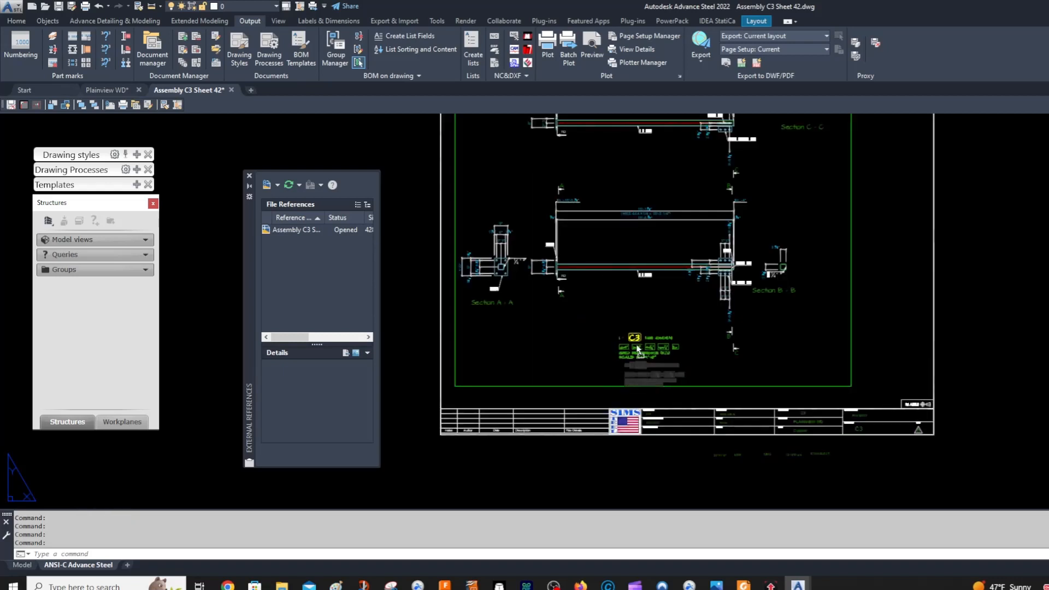
left_click(637, 350)
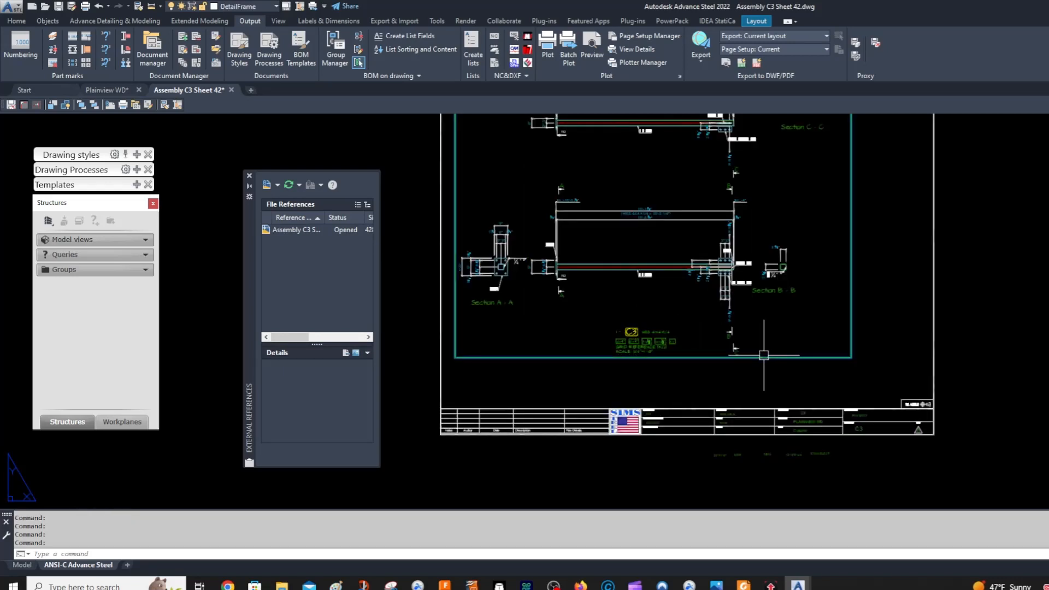
left_click_drag(766, 357, 781, 387)
middle_click_drag(750, 413, 757, 461)
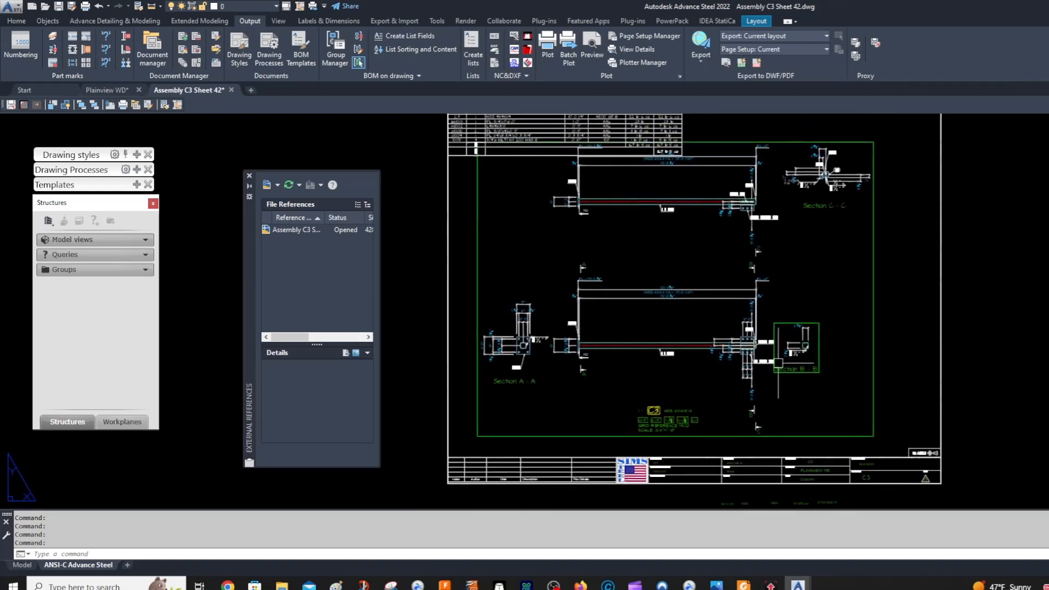
Move the p1004 label of the lower column view to the outer side of the column end, above the m1002 N/S label.
scroll(778, 362, "up", 6)
left_click(707, 232)
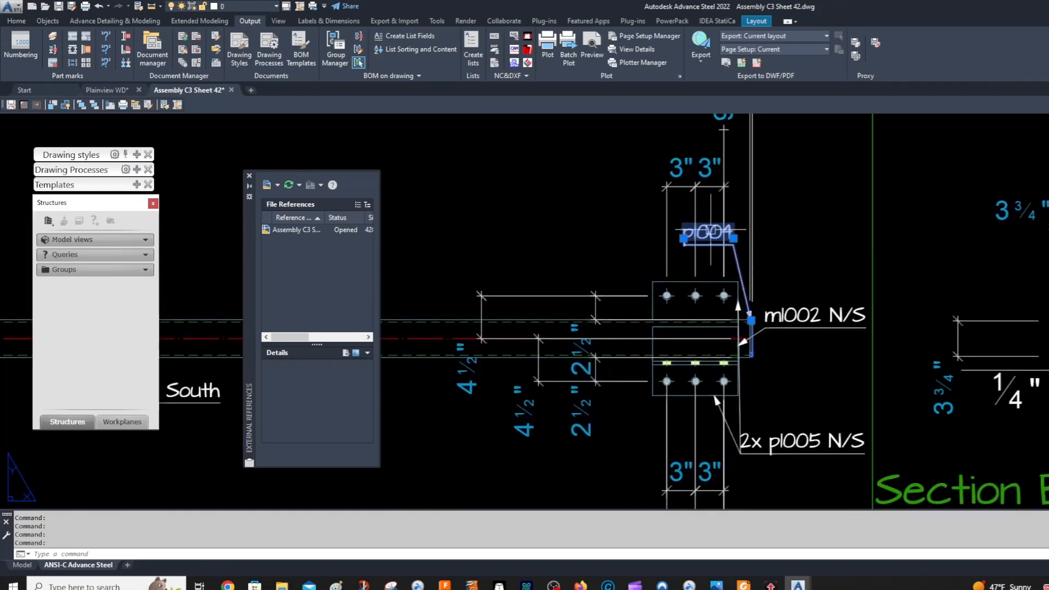
left_click(683, 238)
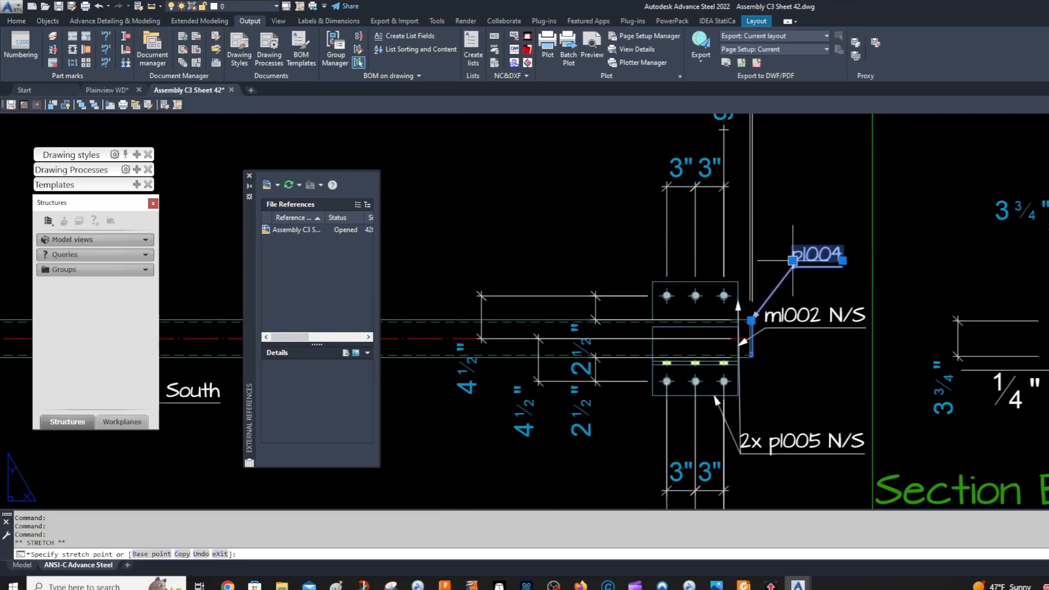
left_click(792, 261)
key("Escape")
Shift the 2x p1005 N/S label slightly outward, away from the connection plate's dimensions.
scroll(776, 302, "down", 2)
left_click(772, 374)
left_click(758, 392)
left_click(753, 392)
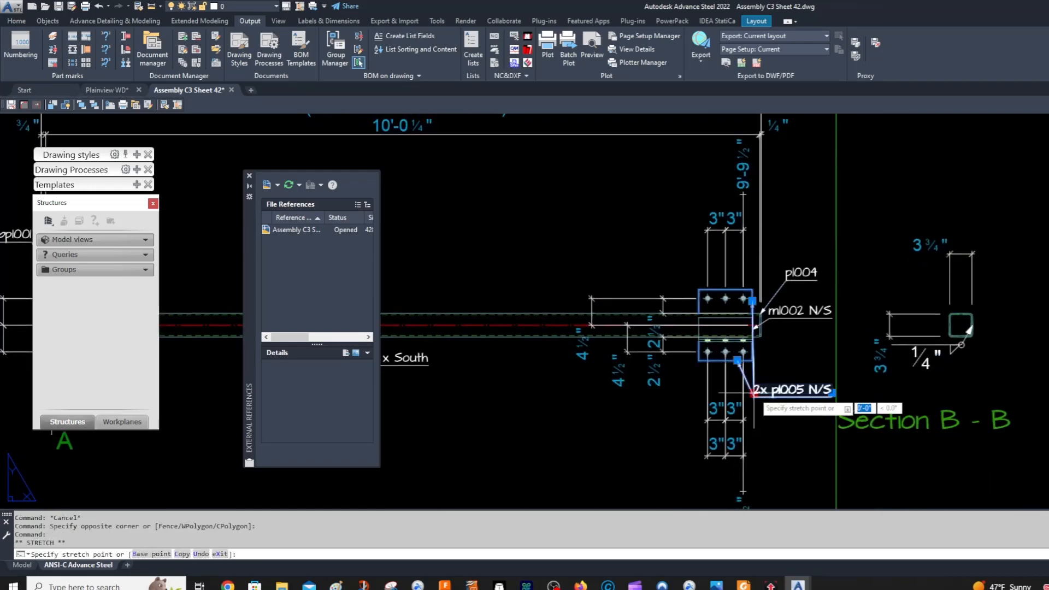
key("Escape")
Review the adjusted sheet, then close Assembly C3 Sheet 42 and save its changes.
scroll(753, 393, "down", 6)
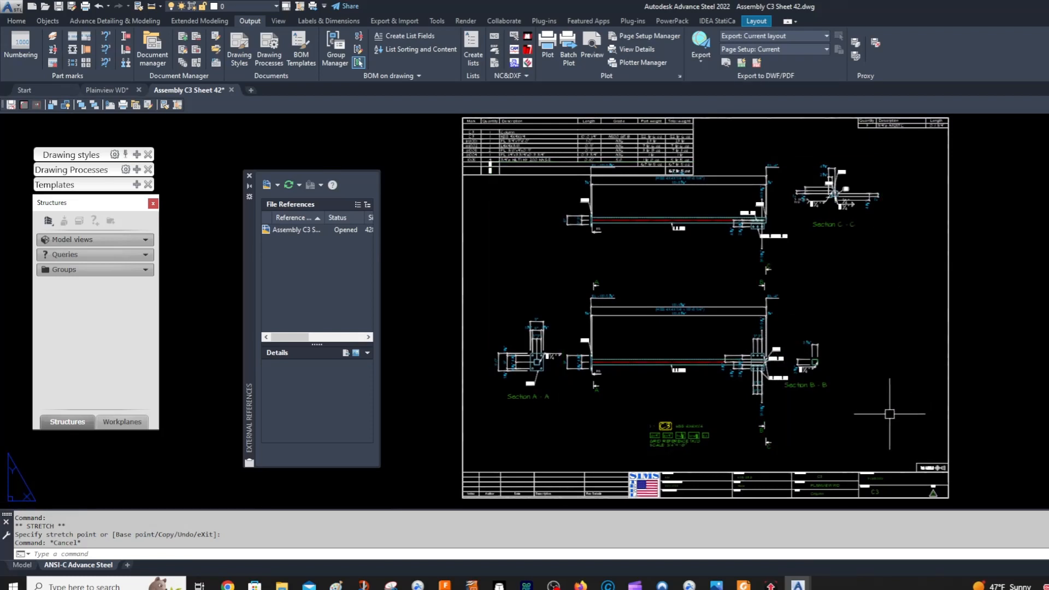
scroll(848, 393, "up", 2)
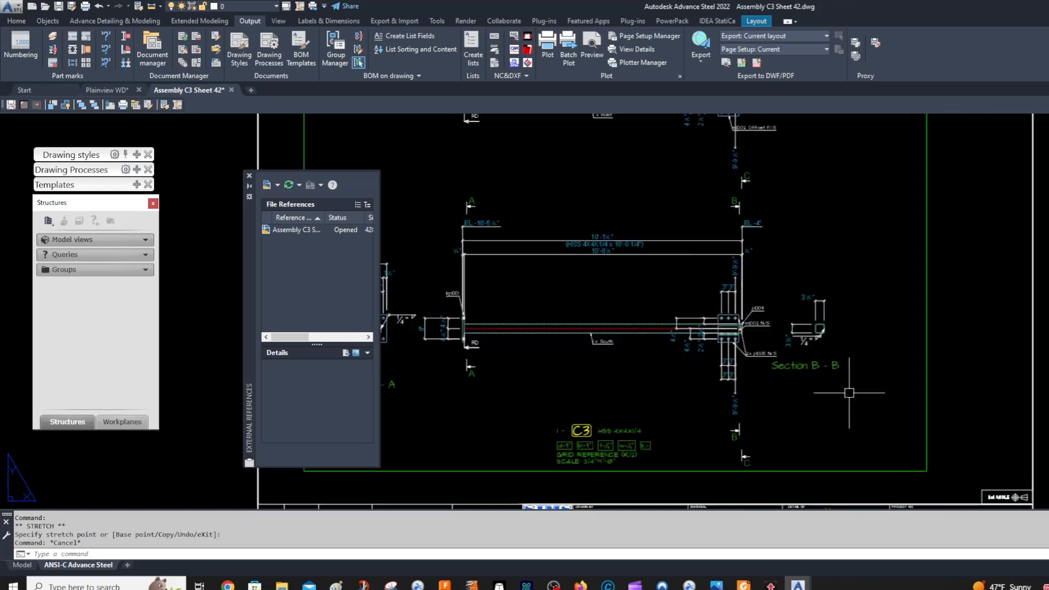
scroll(849, 393, "down", 2)
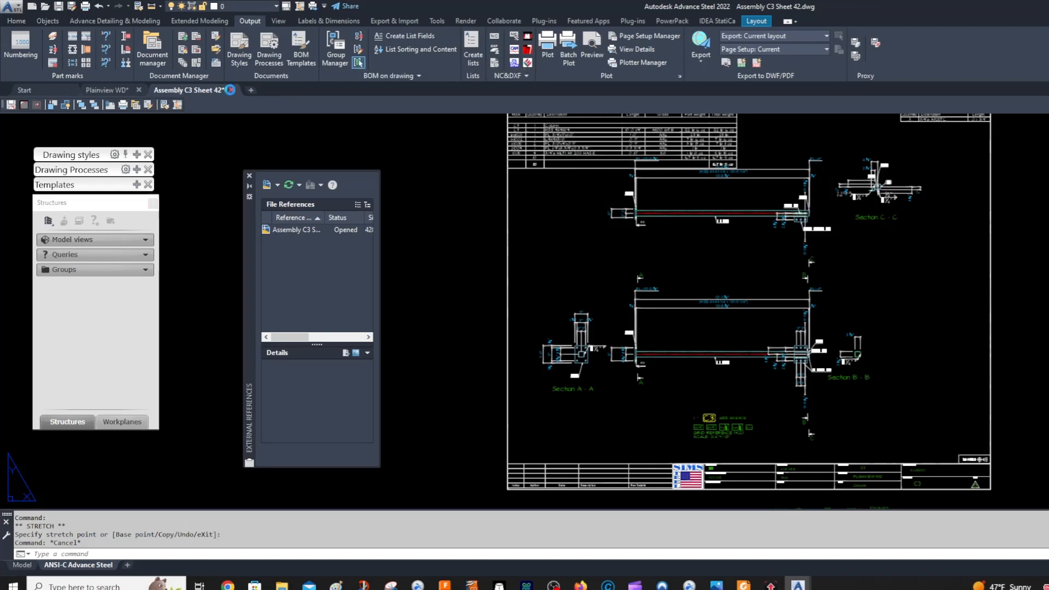
left_click(230, 89)
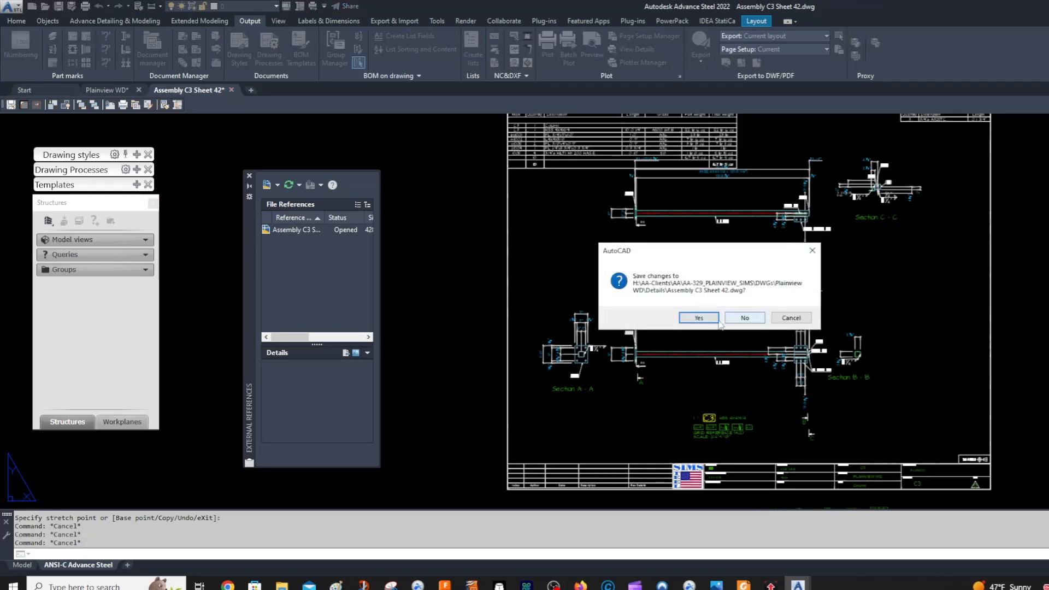
left_click(708, 319)
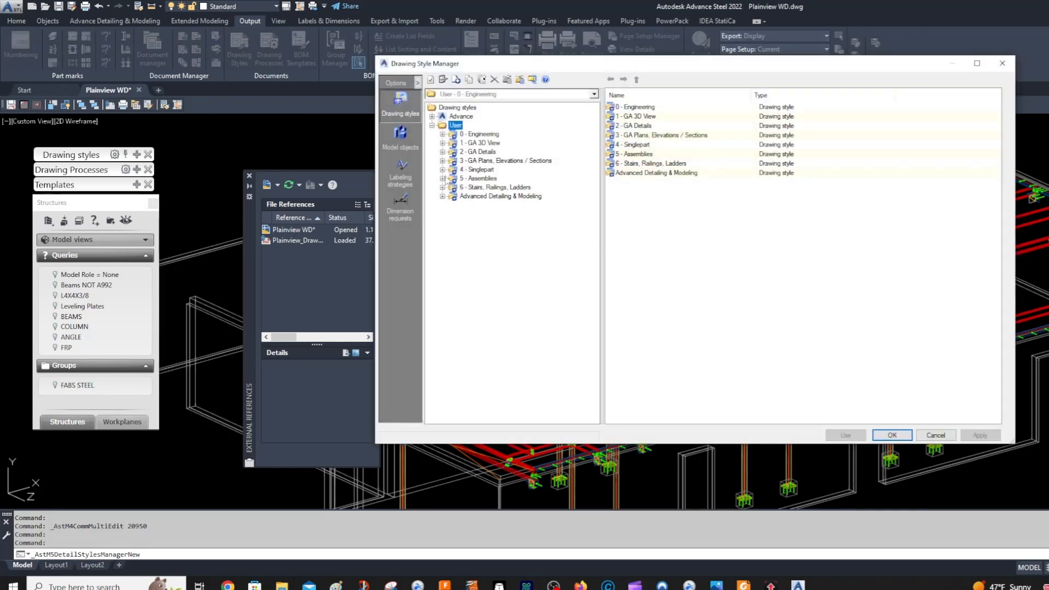
Compare the view arrangements of the ADM - Column and ADM - Column Hor drawing styles under the user's 5 - Assemblies category.
left_click(443, 178)
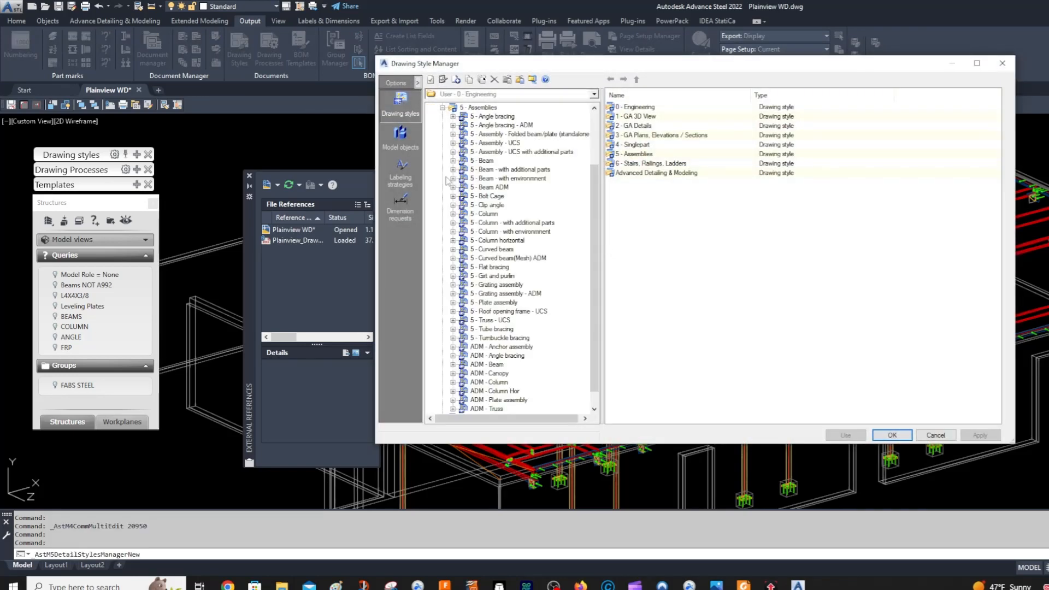
scroll(489, 330, "down", 1)
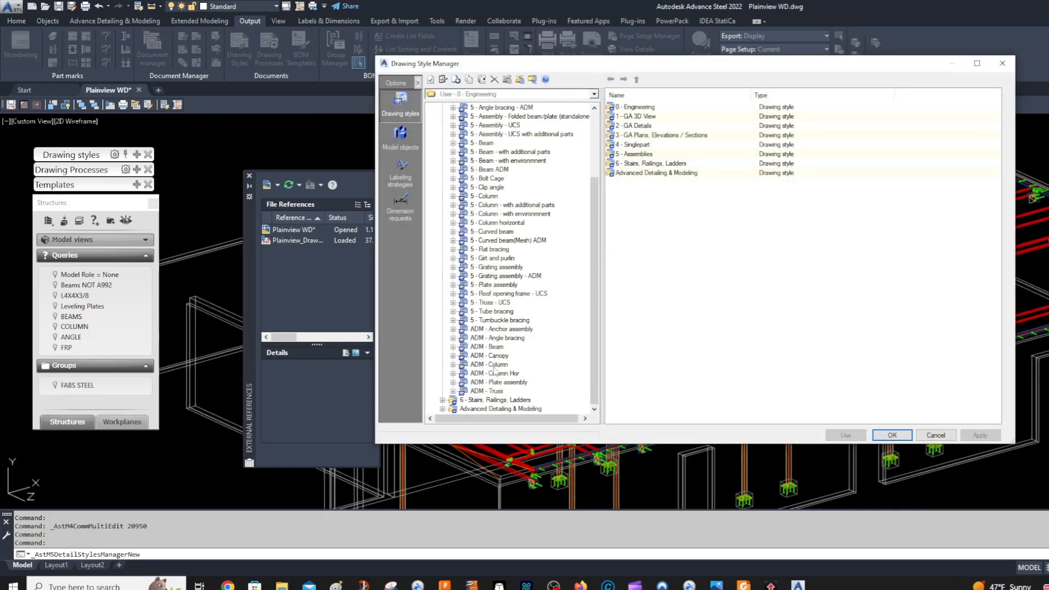
left_click(490, 364)
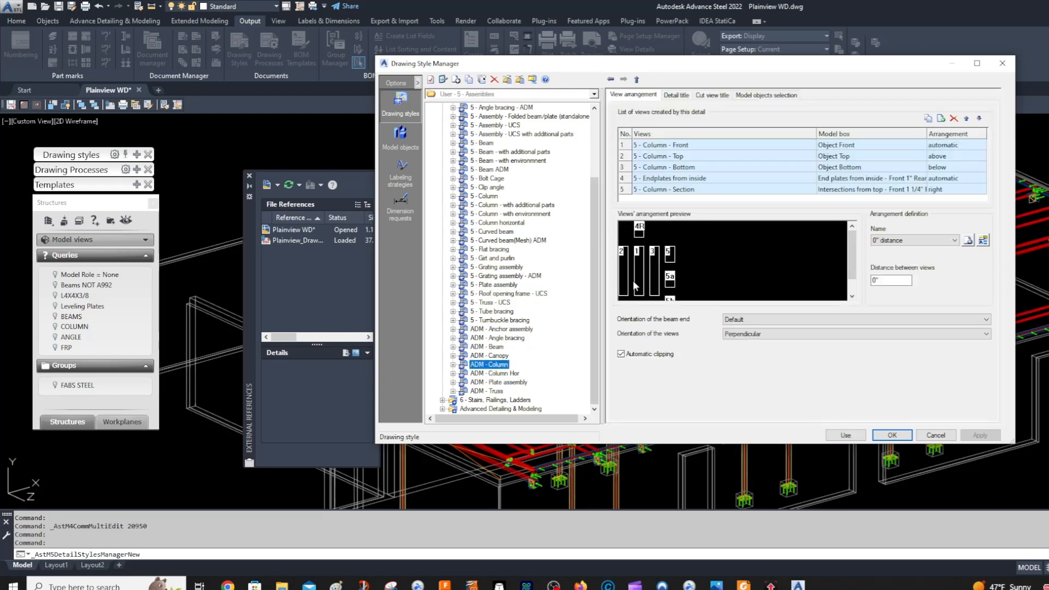
left_click(519, 374)
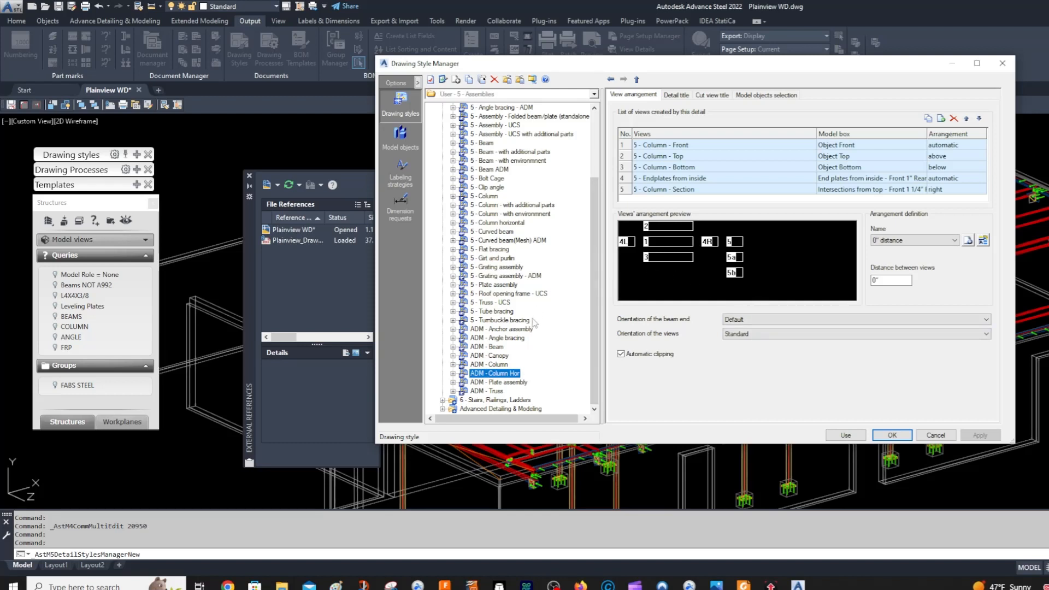
left_click(490, 365)
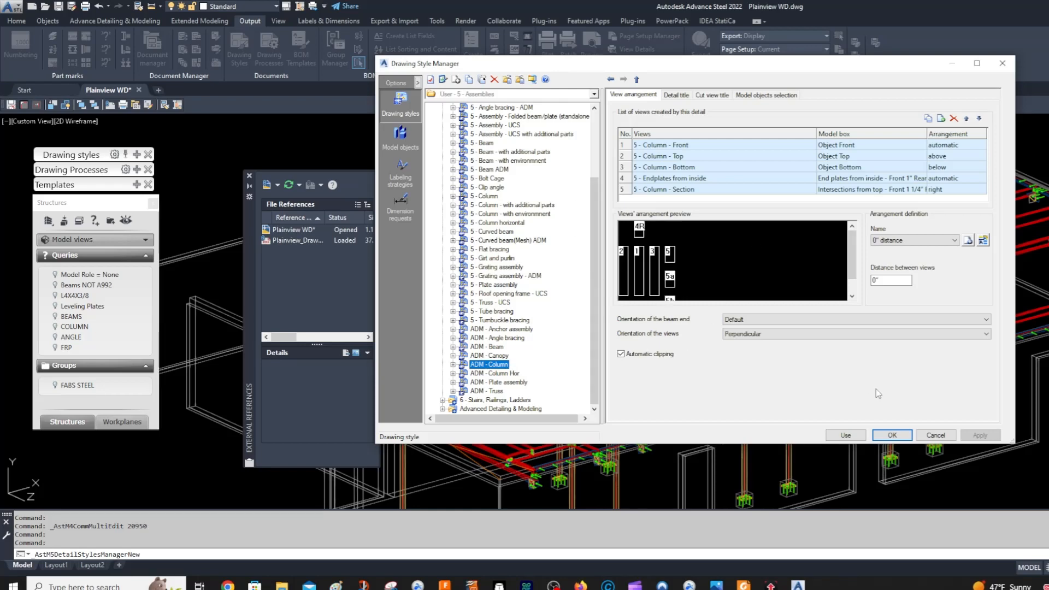
left_click(879, 435)
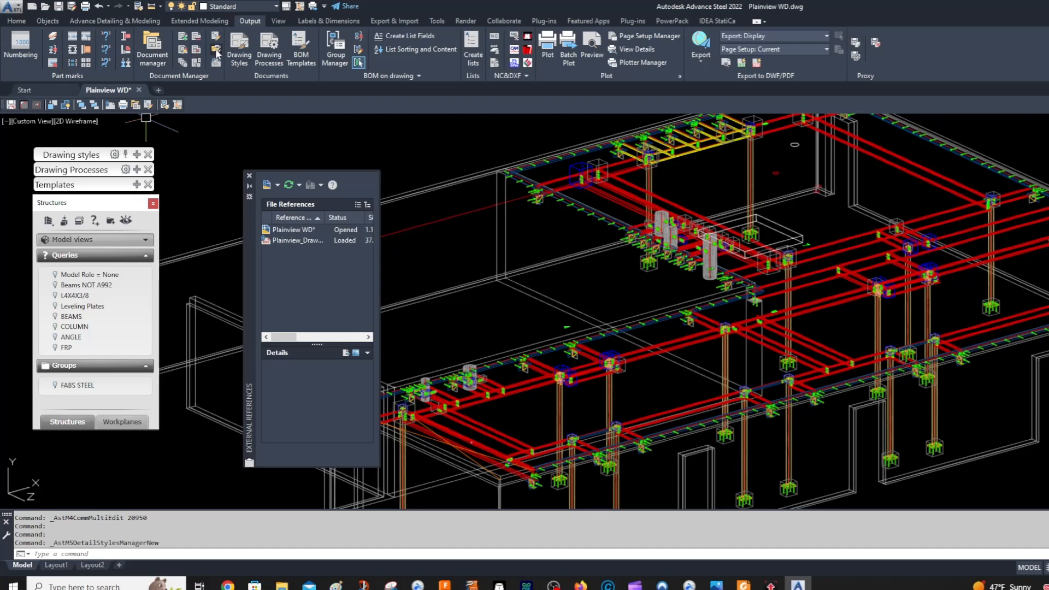
Show the definition of the SIMS Assemblies Each ANSI-C drawing process in the user's 5 - Assemblies - Selected category.
left_click(183, 51)
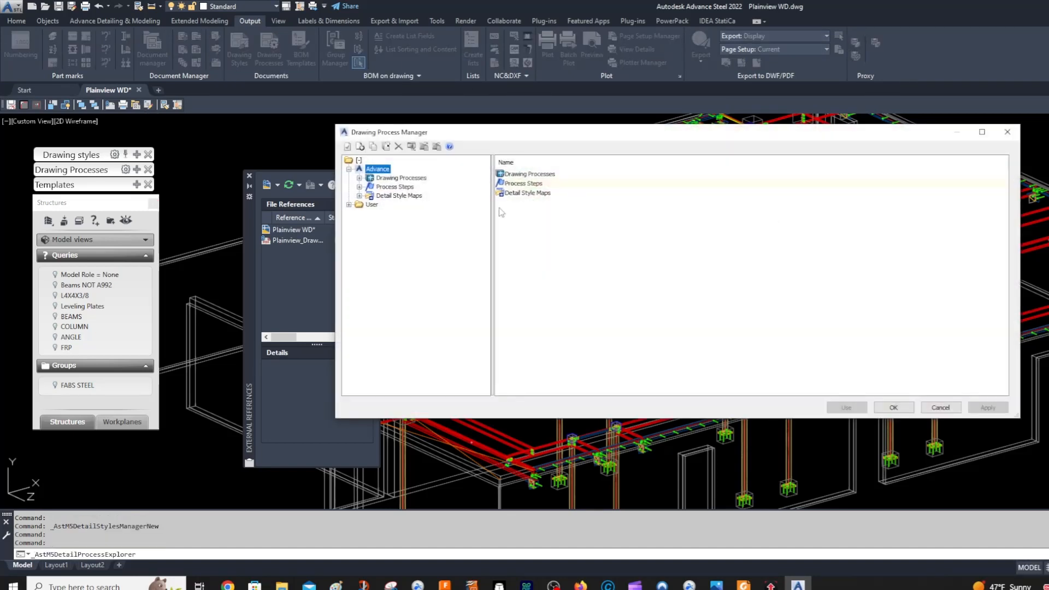
left_click(349, 205)
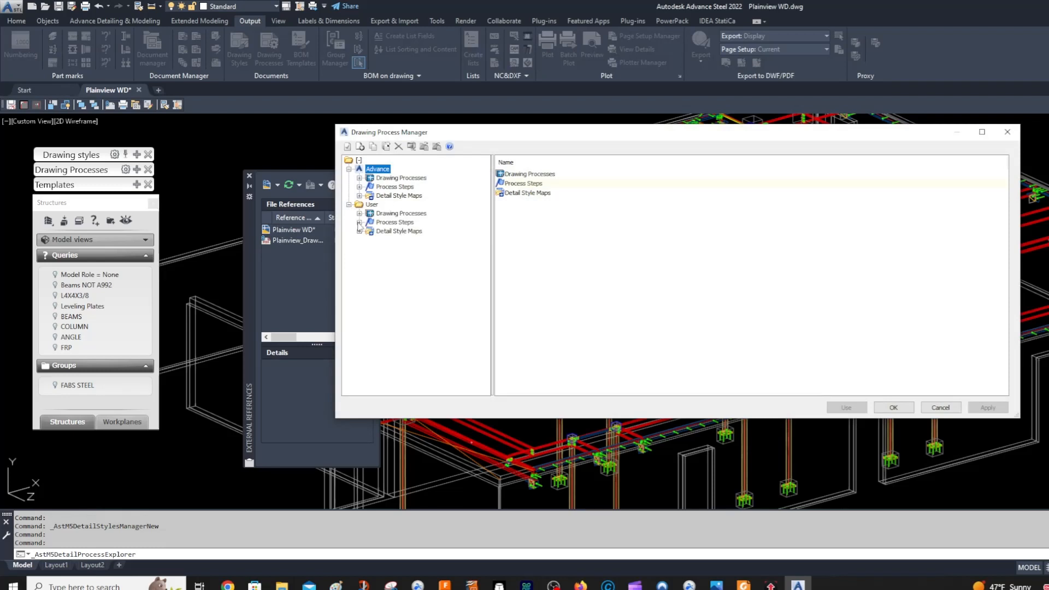
left_click(358, 222)
left_click(359, 213)
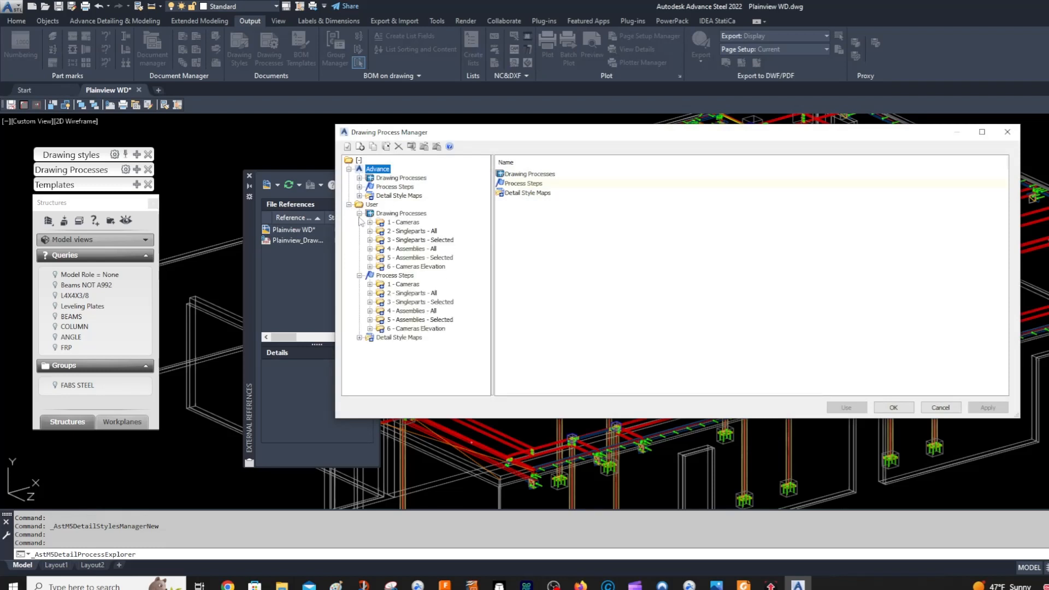
left_click(407, 258)
left_click(370, 257)
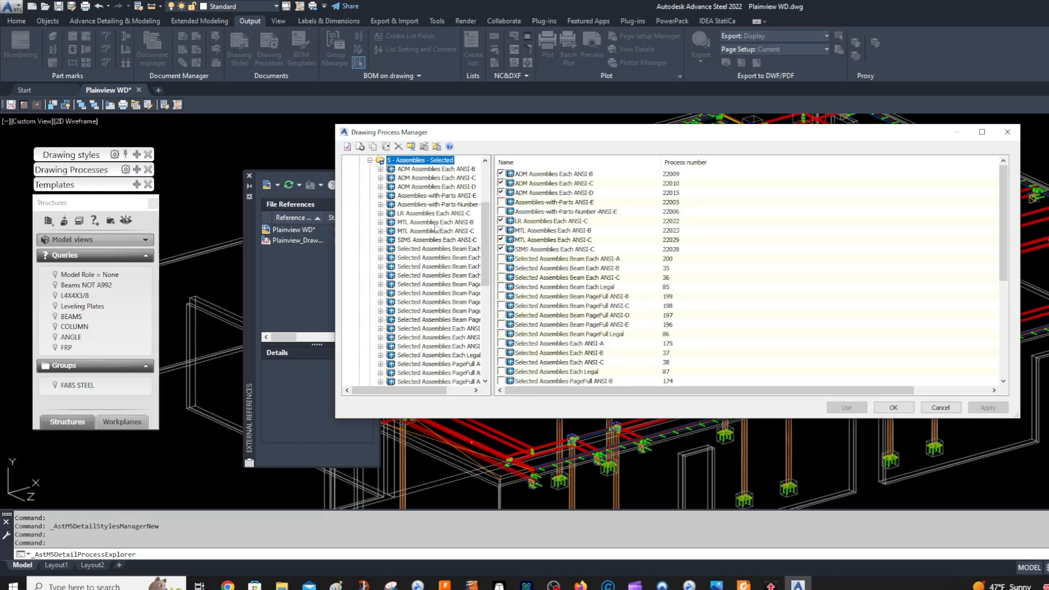
left_click(431, 240)
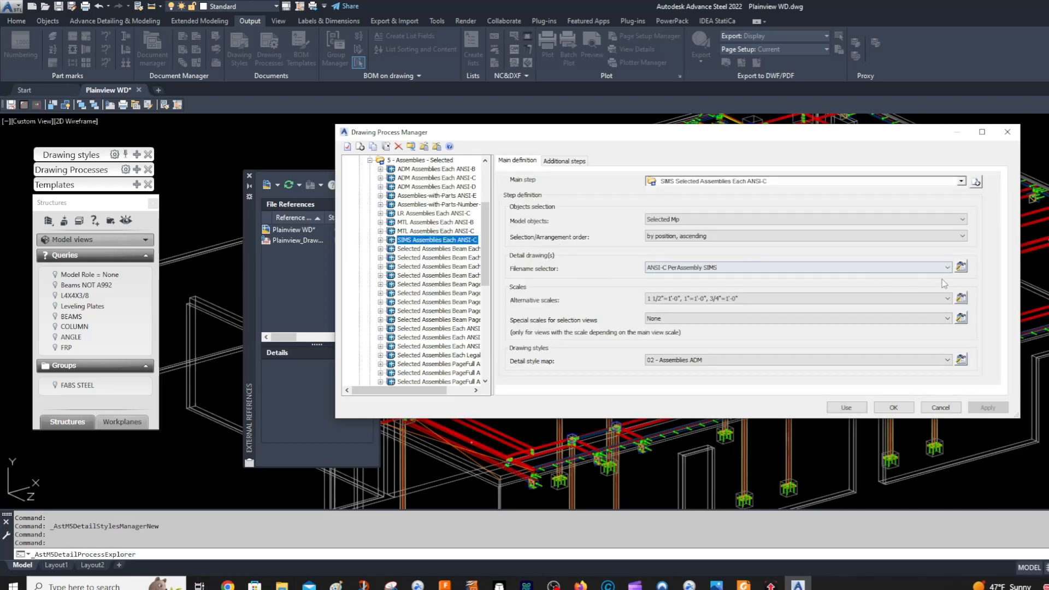
Check which prototype the ANSI-C PerAssembly SIMS filename selector uses, then close the Drawing Process Manager.
left_click(961, 267)
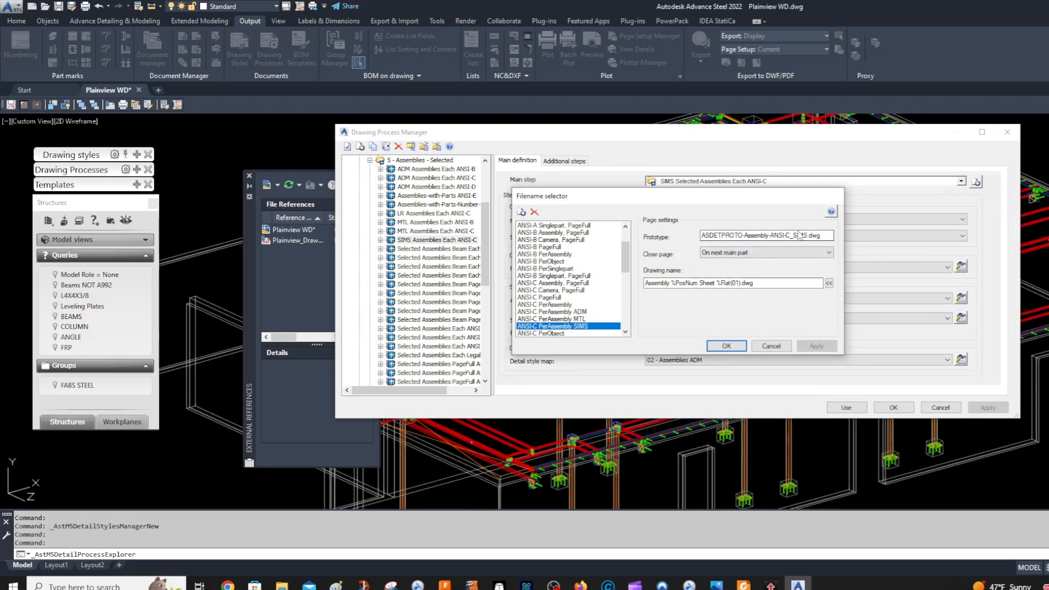
left_click(771, 346)
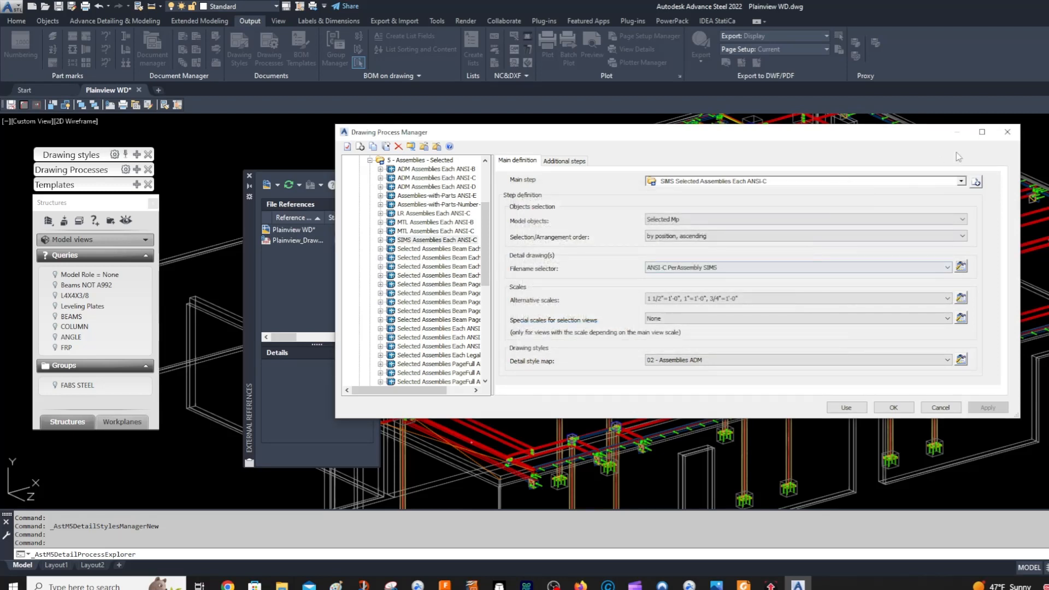
left_click(895, 409)
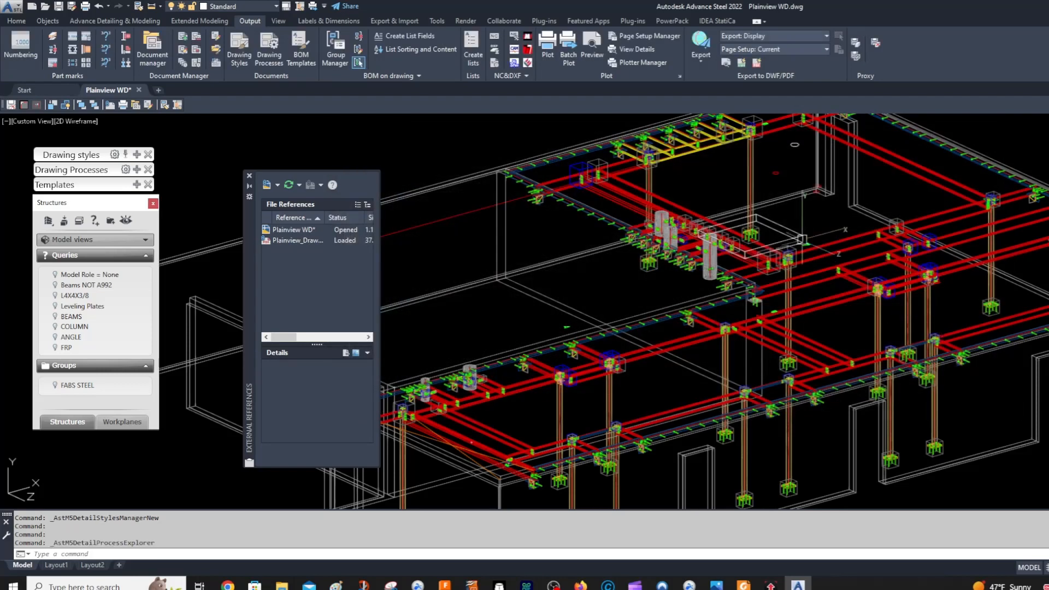
Open the default prototype ASDETPROTO-Assembly-ANSI-C_ADM.dwg for editing.
middle_click_drag(628, 199, 578, 218)
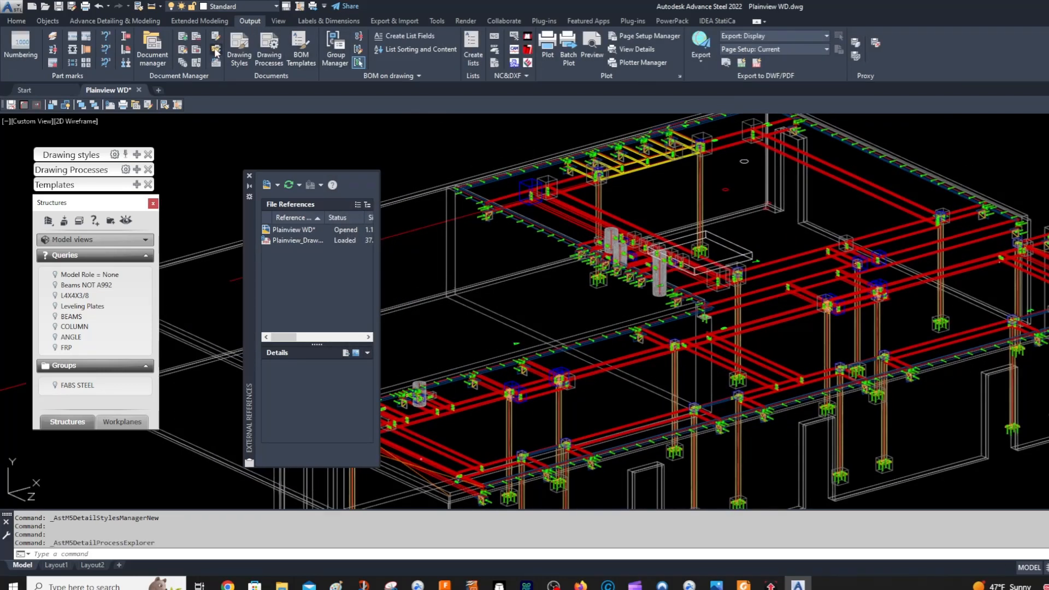
left_click(217, 50)
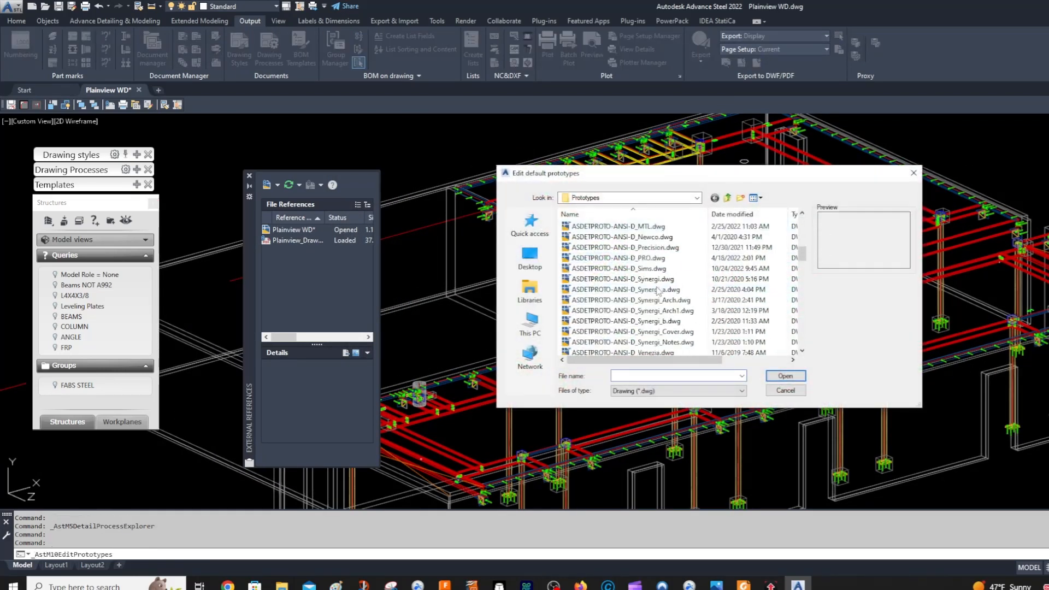
scroll(657, 291, "down", 5)
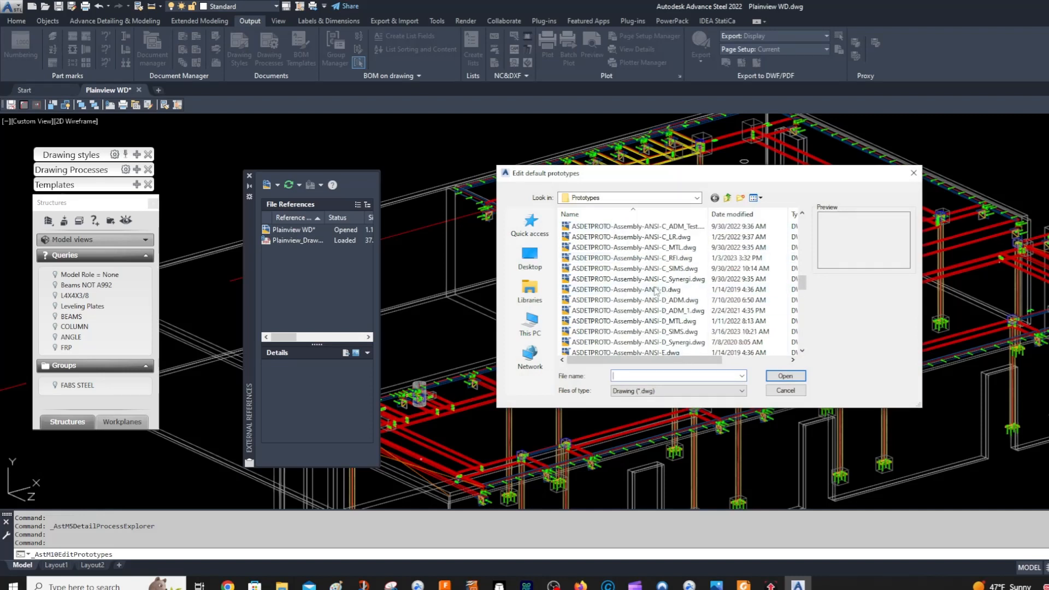
scroll(650, 281, "up", 2)
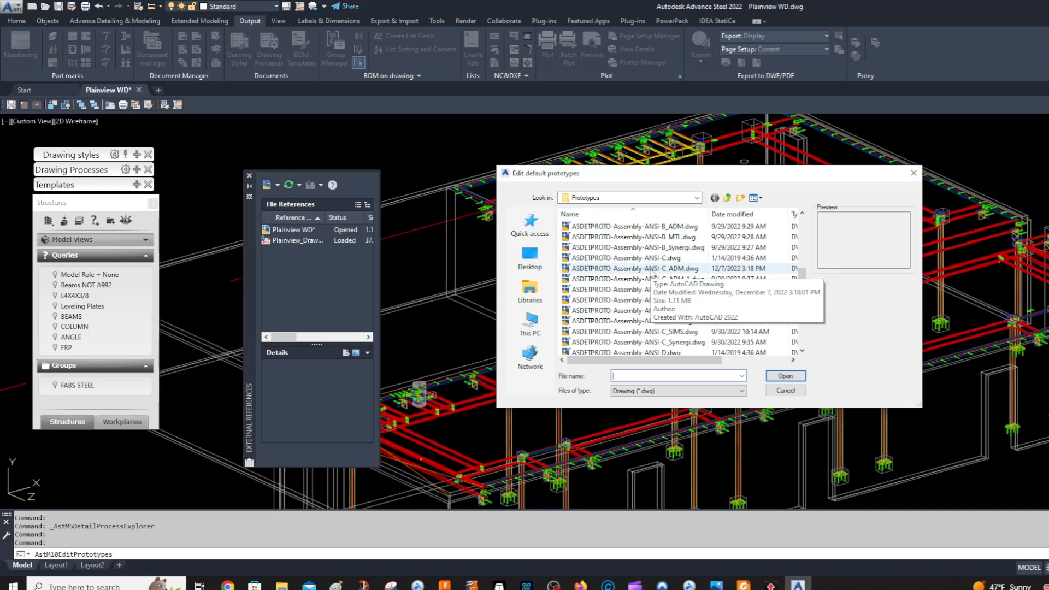
scroll(651, 273, "down", 1)
left_click(660, 239)
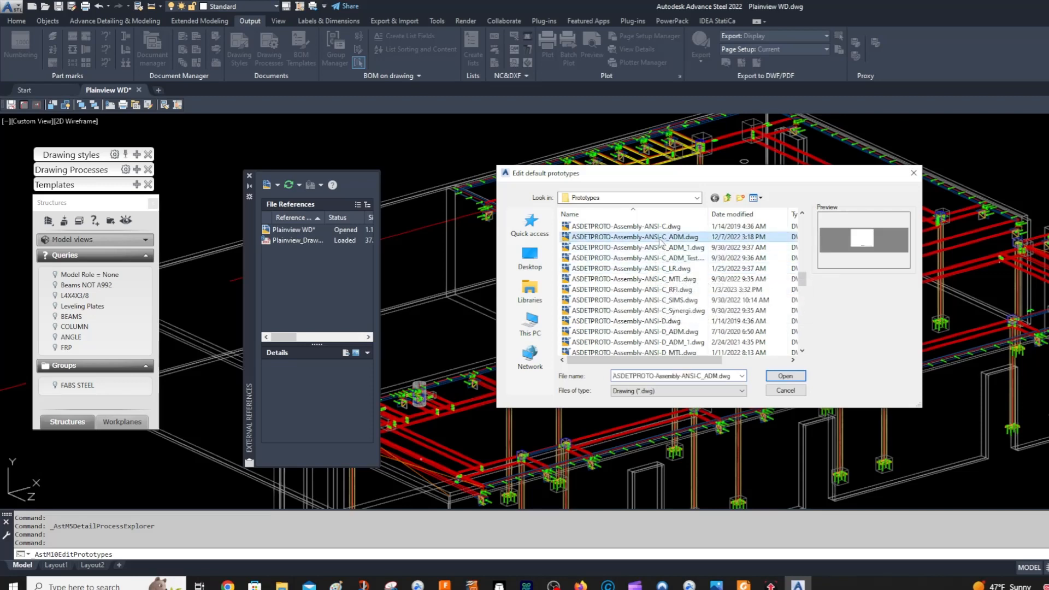
left_click(785, 376)
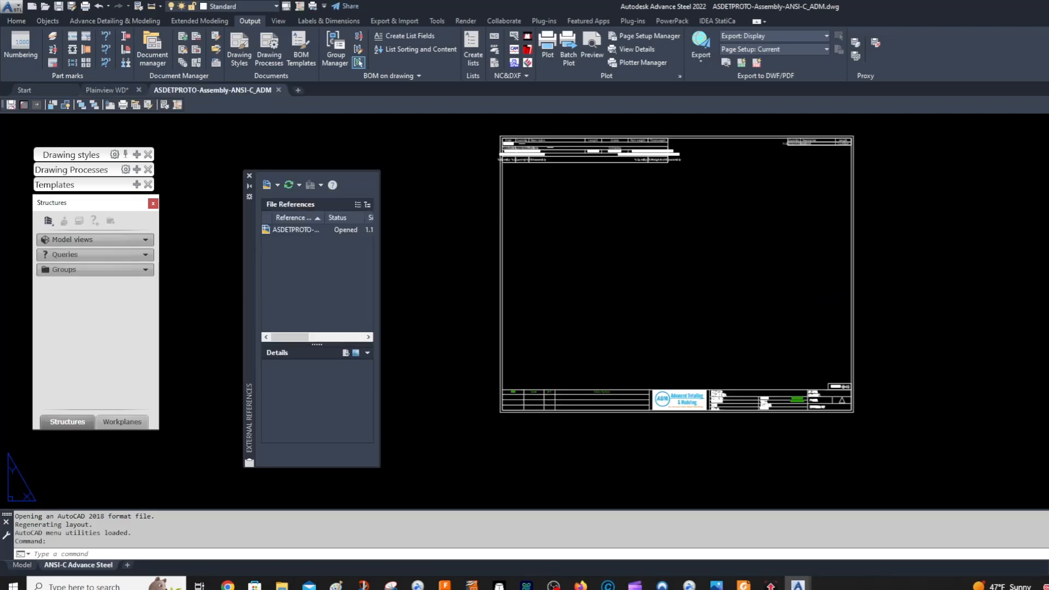
scroll(777, 351, "down", 2)
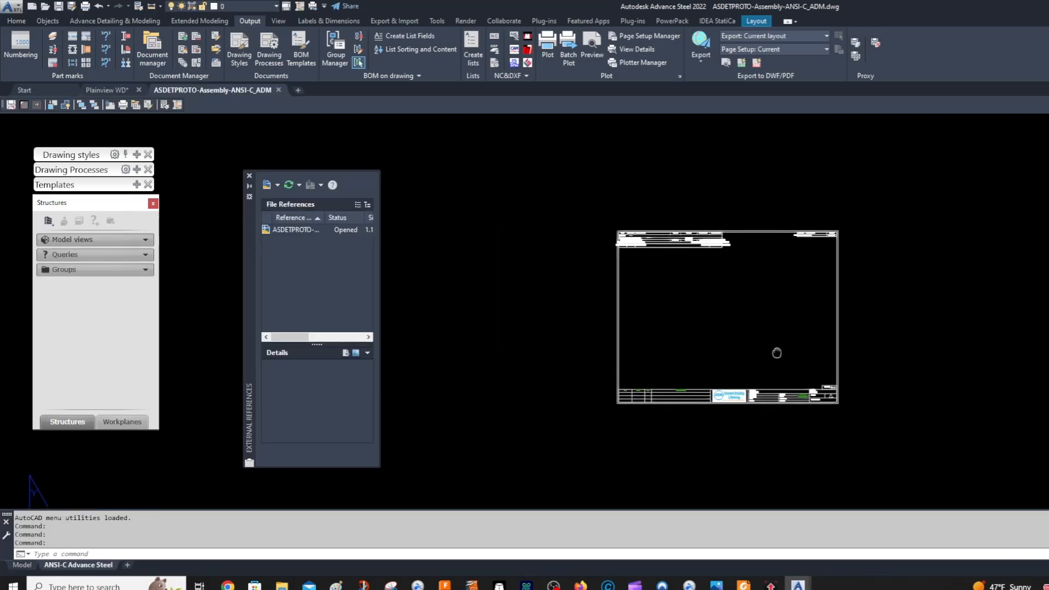
Check which templates the structured parts list and the bolt list on the prototype sheet use.
scroll(785, 321, "up", 4)
scroll(860, 297, "down", 2)
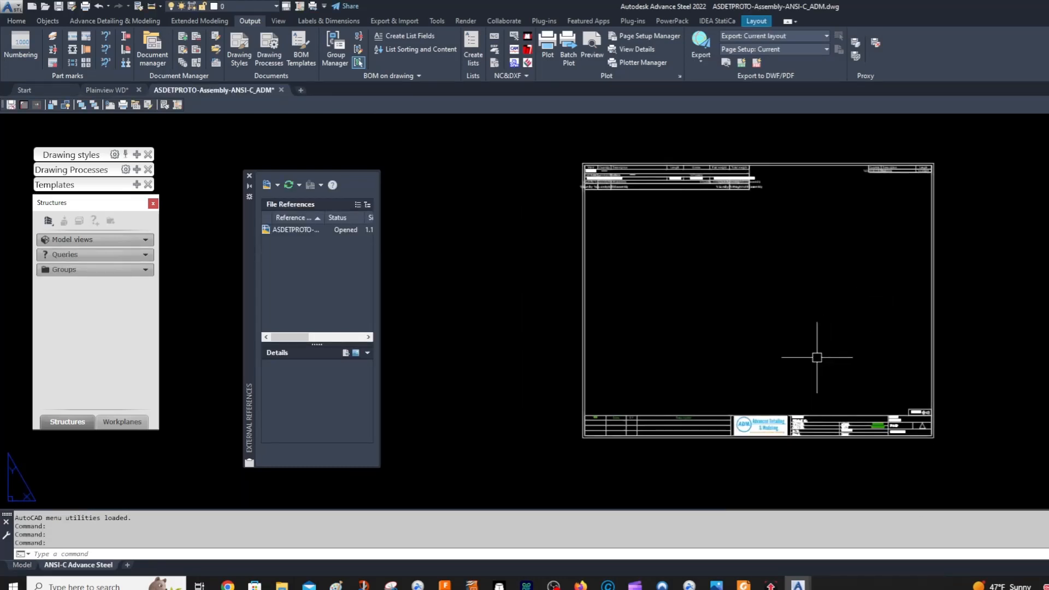
double_click(713, 179)
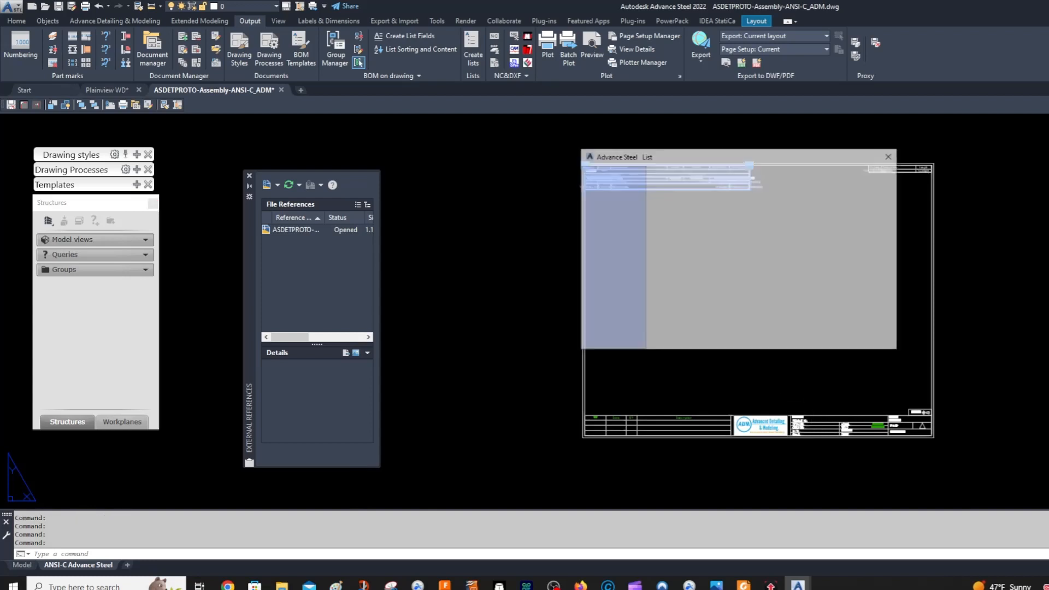
left_click(598, 191)
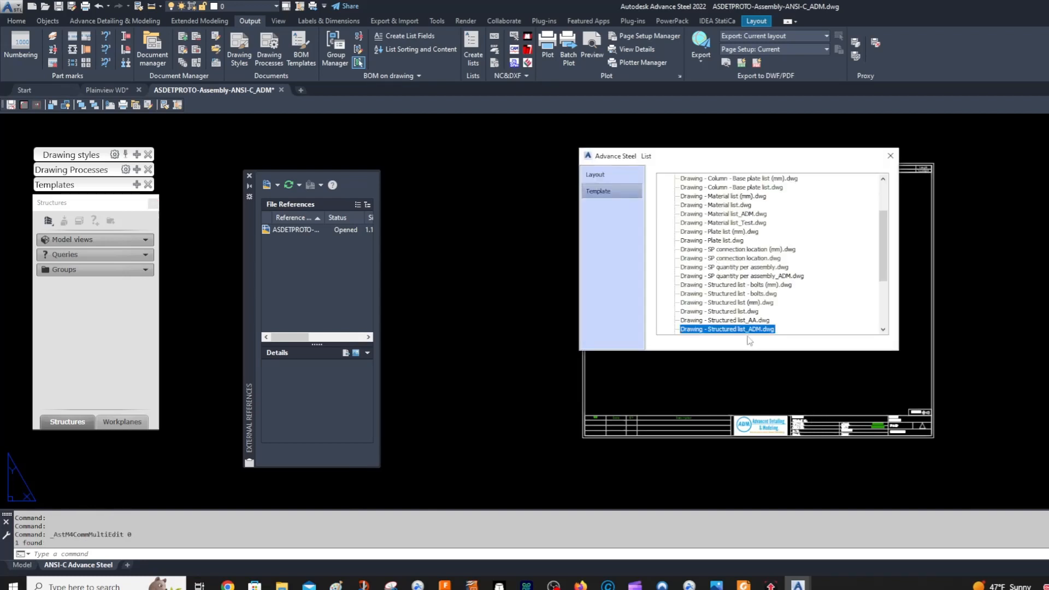
key("Escape")
double_click(911, 172)
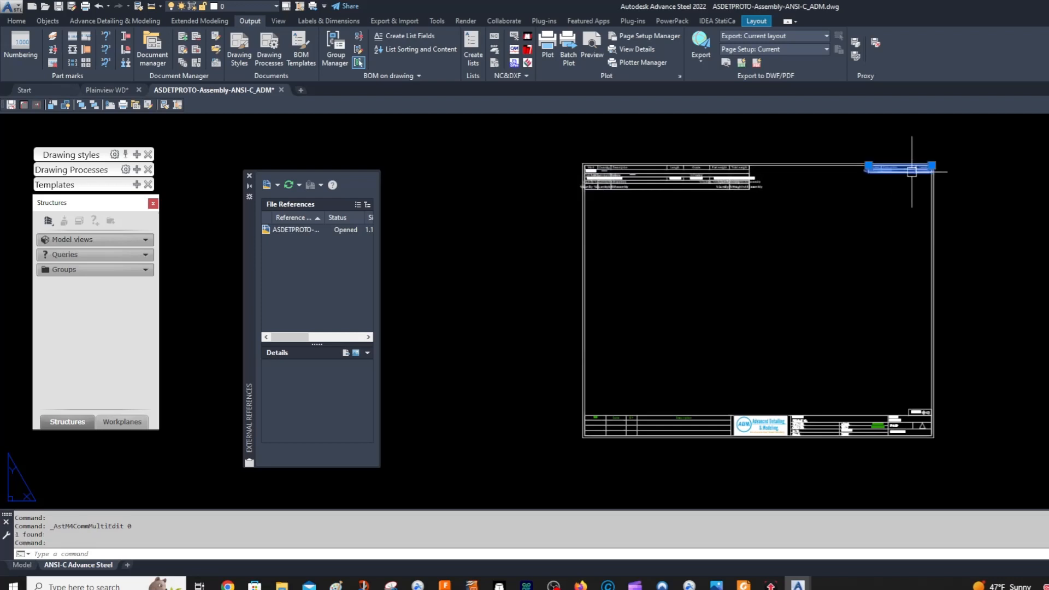
left_click(611, 191)
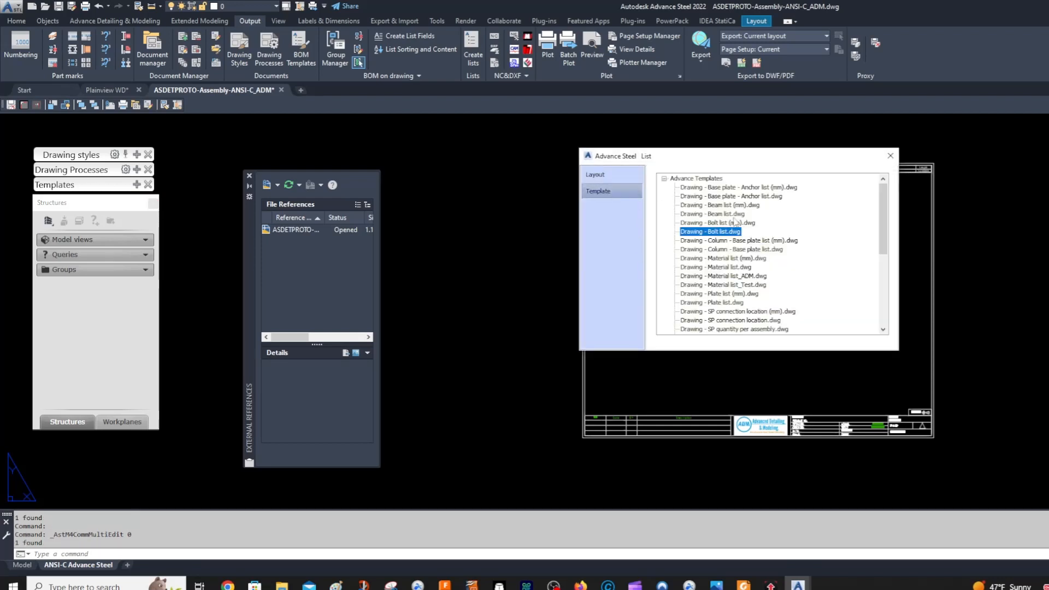
key("Escape")
Inspect the attributes of the title block in the Block Editor, then close it and save the changes to HYPERSTEELPAGEHEADER.
middle_click_drag(787, 288, 744, 271)
scroll(718, 402, "up", 4)
scroll(716, 403, "down", 3)
scroll(779, 434, "up", 3)
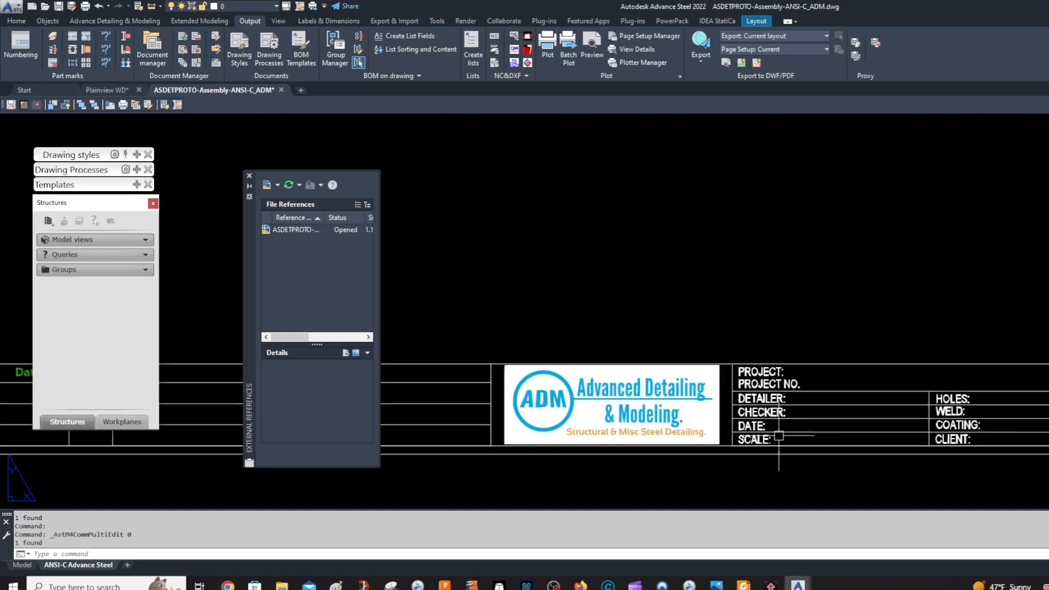
right_click(829, 397)
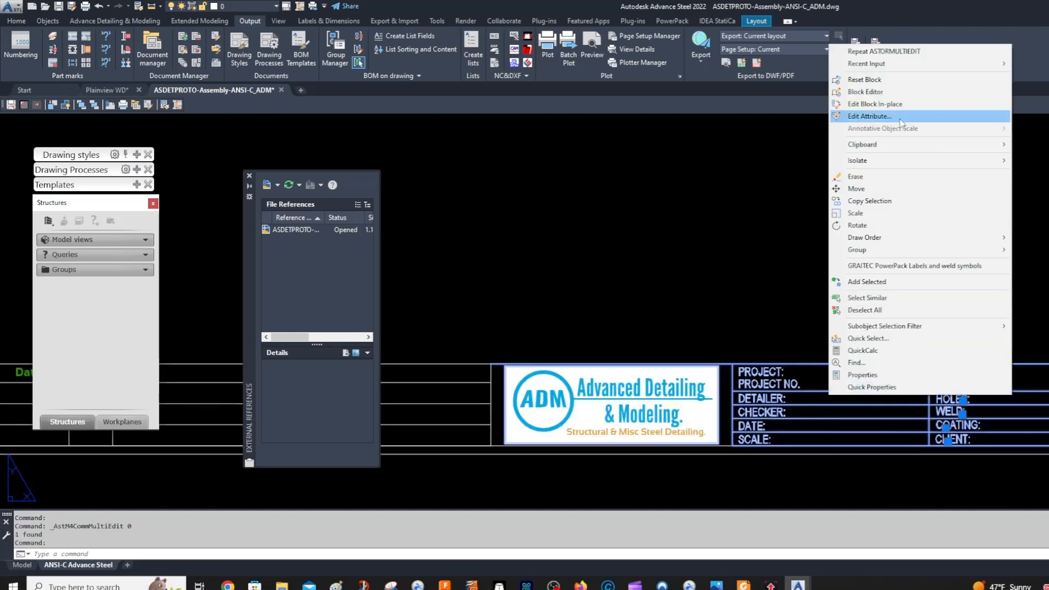
left_click(899, 97)
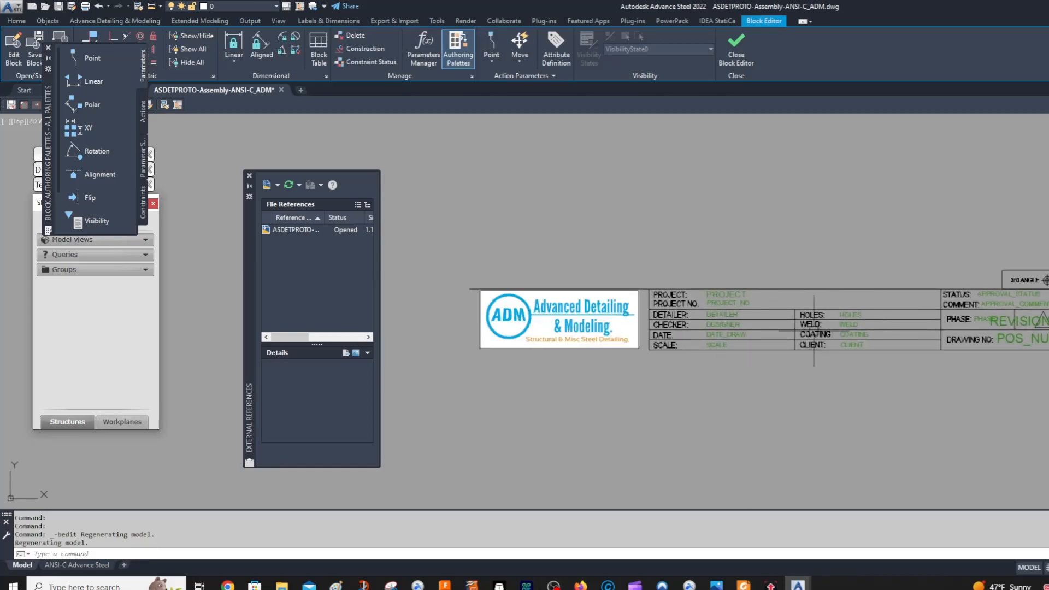
left_click(736, 48)
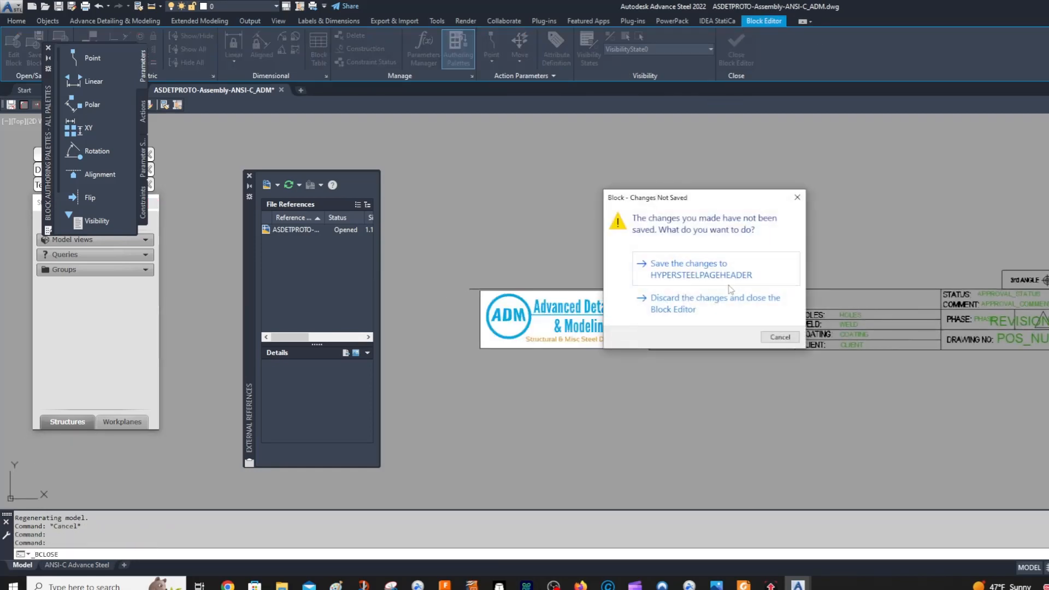
left_click(732, 274)
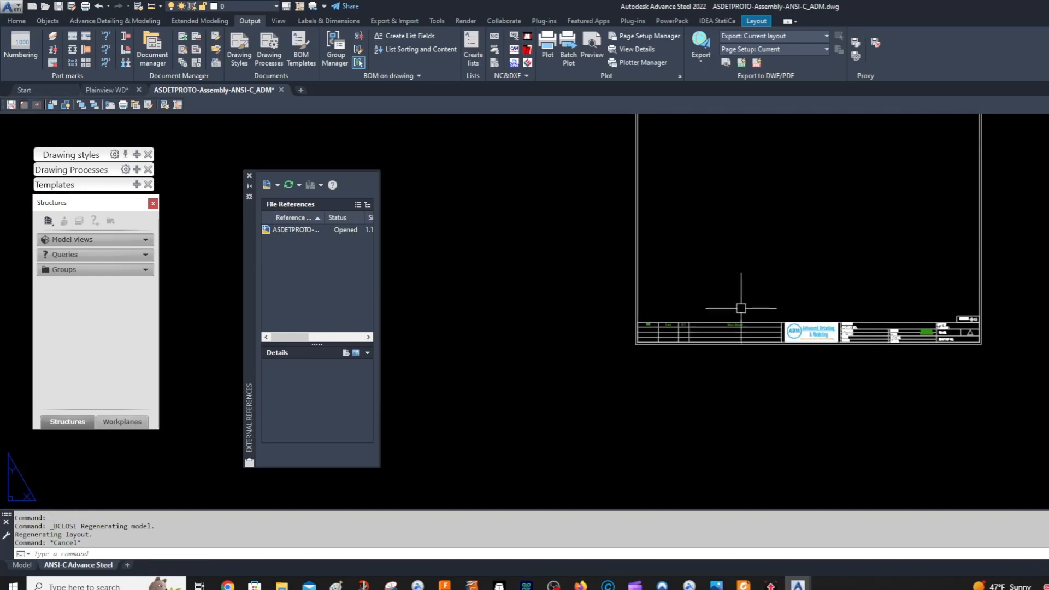
Review the column settings of the revision table beside the company logo, then close its properties.
scroll(720, 324, "up", 2)
left_click(717, 323)
key("Escape")
left_click(722, 319)
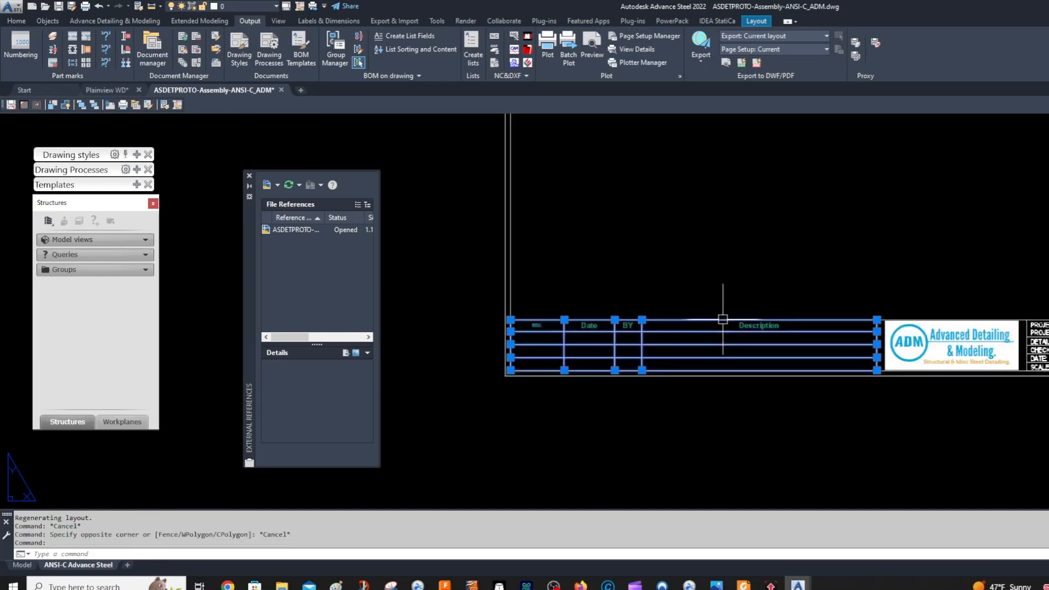
double_click(723, 319)
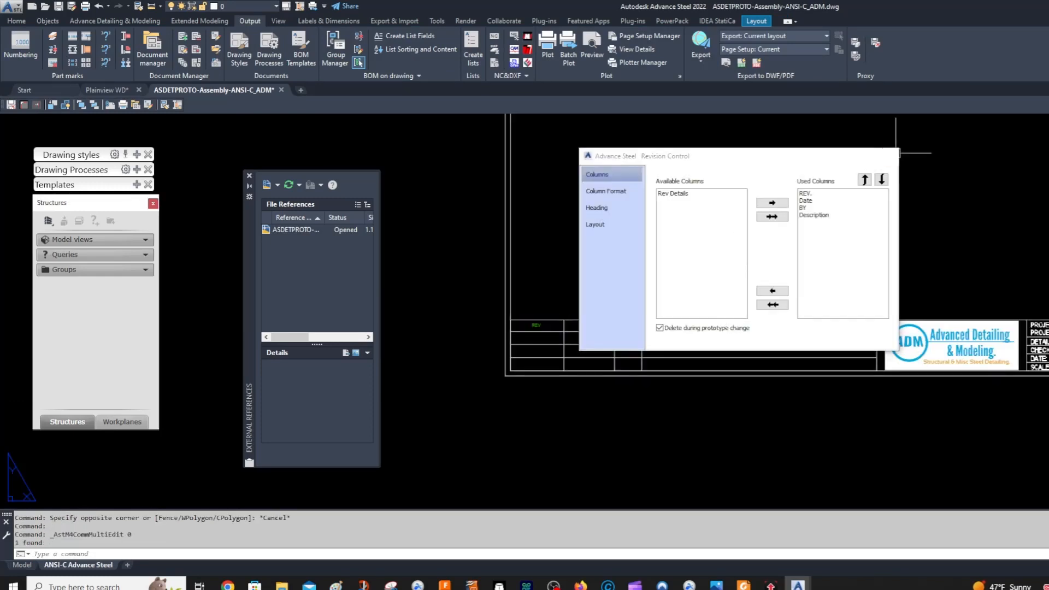
left_click(891, 156)
scroll(753, 249, "down", 4)
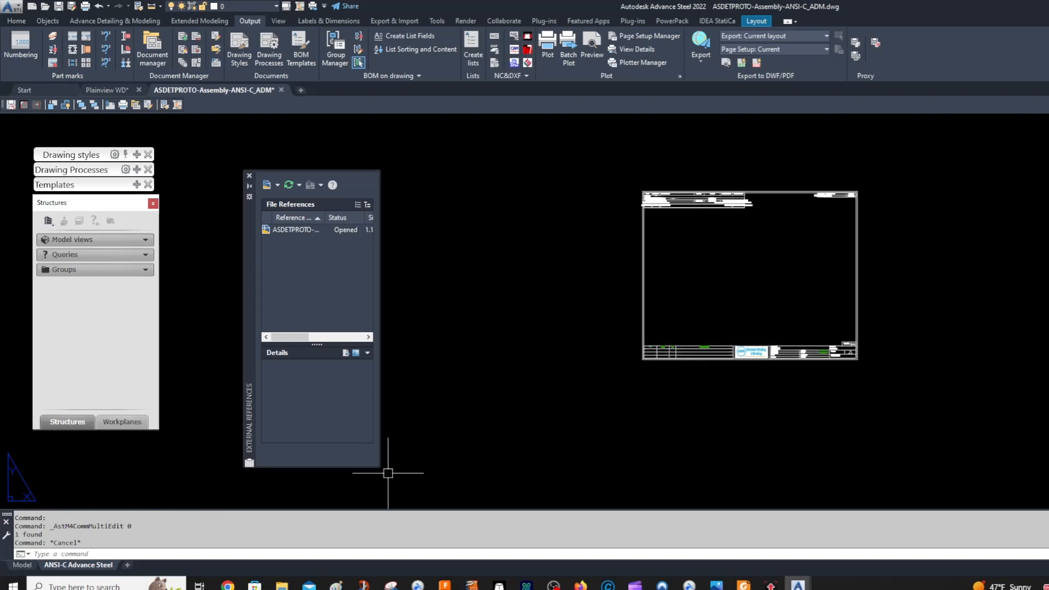
Try the ANSI C (22.00 x 17.00 Inches) paper size in the ANSI-C Advance Steel layout's page setup.
right_click(96, 568)
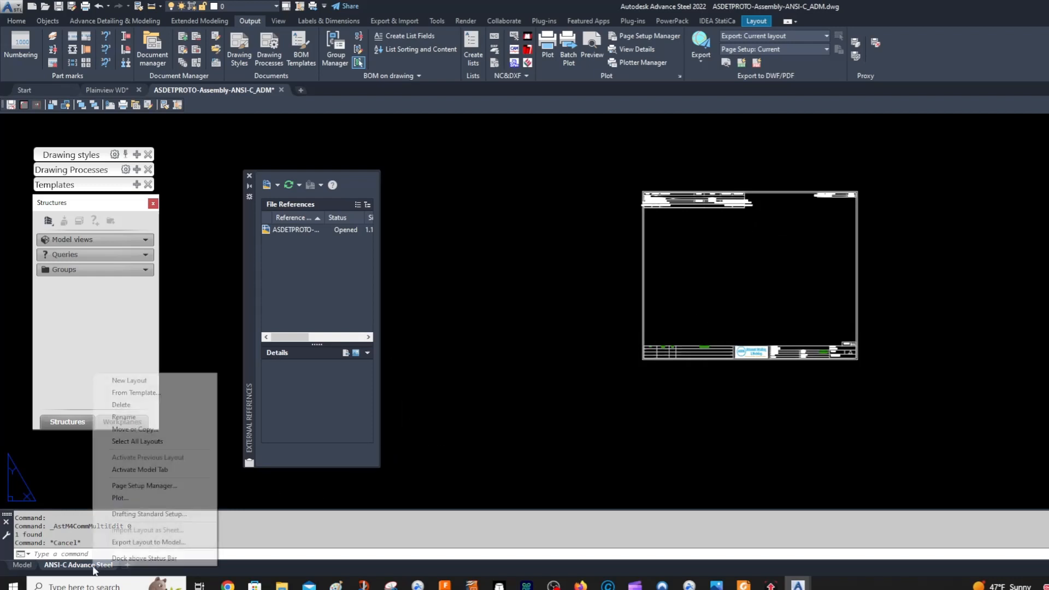
left_click(143, 485)
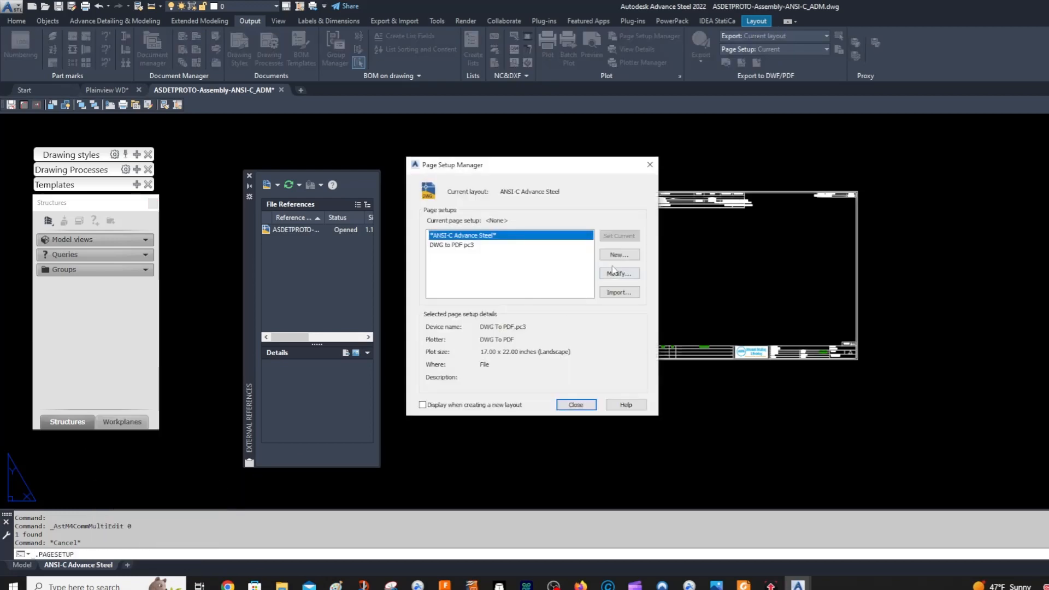
left_click(614, 272)
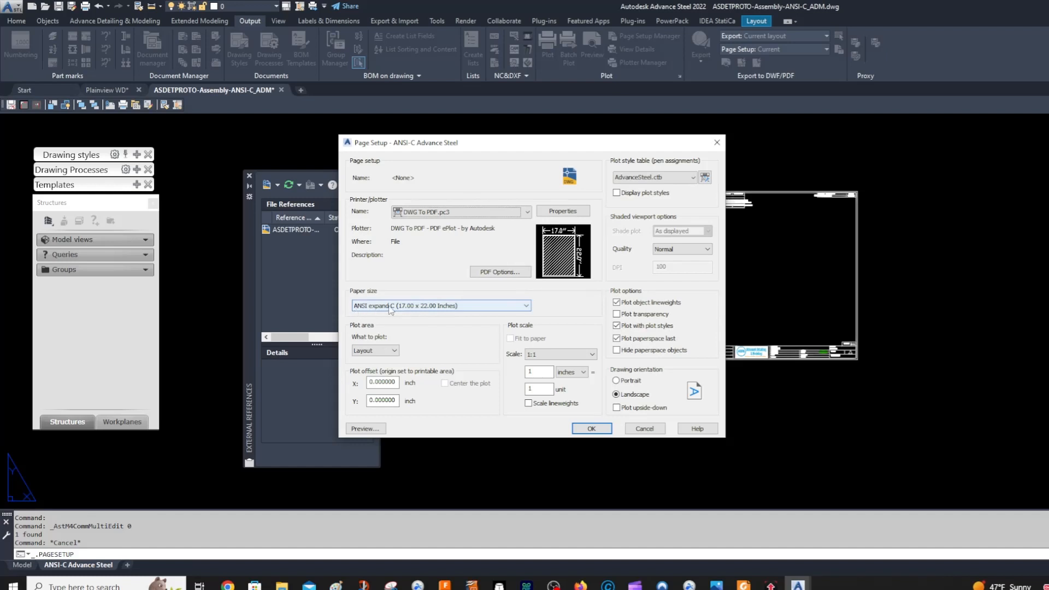
left_click(444, 306)
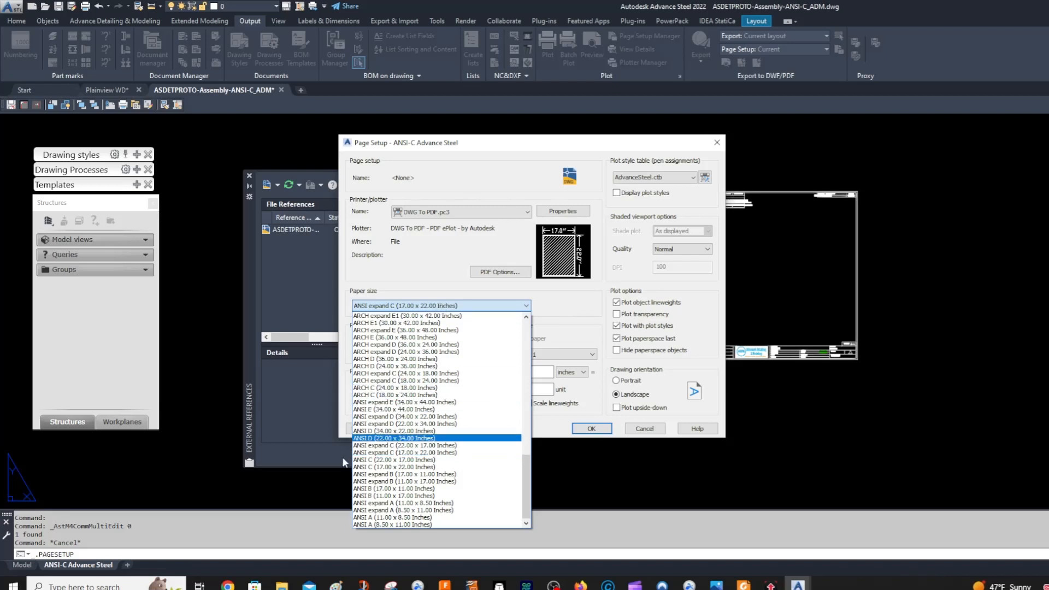
left_click(362, 461)
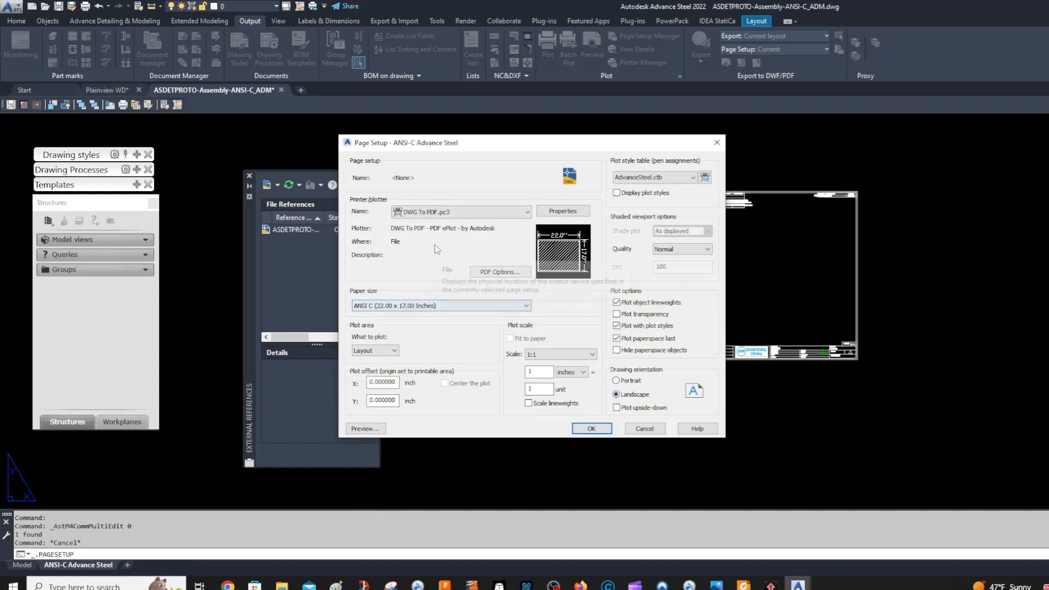
left_click(642, 429)
left_click(580, 405)
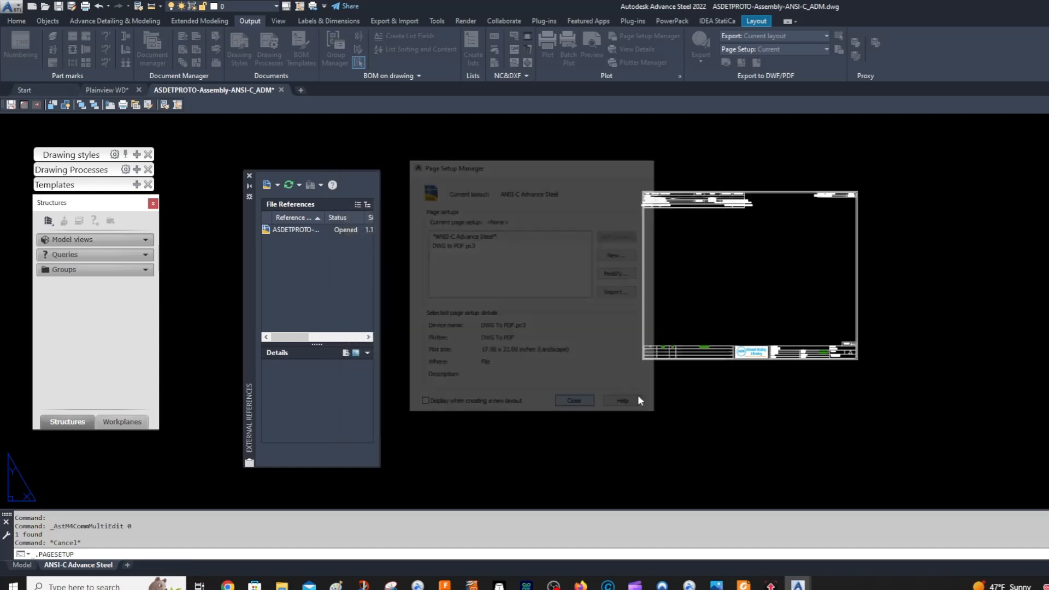
Save a copy of the prototype as ASDETPROTO-Assembly-ANSI-C_ADM_Portrait.dwg in the Prototypes folder.
left_click(71, 6)
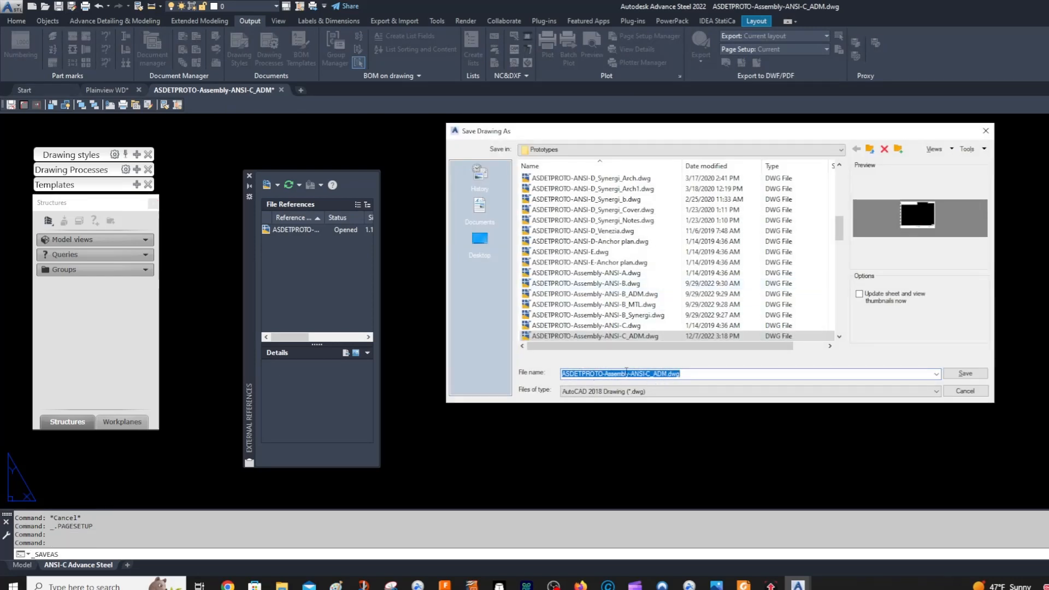
left_click(668, 375)
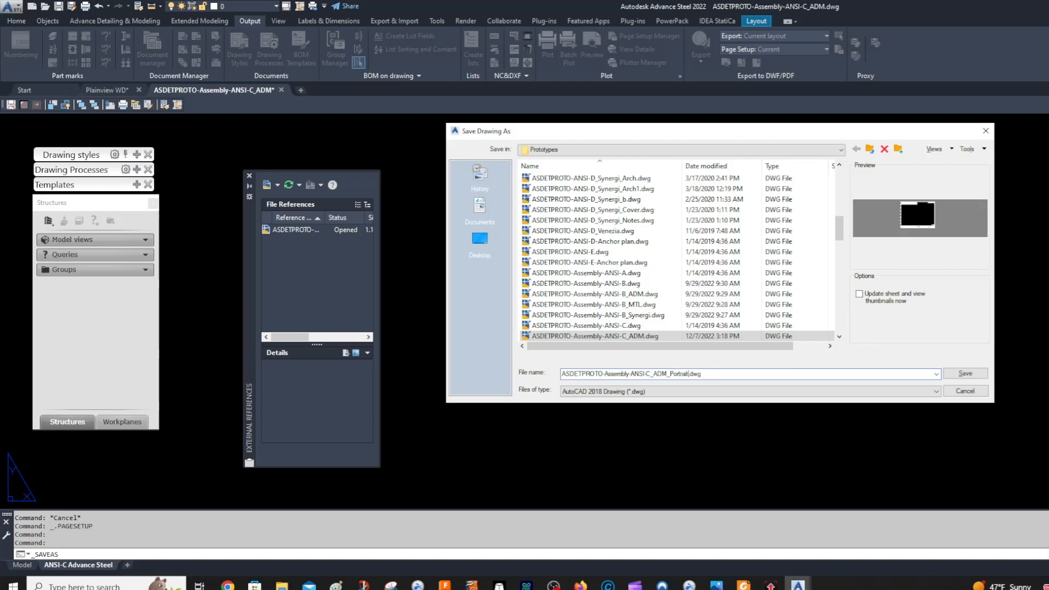
left_click(965, 373)
Plot the layout to a PDF in the Documents folder, check the whole page in Foxit Reader, and return to the prototype.
scroll(723, 327, "up", 2)
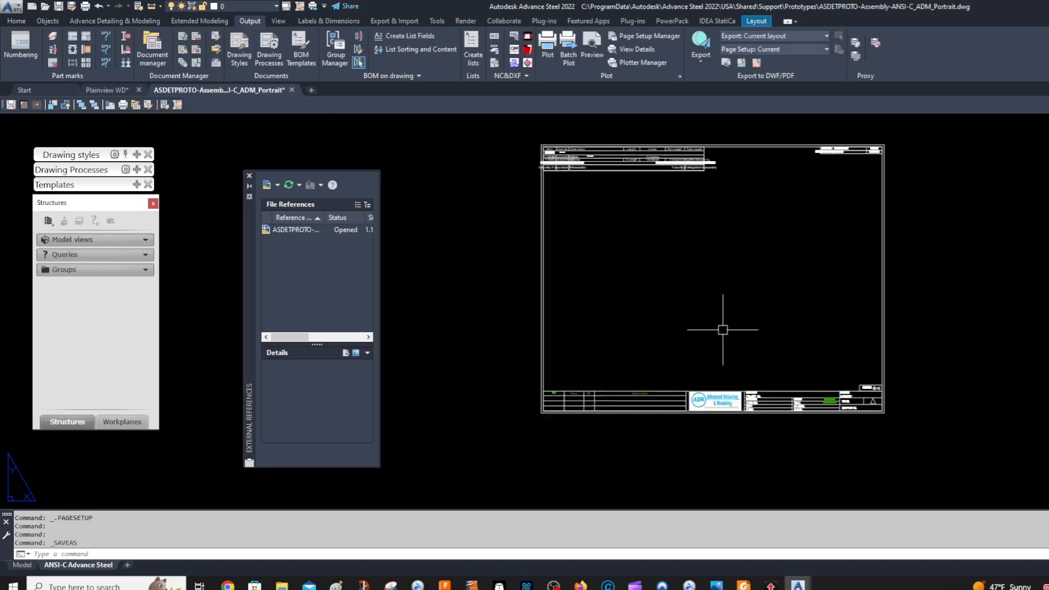
key("Return")
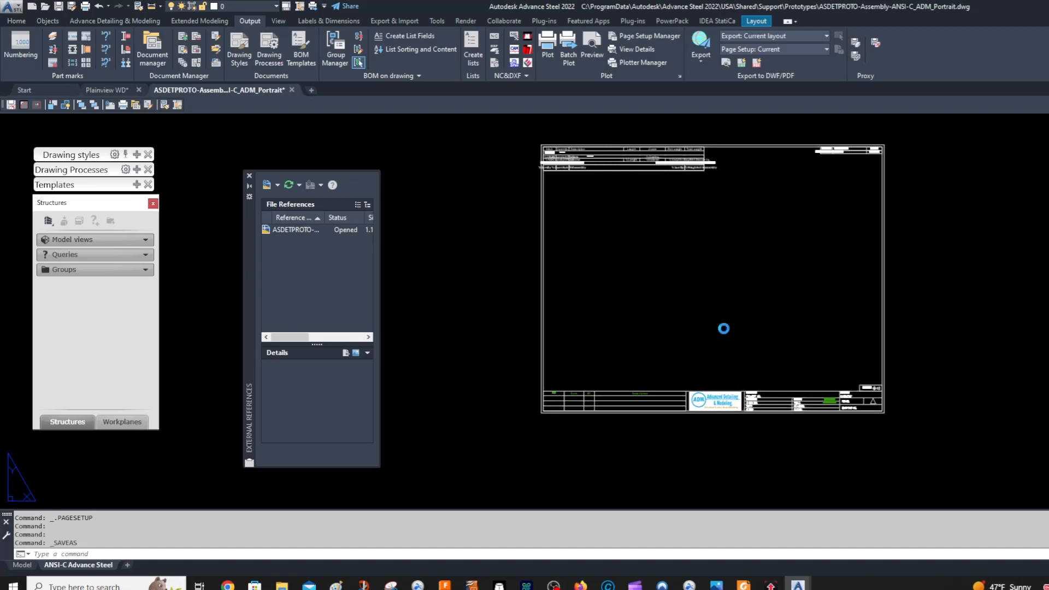
left_click(772, 427)
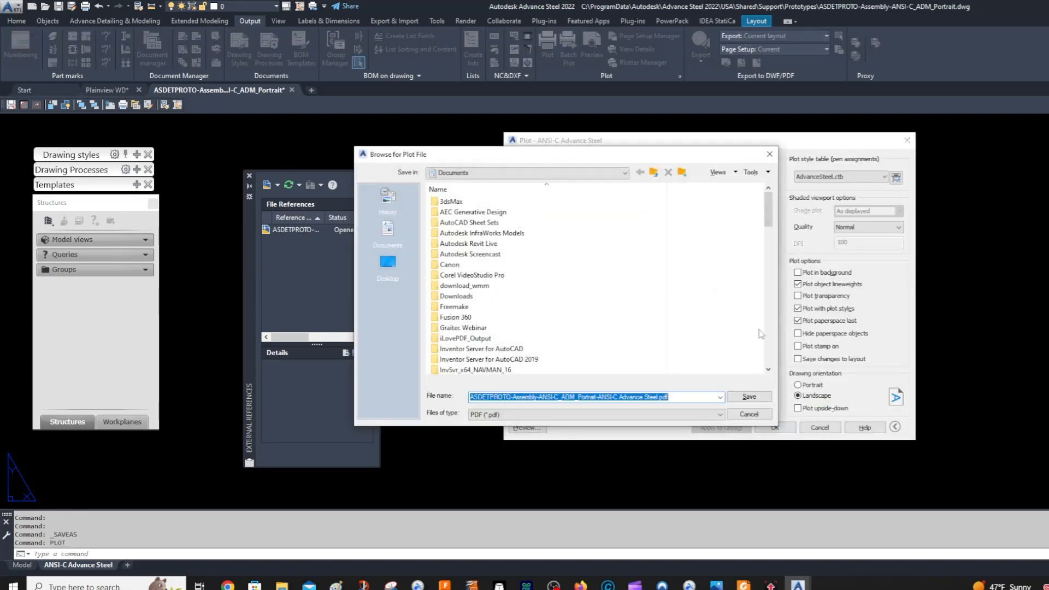
left_click(747, 397)
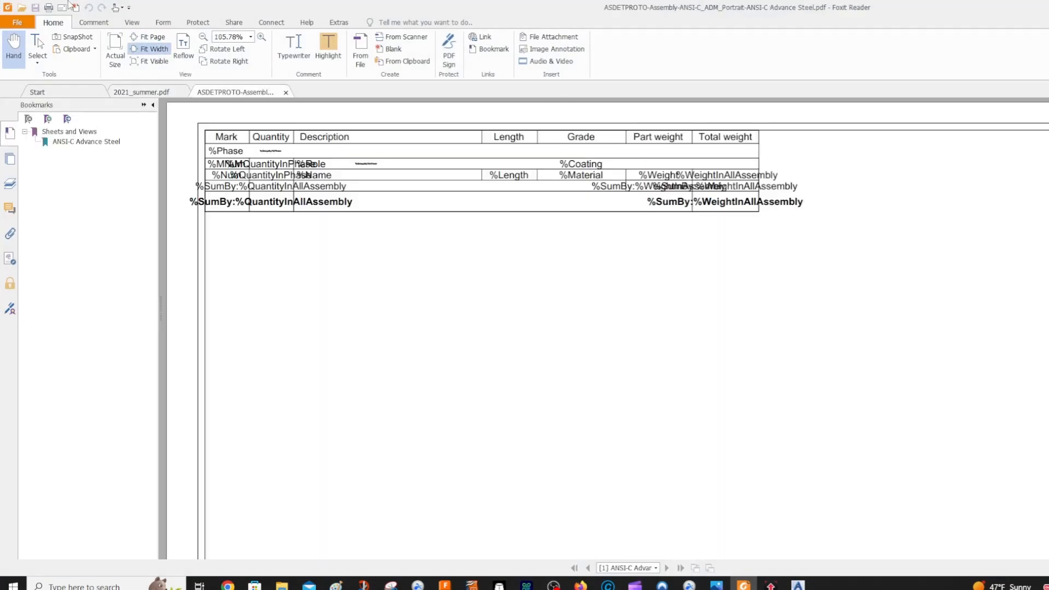
left_click(149, 37)
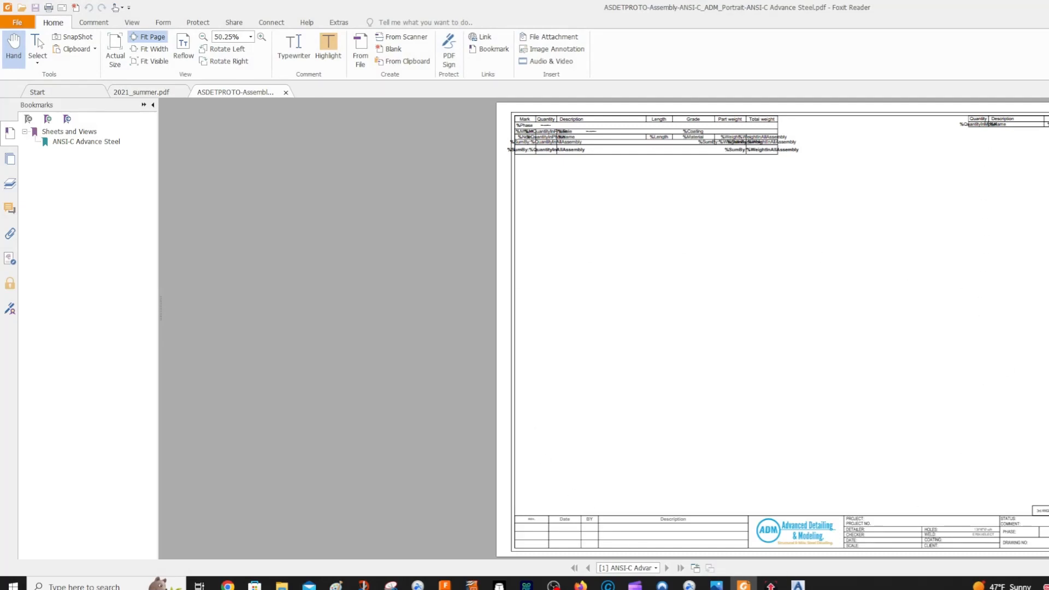
key("Escape")
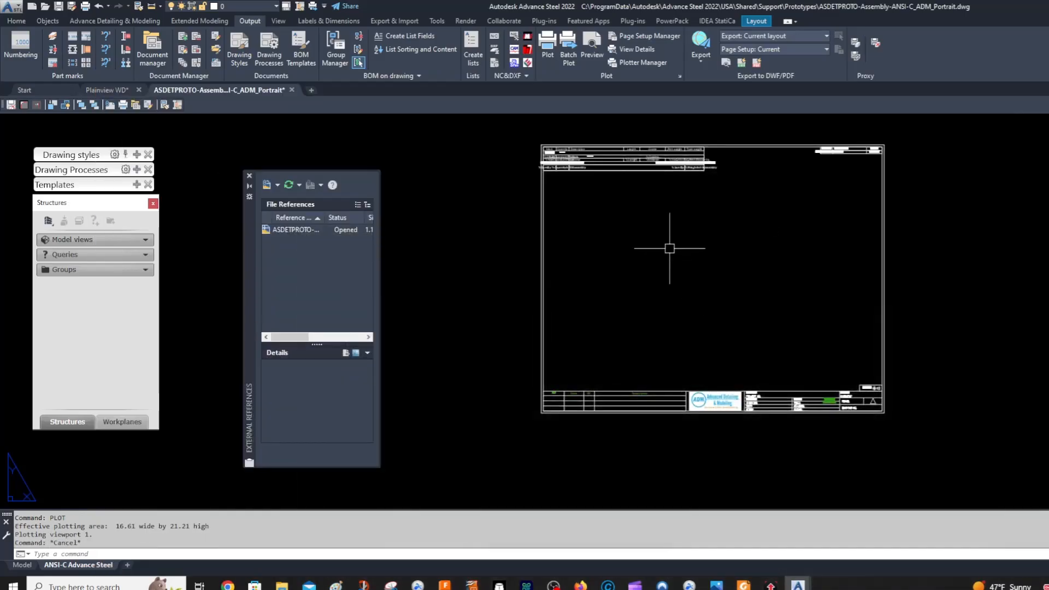
Set the paper size in the ANSI-C Advance Steel layout's page setup to ANSI C (22.00 x 17.00 Inches).
scroll(672, 250, "up", 2)
scroll(629, 266, "down", 2)
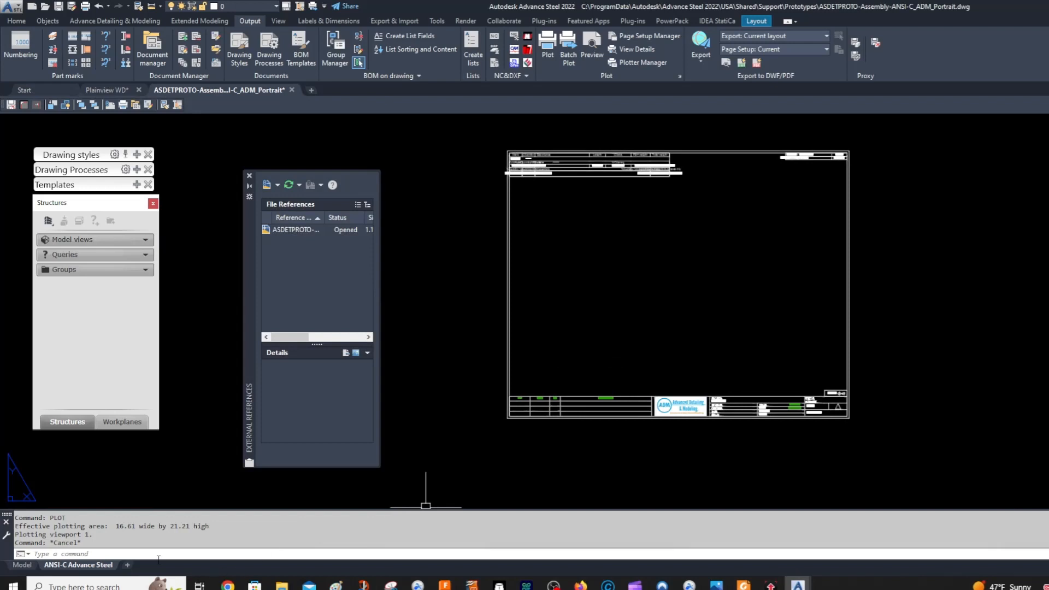
right_click(96, 568)
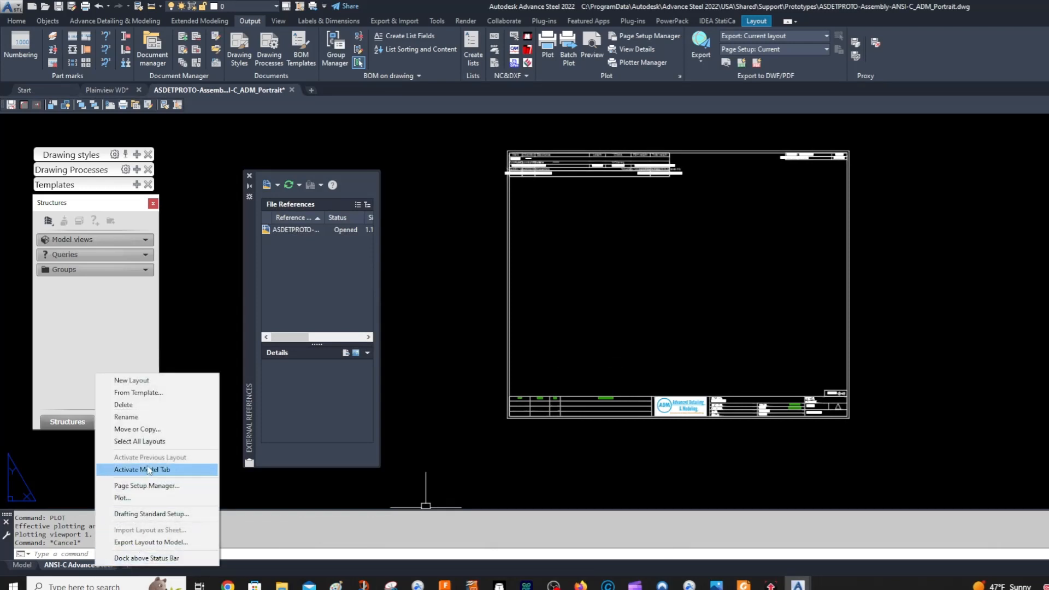
left_click(137, 486)
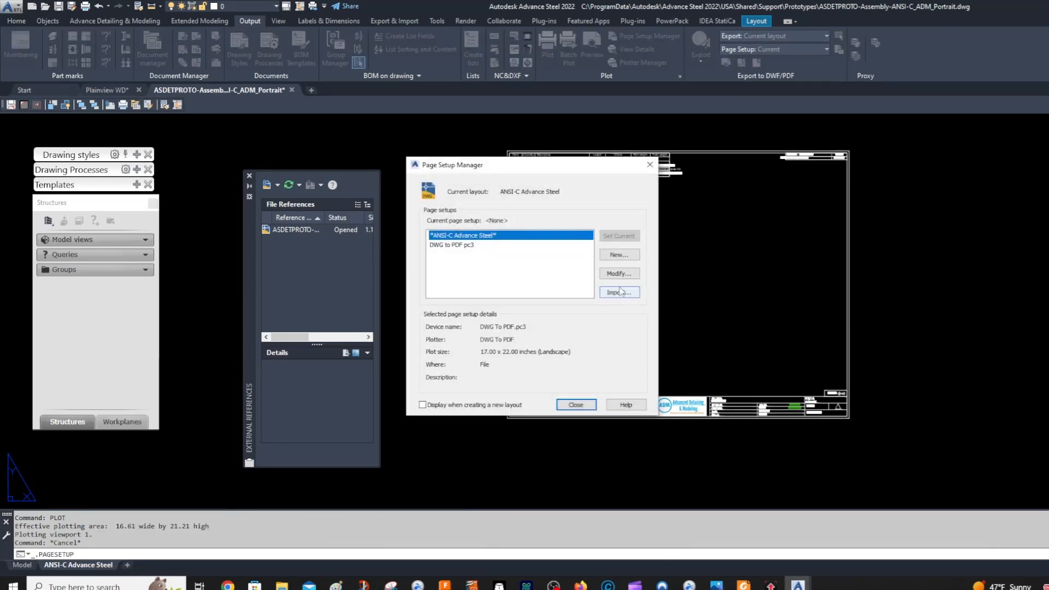
left_click(623, 272)
left_click(488, 307)
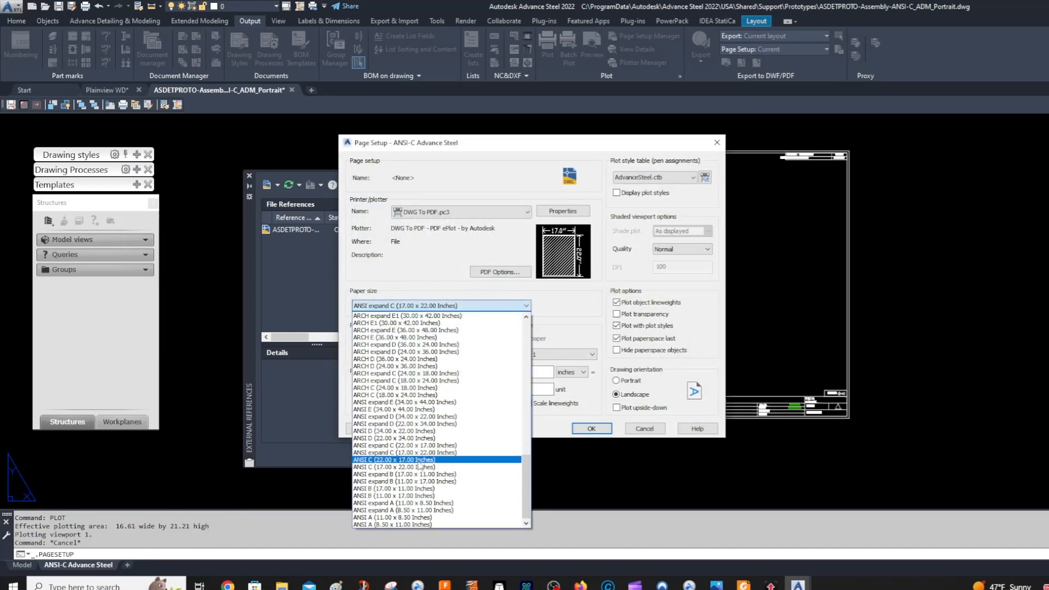
left_click(408, 459)
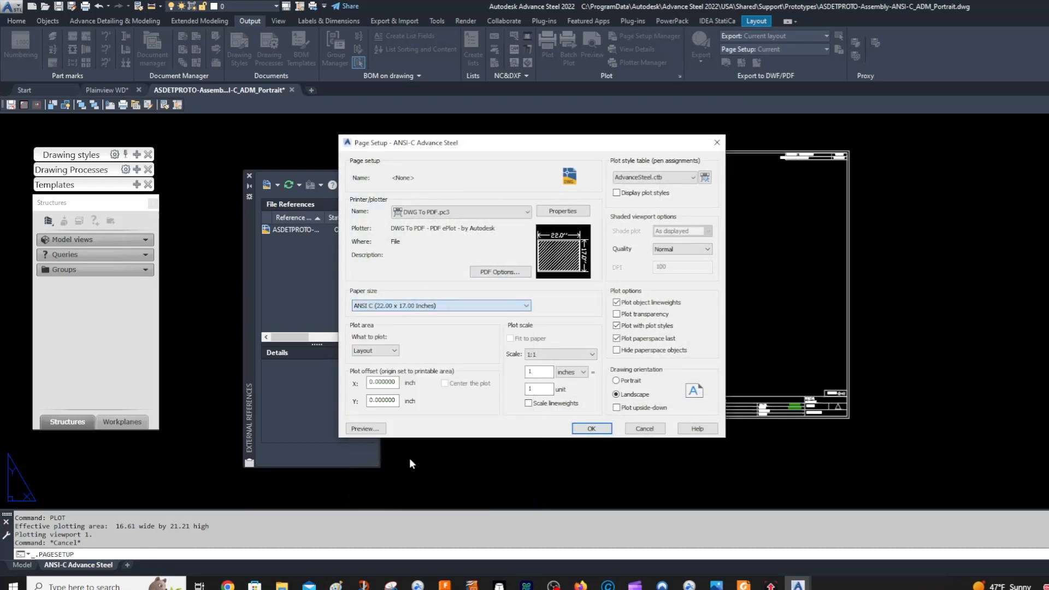
left_click(591, 429)
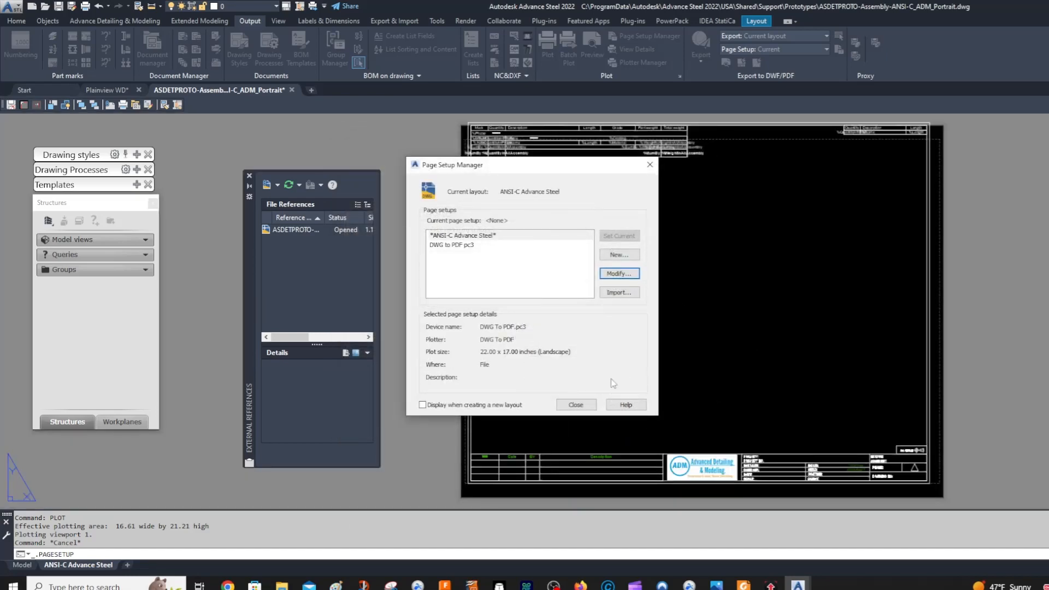
left_click(581, 407)
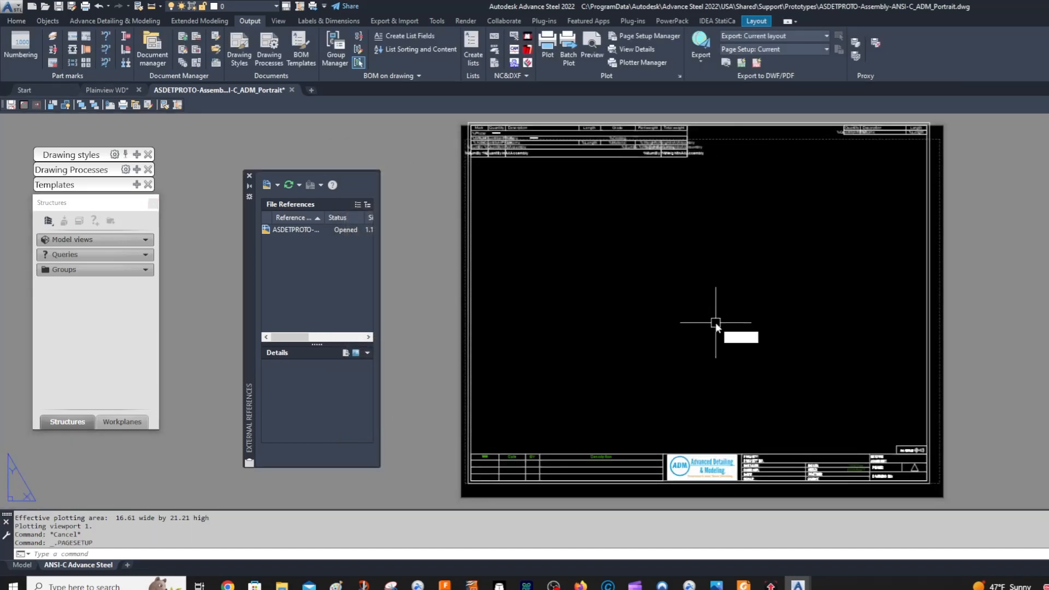
Try to plot the layout to the existing PDF in the Documents folder, and close that open PDF in Foxit Reader.
key("Return")
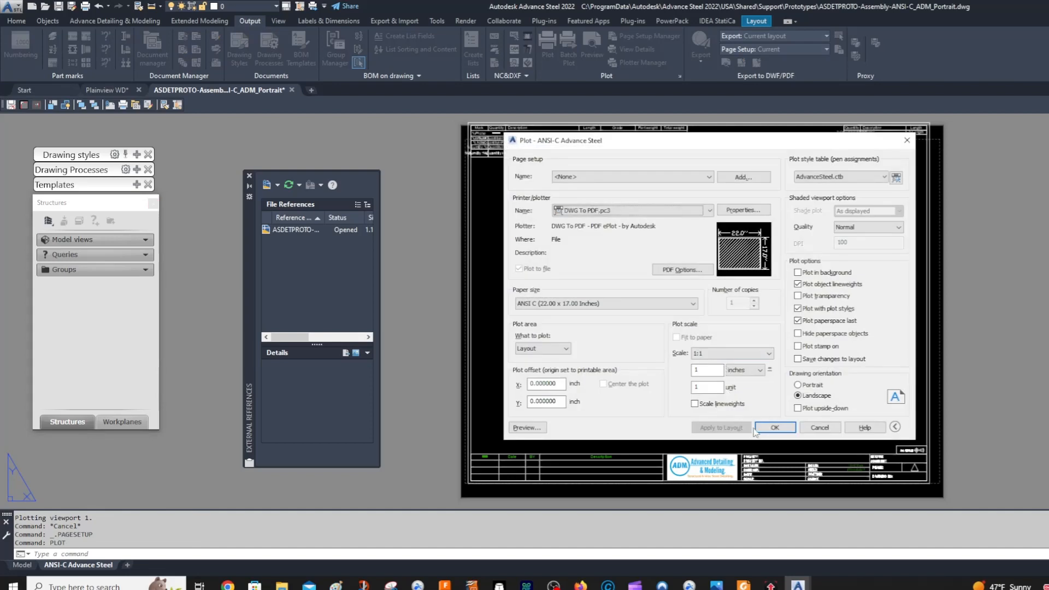
left_click(773, 428)
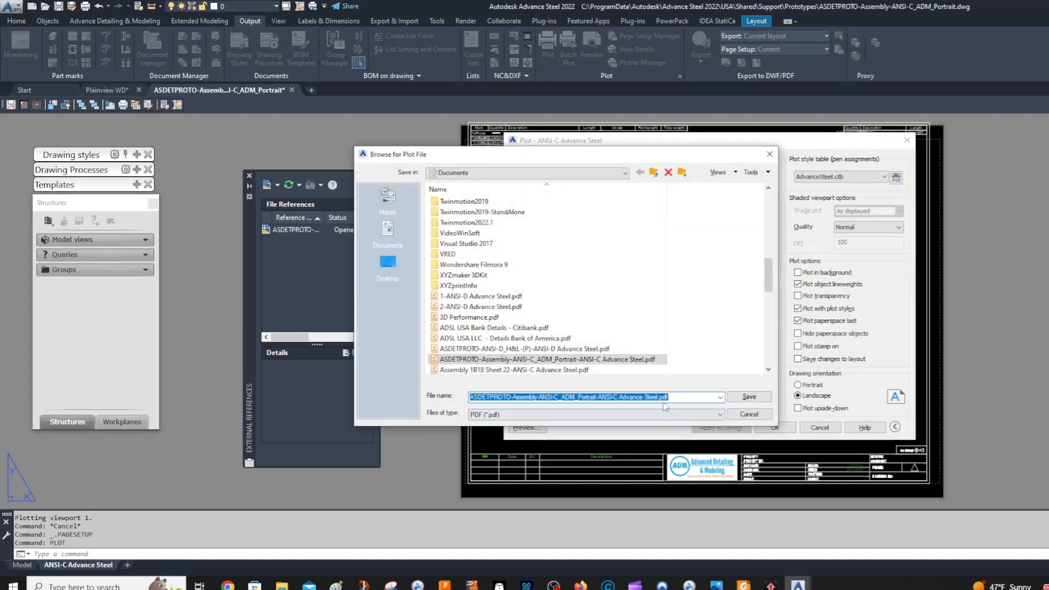
left_click(750, 397)
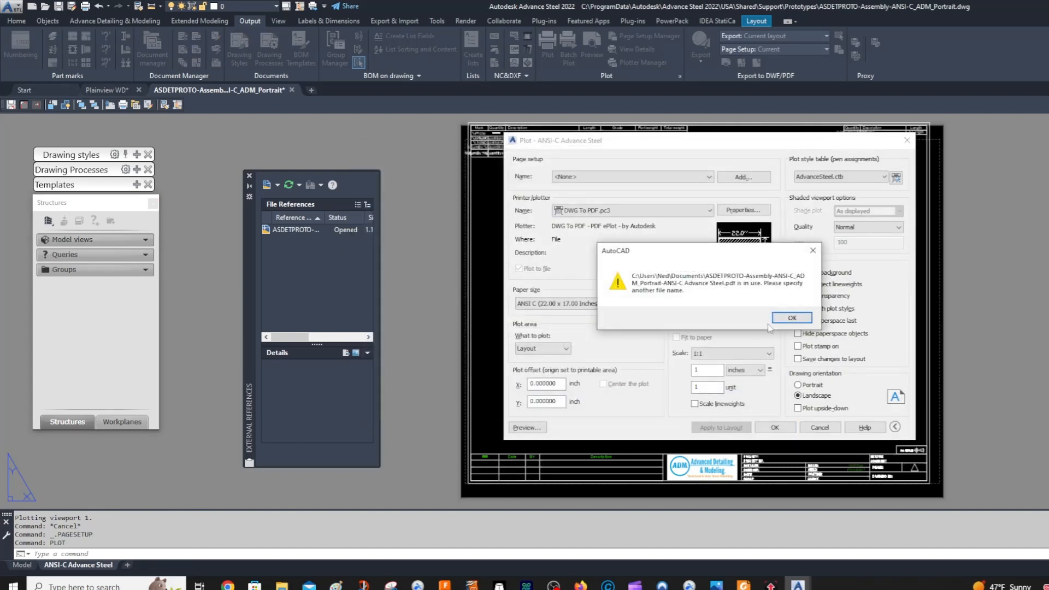
left_click(787, 318)
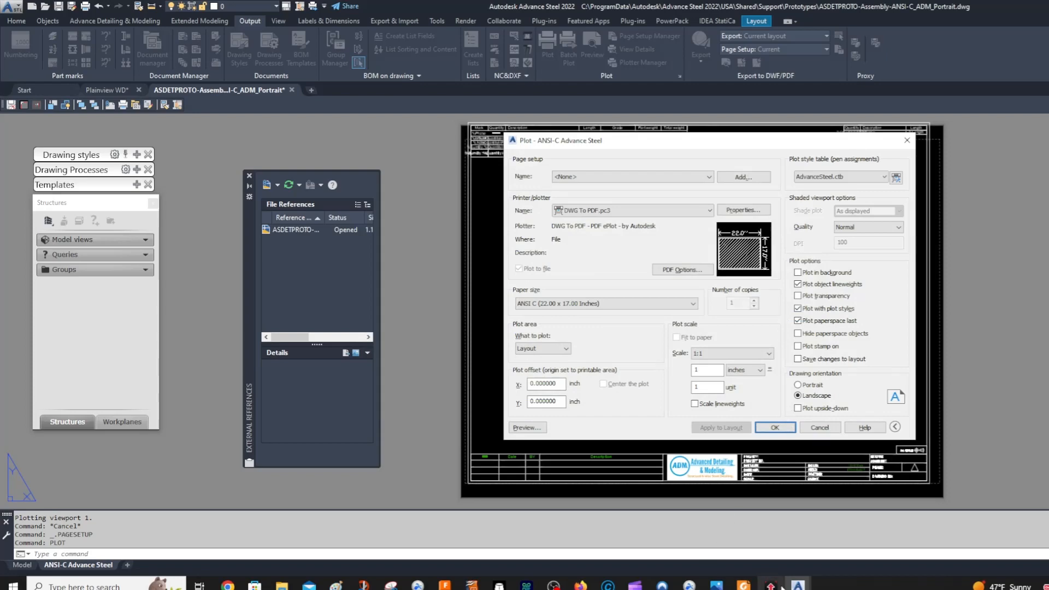
left_click(743, 585)
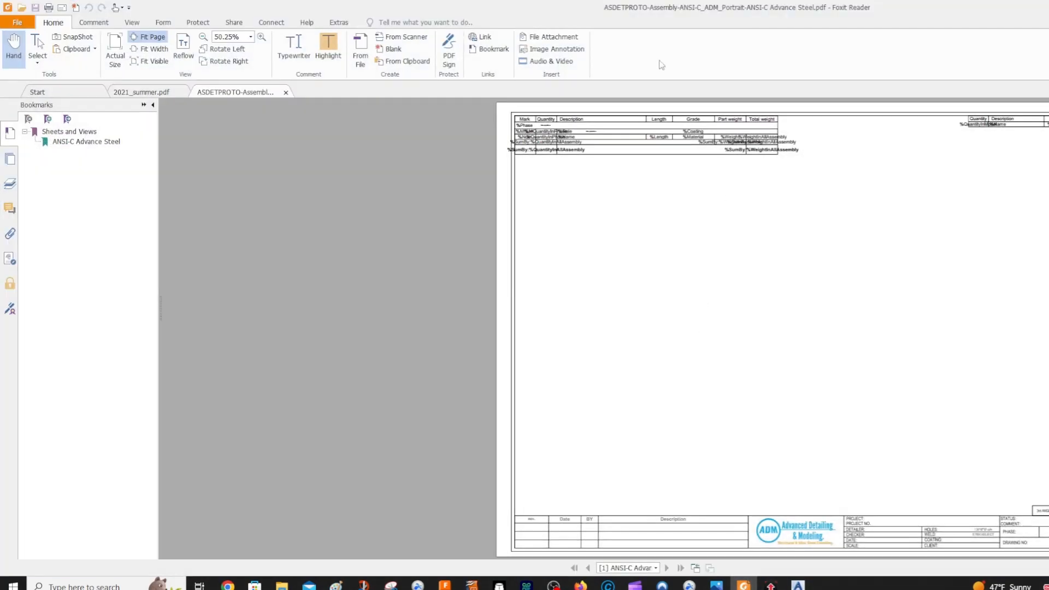
left_click(285, 92)
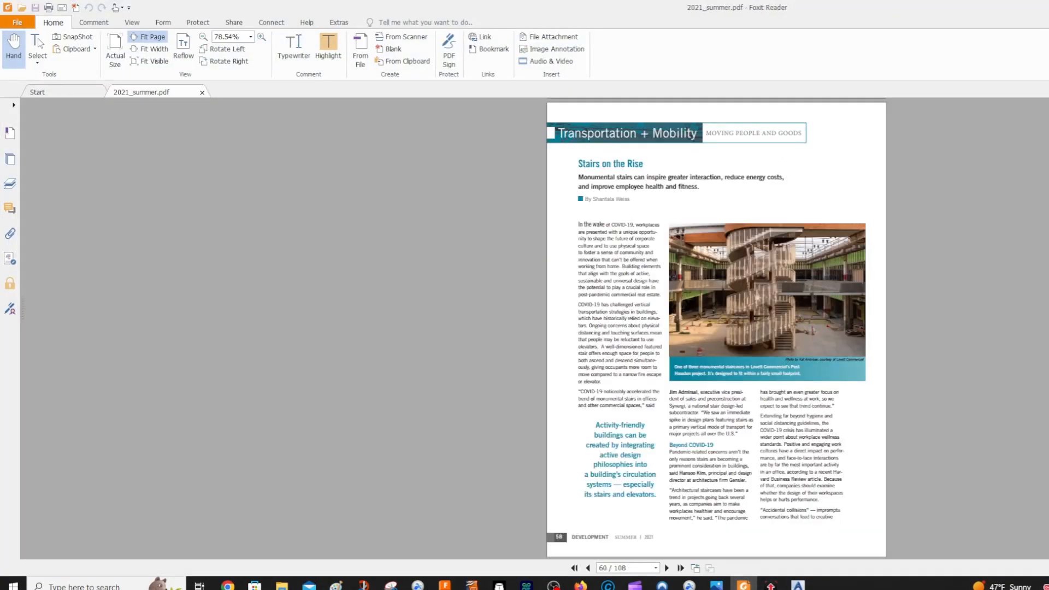
key("alt+Tab")
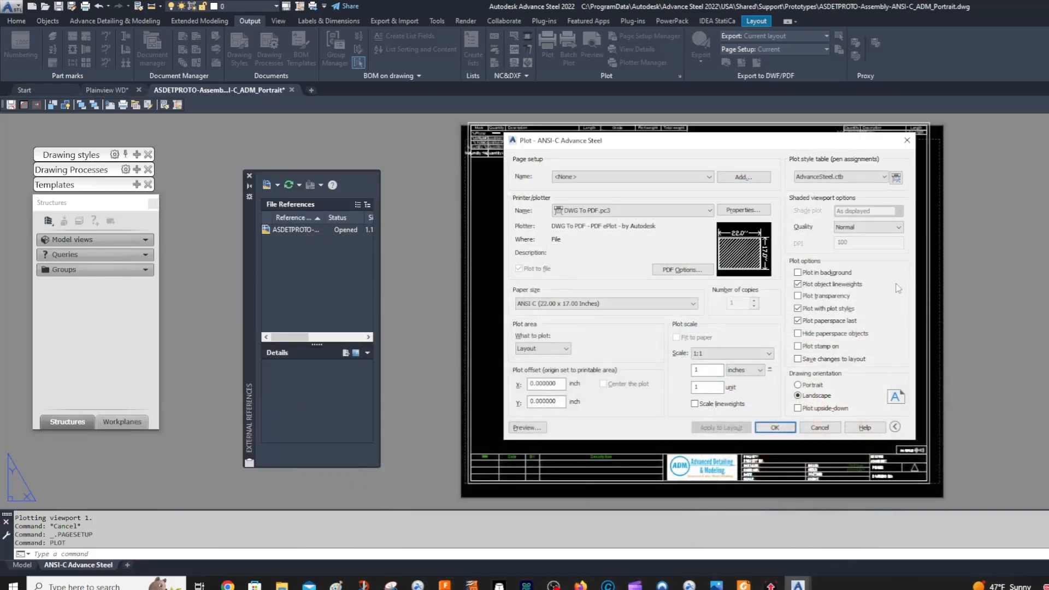
Plot the layout over the existing PDF, check and close the result in Foxit Reader, and return to the prototype.
left_click(776, 429)
left_click(744, 396)
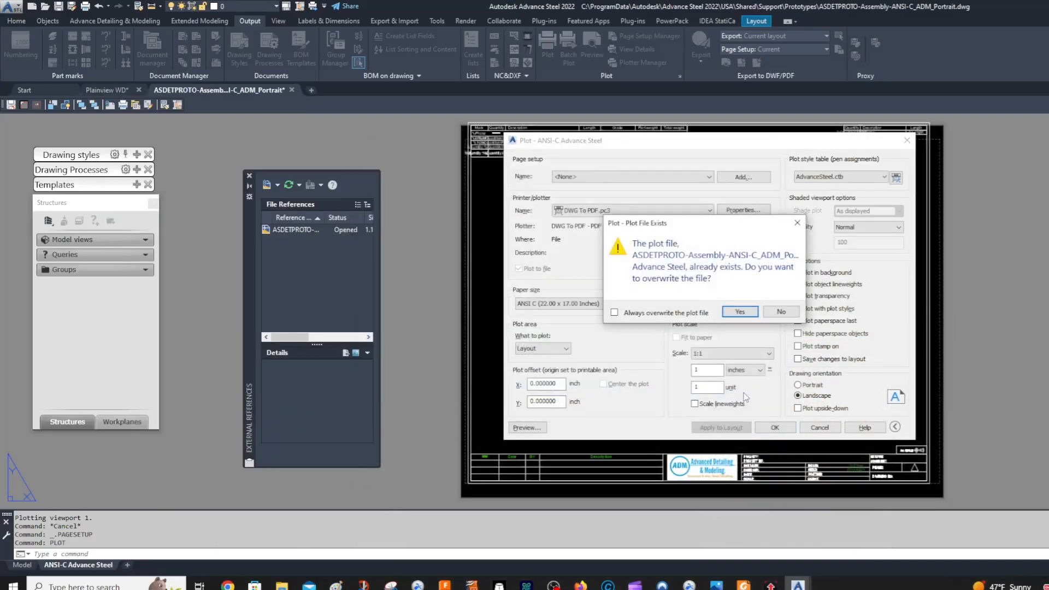
left_click(741, 312)
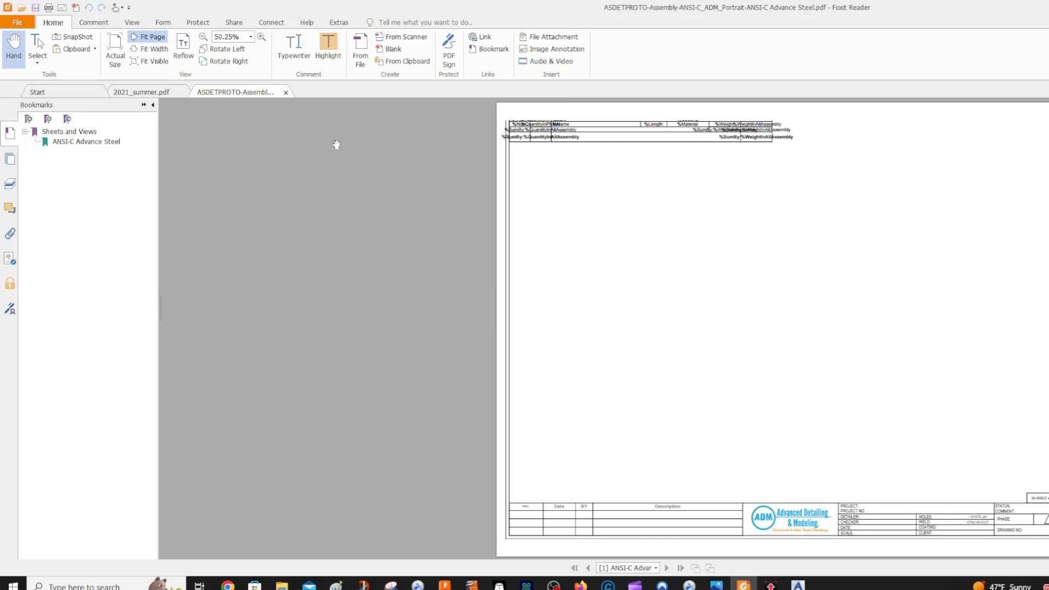
left_click(285, 93)
key("alt+Tab")
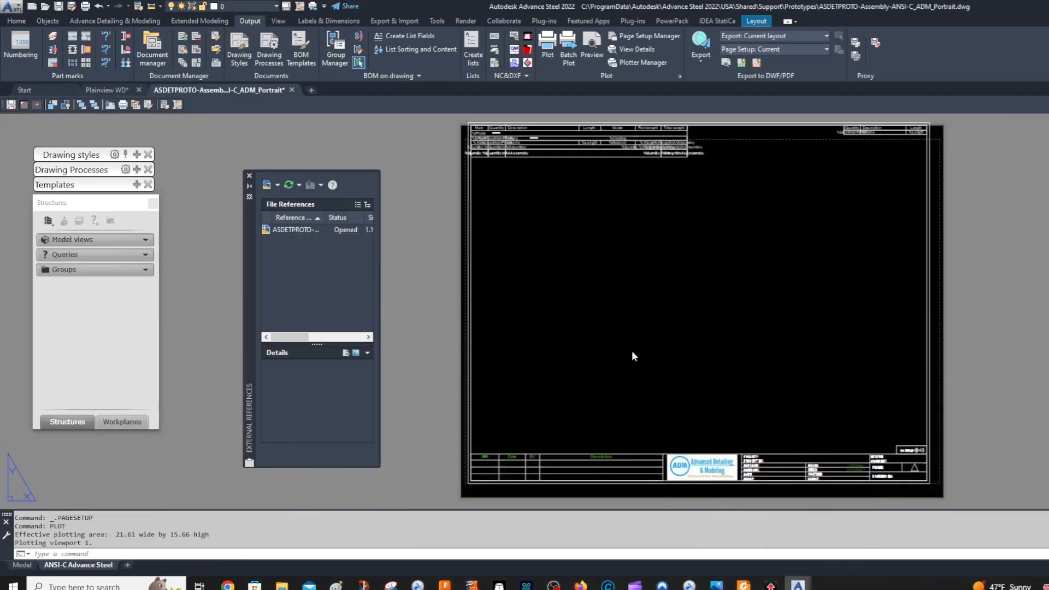
Set the paper size of the prototype's DWG to PDF pc3 page setup to ANSI C (22.00 x 17.00 Inches).
scroll(566, 359, "up", 1)
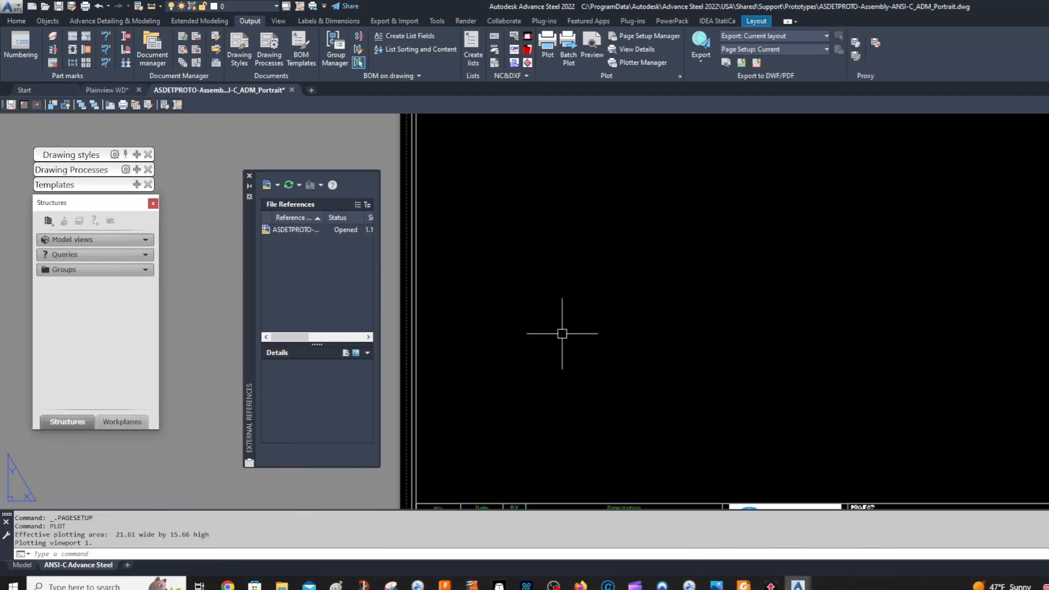
right_click(90, 569)
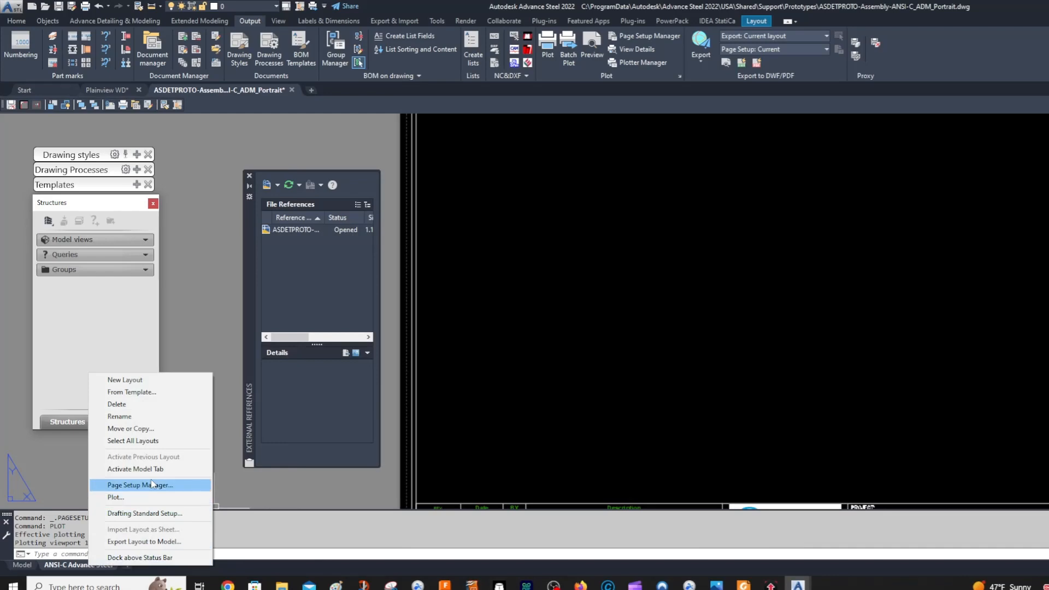
left_click(131, 480)
left_click(479, 245)
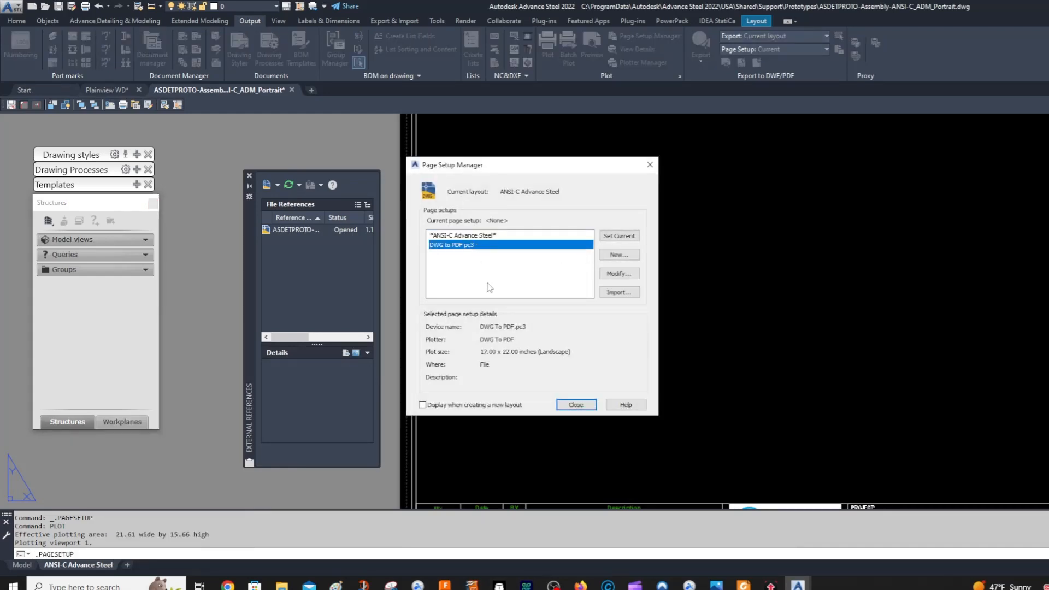
left_click(617, 273)
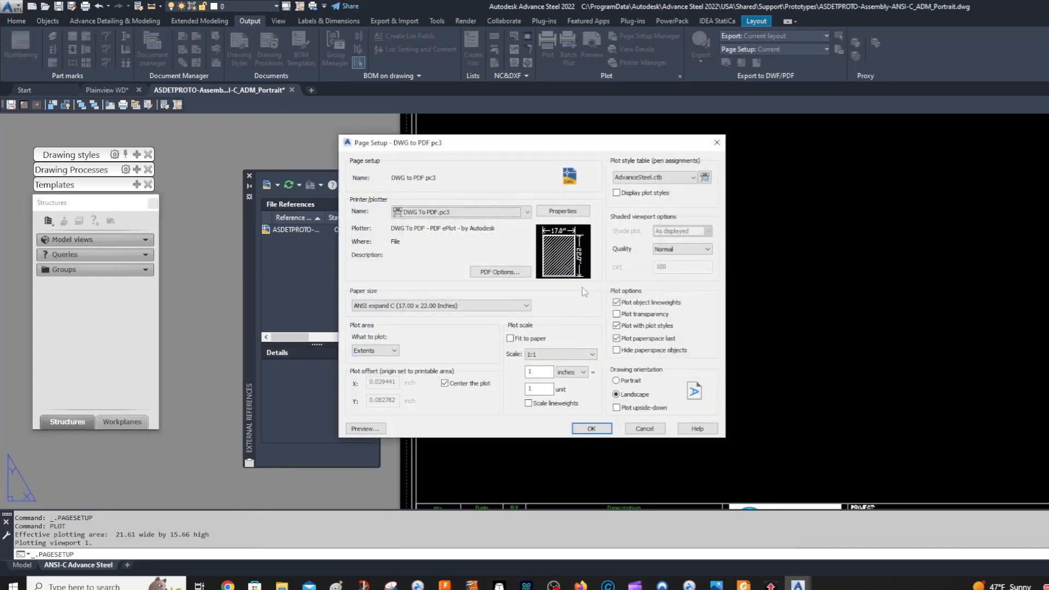
left_click(465, 306)
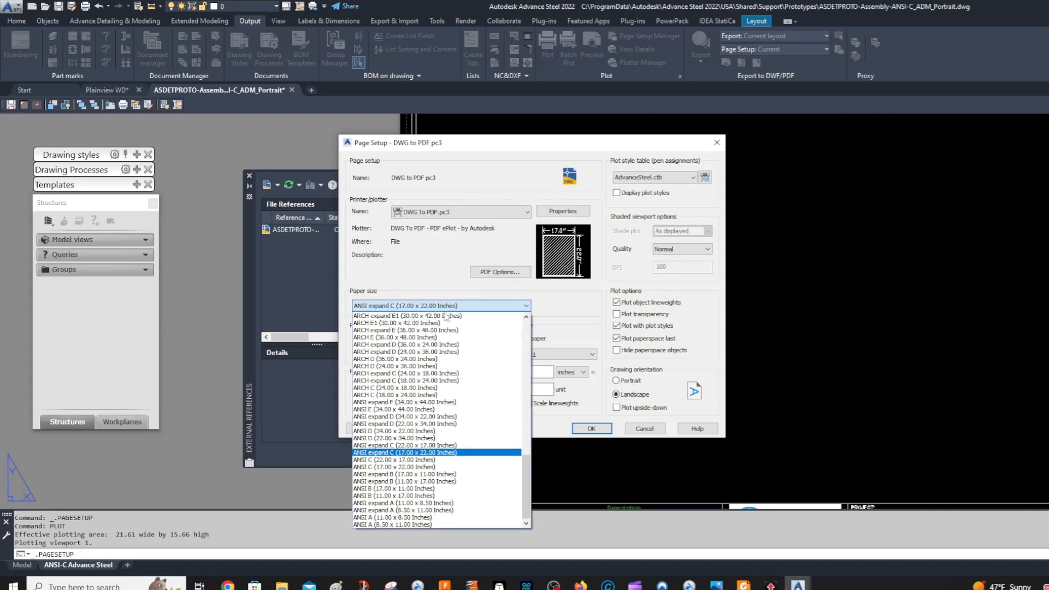
left_click(410, 459)
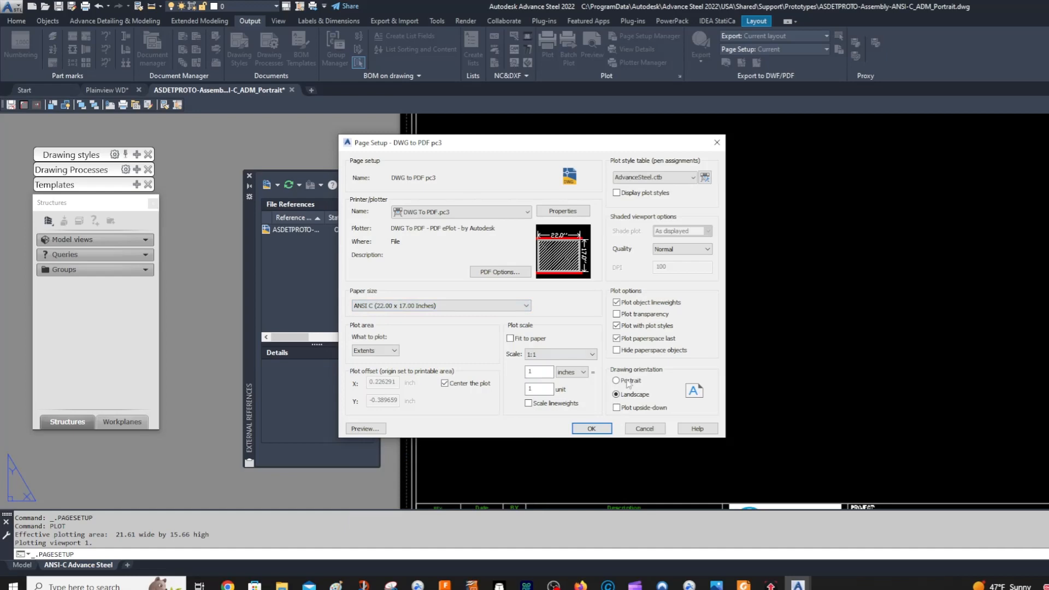
left_click(591, 428)
left_click(576, 404)
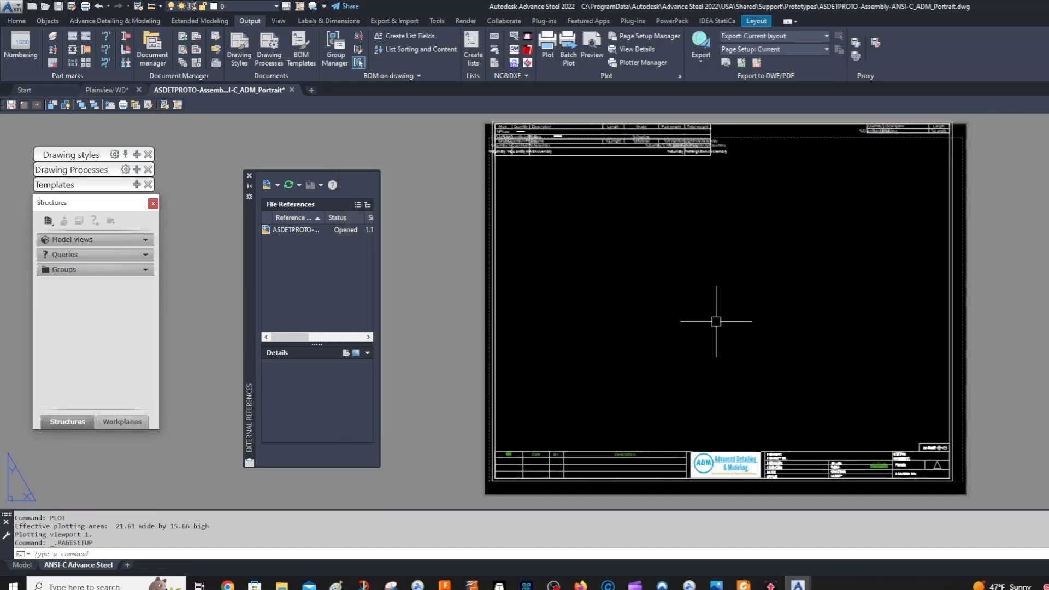
Replot the ANSI-C Advance Steel layout over the same PDF, close it in Foxit Reader, and go back to Advance Steel.
type("plot")
key("Return")
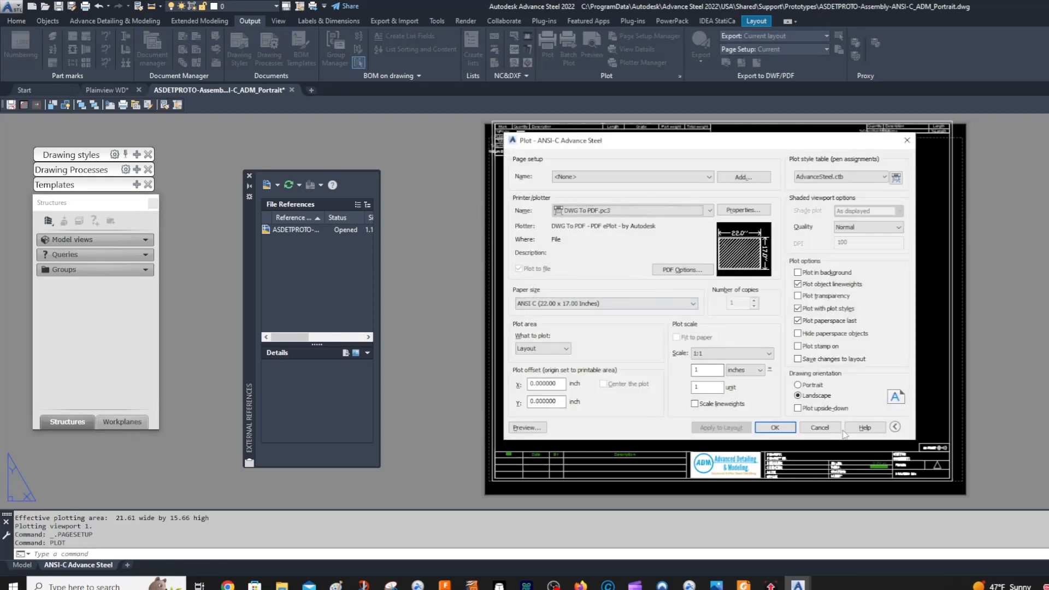
left_click(777, 426)
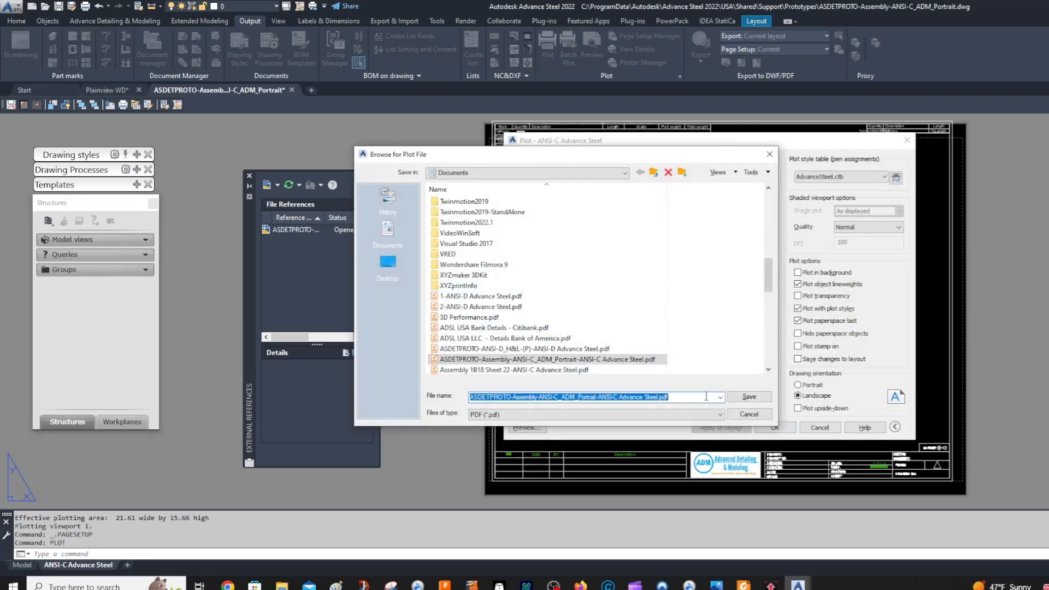
left_click(749, 397)
left_click(745, 313)
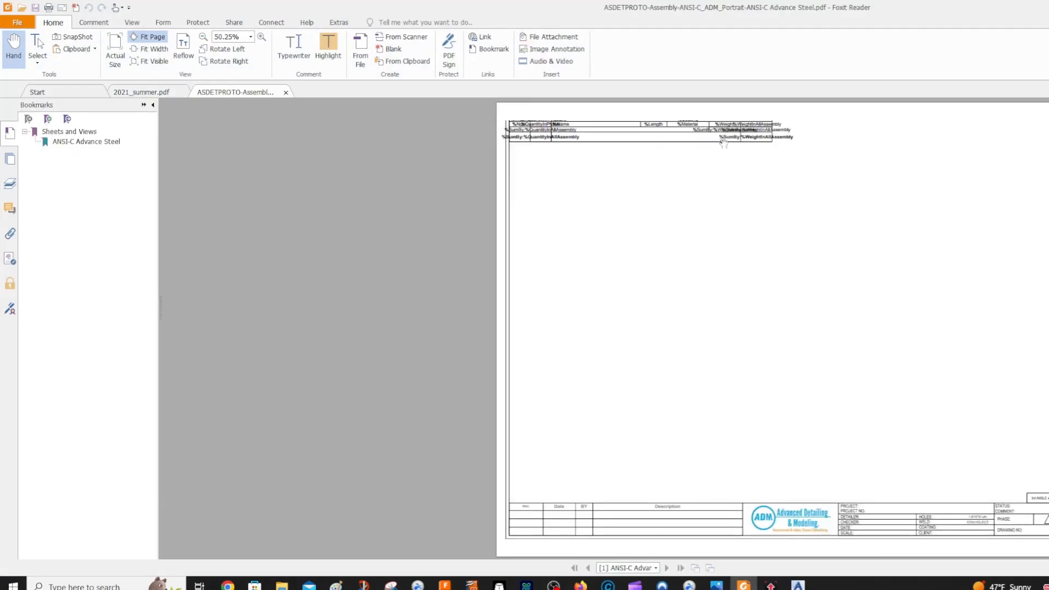
left_click(286, 92)
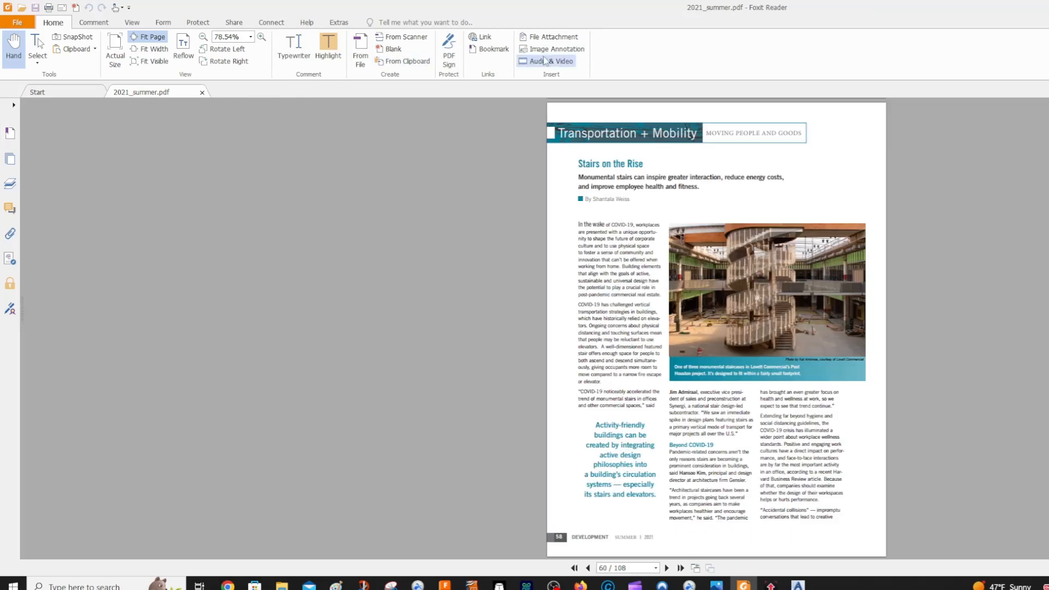
left_click(743, 586)
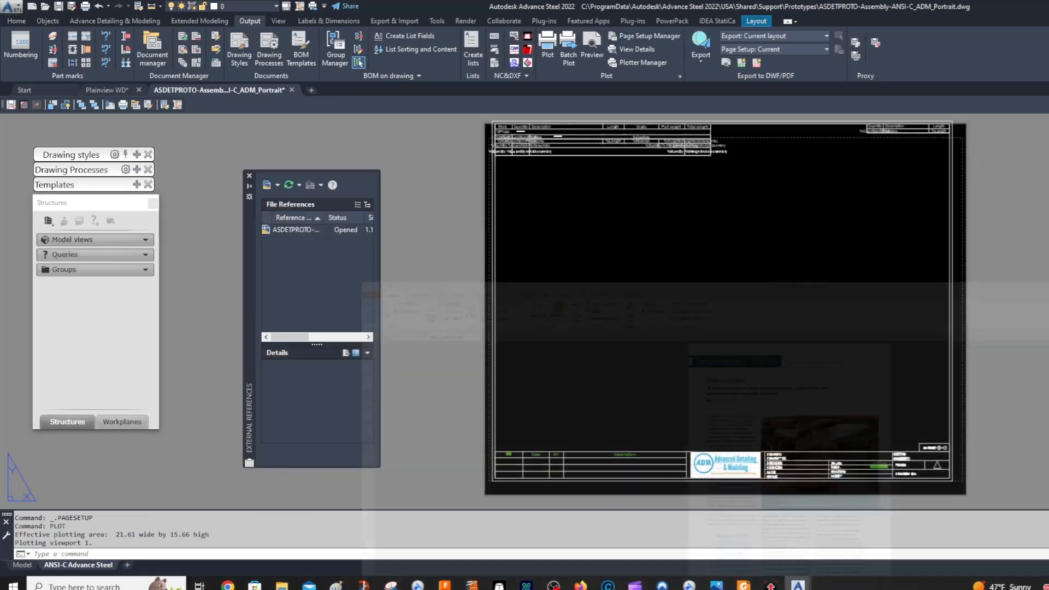
Examine the layout's border, tables and title block against the sheet edges and the dashed printable area.
scroll(710, 286, "up", 1)
scroll(726, 275, "down", 3)
middle_click_drag(726, 278, 720, 283)
scroll(719, 283, "up", 4)
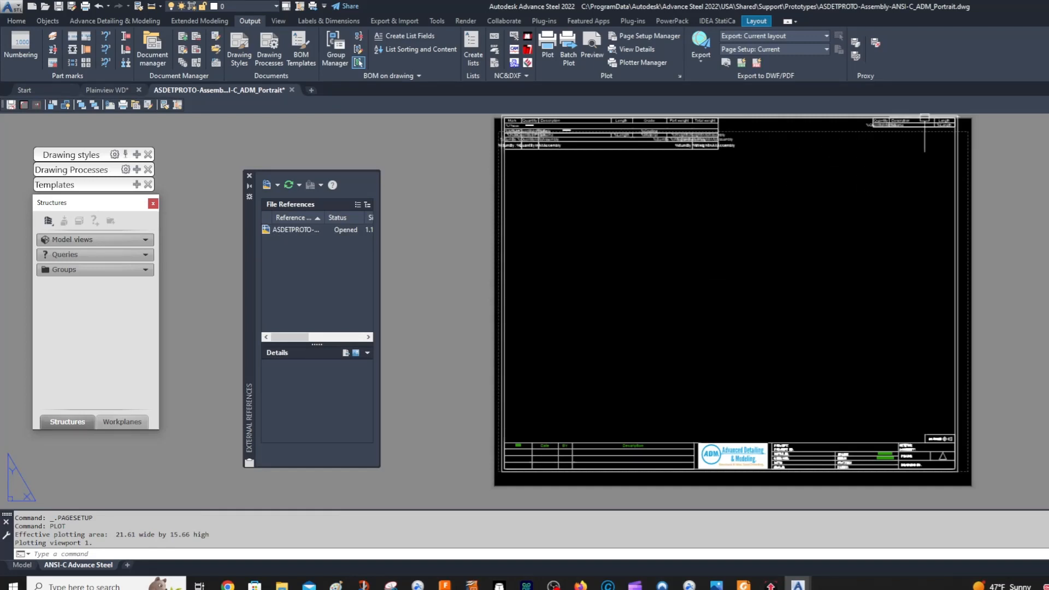
middle_click_drag(959, 397, 914, 430)
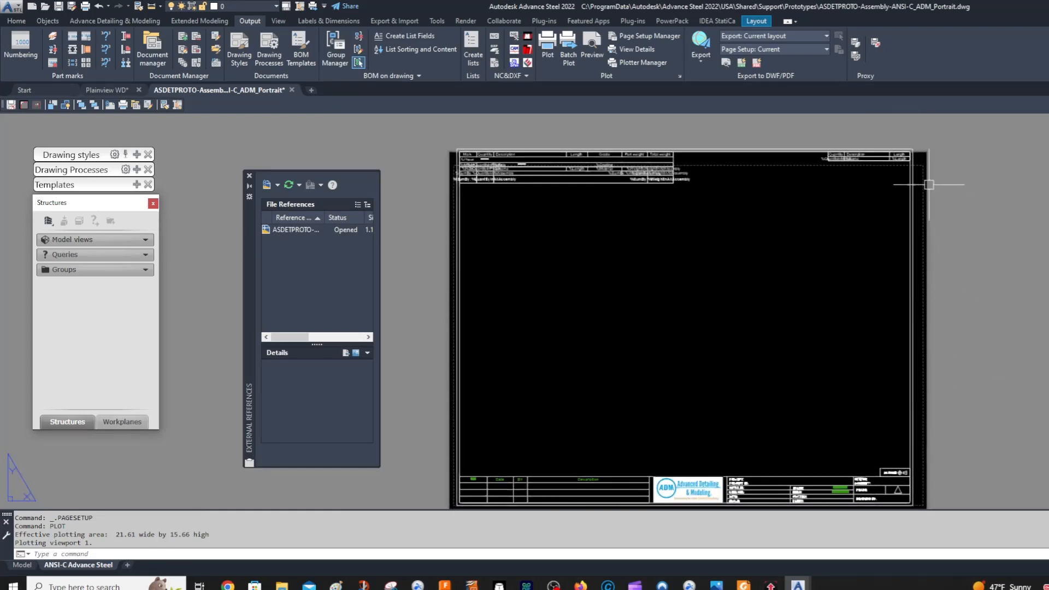
scroll(466, 227, "down", 1)
middle_click_drag(474, 229, 483, 224)
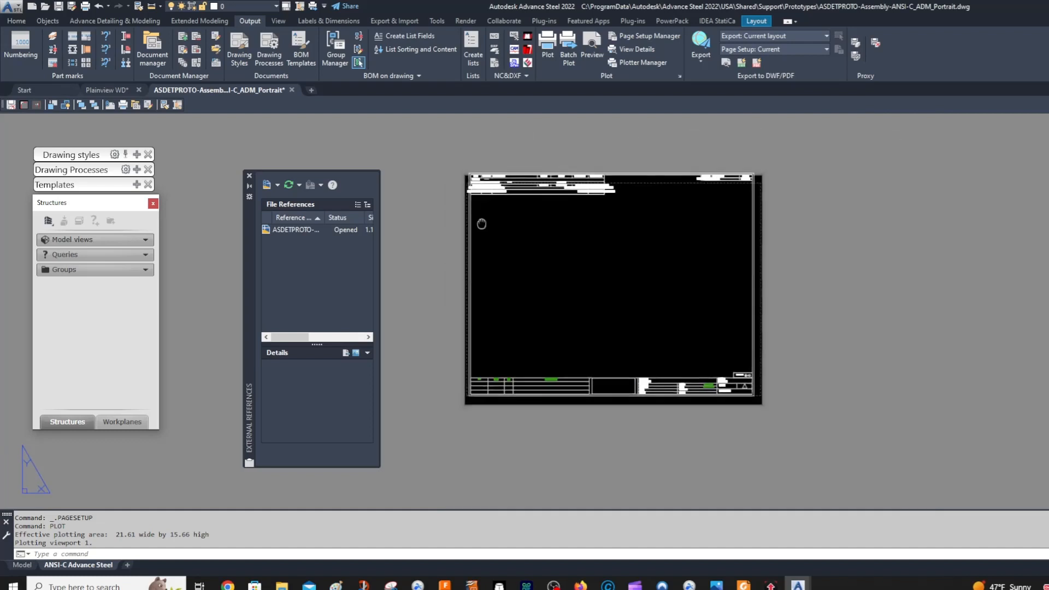
scroll(544, 214, "up", 1)
middle_click_drag(578, 216, 646, 190)
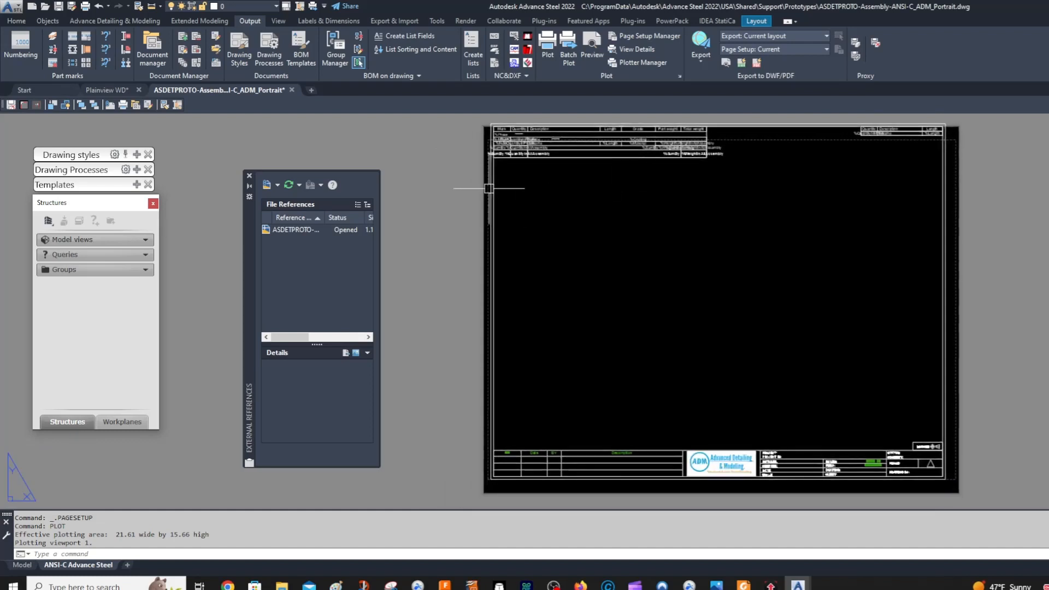
Set the ANSI-C Advance Steel layout's paper size to ANSI expand C (17.00 x 22.00 Inches) in its page setup.
right_click(97, 570)
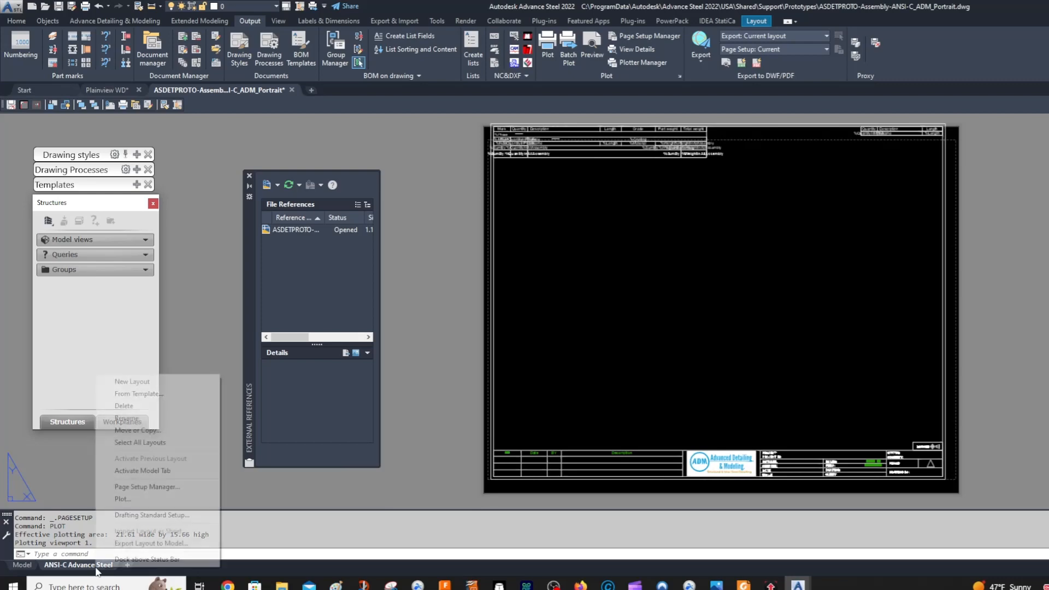
left_click(143, 486)
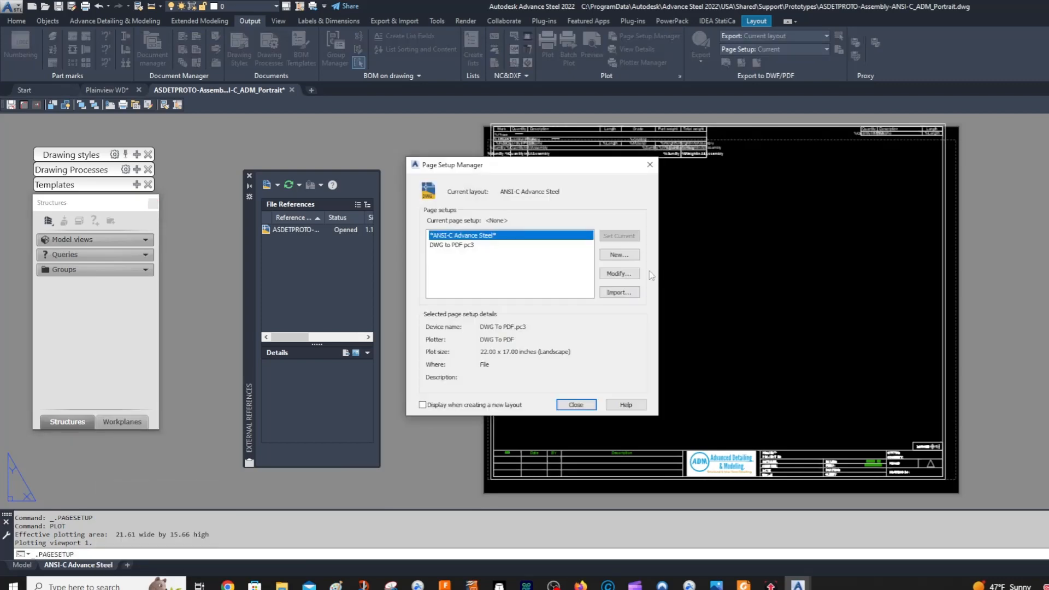
left_click(618, 273)
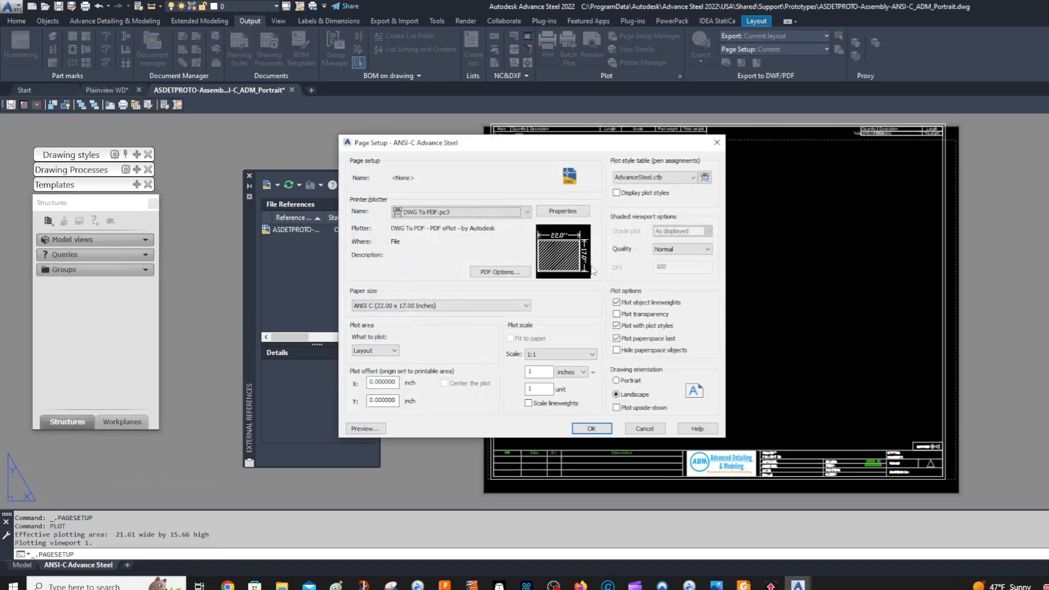
left_click(464, 306)
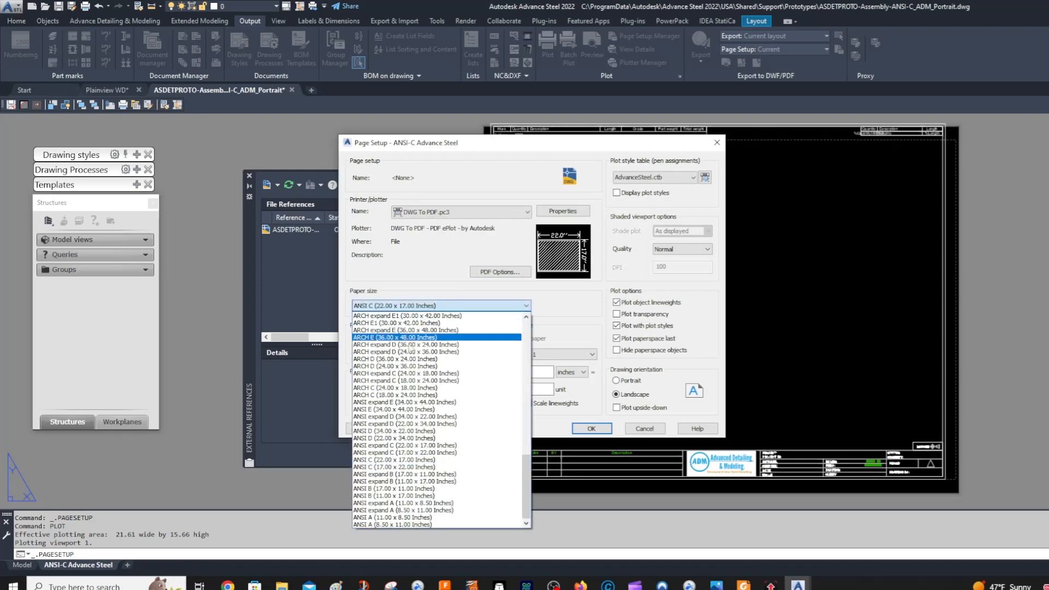
left_click(401, 453)
left_click(584, 429)
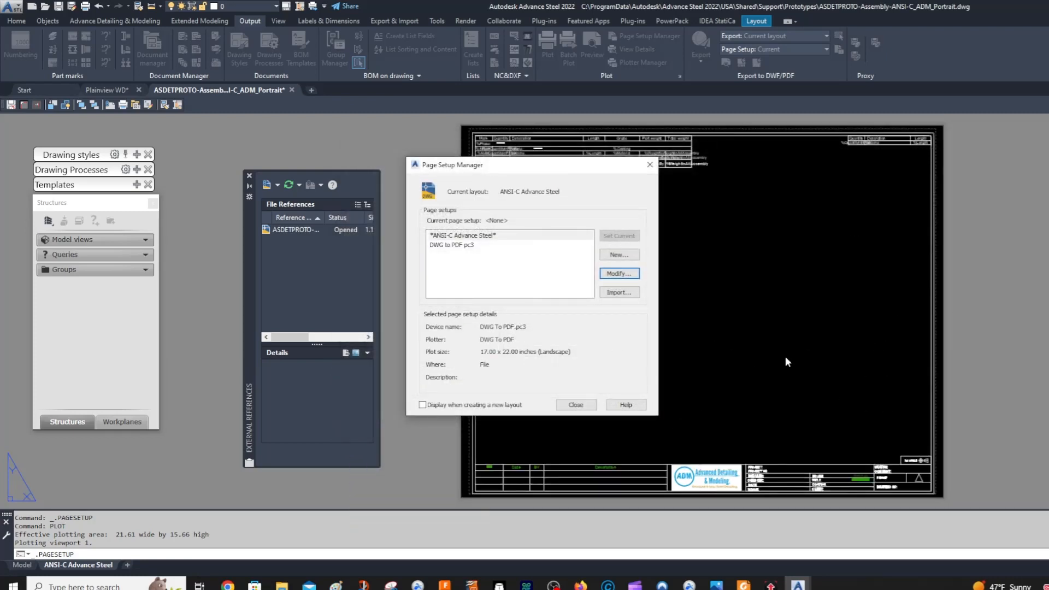
Set the drawing orientation in the ANSI-C Advance Steel layout's page setup to Portrait and close the page setup manager.
left_click(619, 273)
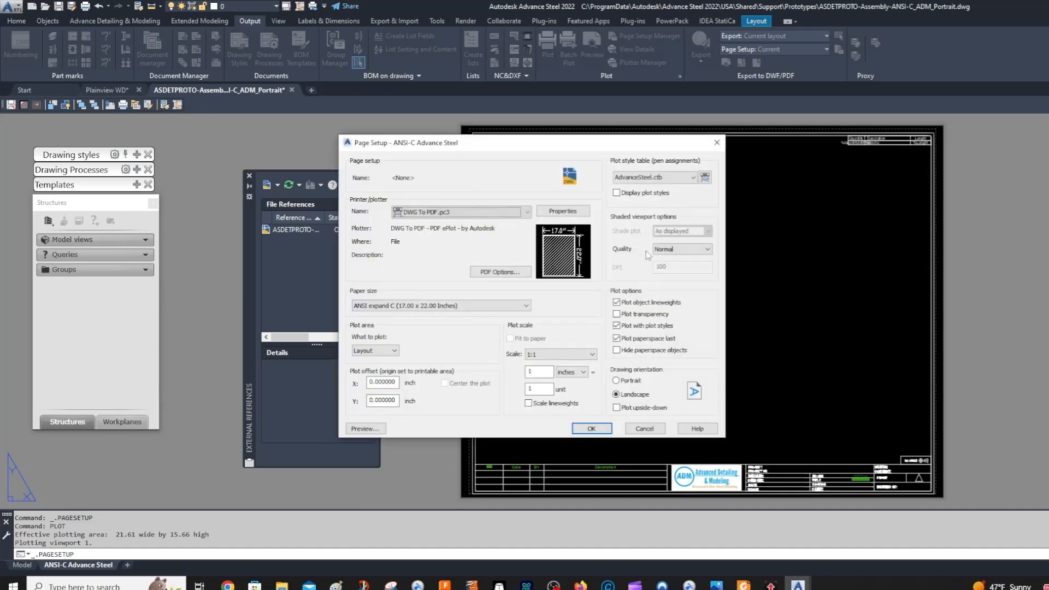
left_click(625, 382)
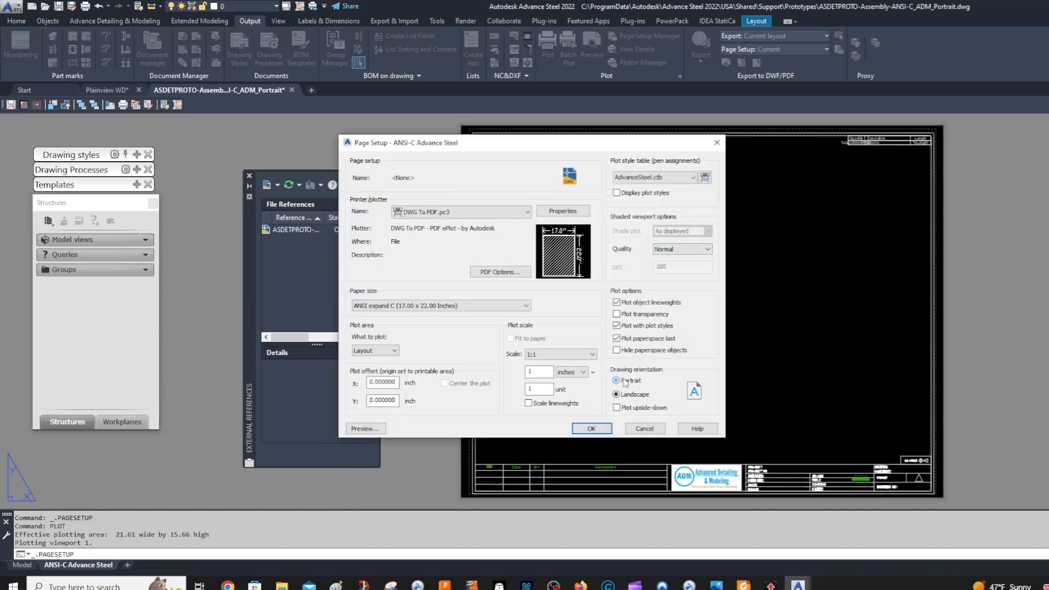
left_click(600, 427)
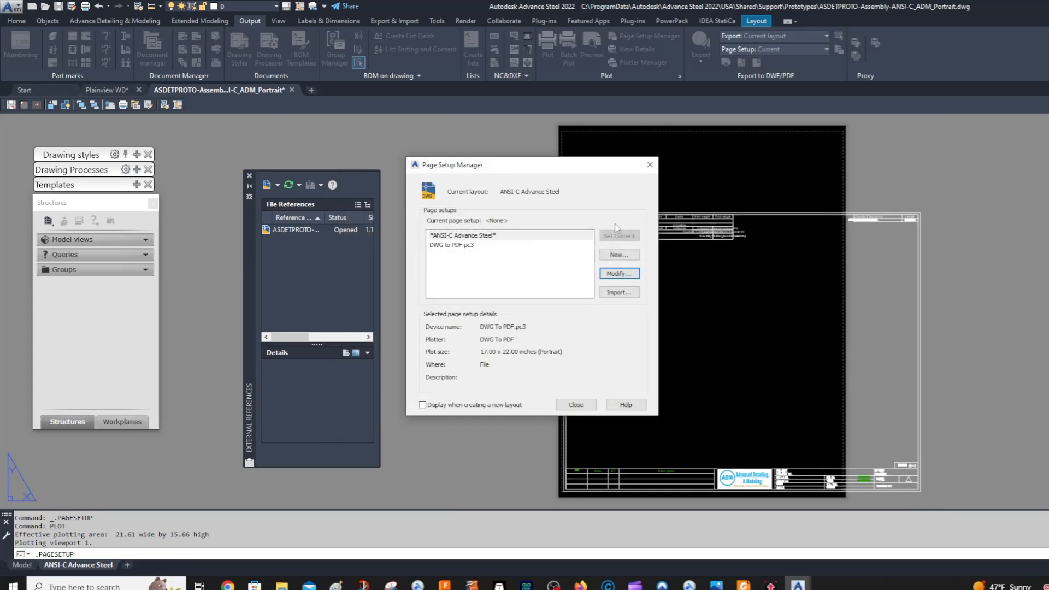
left_click(576, 404)
middle_click_drag(750, 286, 744, 270)
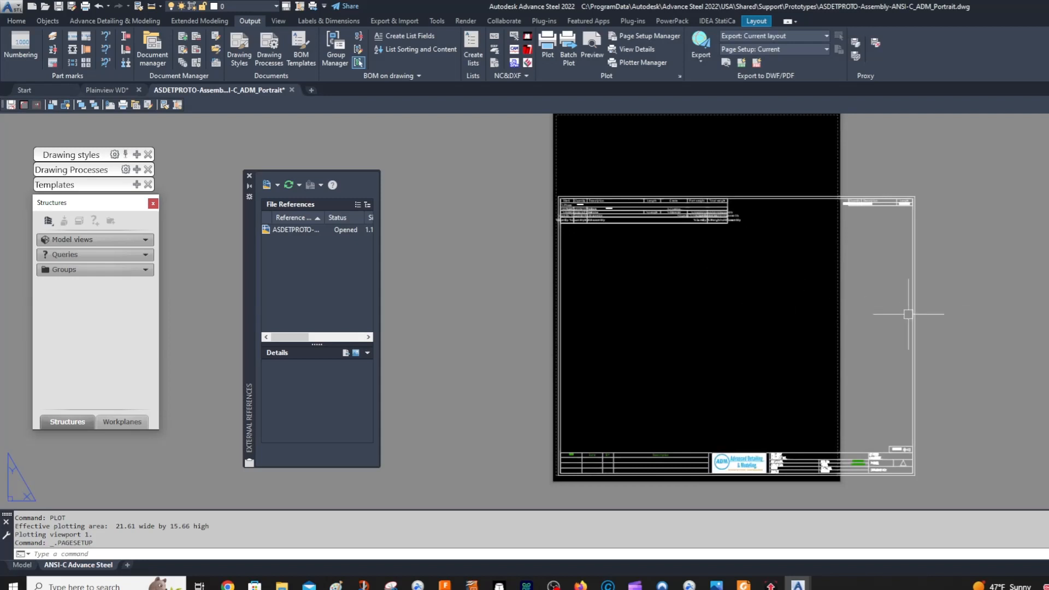
middle_click_drag(703, 129, 676, 173)
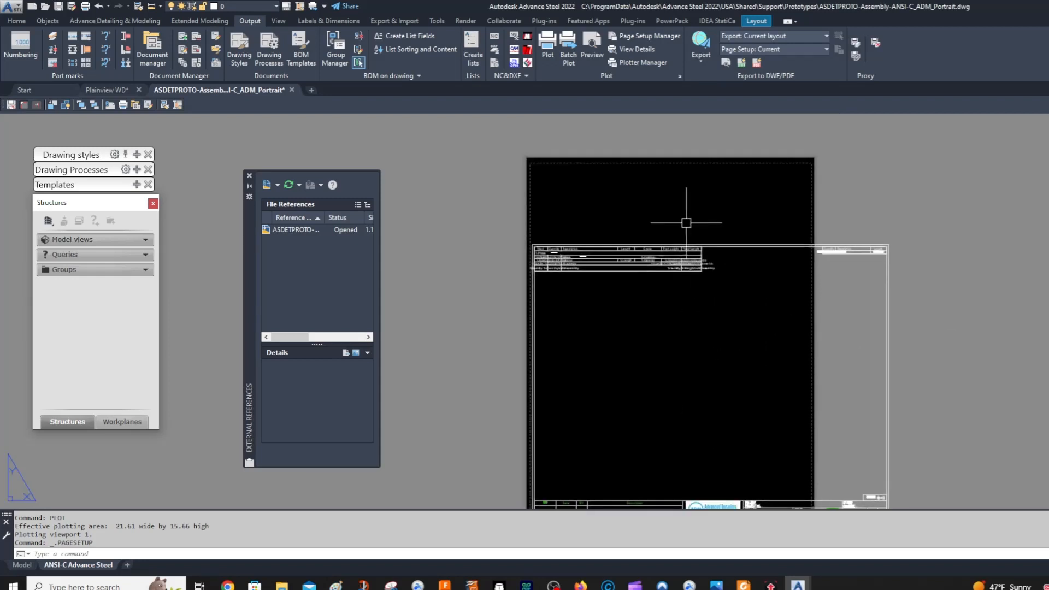
left_click(717, 243)
right_click(720, 236)
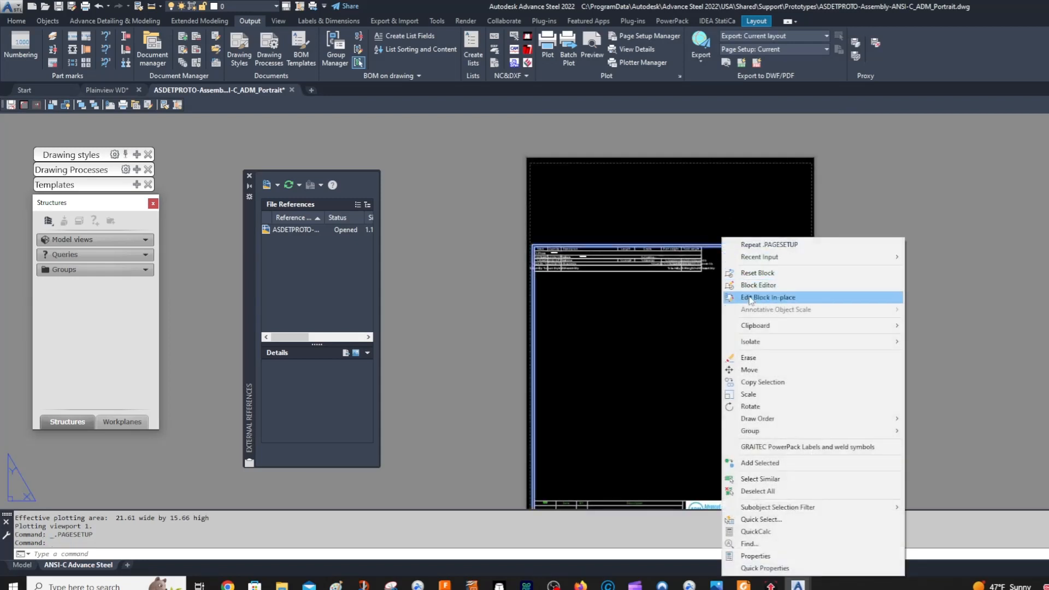
mouse_move(748, 342)
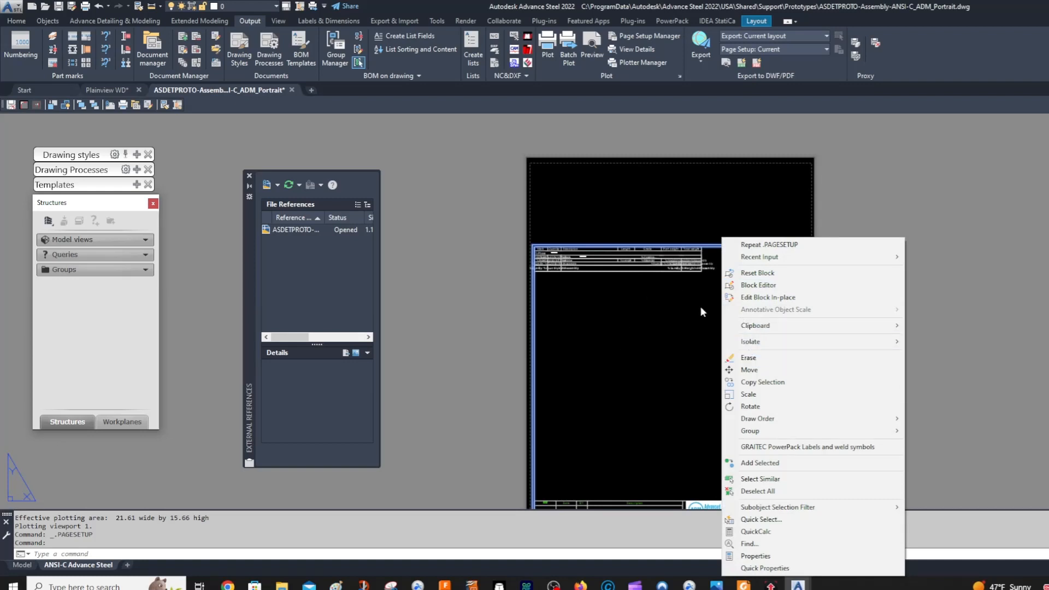
left_click(648, 262)
middle_click_drag(667, 248, 653, 227)
key("Escape")
middle_click_drag(766, 220, 809, 195)
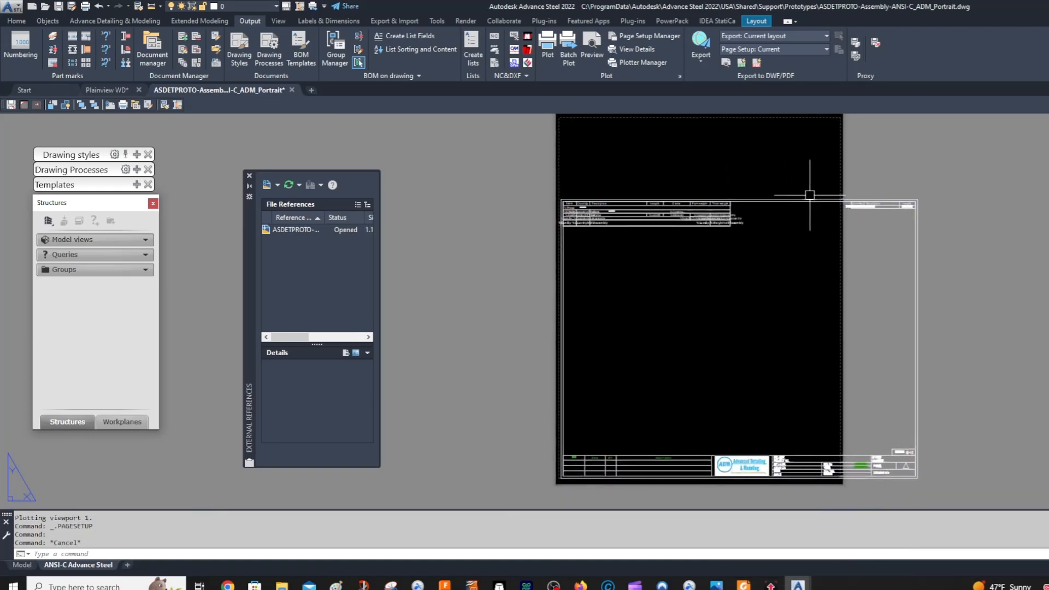
Open the sheet border block in the Block Editor to examine its geometry, and close the editor.
left_click(807, 200)
right_click(804, 201)
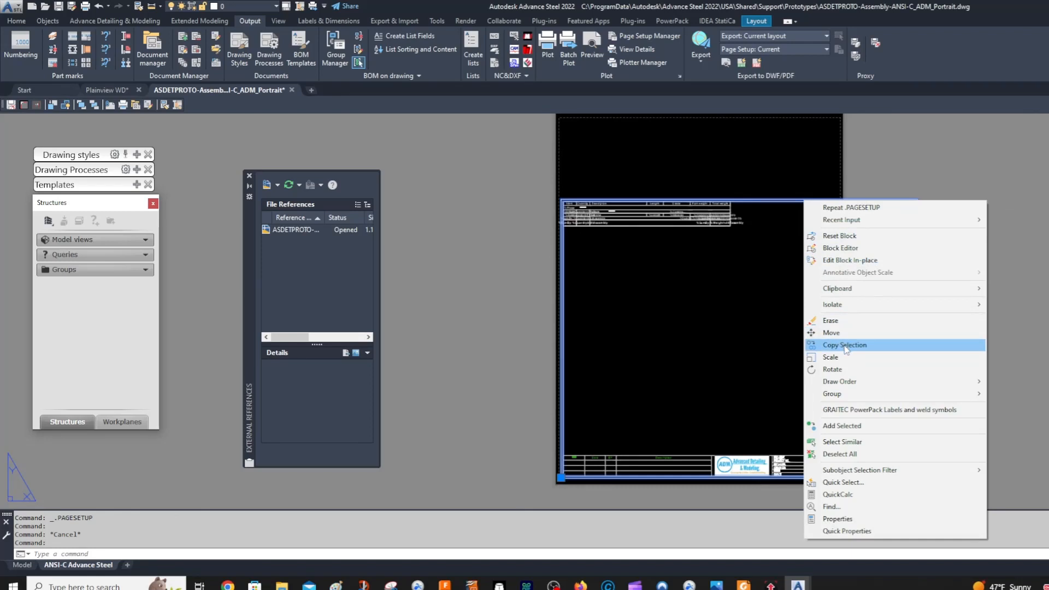
mouse_move(868, 314)
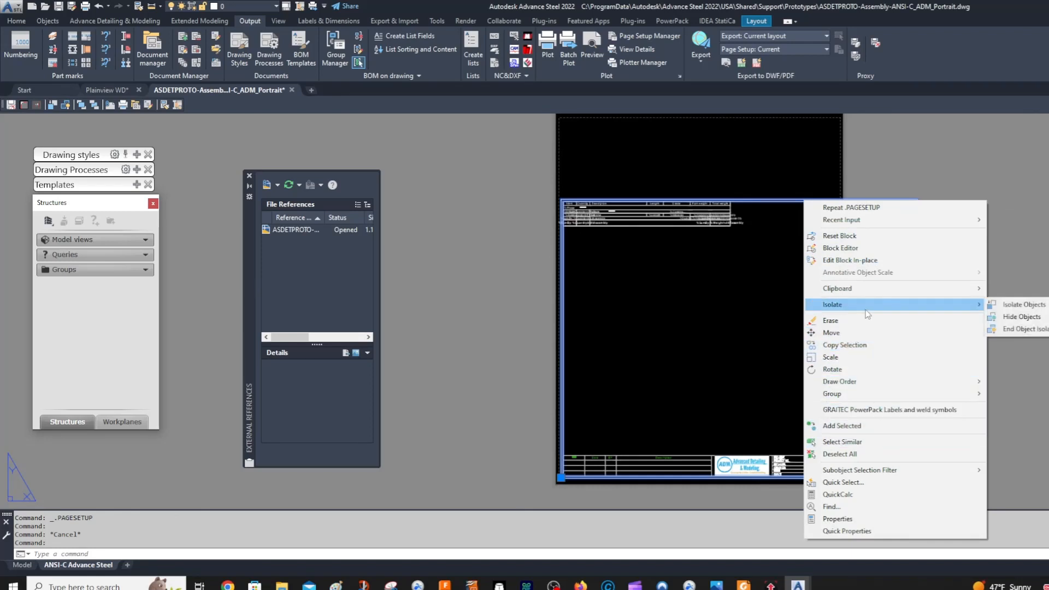
left_click(874, 248)
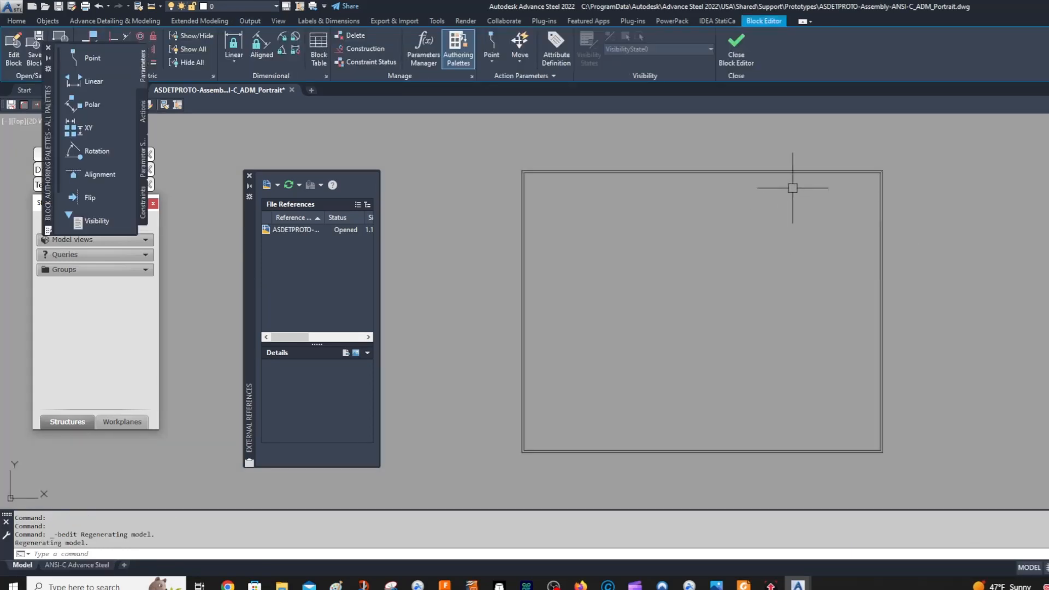
left_click(737, 49)
left_click(710, 269)
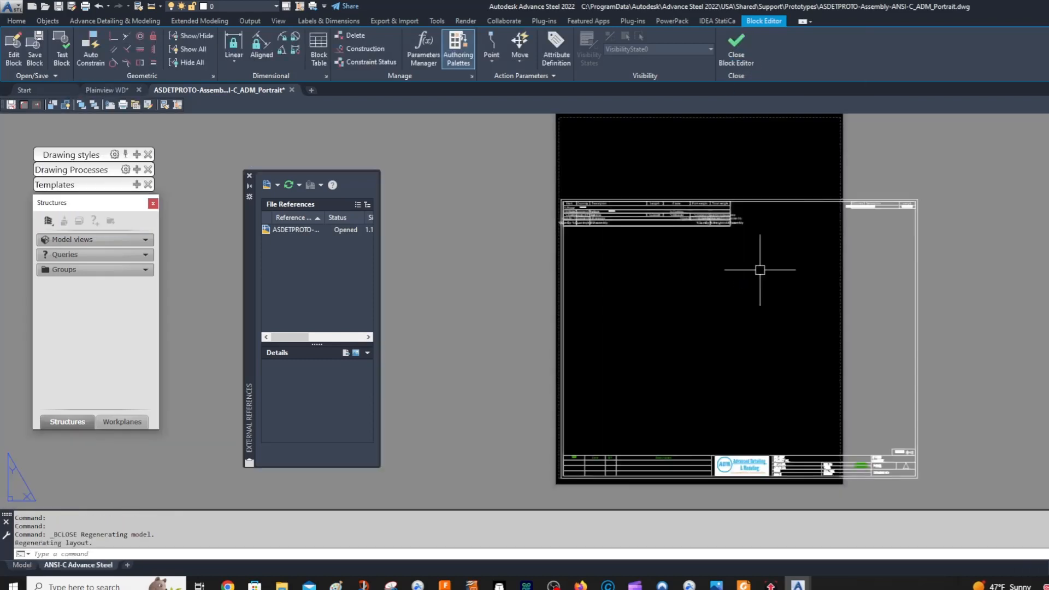
Examine how the border, revision table and title block sit against the portrait sheet's edges and dashed printable area.
scroll(573, 188, "down", 4)
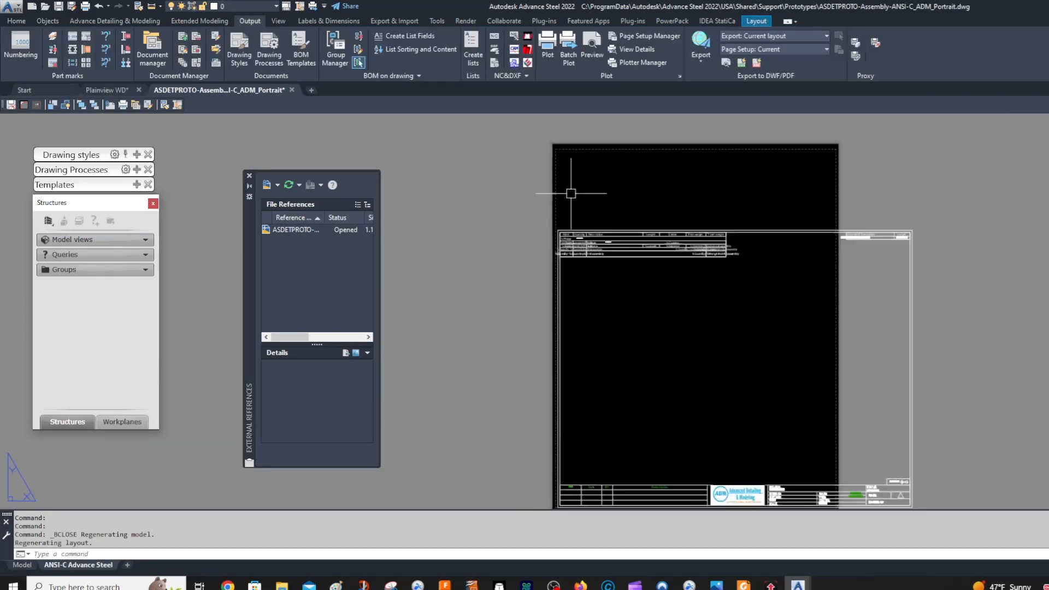
scroll(690, 321, "up", 1)
scroll(756, 380, "up", 5)
scroll(755, 380, "up", 4)
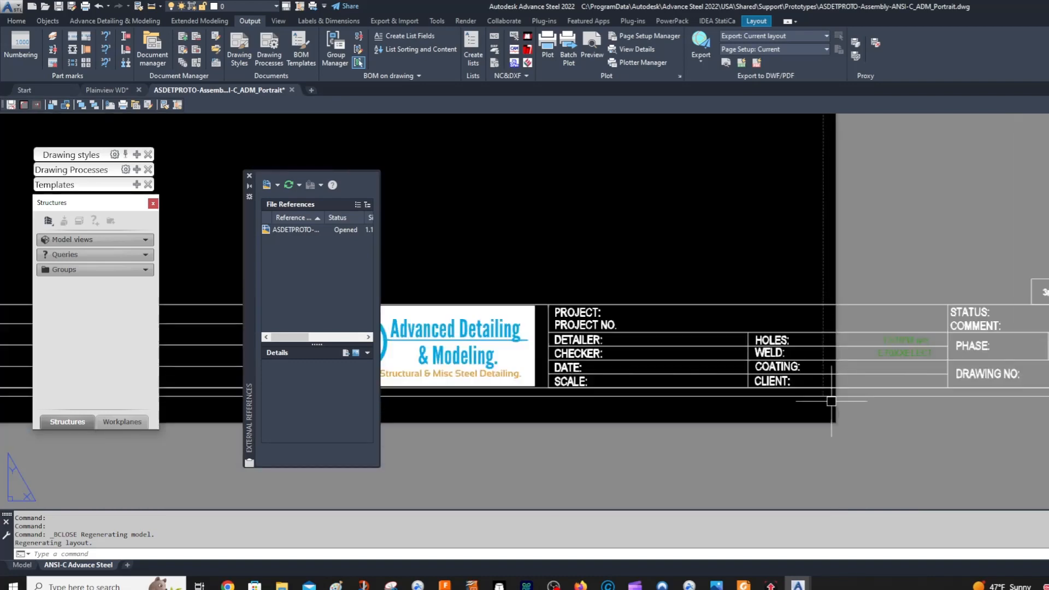
scroll(878, 379, "down", 2)
middle_click_drag(765, 343, 869, 341)
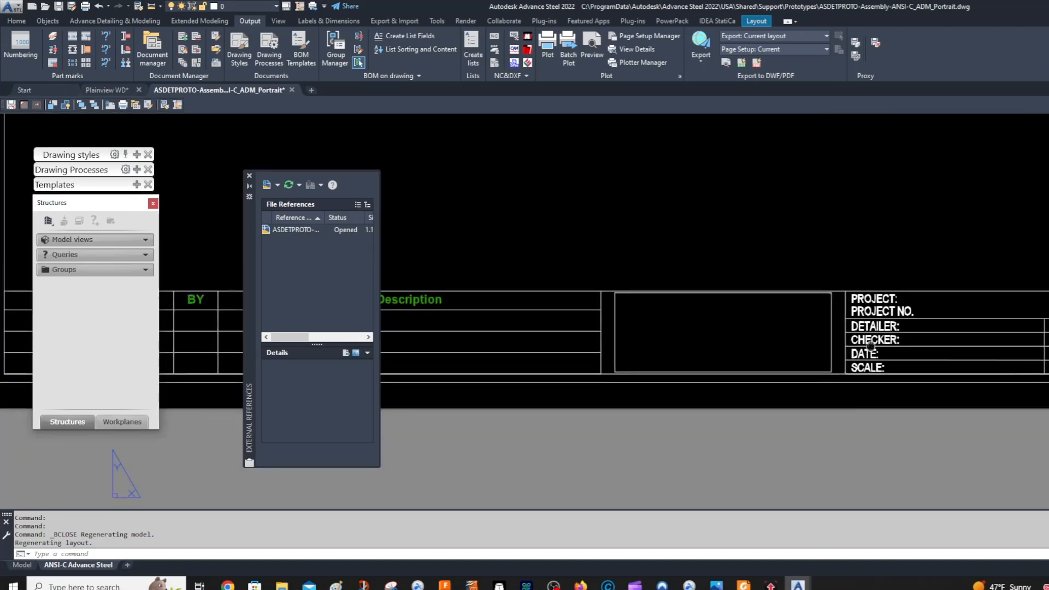
scroll(856, 378, "up", 3)
scroll(841, 393, "down", 4)
middle_click_drag(792, 384, 923, 371)
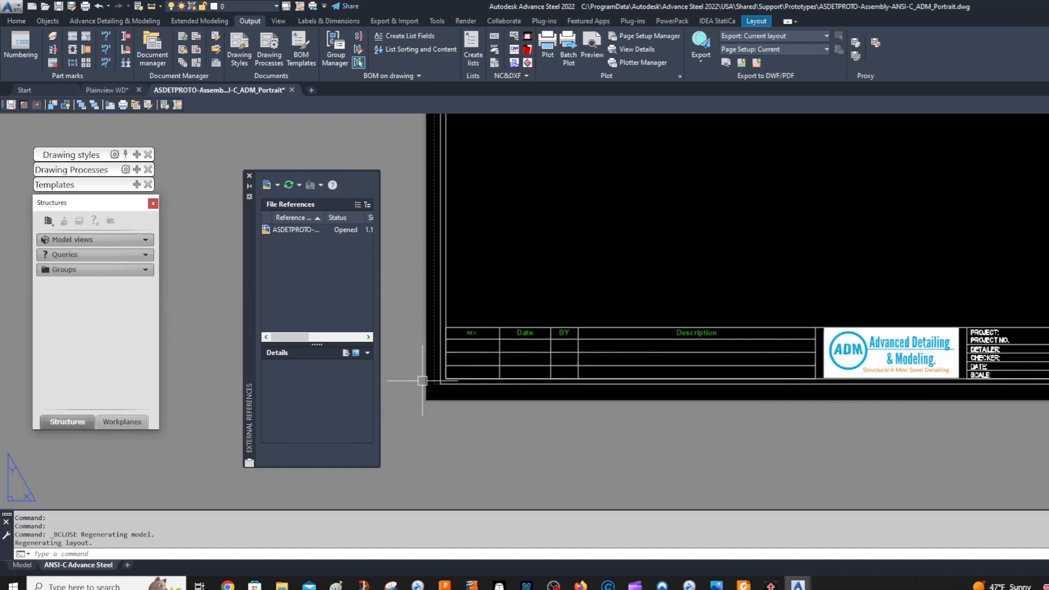
Move the border, revision table, logo and title block together about 1/8" toward the printable area's lower-left corner.
scroll(423, 380, "up", 4)
left_click(515, 363)
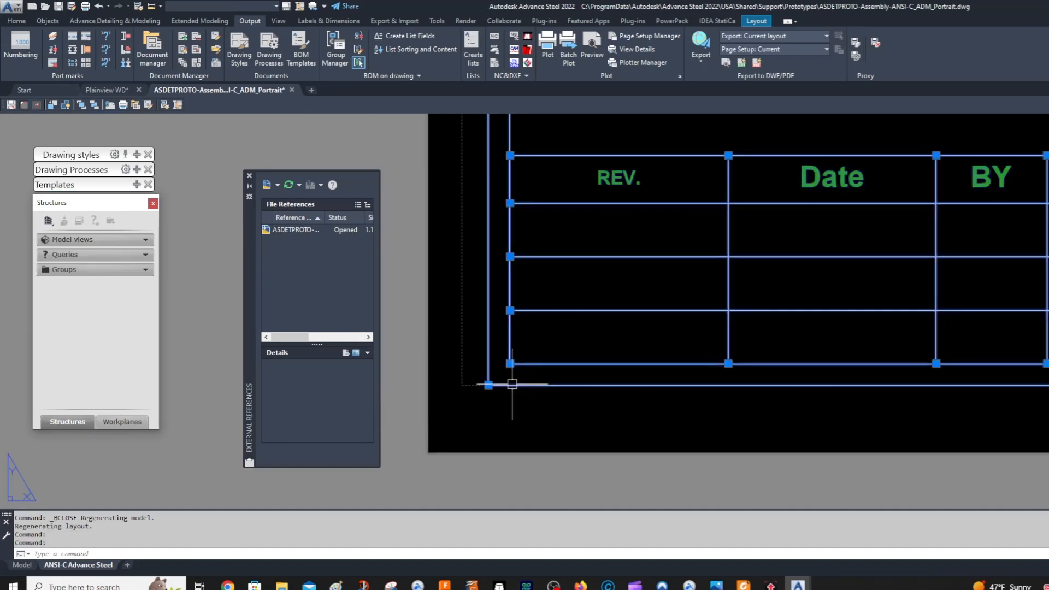
scroll(510, 377, "down", 4)
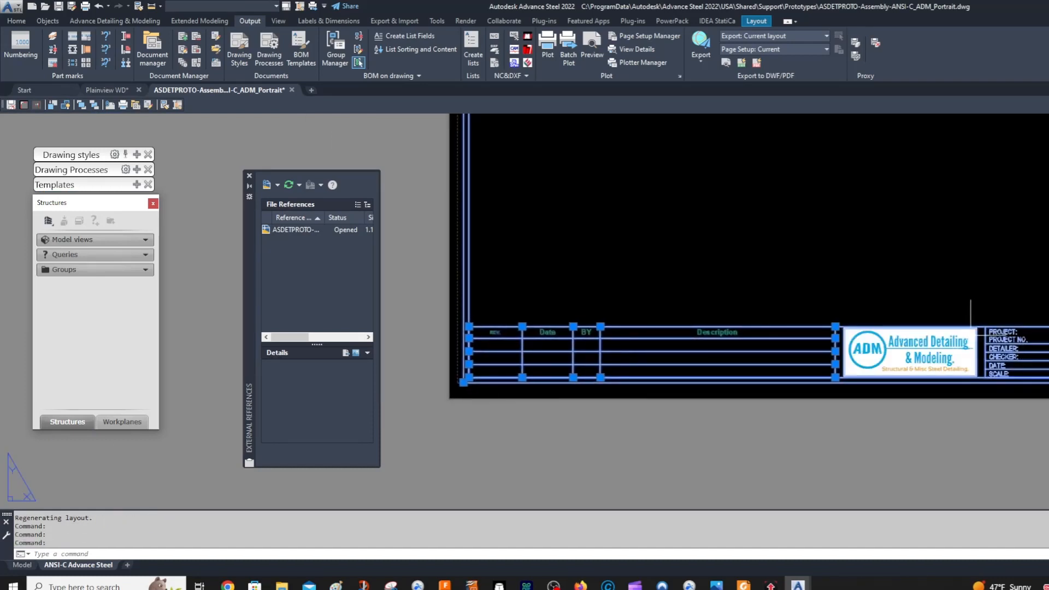
scroll(1041, 268, "down", 5)
scroll(987, 262, "up", 2)
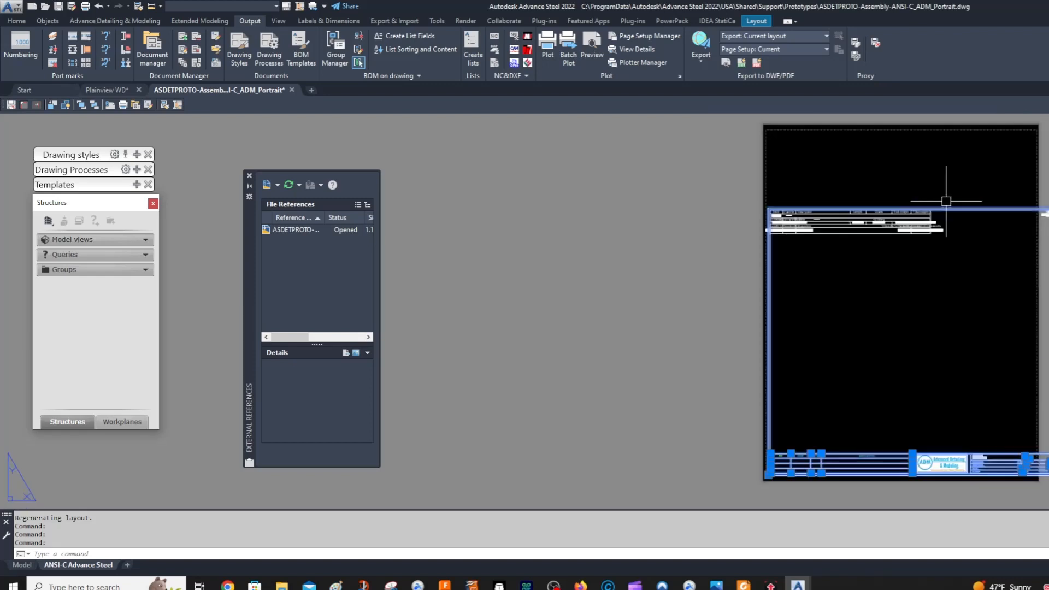
scroll(761, 265, "up", 8)
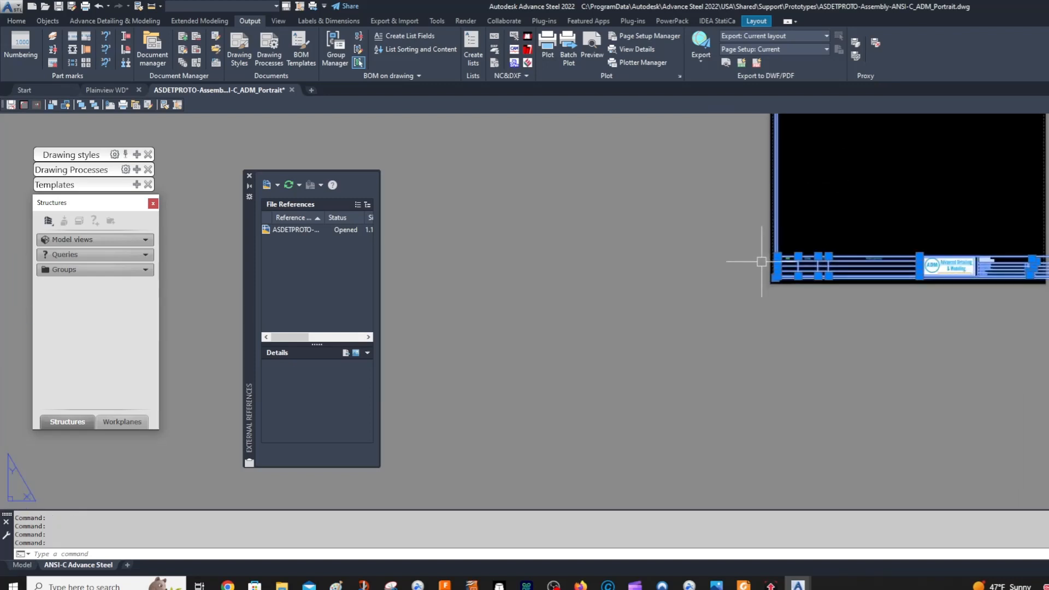
right_click(857, 279)
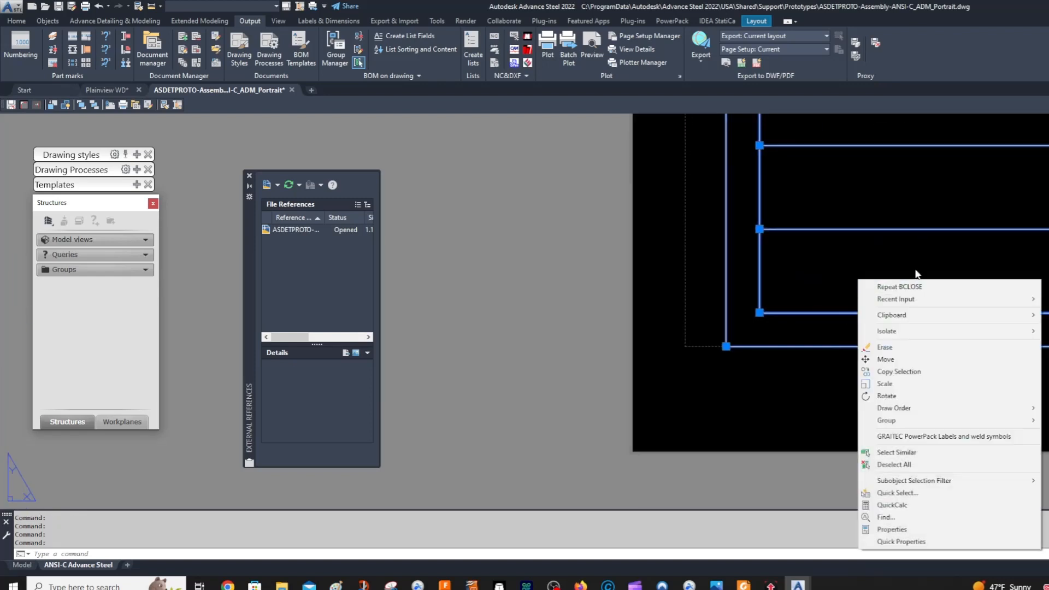
left_click(915, 359)
left_click(840, 405)
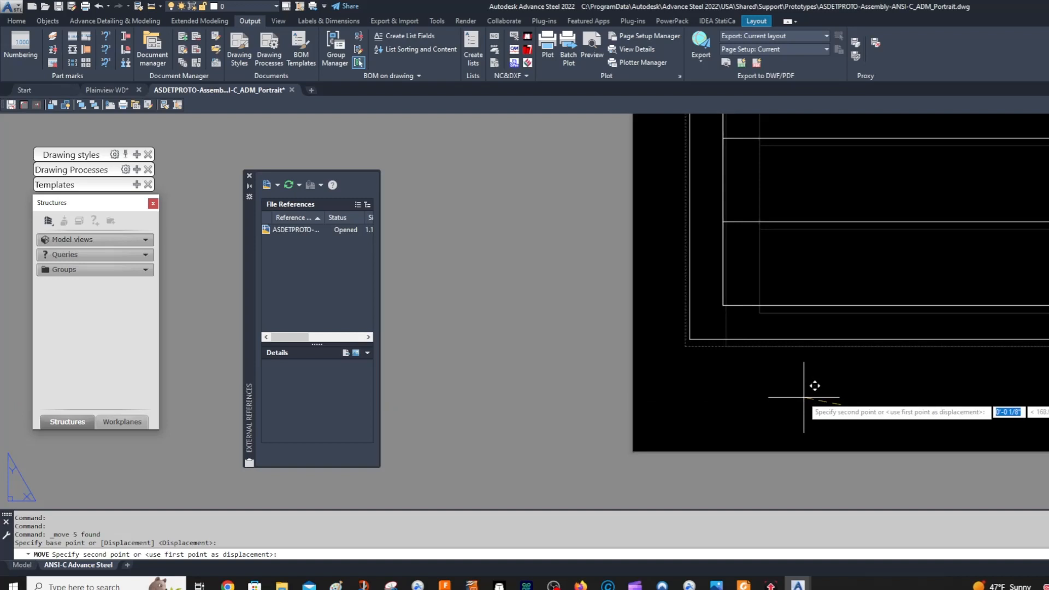
scroll(803, 397, "up", 4)
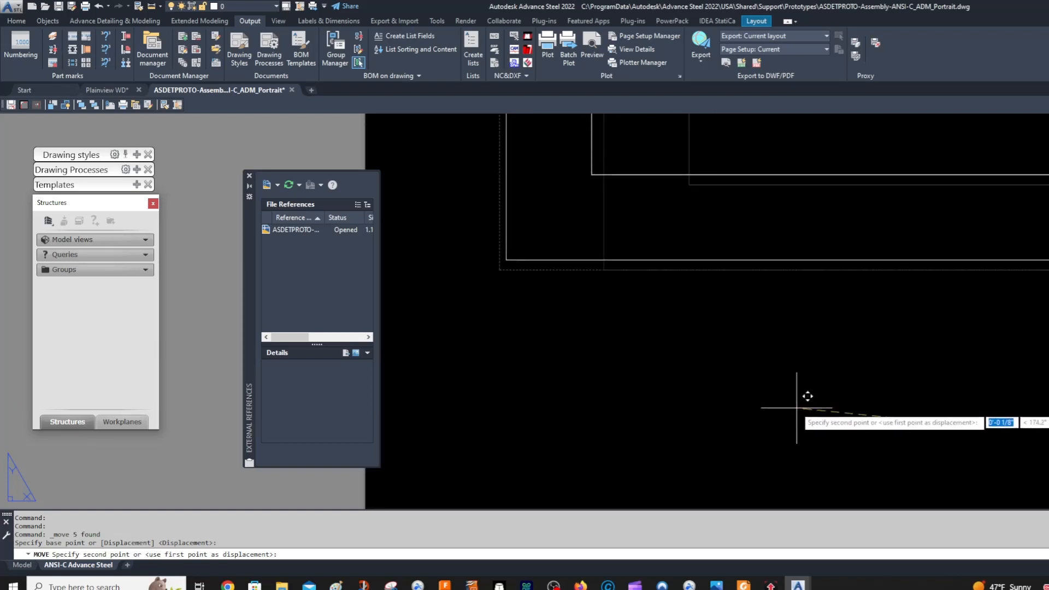
left_click(797, 409)
Draw a small marker circle centred on the outer border's upper-left corner, above the parts table.
scroll(854, 348, "down", 5)
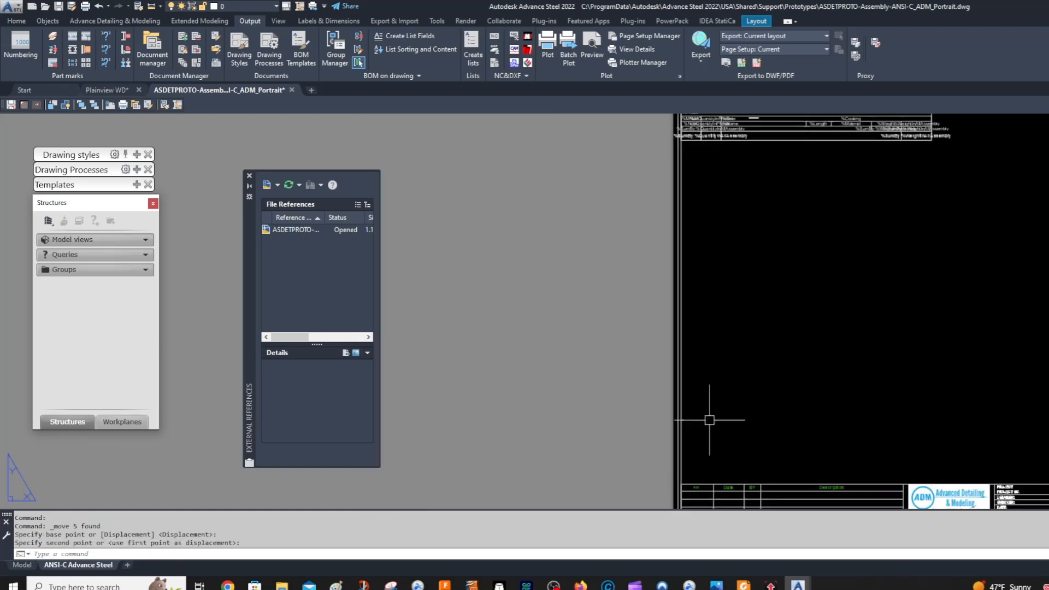
scroll(706, 212, "up", 2)
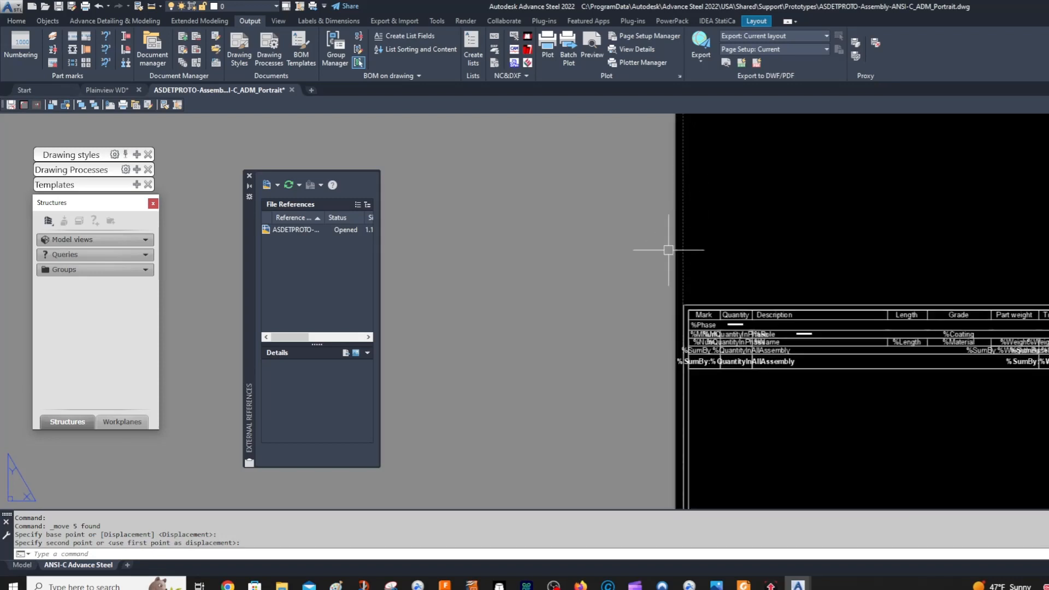
type("c")
key("Return")
scroll(699, 251, "up", 2)
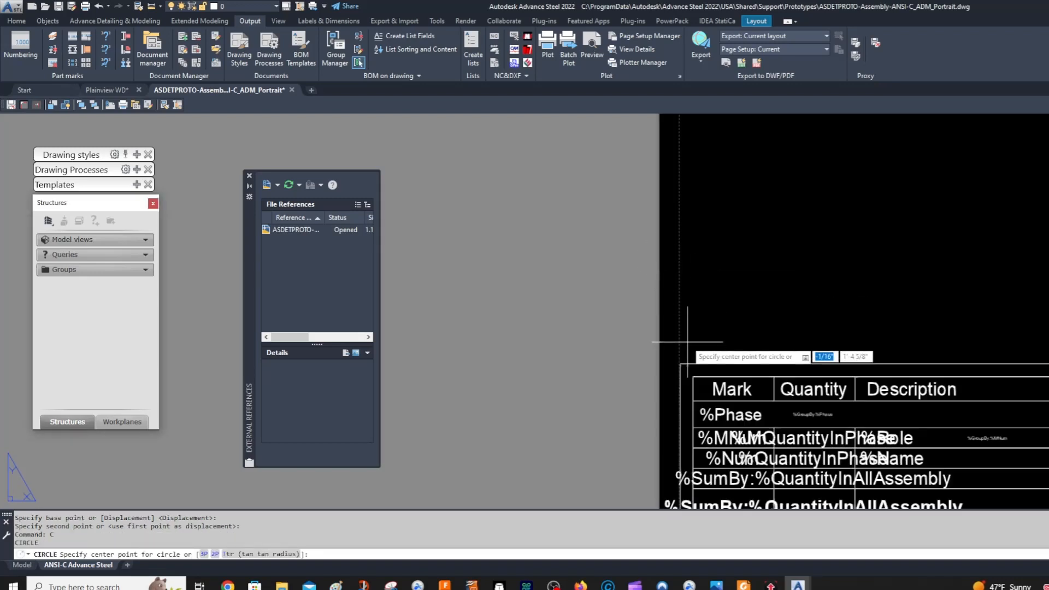
scroll(687, 341, "up", 2)
left_click(664, 400)
left_click(683, 382)
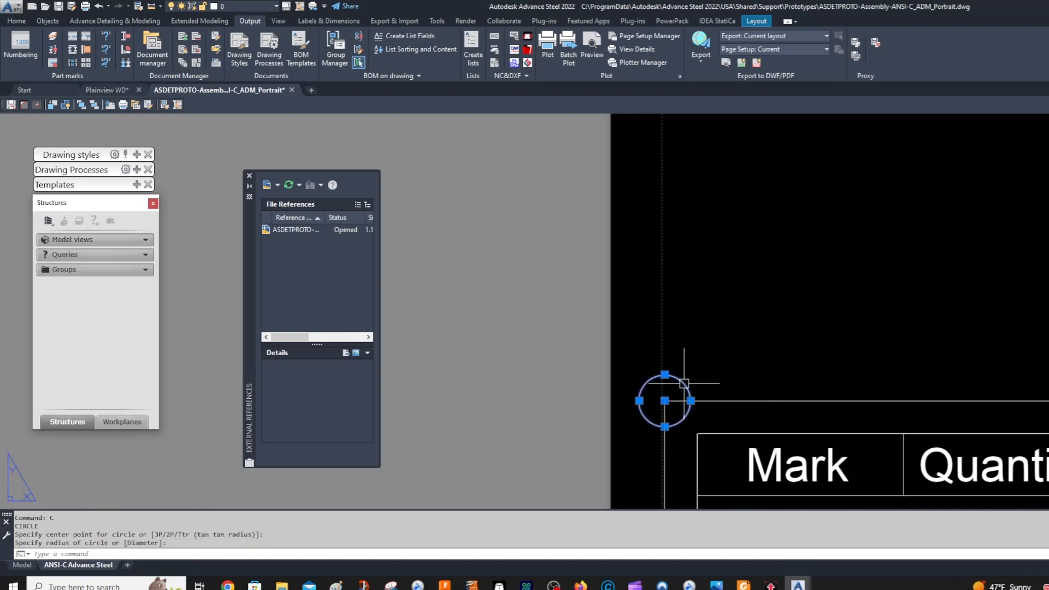
Move the marker circle about 4 3/4" straight up from its centre to the printable area's upper-left corner.
right_click(683, 383)
left_click(726, 148)
scroll(643, 314, "down", 3)
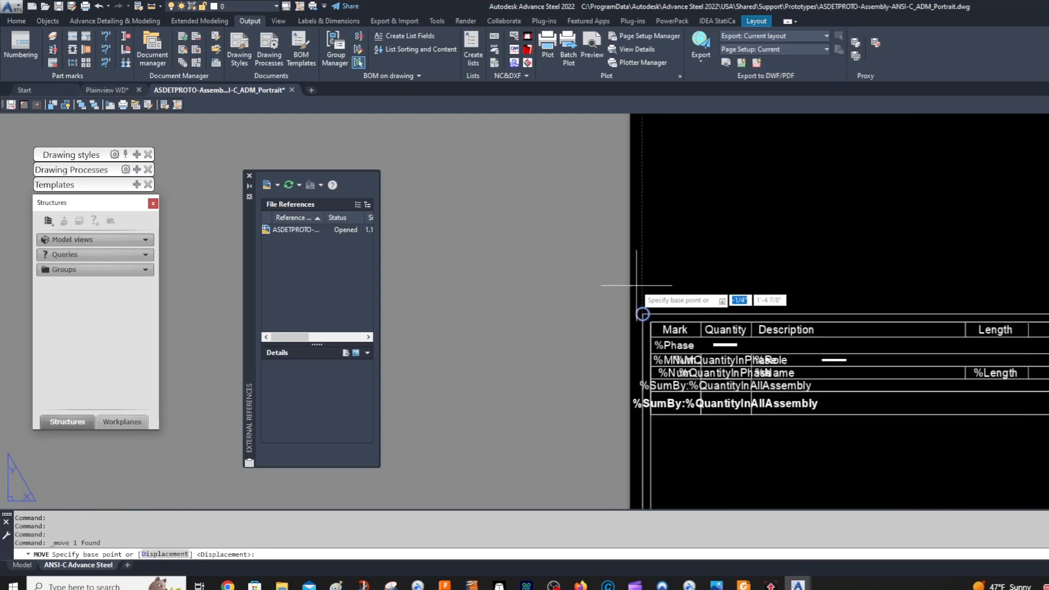
scroll(667, 295, "up", 3)
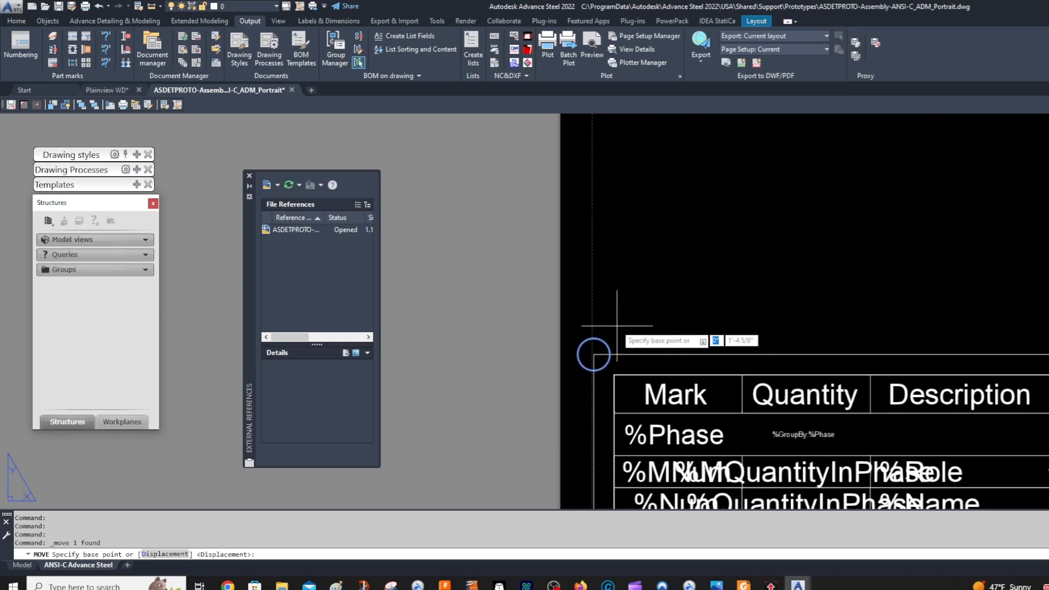
left_click(594, 354)
scroll(594, 354, "down", 3)
scroll(684, 356, "up", 3)
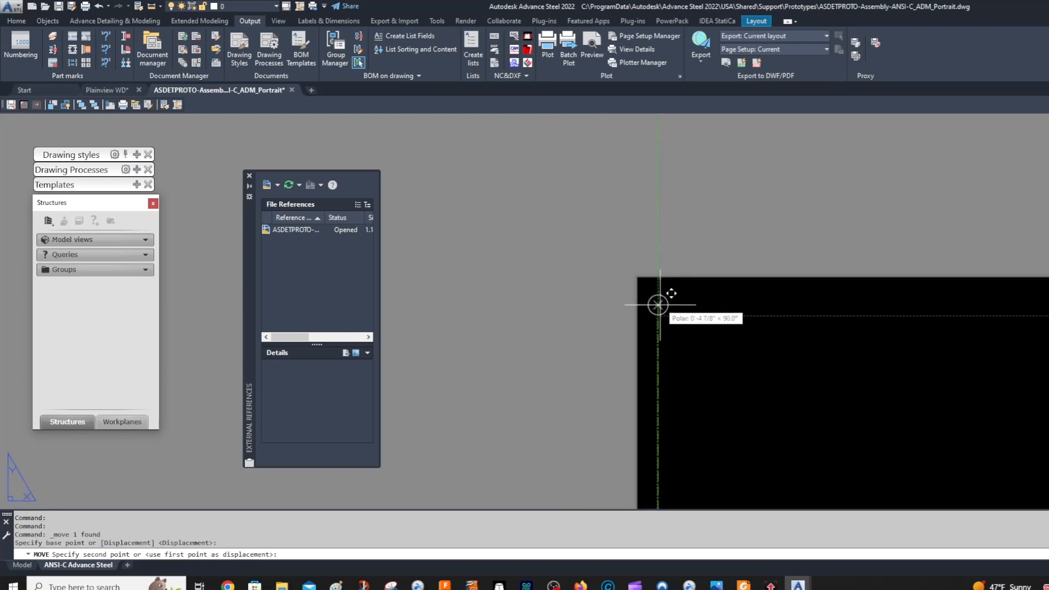
scroll(657, 305, "up", 3)
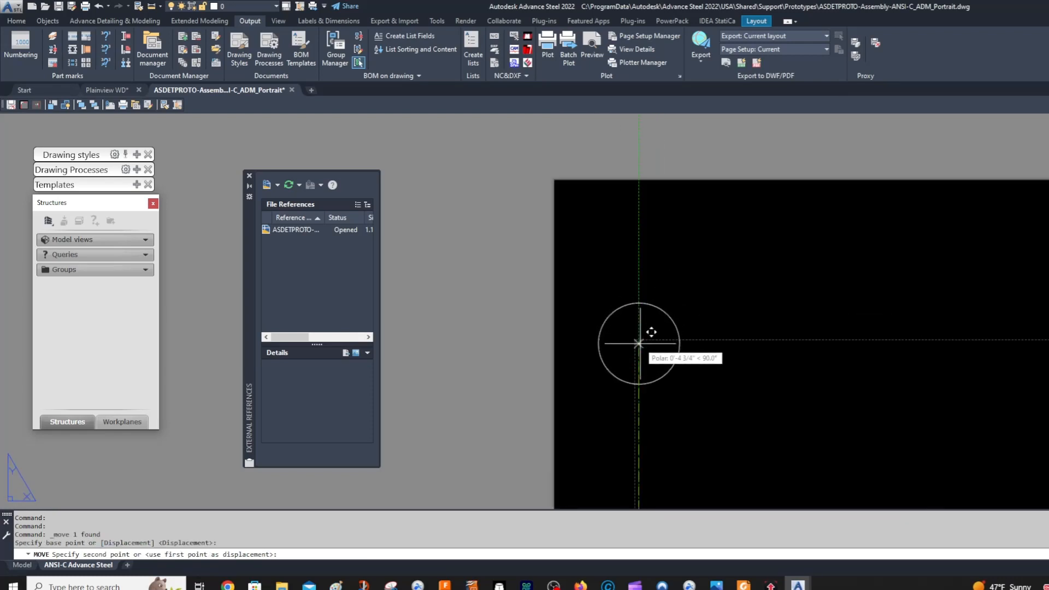
key("Escape")
Copy the marker circle about 1'-4 9/16" horizontally from its centre to the printable area's upper-right corner.
scroll(574, 286, "down", 4)
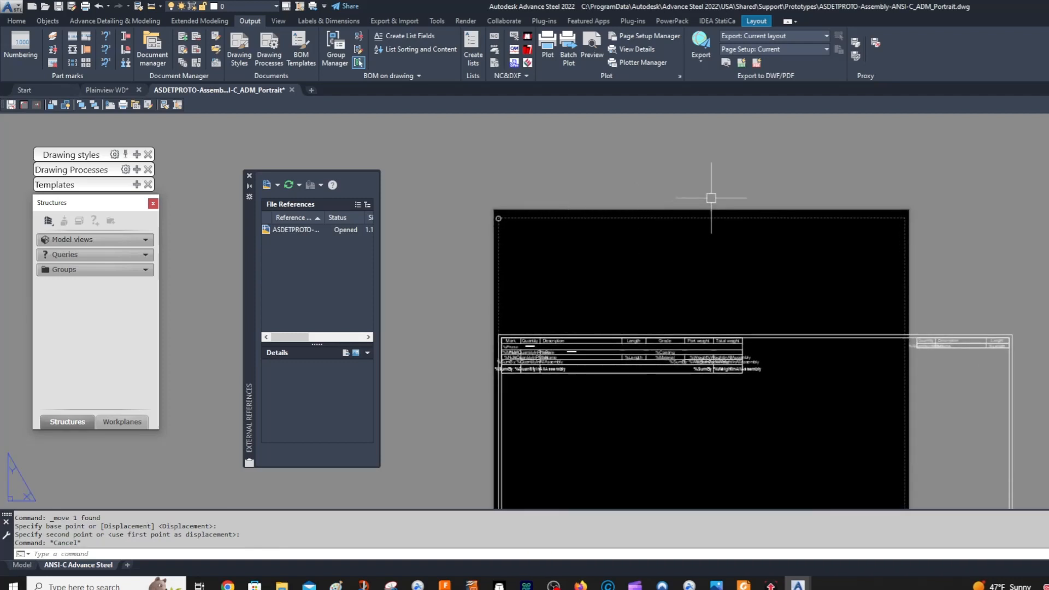
scroll(506, 201, "up", 3)
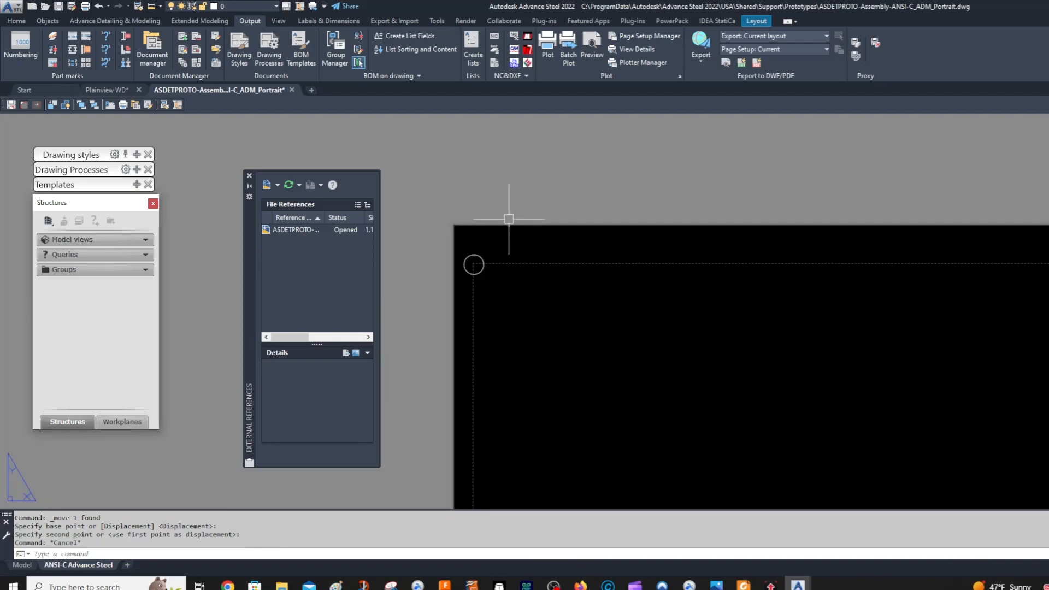
scroll(508, 218, "down", 2)
middle_click_drag(508, 218, 484, 149)
scroll(642, 256, "down", 1)
middle_click_drag(642, 257, 588, 230)
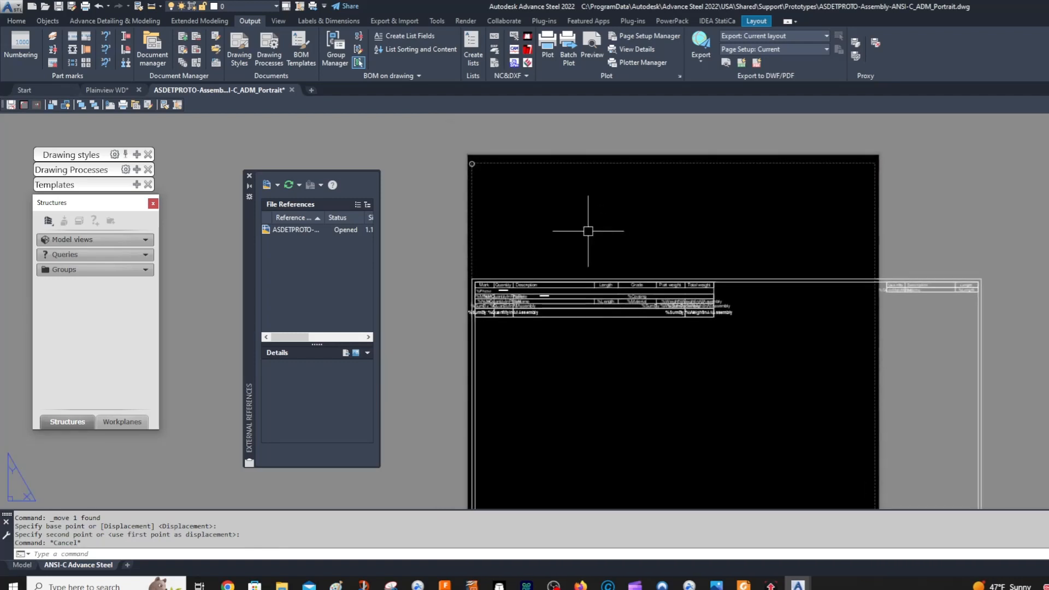
left_click(472, 163)
right_click(469, 143)
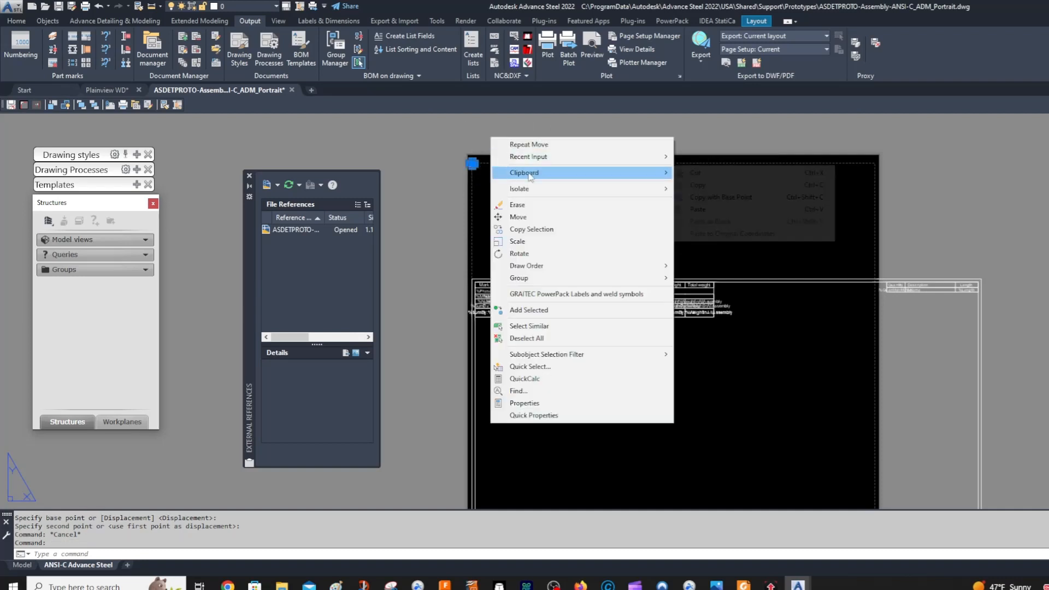
left_click(552, 227)
scroll(487, 181, "up", 2)
scroll(487, 183, "up", 2)
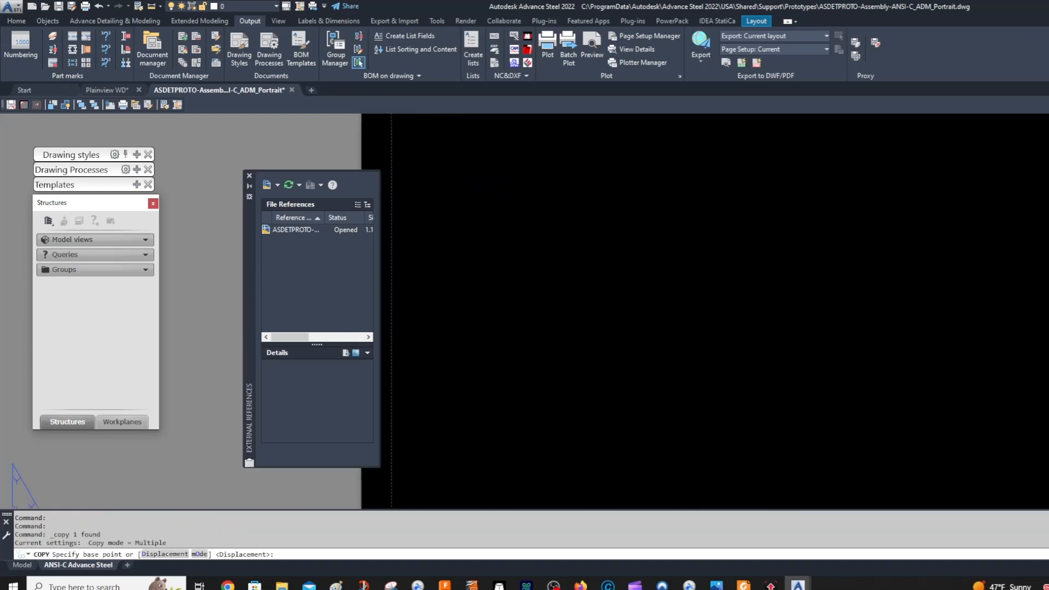
left_click(473, 178)
scroll(473, 178, "down", 4)
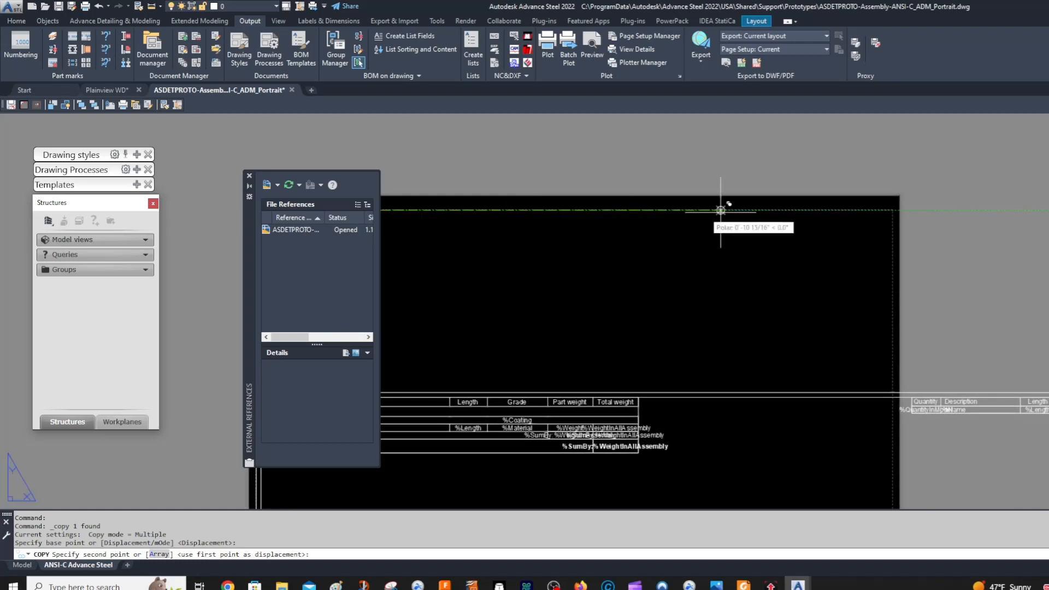
scroll(885, 187, "up", 4)
scroll(809, 269, "up", 2)
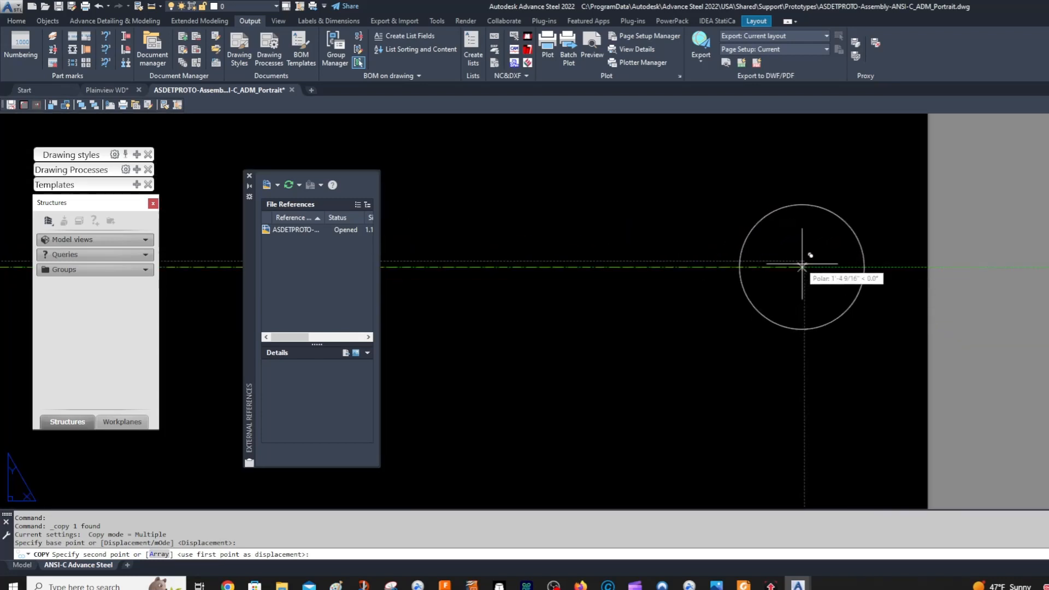
left_click(799, 267)
scroll(835, 219, "down", 6)
key("Escape")
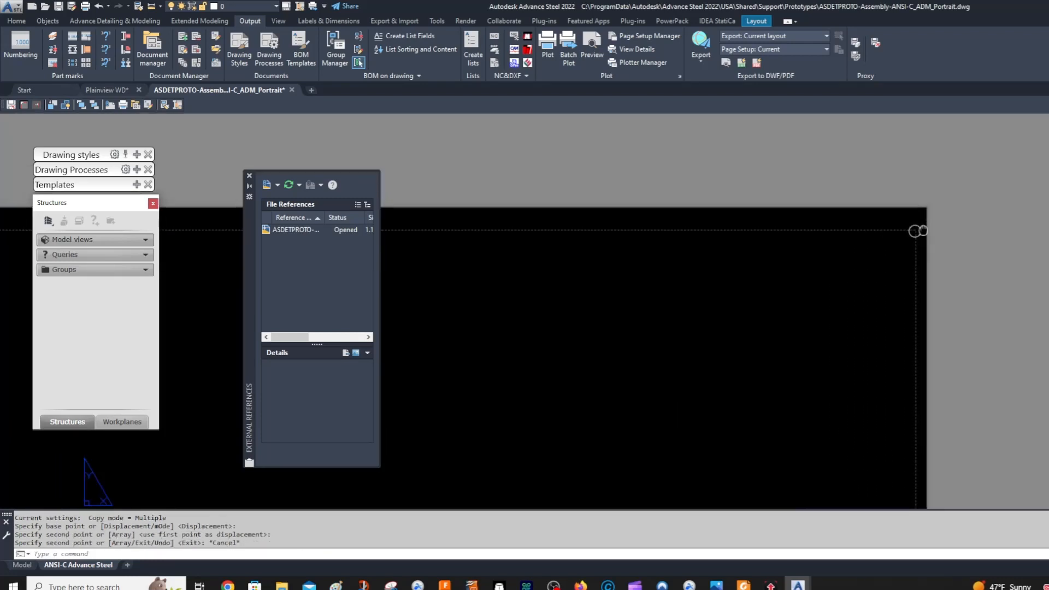
Copy both marker circles to the clipboard with the outer border's upper-right corner as the base point.
middle_click_drag(956, 222, 1008, 226)
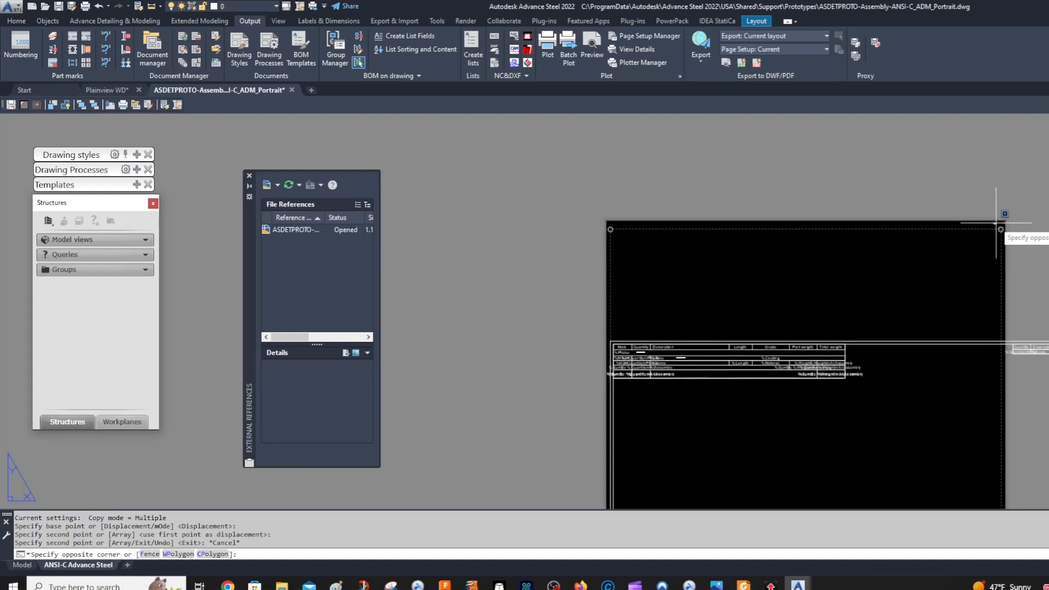
left_click(1001, 228)
key("Escape")
left_click(621, 229)
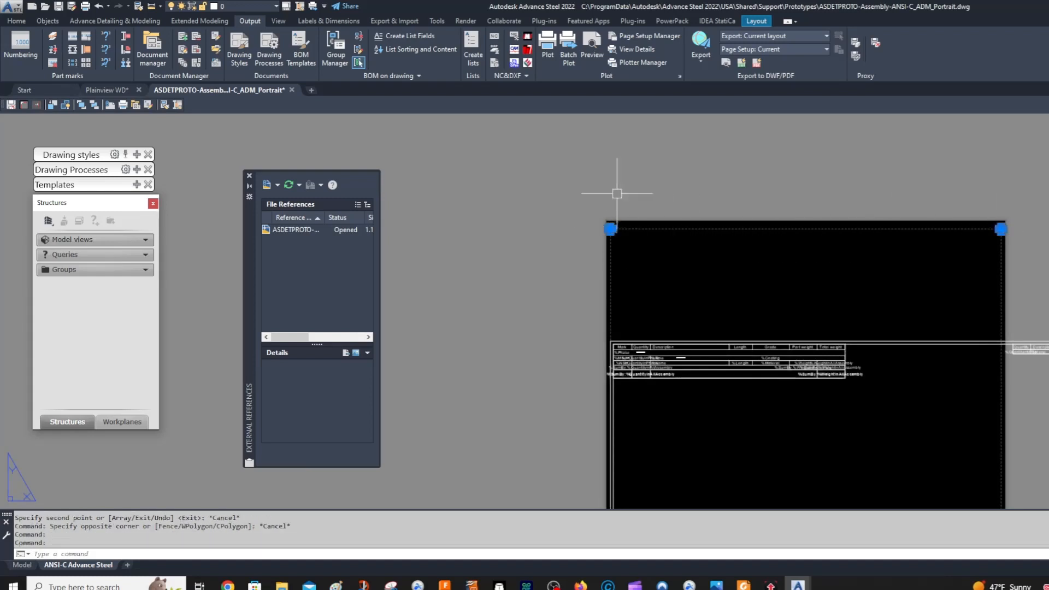
right_click(634, 177)
mouse_move(813, 212)
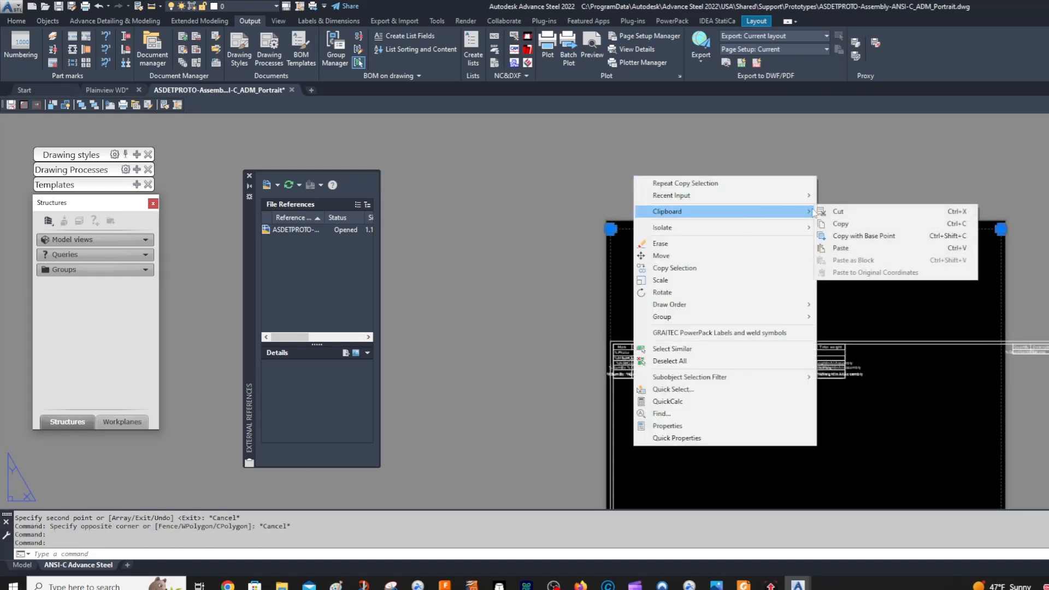
left_click(863, 236)
scroll(1010, 344, "up", 8)
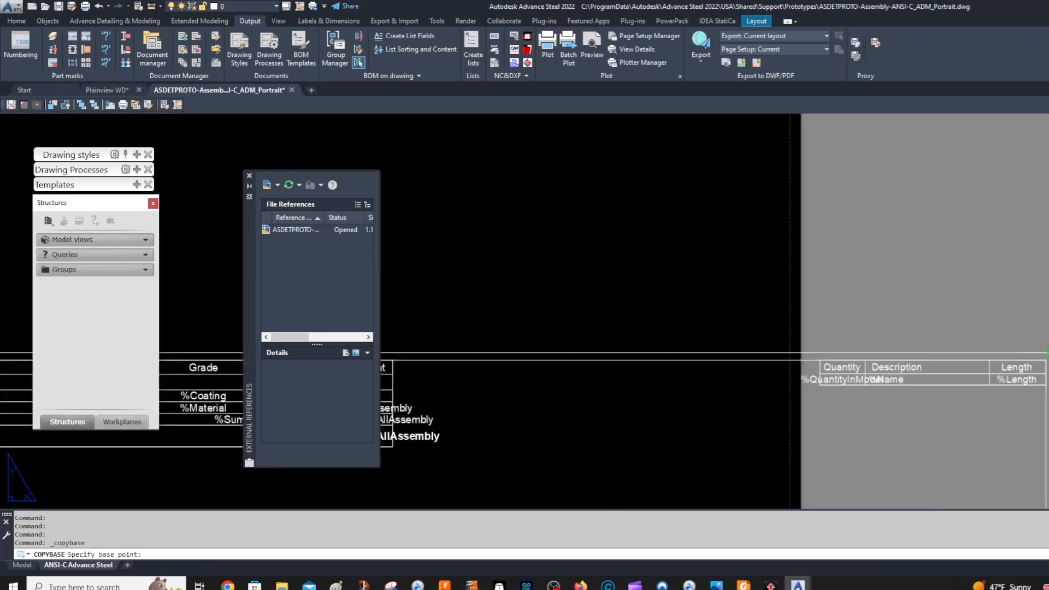
key("Escape")
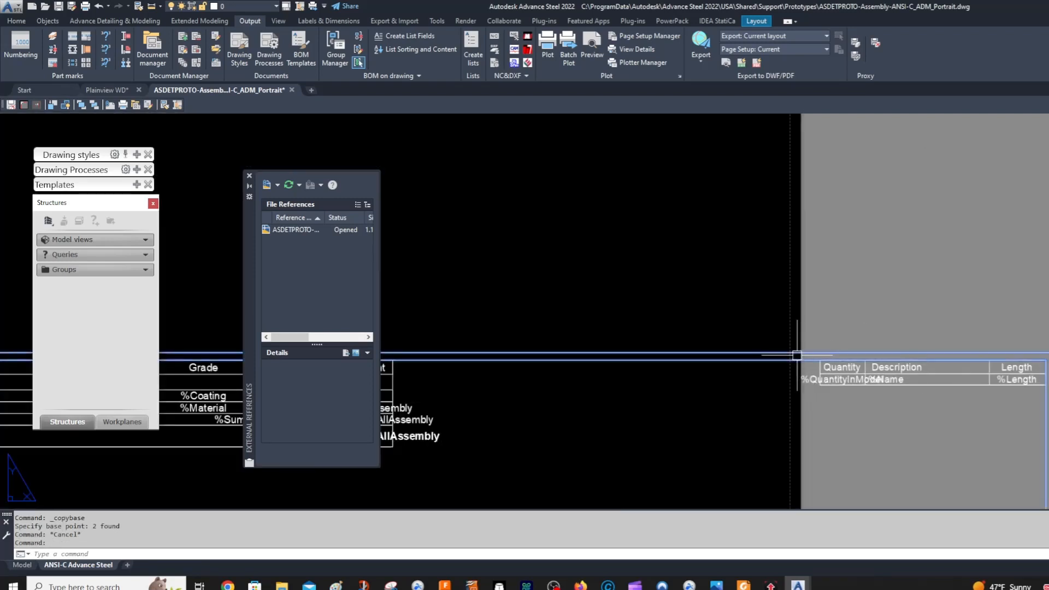
Open the border block in the Block Editor.
right_click(798, 355)
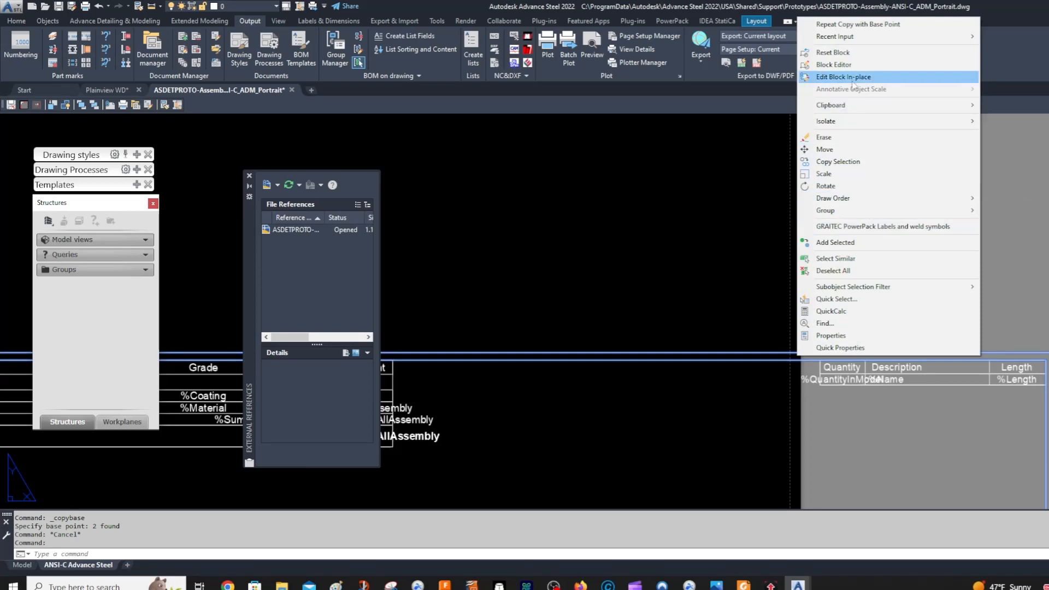
left_click(833, 64)
scroll(884, 165, "up", 2)
middle_click_drag(885, 182, 887, 263)
scroll(887, 263, "down", 3)
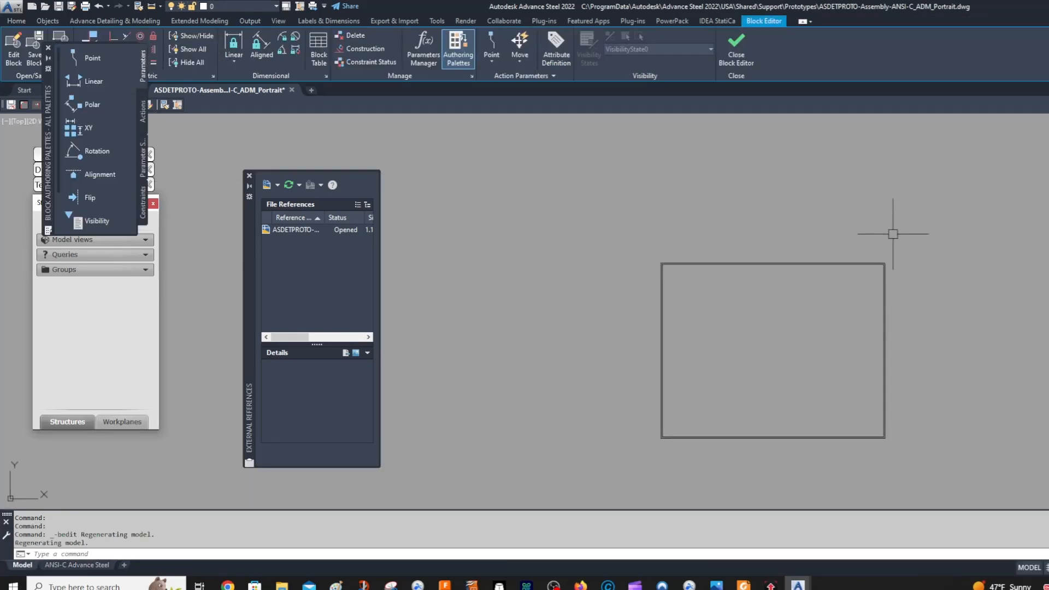
Paste the two marker circles into the block with their base point on the outer frame's upper-right corner.
key("ctrl+v")
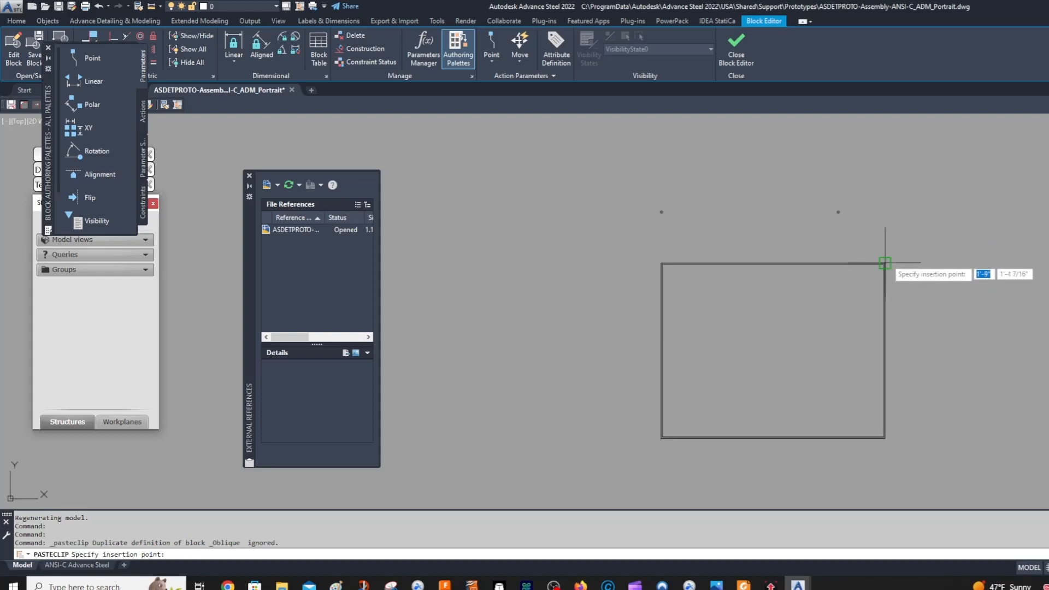
left_click(886, 257)
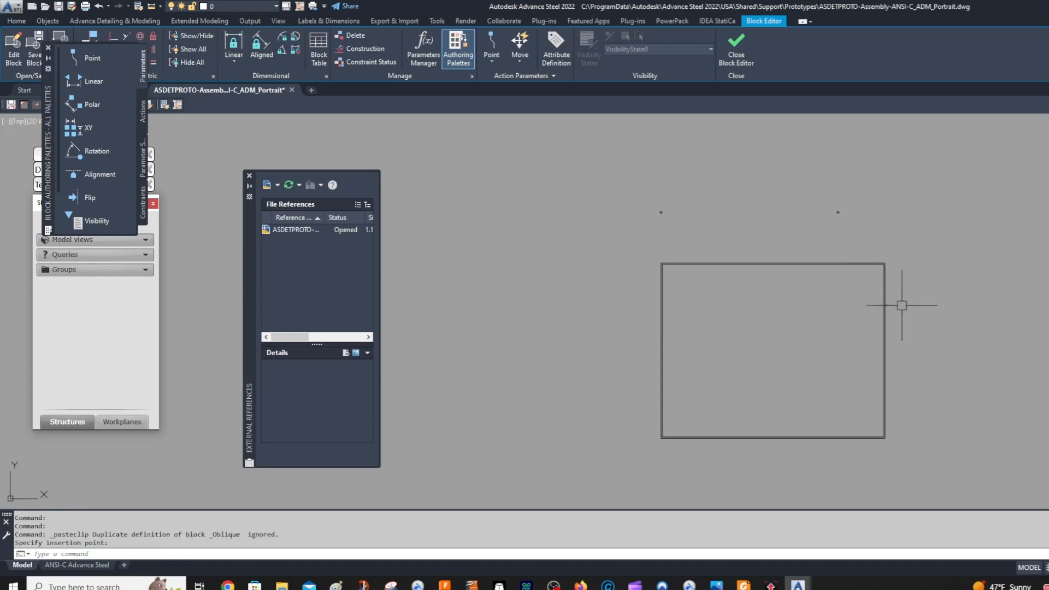
scroll(887, 343, "up", 3)
scroll(882, 344, "down", 2)
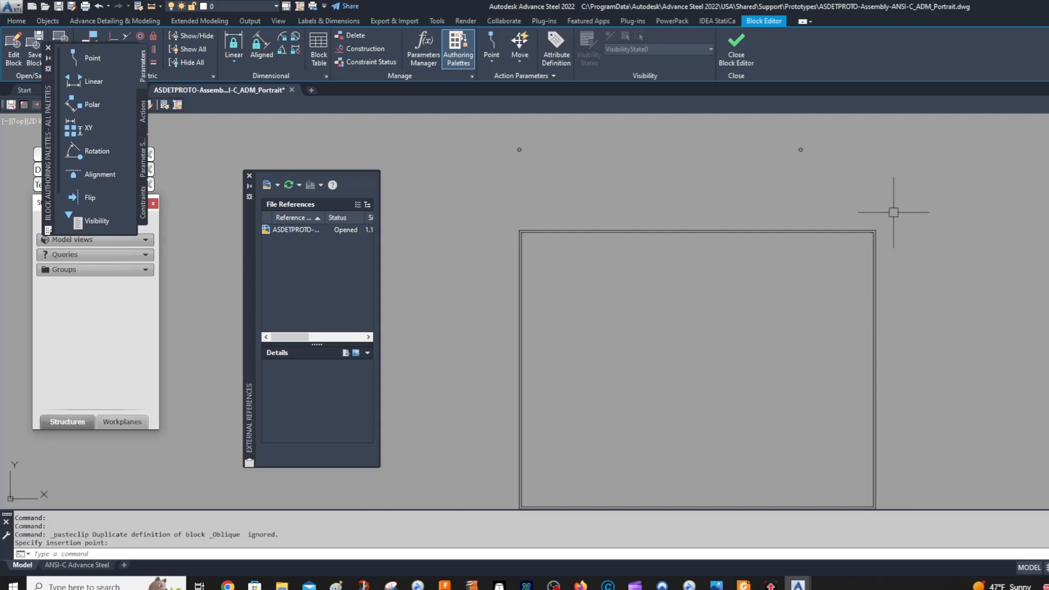
Draw a horizontal guide line from the midpoint of the outer frame's right edge to the right marker circle's X position using the .yz filter.
type("l")
key("Return")
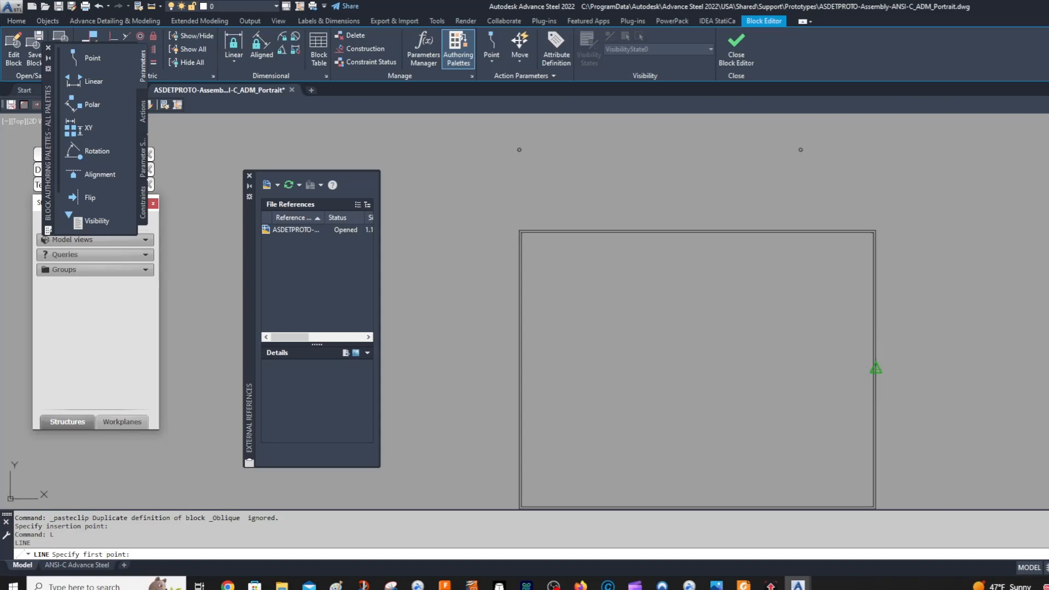
left_click(875, 368)
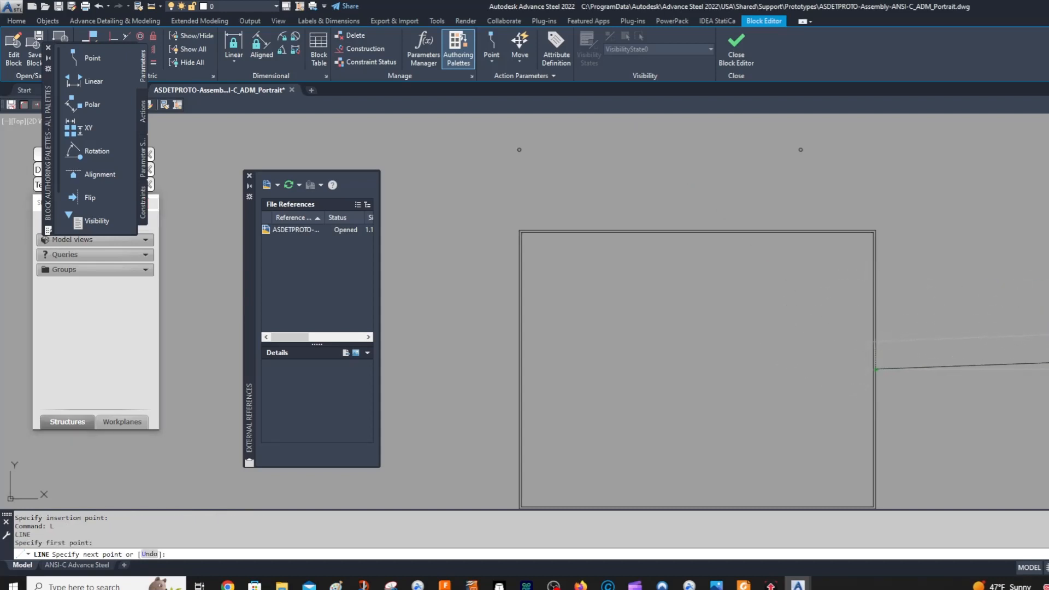
type(".yz 0")
left_click(800, 149)
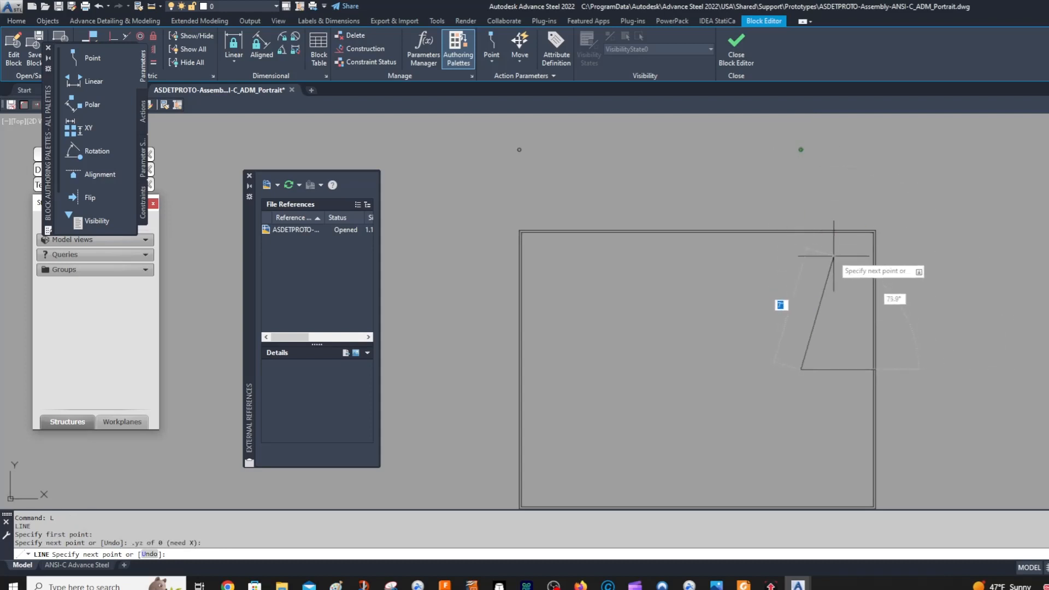
key("Escape")
Move the guide line from the outer frame's right edge to the inner frame's right edge.
scroll(855, 356, "up", 4)
left_click(846, 389)
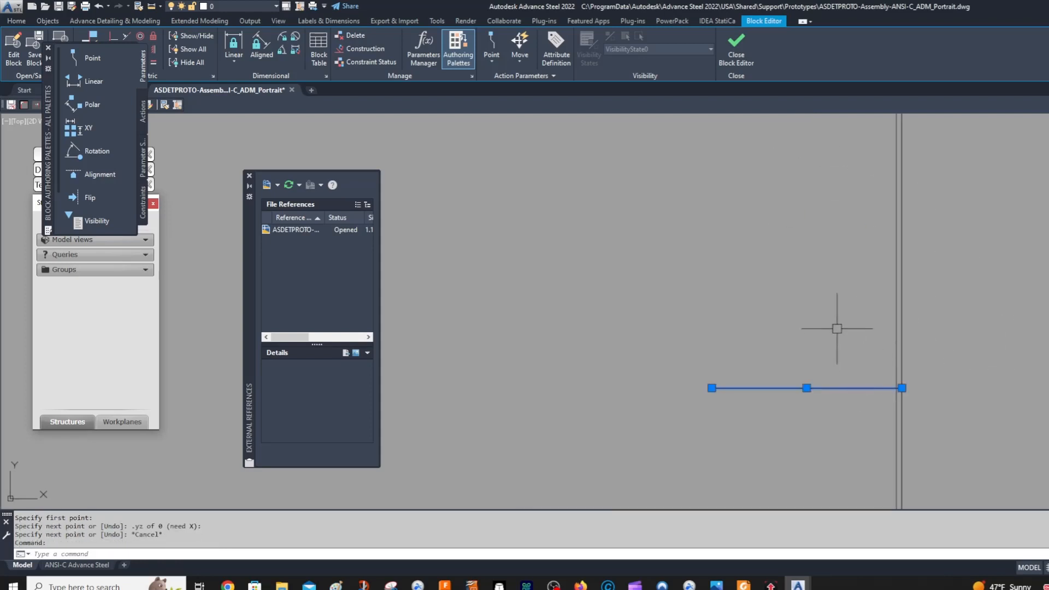
right_click(836, 328)
left_click(869, 123)
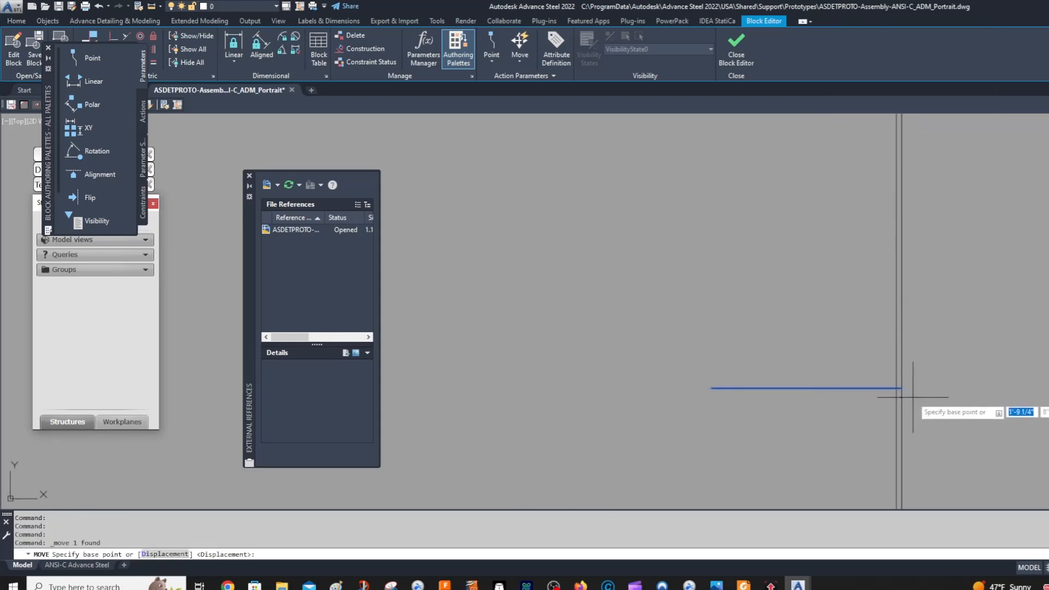
left_click(895, 381)
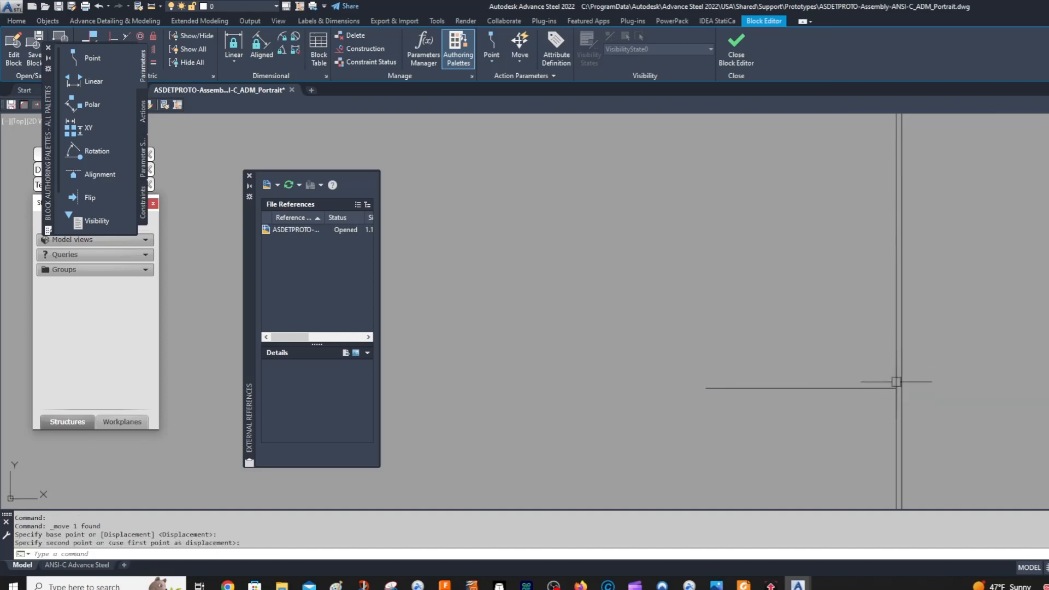
left_click(904, 372)
left_click(902, 388)
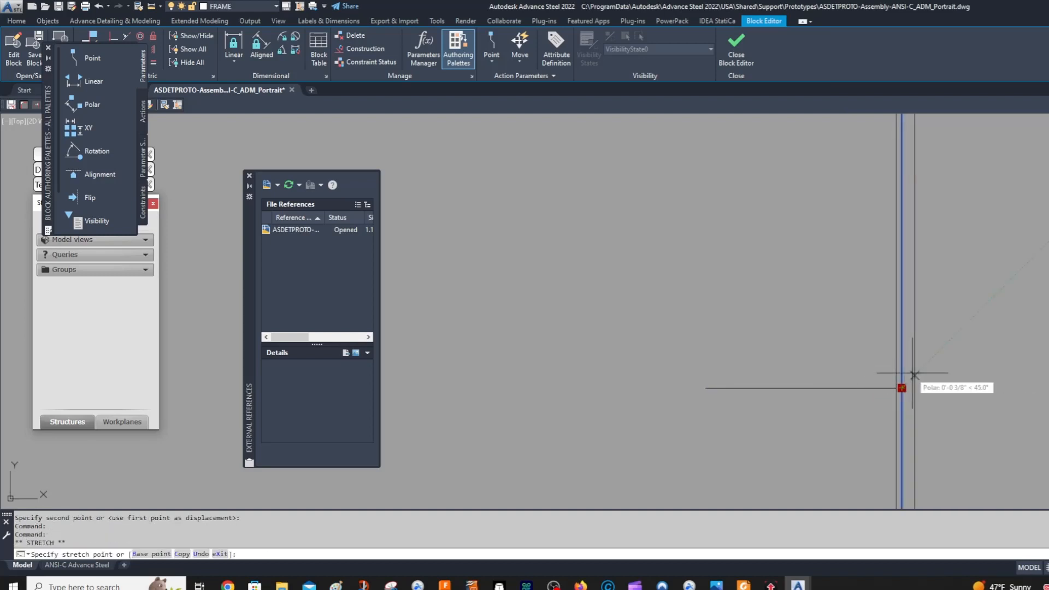
scroll(908, 386, "down", 3)
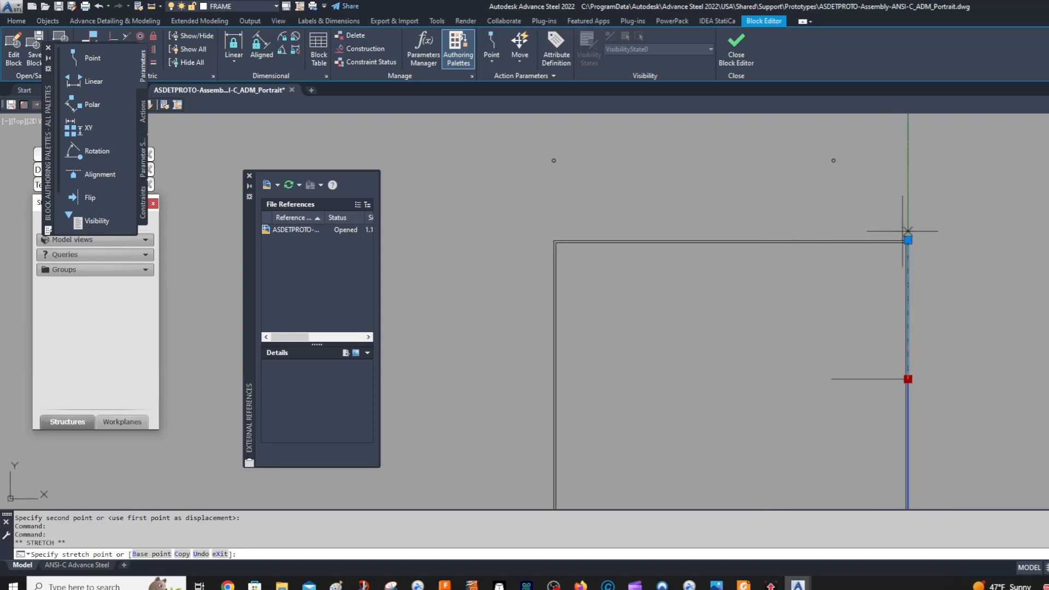
key("Escape")
key("Escape")
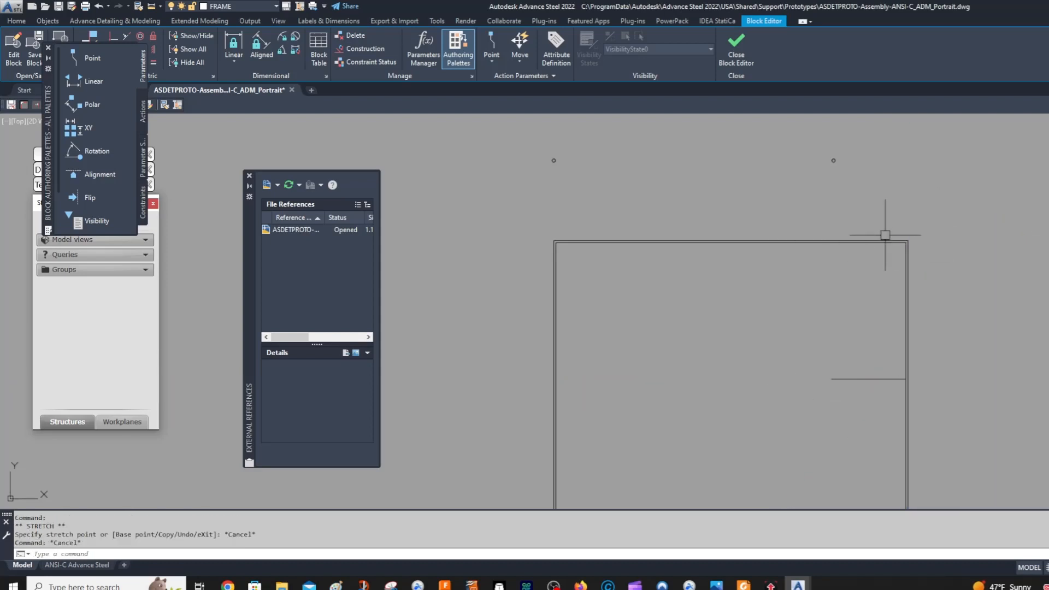
Join the four lines of the outer frame into one polyline.
scroll(885, 234, "up", 2)
left_click(886, 242)
left_click(921, 280)
scroll(922, 272, "down", 1)
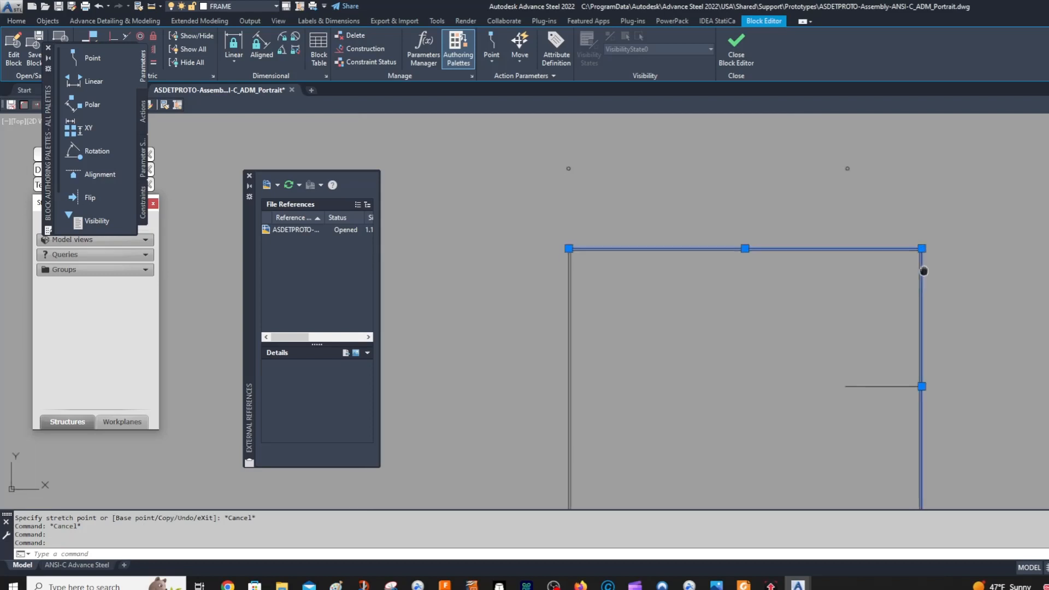
middle_click_drag(902, 471, 952, 204)
scroll(930, 234, "up", 1)
left_click(908, 265)
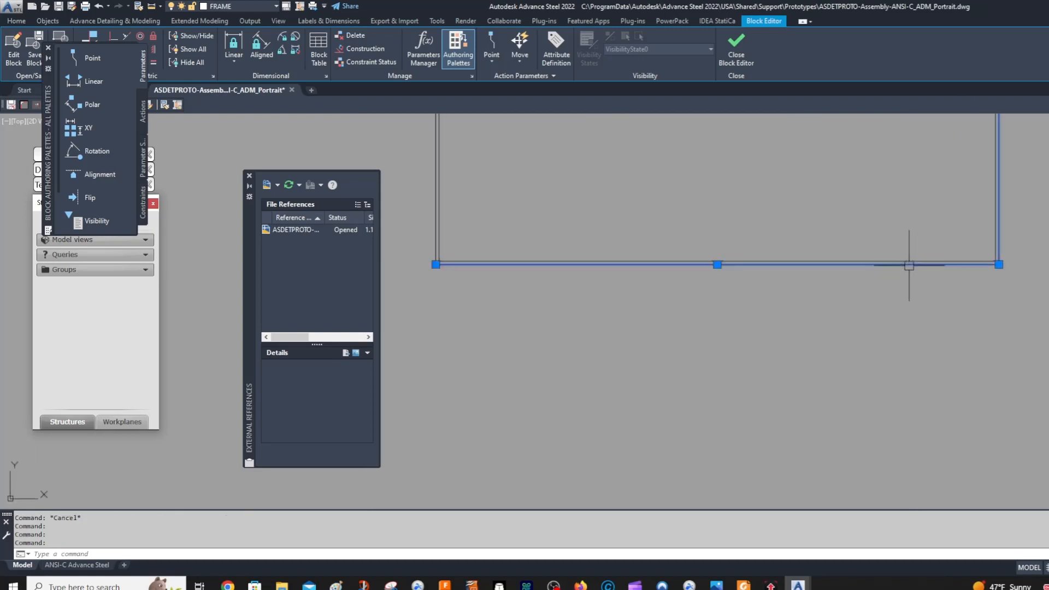
scroll(844, 295, "down", 2)
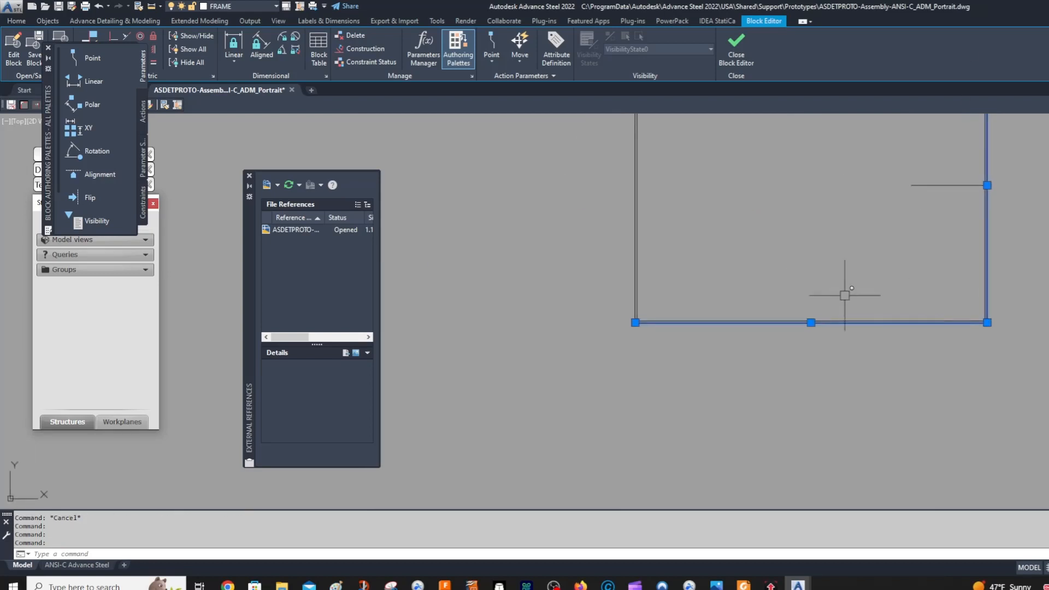
scroll(635, 216, "up", 2)
left_click(632, 219)
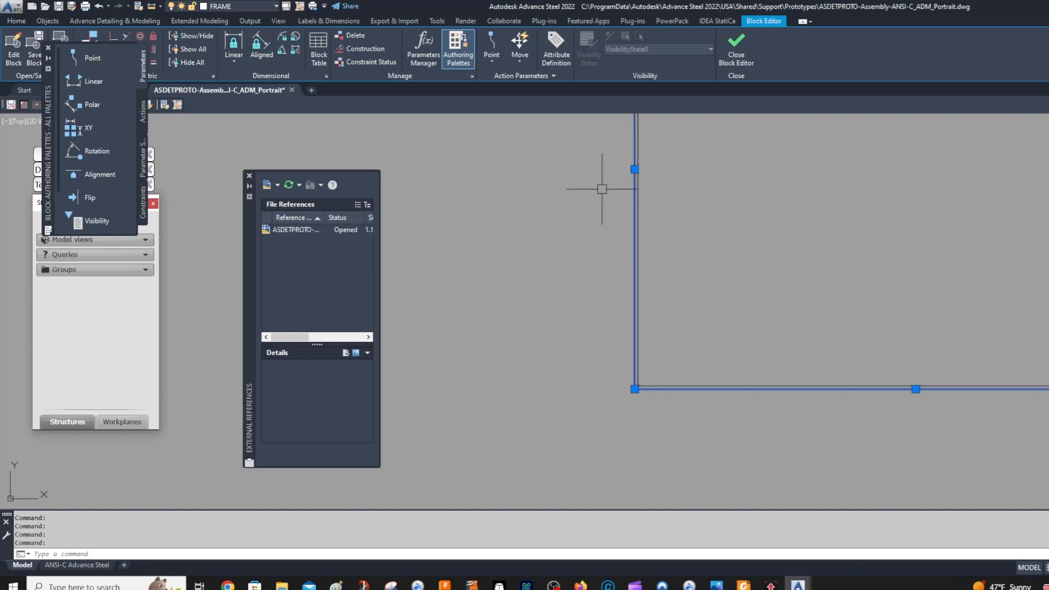
type("J")
key("Return")
Join the four lines of the inner frame into one polyline.
middle_click_drag(637, 276, 627, 338)
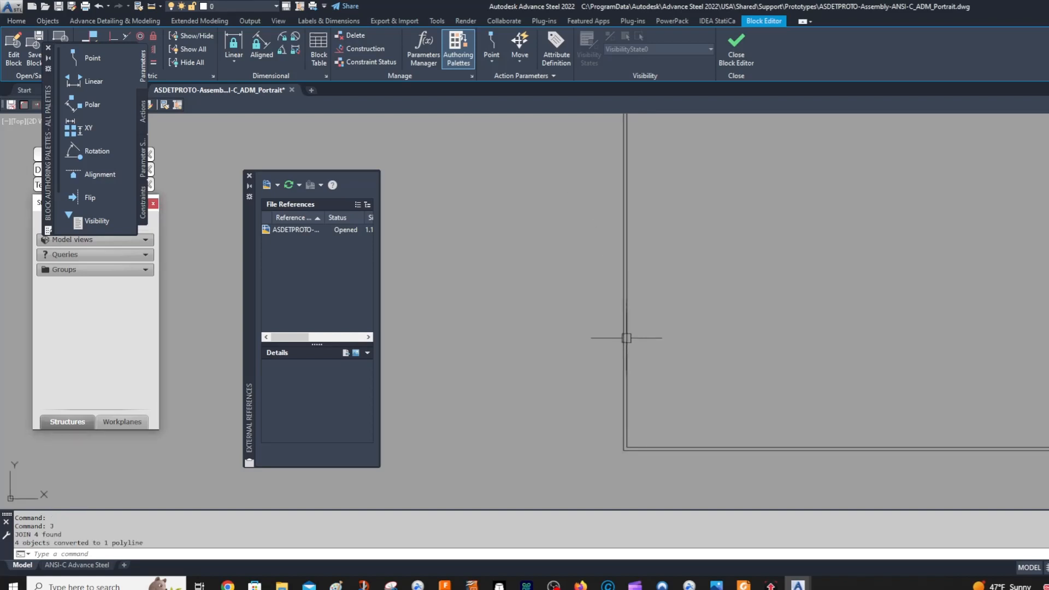
left_click(627, 254)
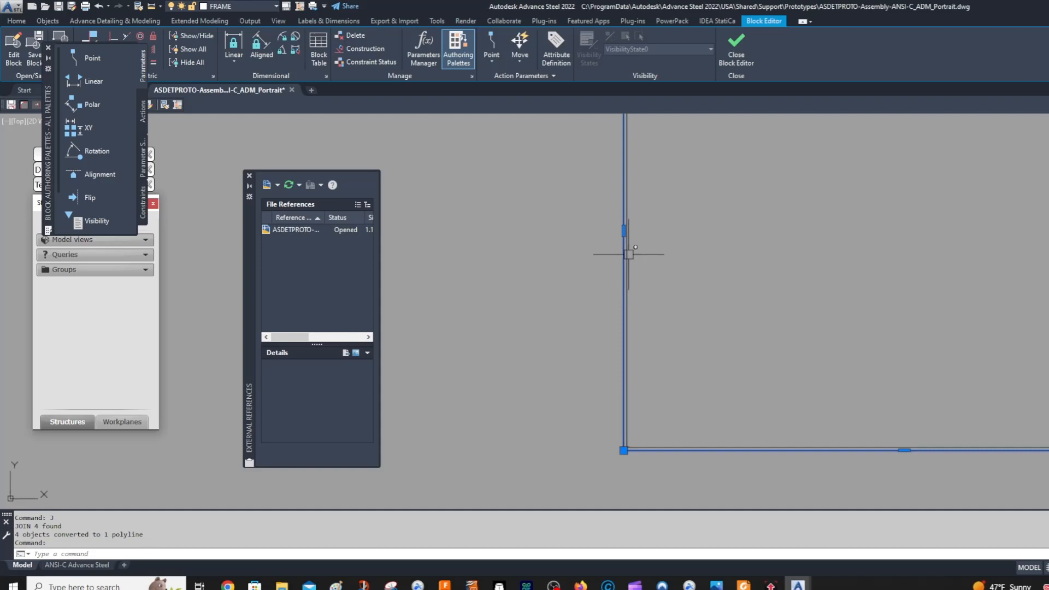
left_click(629, 255)
key("Escape")
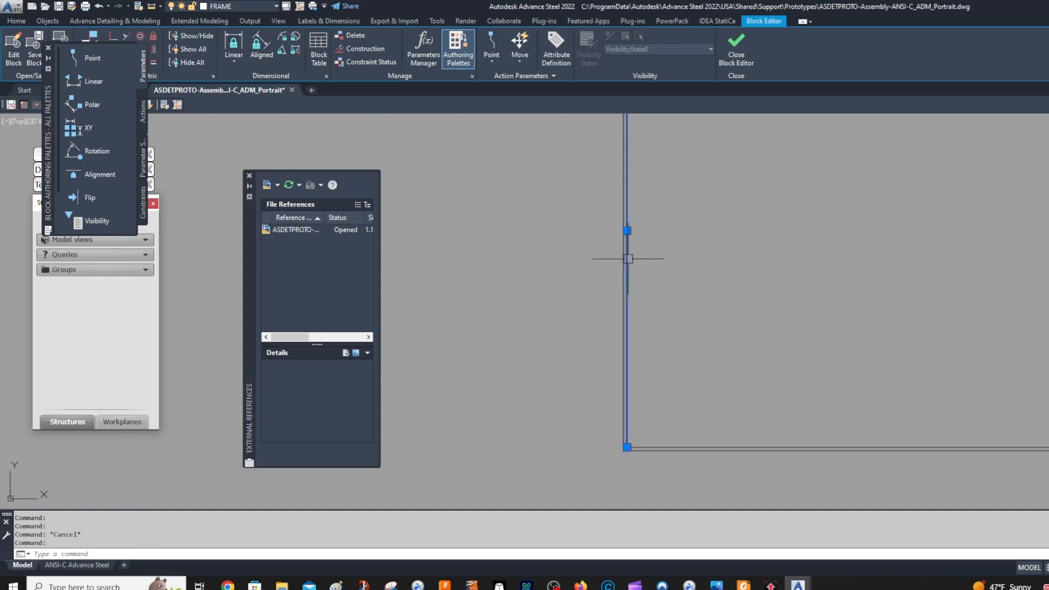
left_click(732, 445)
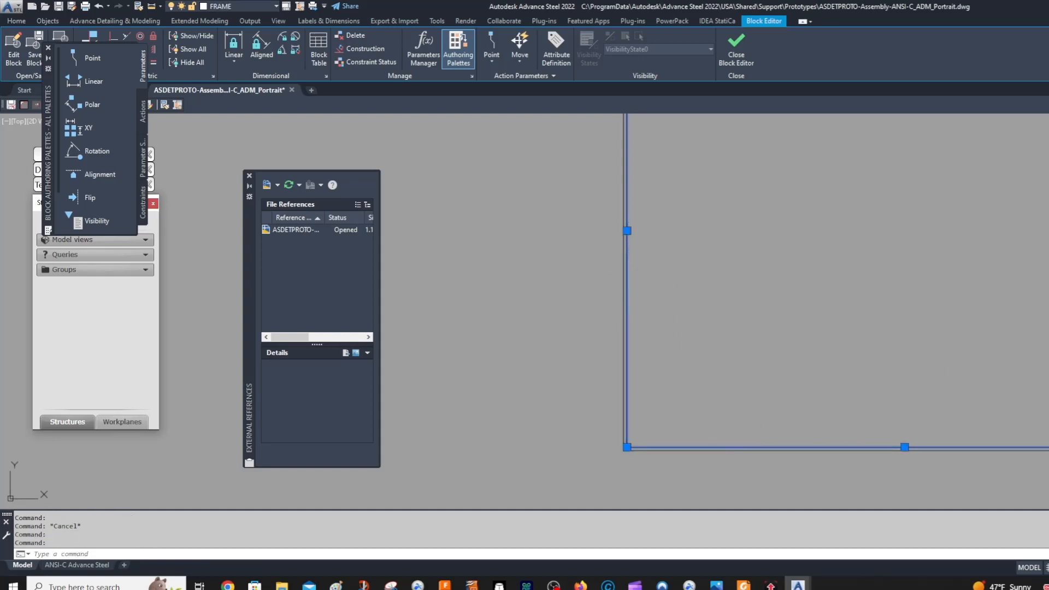
middle_click_drag(1001, 190, 983, 298)
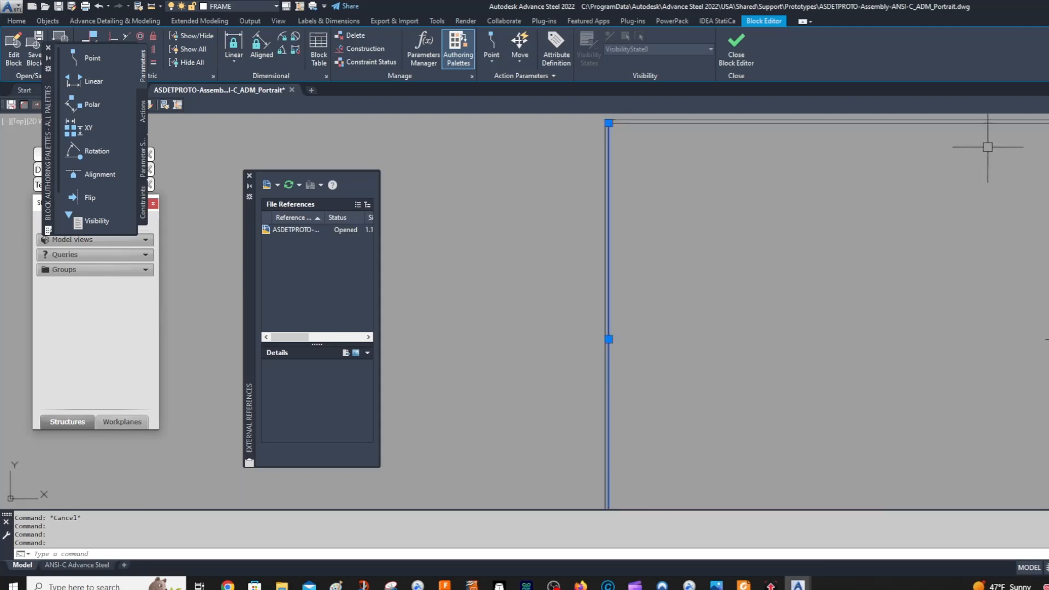
left_click(982, 123)
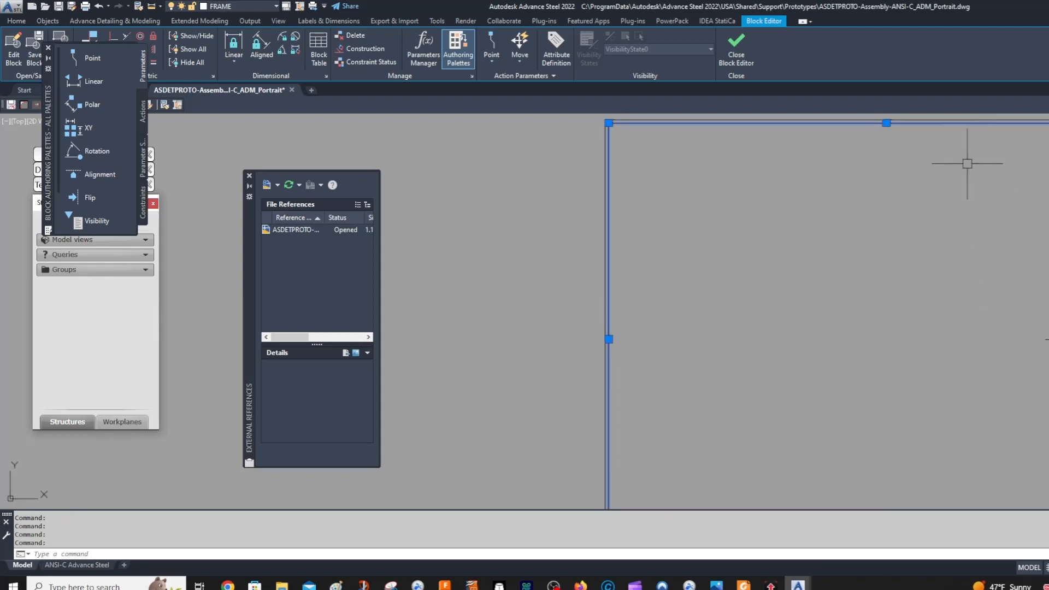
type("j")
key("Return")
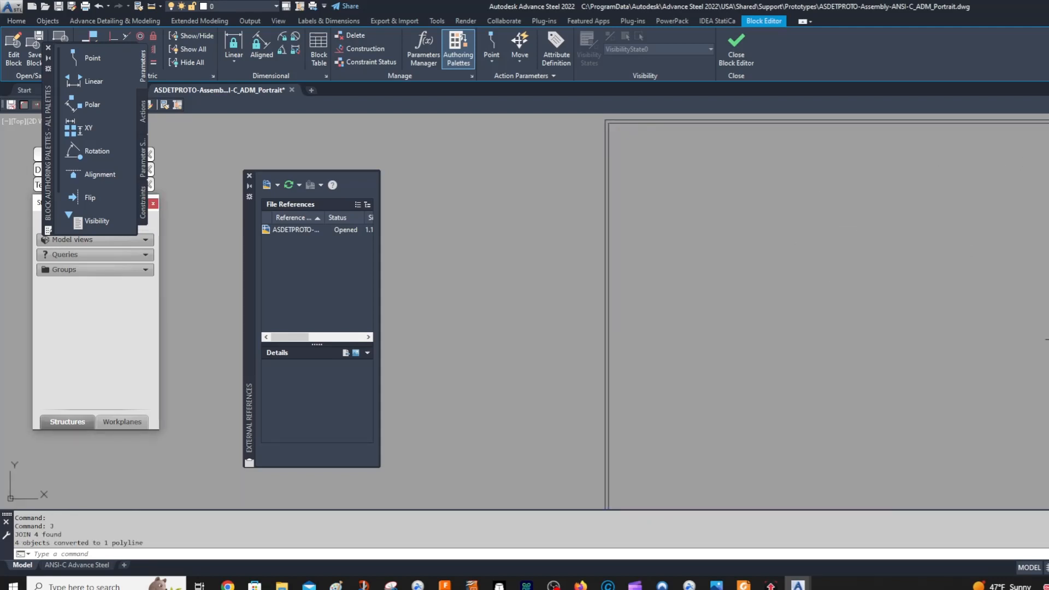
Stretch the outer frame's right edge horizontally to the right marker circle's X position using the .yz filter.
left_click(982, 119)
scroll(953, 347, "down", 6)
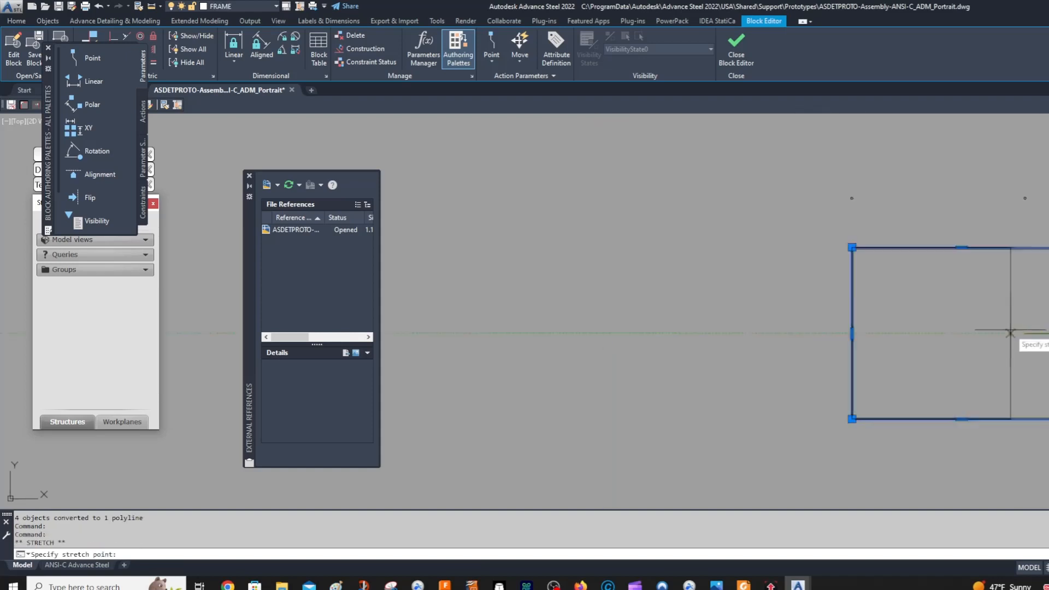
left_click(1005, 345)
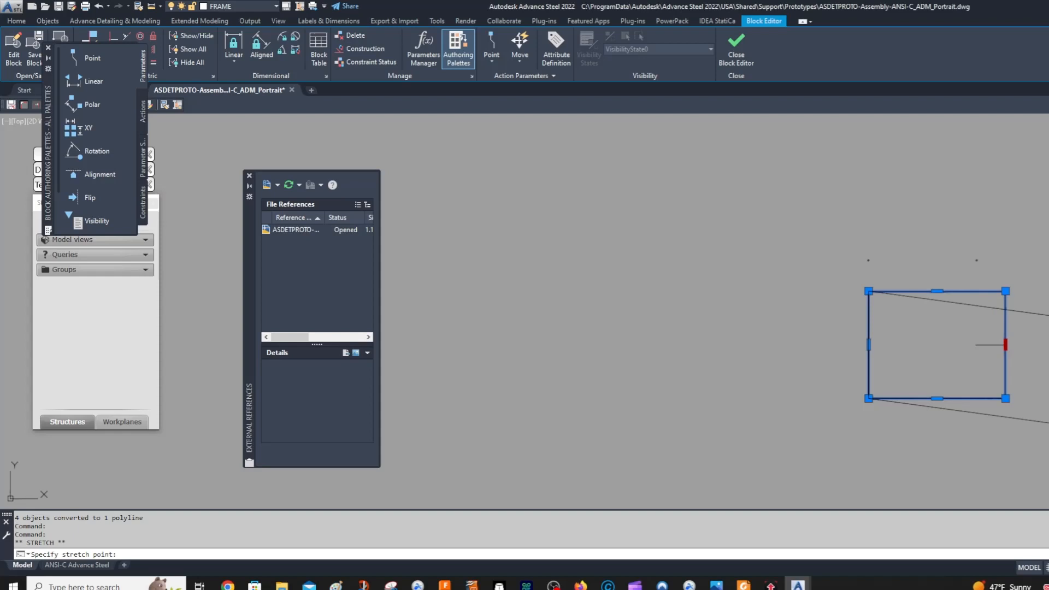
type(".yz")
key("Return")
type("@")
key("Return")
scroll(967, 264, "up", 6)
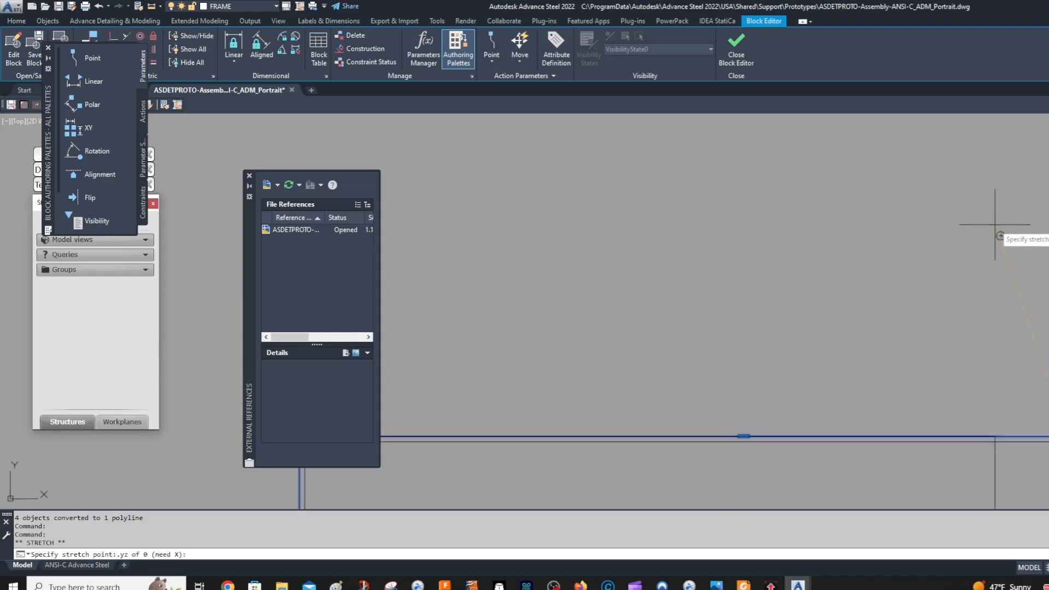
left_click(977, 264)
Stretch the inner frame's right edge horizontally to the left end of the guide line.
middle_click_drag(1006, 264, 1004, 189)
key("Escape")
left_click(1038, 174)
left_click(1048, 388)
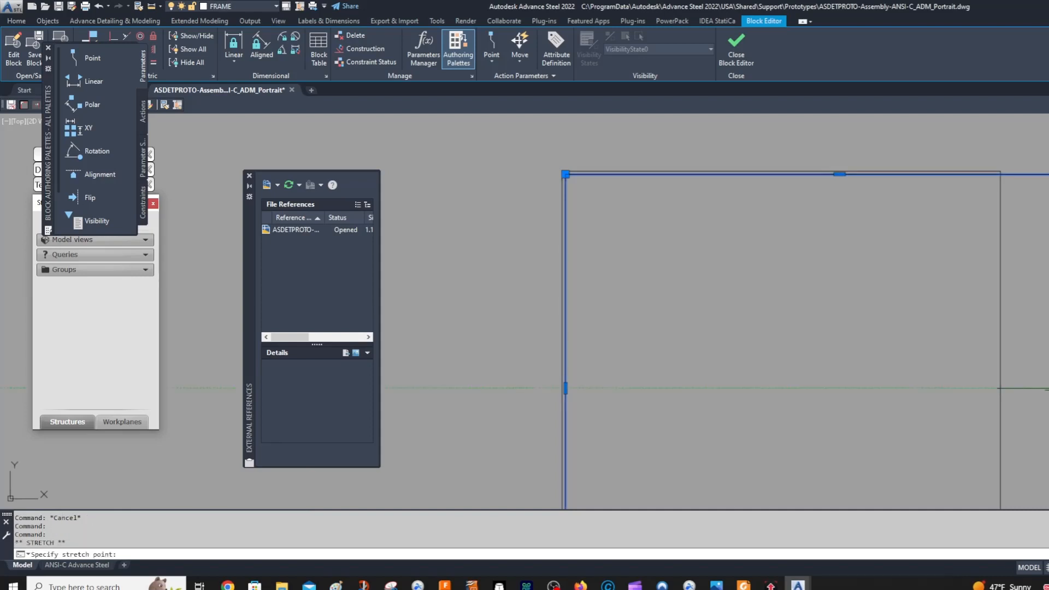
left_click(996, 388)
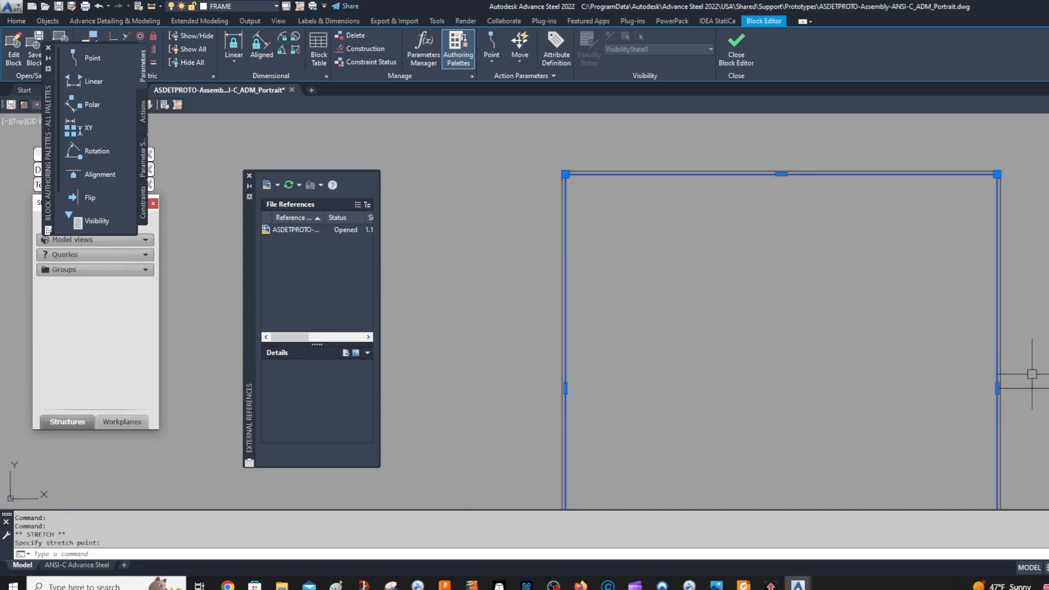
Erase the horizontal guide line and draw a vertical one from the outer frame's top-edge midpoint to the marker circle's height using the .xz filter.
key("Escape")
key("Delete")
mouse_move(873, 167)
middle_mouse_down()
mouse_move(950, 224)
mouse_move(944, 372)
middle_mouse_up()
scroll(950, 224, "down", 1)
scroll(920, 286, "up", 2)
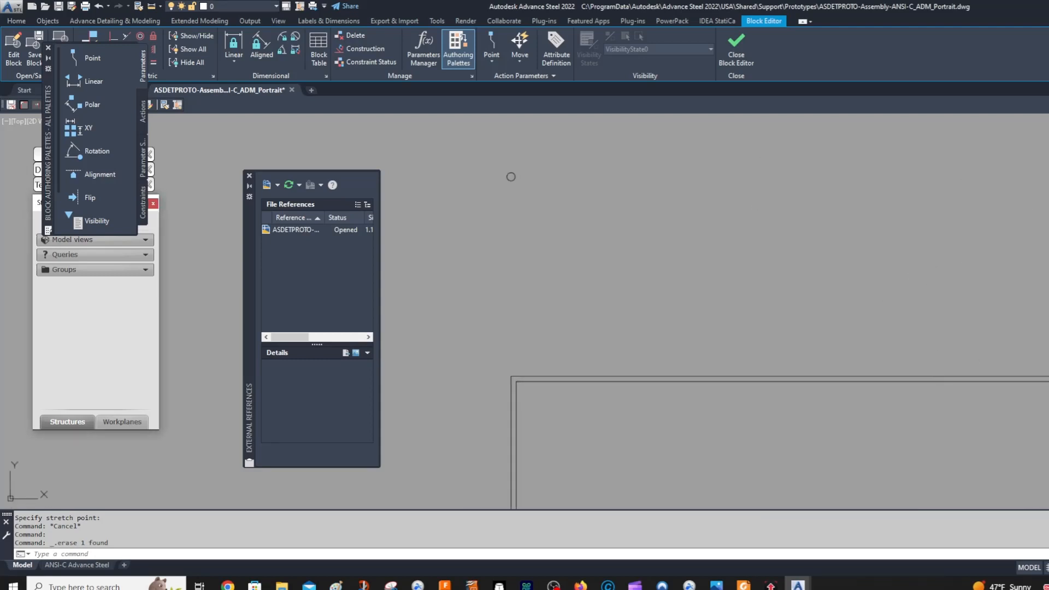
type("L")
key("Return")
left_click(859, 380)
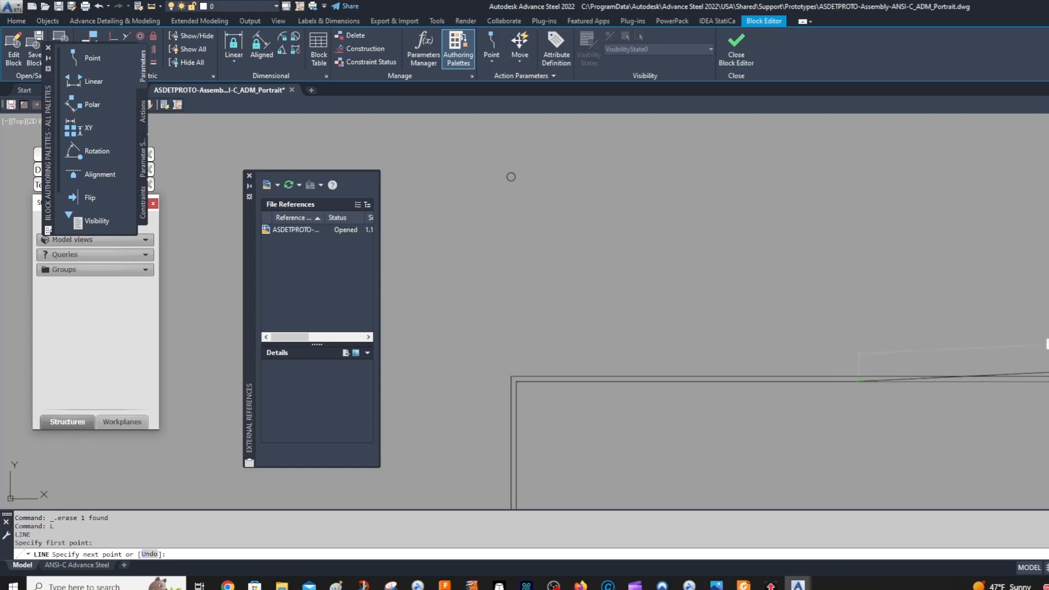
type(".xz")
key("Return")
type("@")
key("Return")
left_click(859, 177)
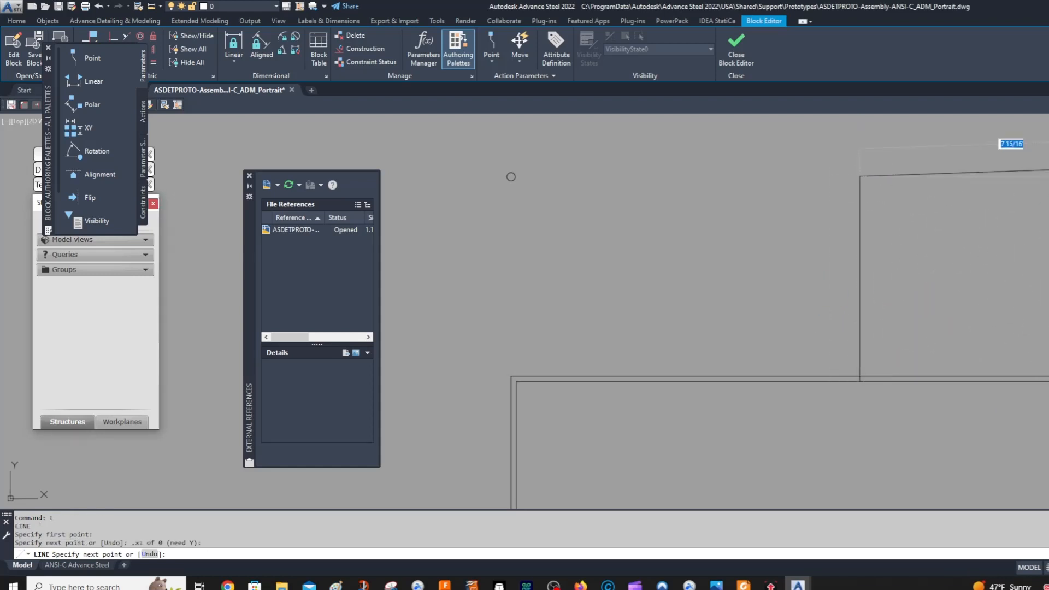
key("Escape")
middle_click_drag(894, 268, 881, 273)
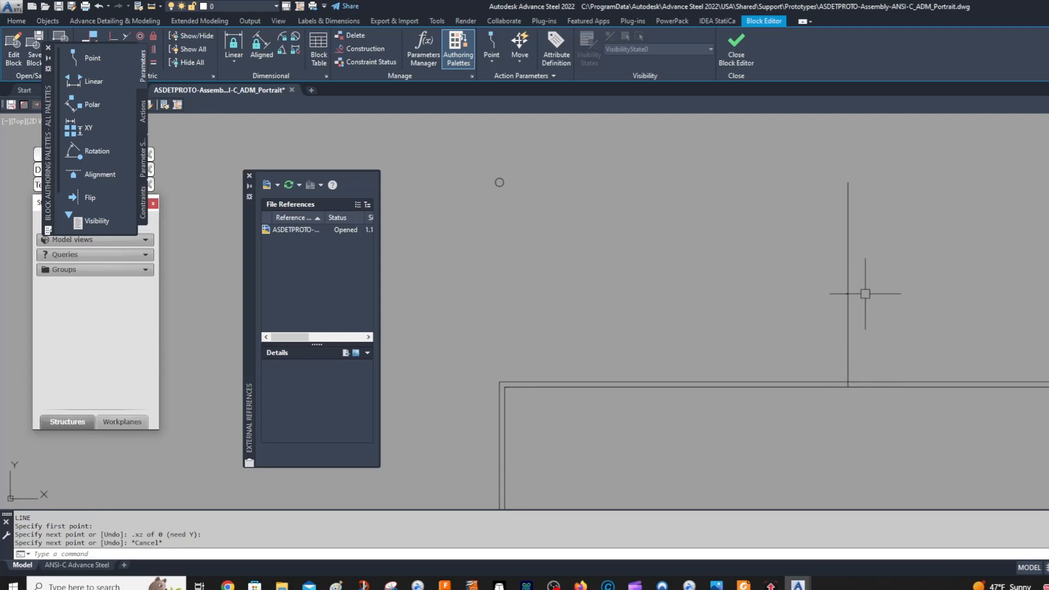
Move the vertical guide line down so its lower end goes from the outer frame's top edge to the inner frame's top edge.
left_click(848, 373)
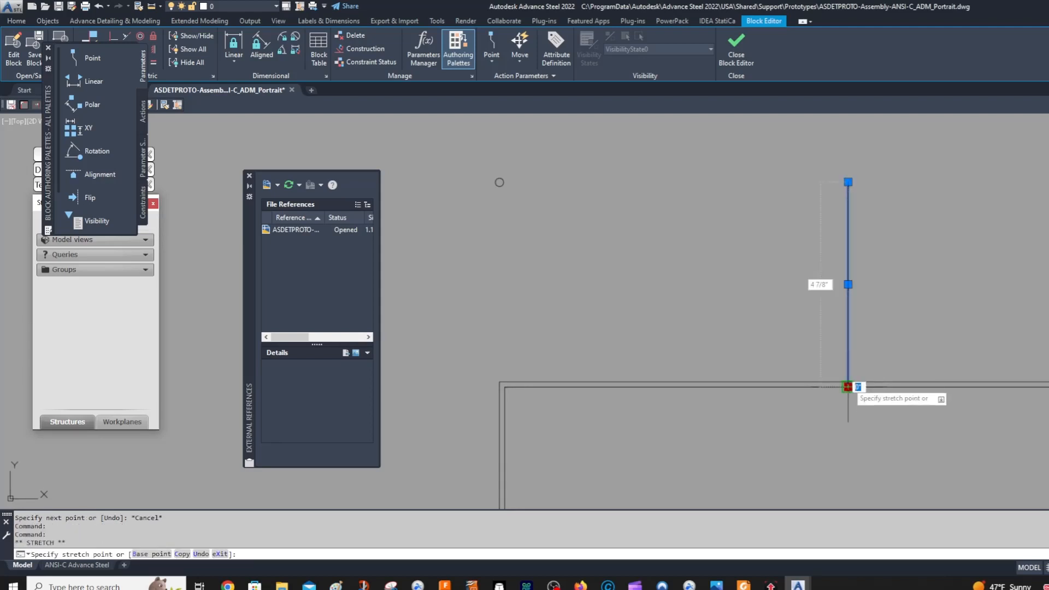
left_click(848, 387)
scroll(844, 393, "up", 4)
key("Escape")
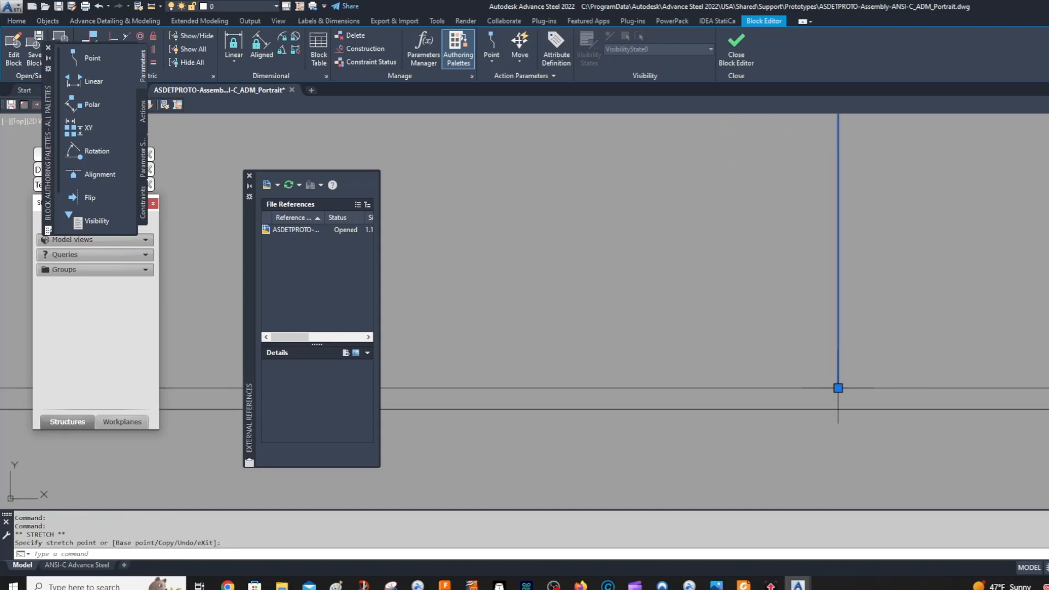
scroll(852, 382, "down", 3)
right_click(903, 289)
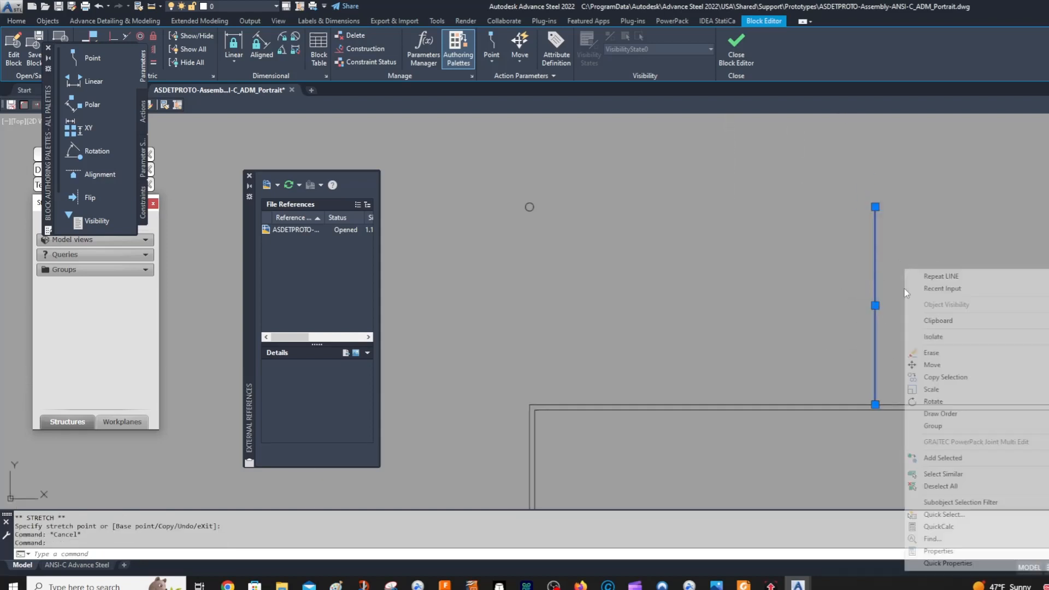
left_click(926, 362)
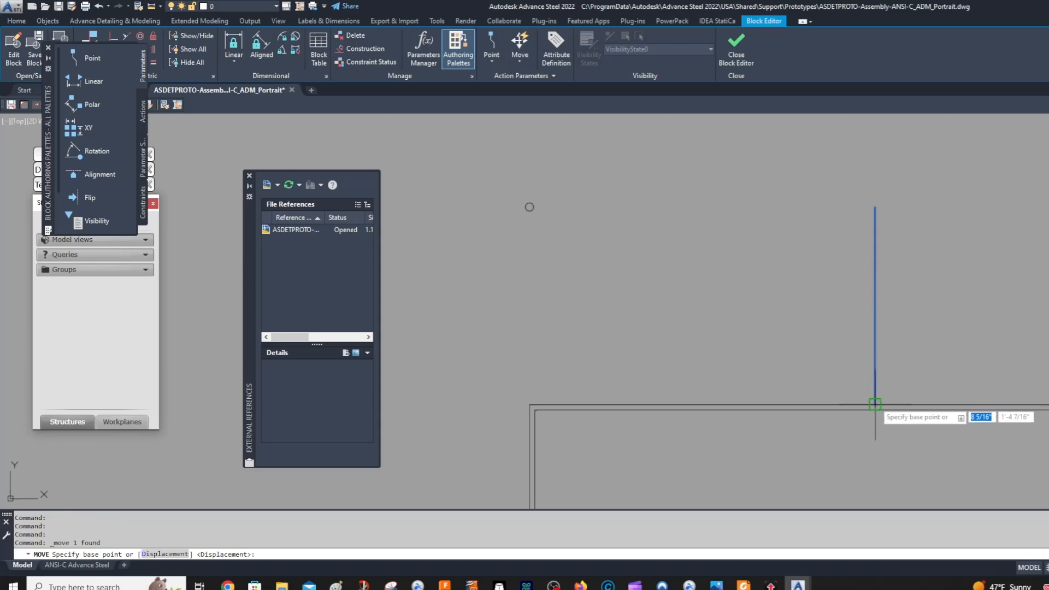
left_click(875, 405)
left_click(876, 410)
key("Escape")
Stretch the outer frame's top edge vertically up to the marker circle's Y position using the .xz filter.
left_click(892, 398)
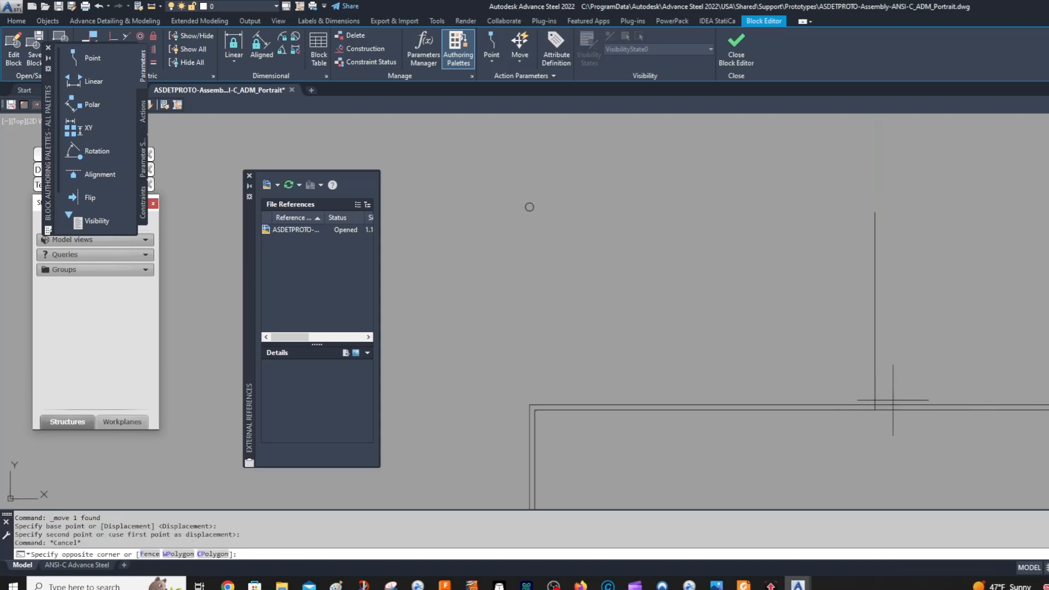
key("Escape")
left_click(889, 403)
left_click(875, 404)
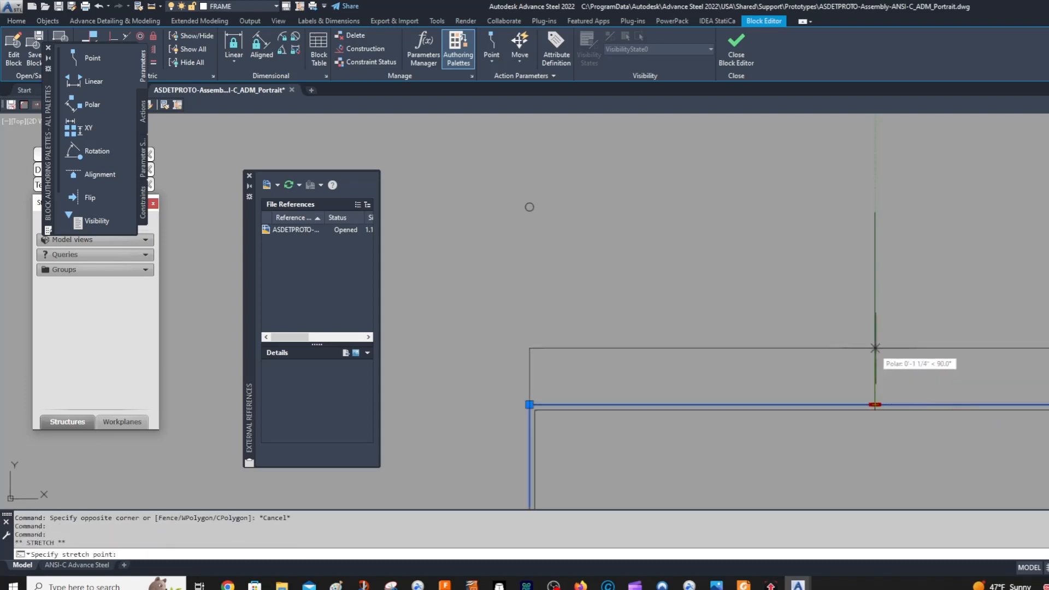
type(".xz")
key("Return")
type("0")
key("Return")
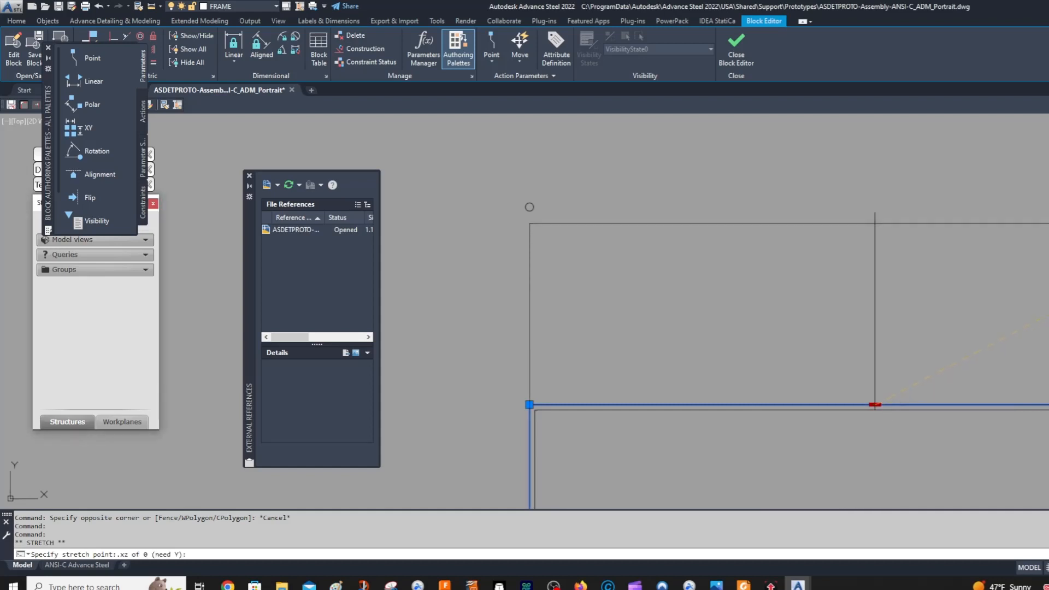
left_click(874, 206)
key("Escape")
Stretch the inner frame's top edge vertically up to the guide line's upper end using the .xz filter.
left_click(891, 411)
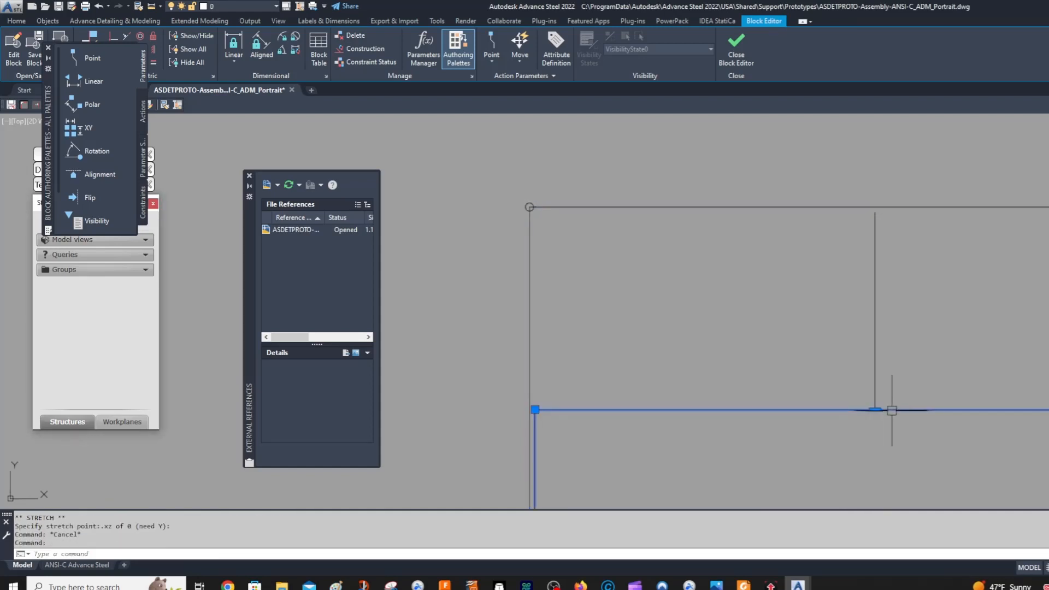
left_click(874, 409)
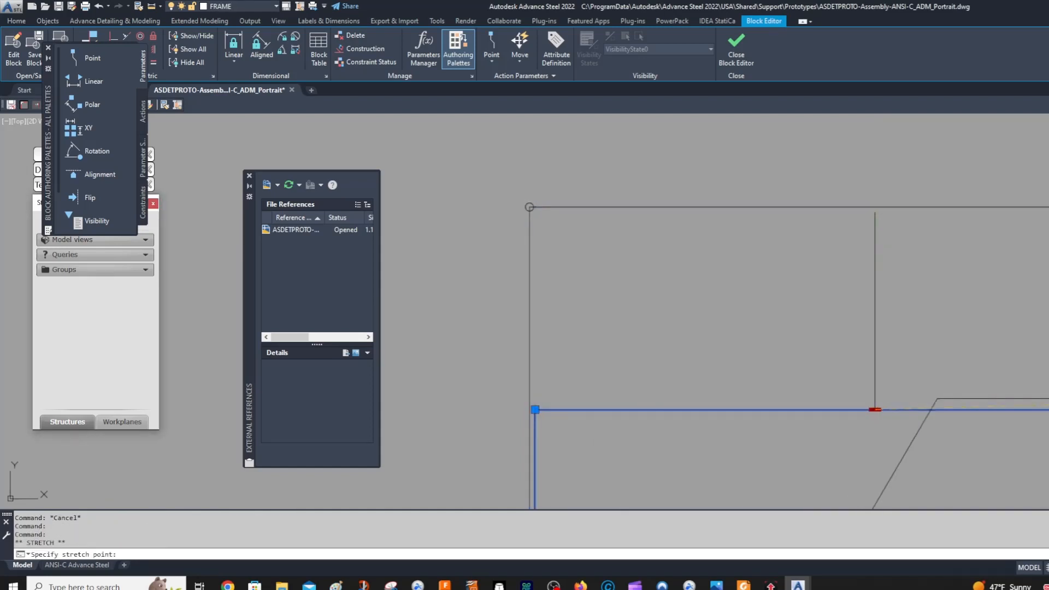
type(".xz")
key("Return")
type("0")
key("Return")
left_click(875, 212)
key("Escape")
scroll(846, 266, "down", 1)
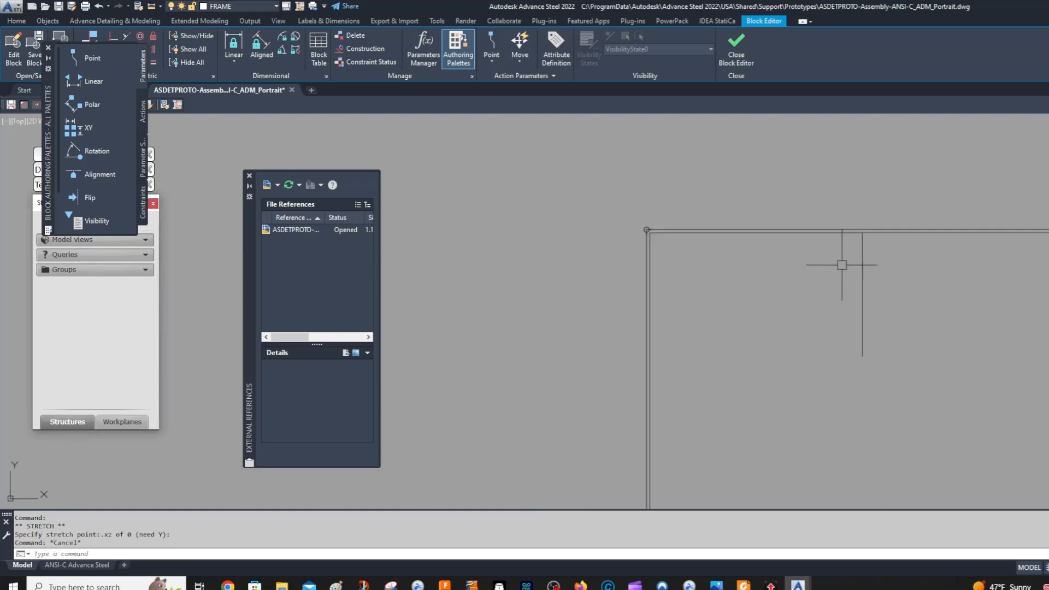
Erase the vertical guide line and the two marker circles at the frame's upper corners.
middle_click_drag(857, 266, 847, 250)
left_click(847, 251)
key("Escape")
left_click(853, 264)
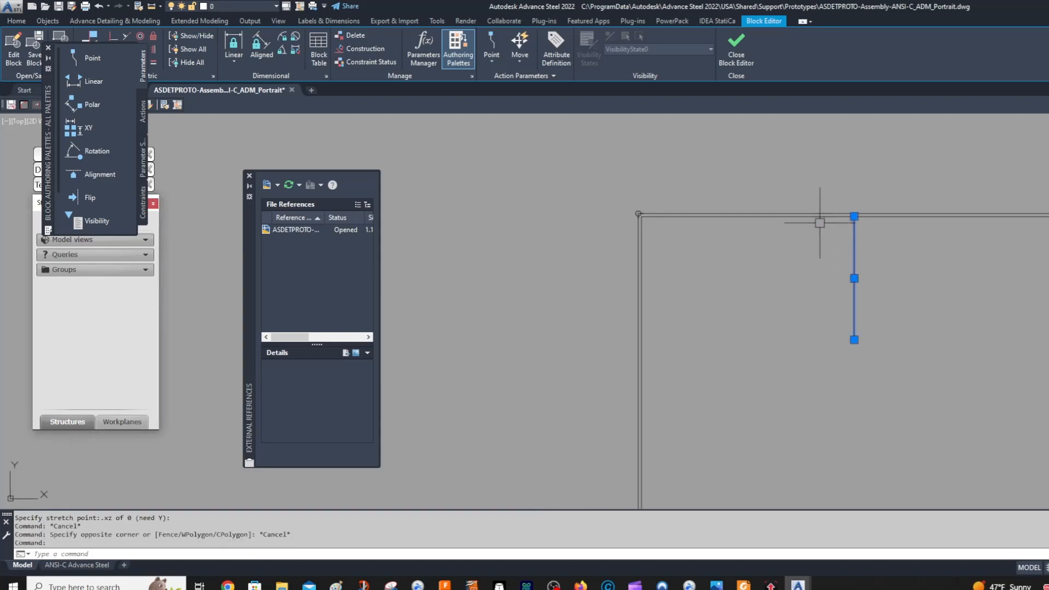
key("Delete")
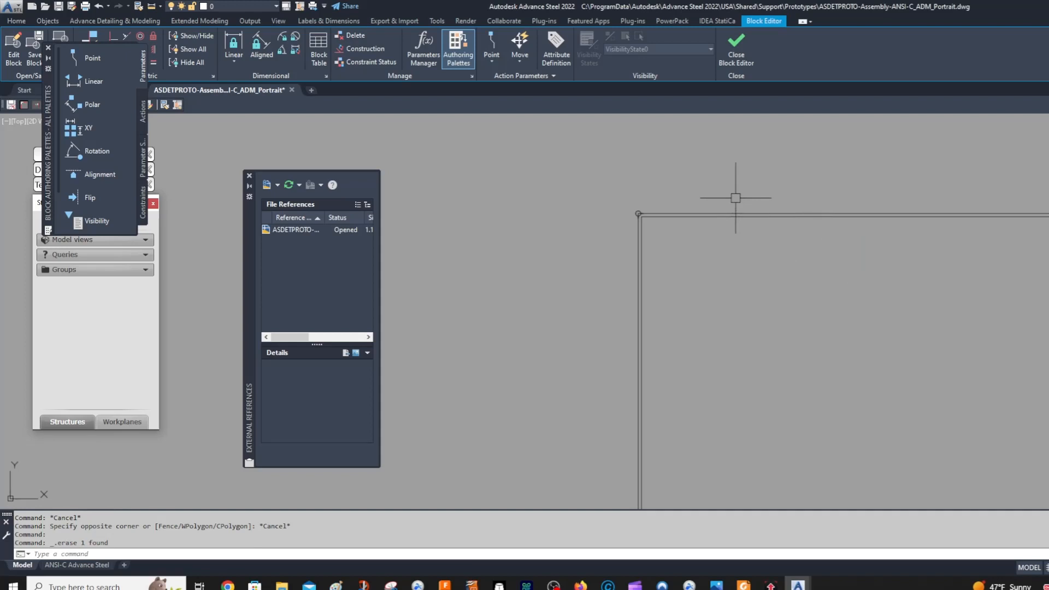
left_click(605, 194)
left_click(1048, 245)
key("Delete")
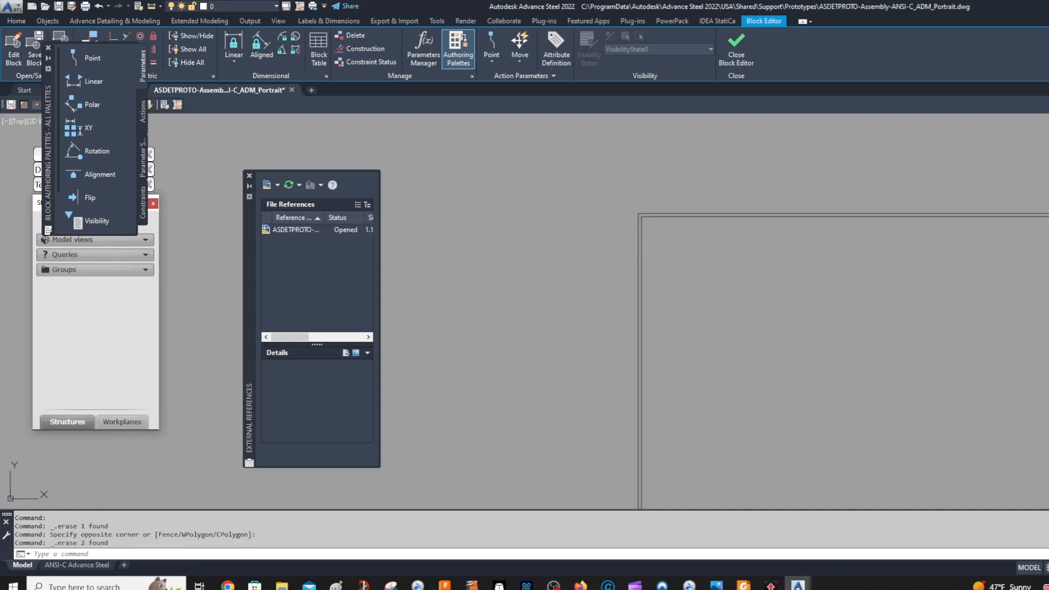
Close the Block Editor and save the changes to HYPERSTEELPAGEFRAME.
left_click(735, 49)
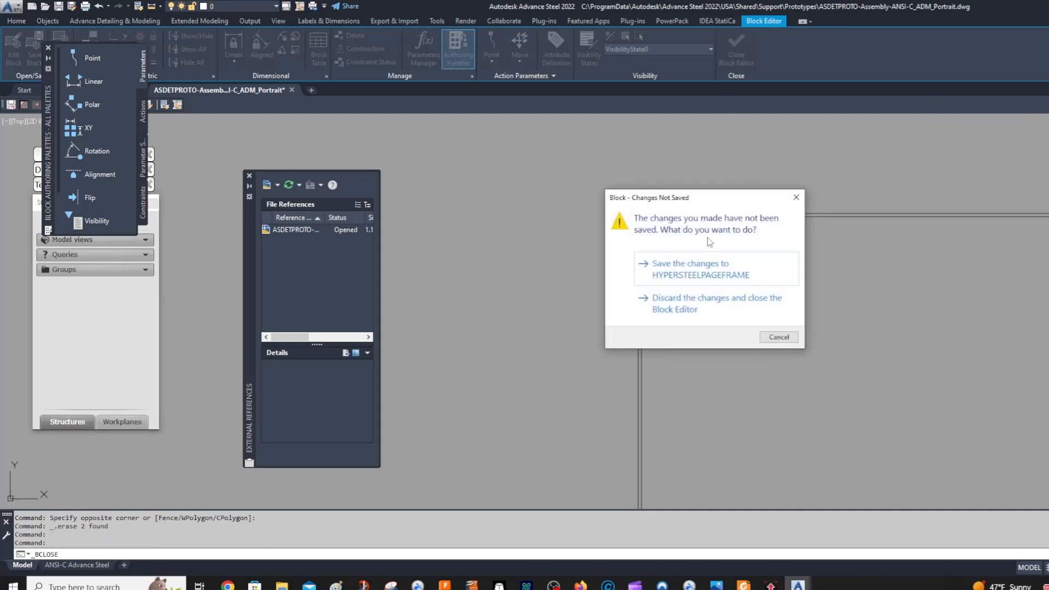
left_click(707, 268)
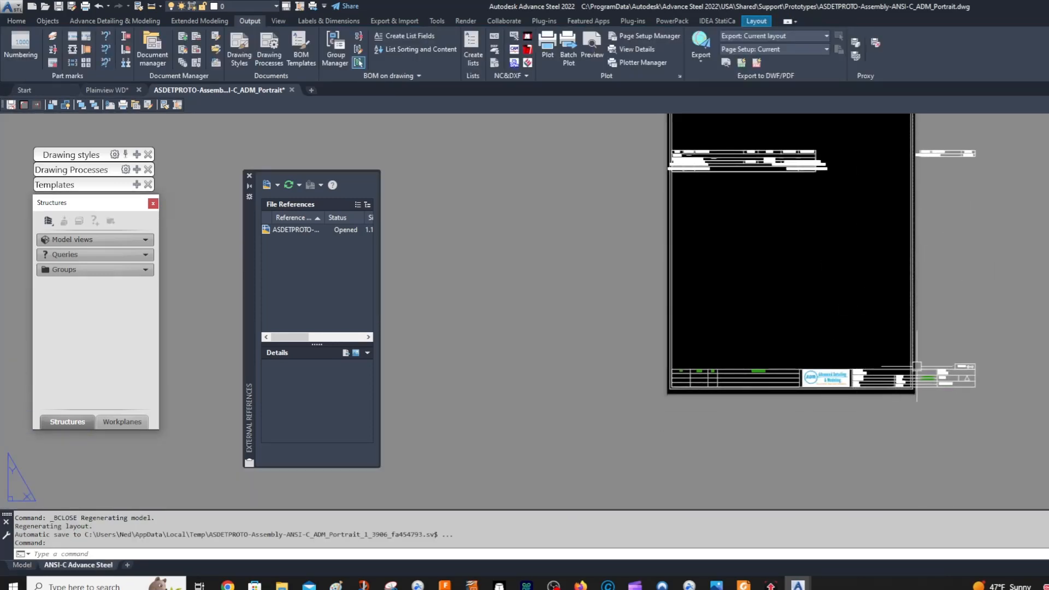
Erase the revision table beside the logo along the sheet's lower edge.
scroll(830, 467, "up", 2)
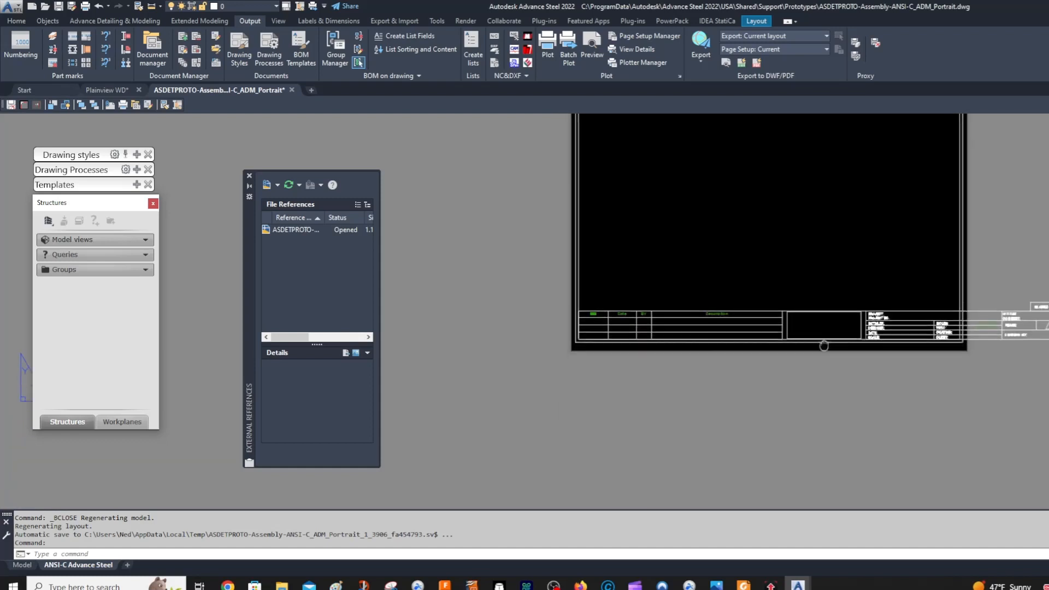
left_click(695, 310)
key("Delete")
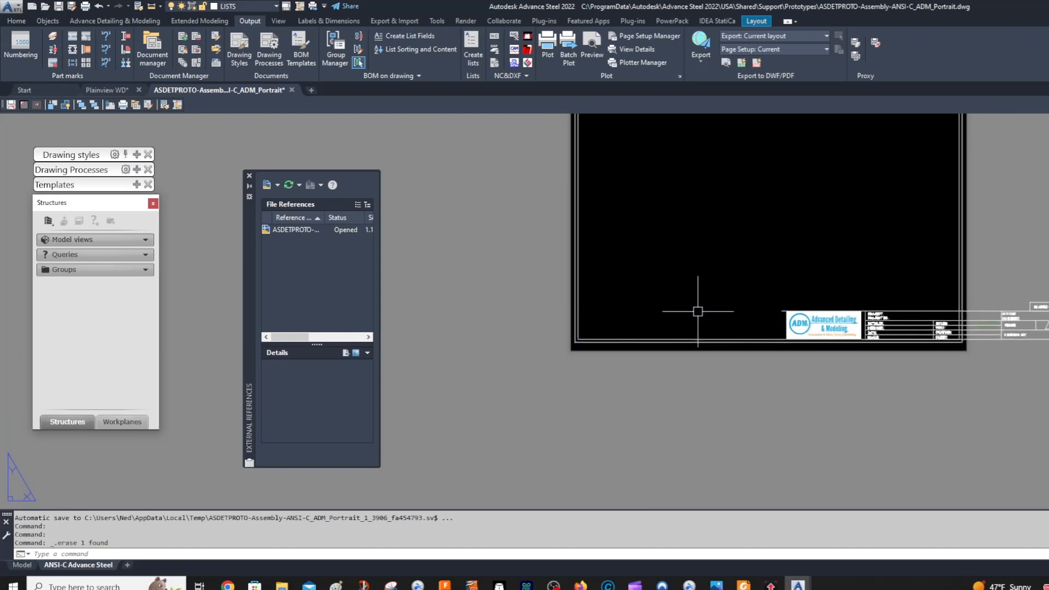
scroll(779, 280, "up", 4)
left_click(815, 294)
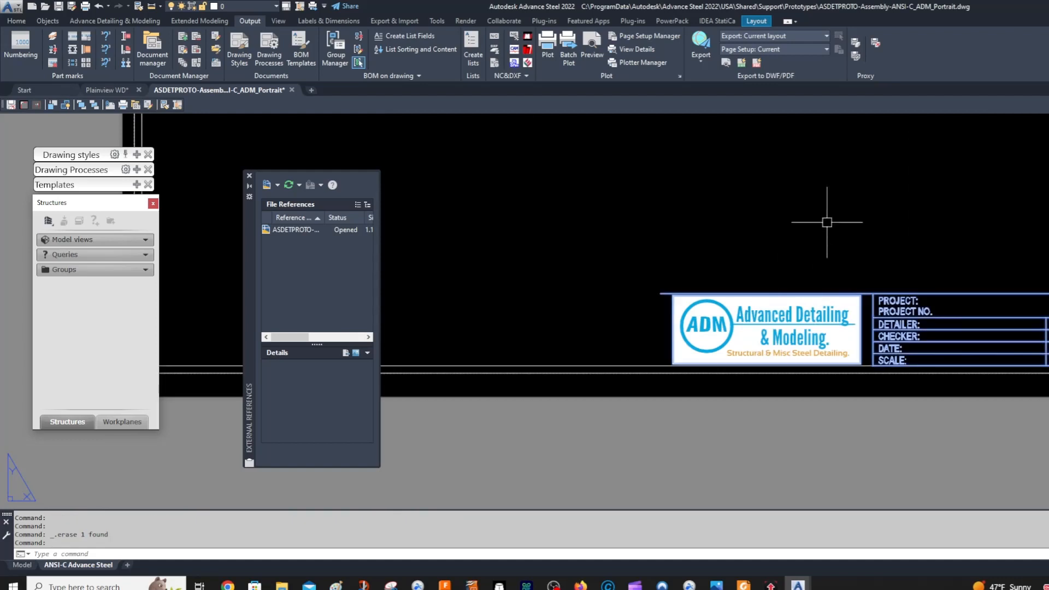
right_click(828, 204)
left_click(900, 255)
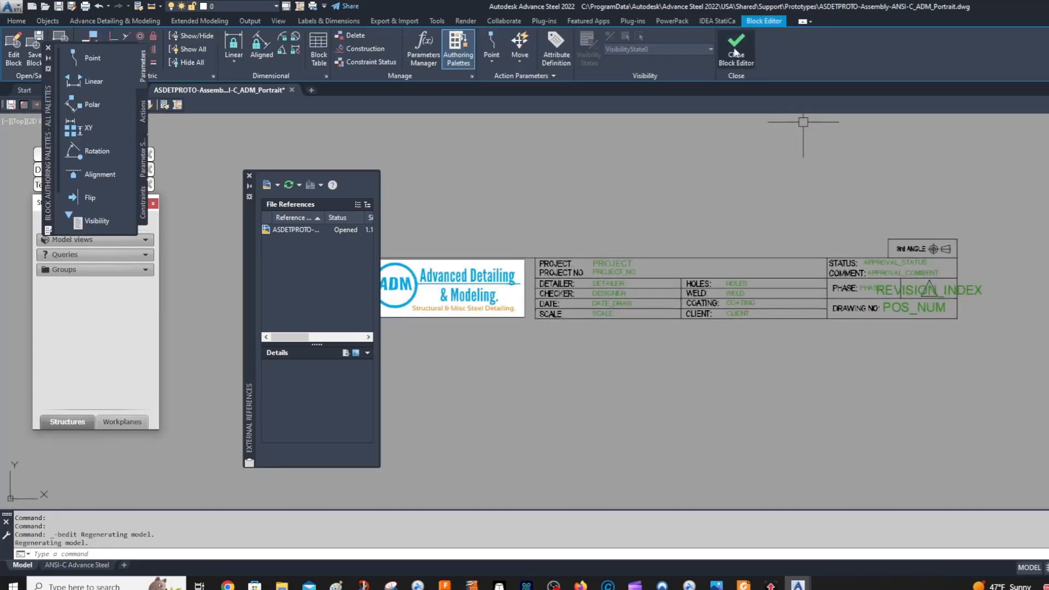
left_click(736, 49)
left_click(724, 274)
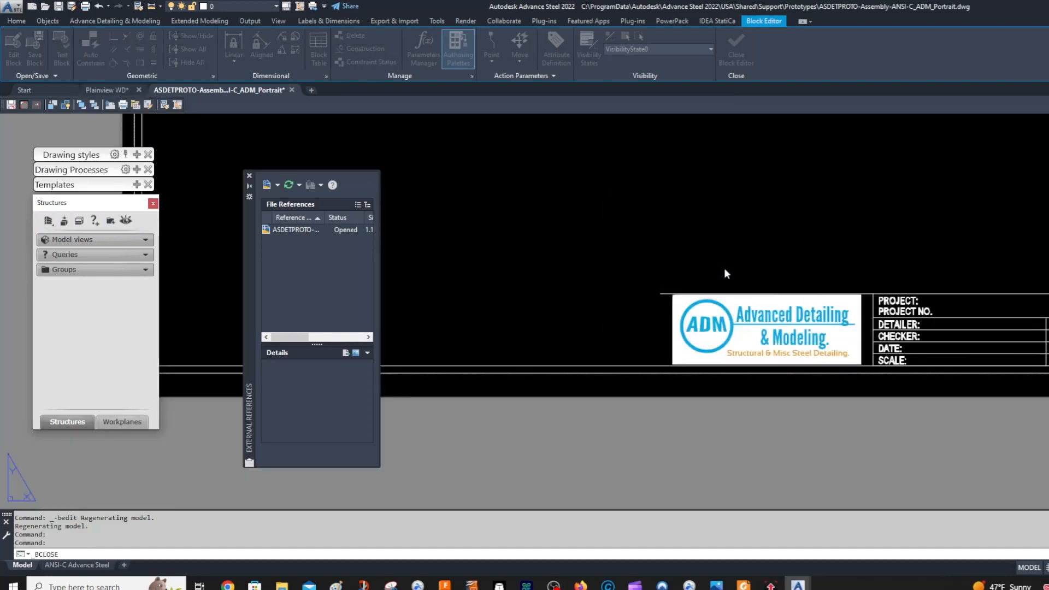
Move the title block by its lower-right corner onto the inner frame's lower-right corner.
right_click(945, 226)
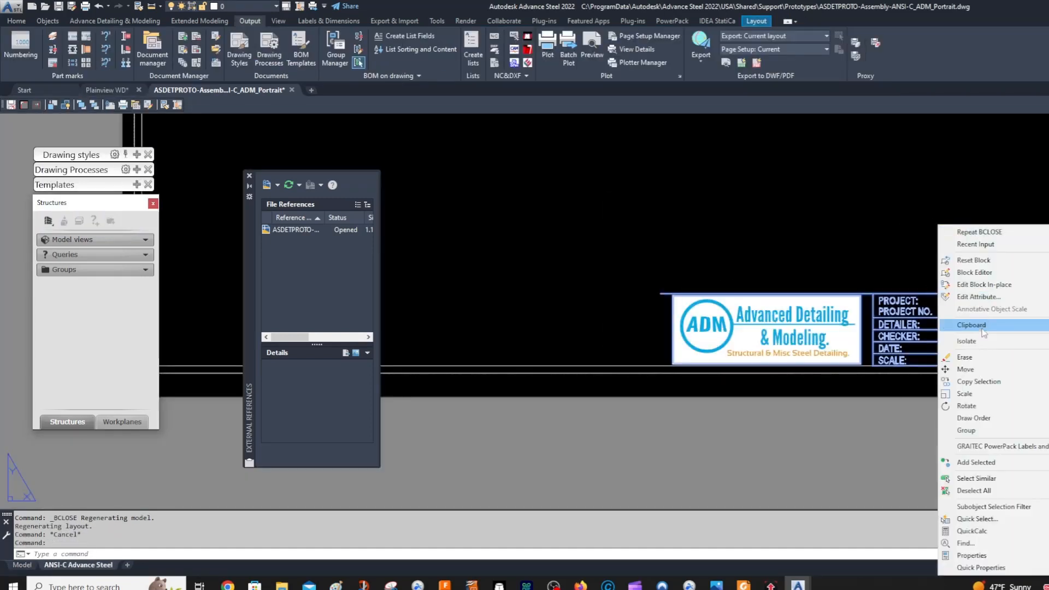
left_click(965, 369)
middle_click_drag(980, 362, 832, 337)
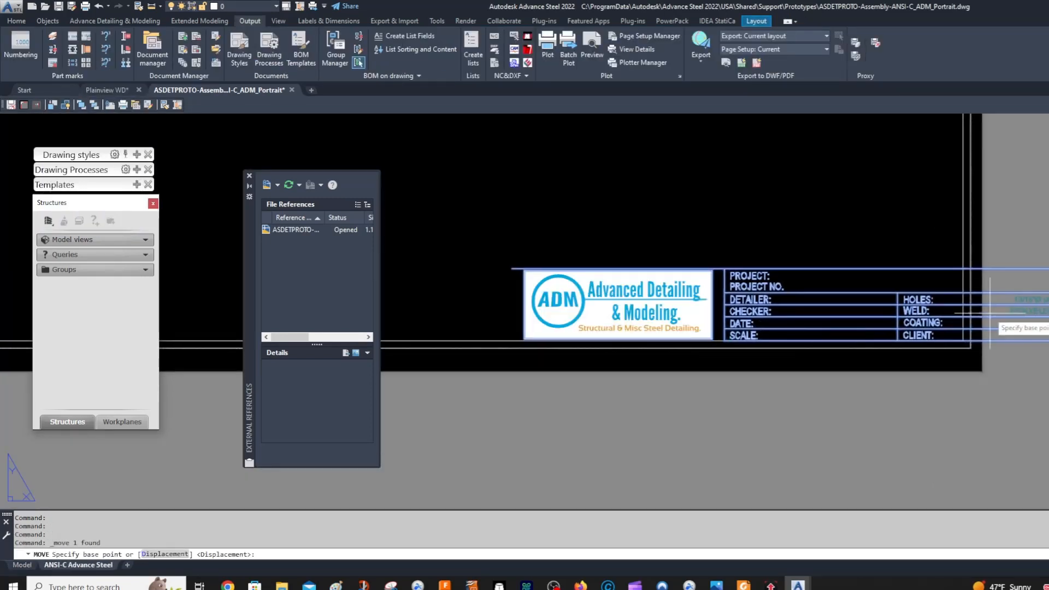
left_click(1048, 340)
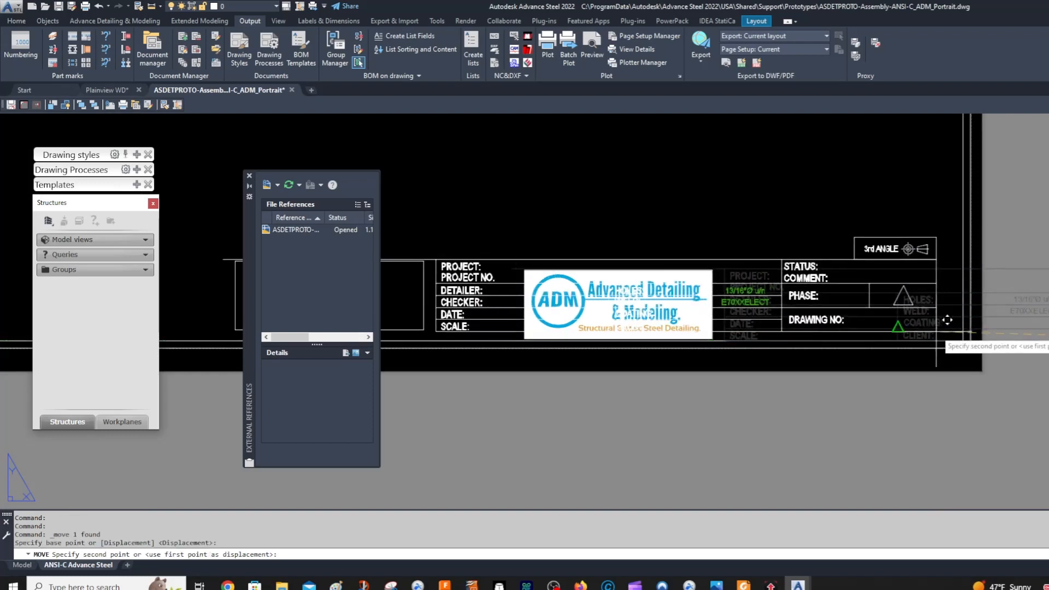
left_click(963, 341)
scroll(939, 285, "down", 2)
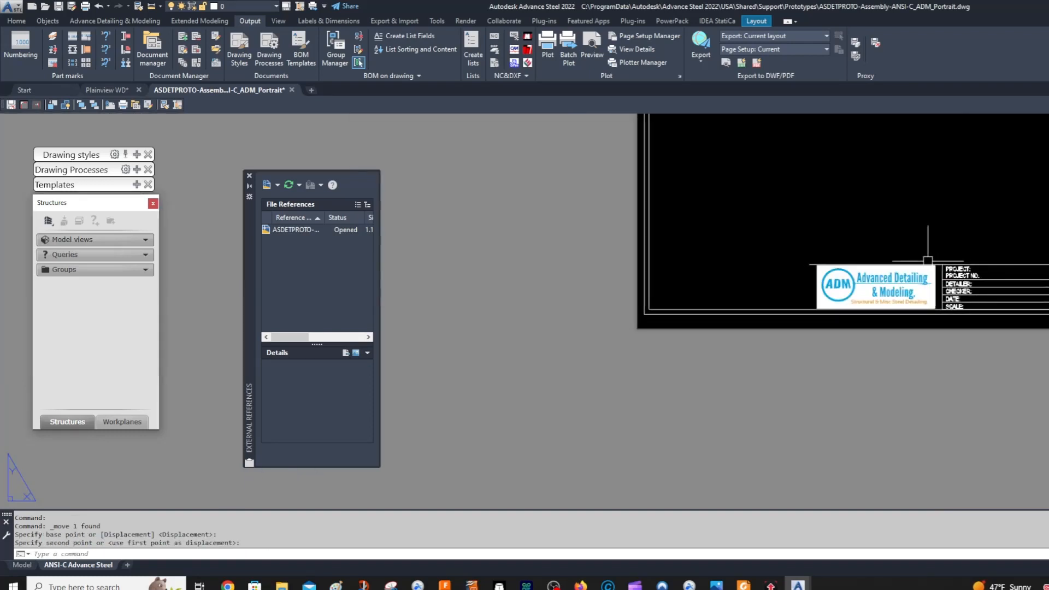
Check the title block's fit inside the frame and select the block for editing.
scroll(555, 283, "down", 2)
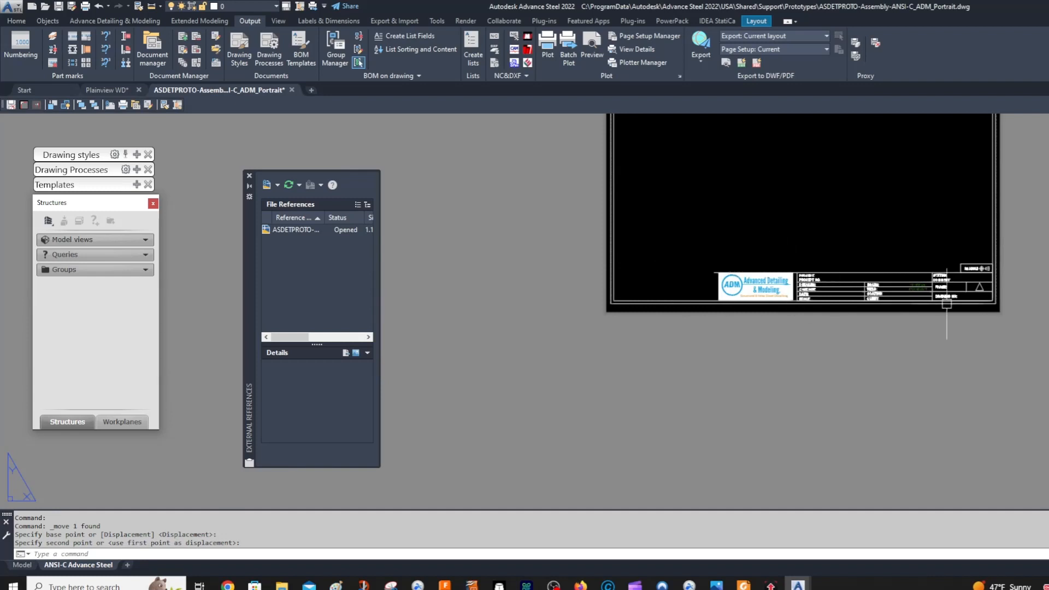
scroll(947, 304, "up", 4)
scroll(943, 285, "down", 3)
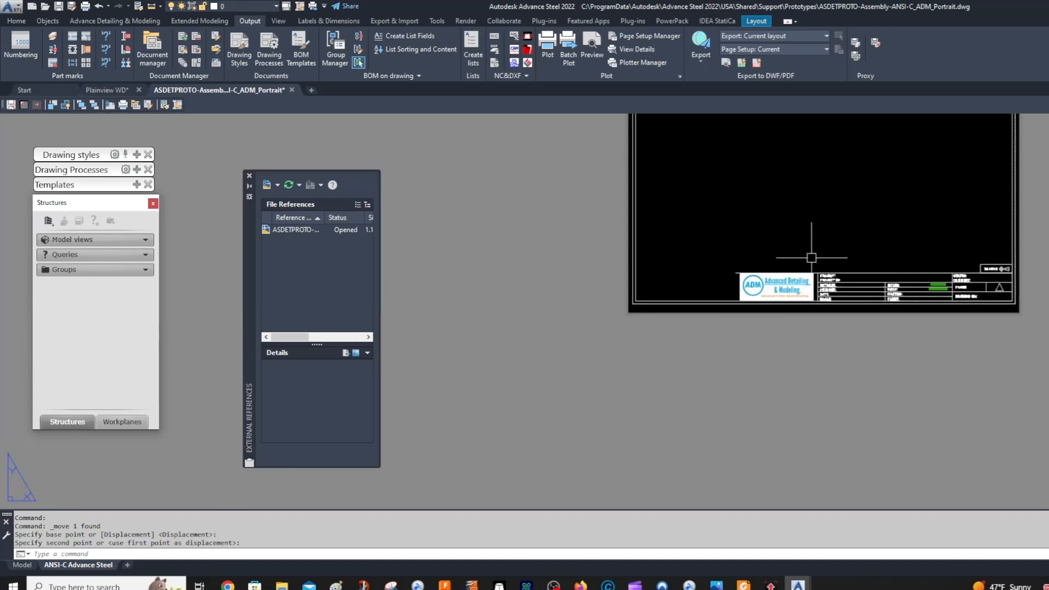
scroll(796, 232, "up", 4)
left_click(678, 269)
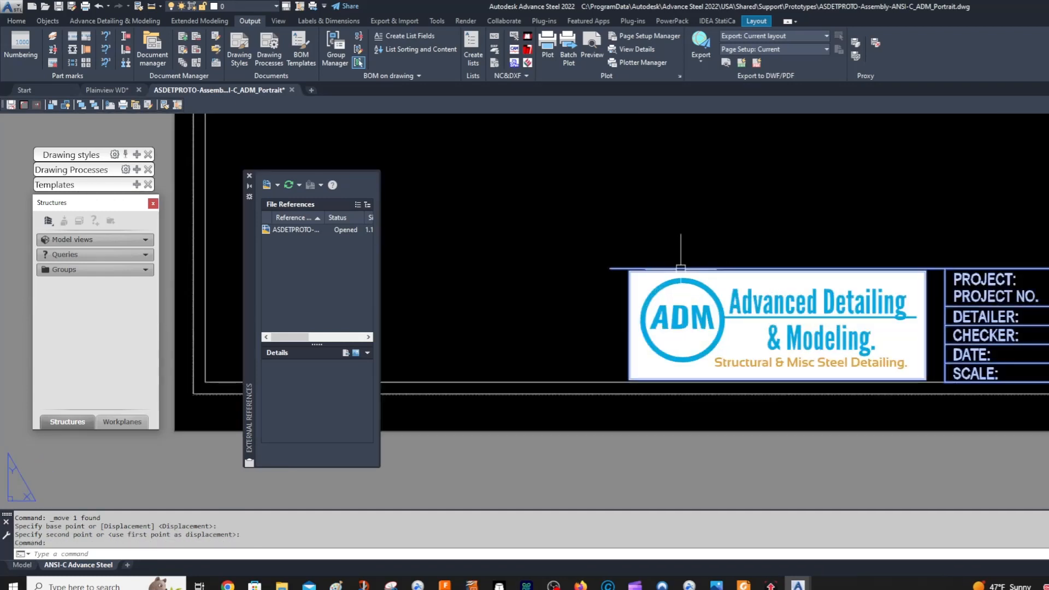
Open the title block in the block editor and shrink the ADM logo from its upper-left corner.
right_click(645, 270)
left_click(721, 273)
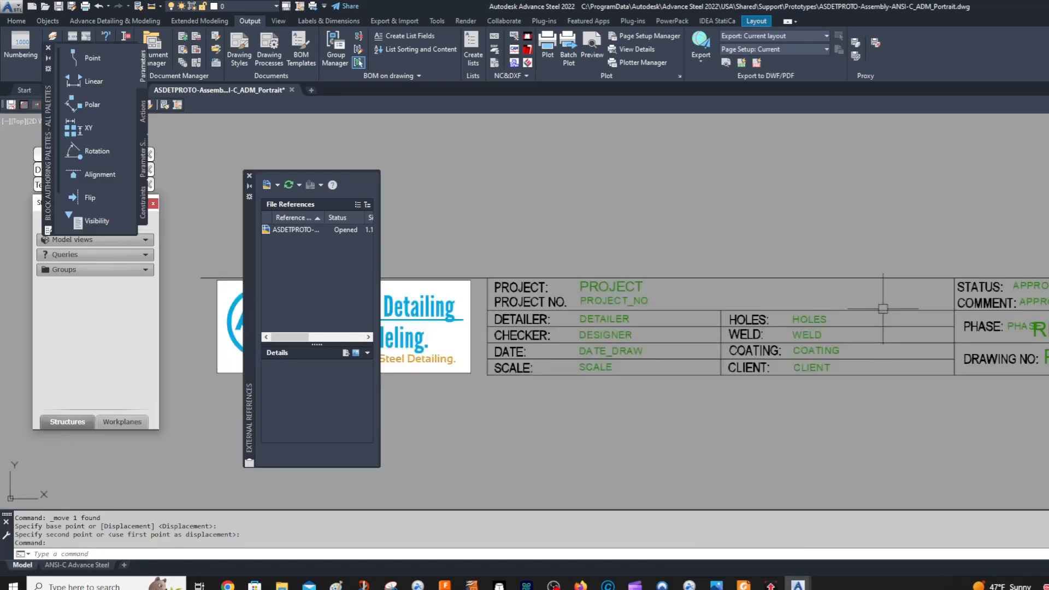
left_click(746, 328)
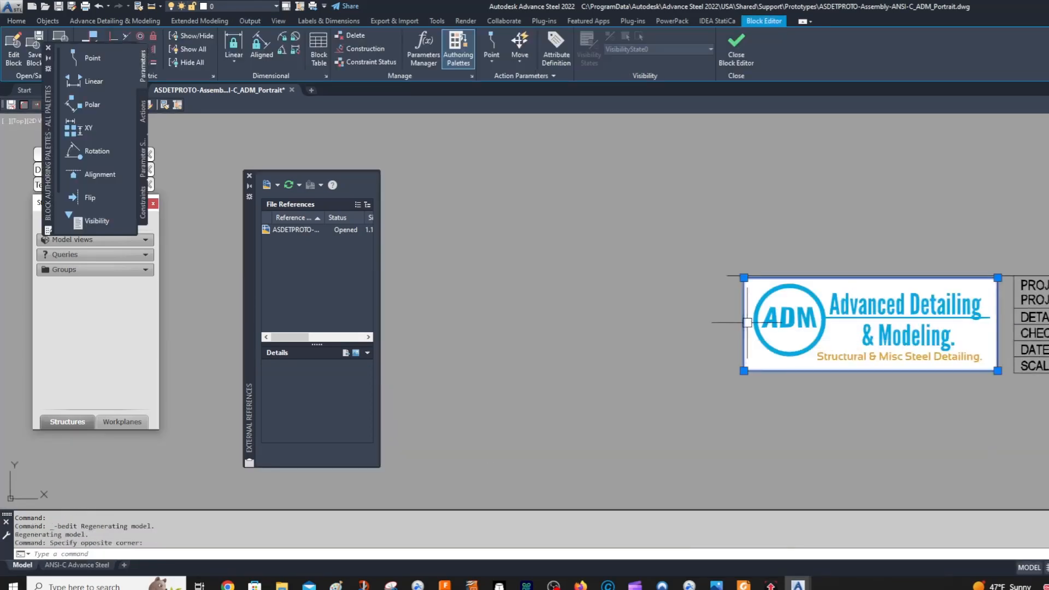
left_click(743, 277)
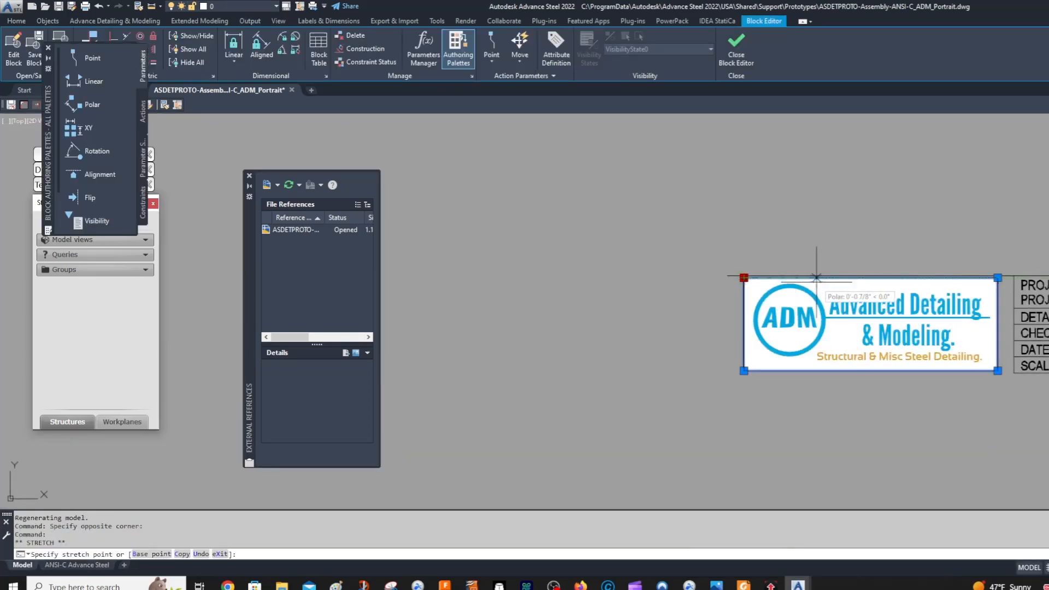
left_click(796, 297)
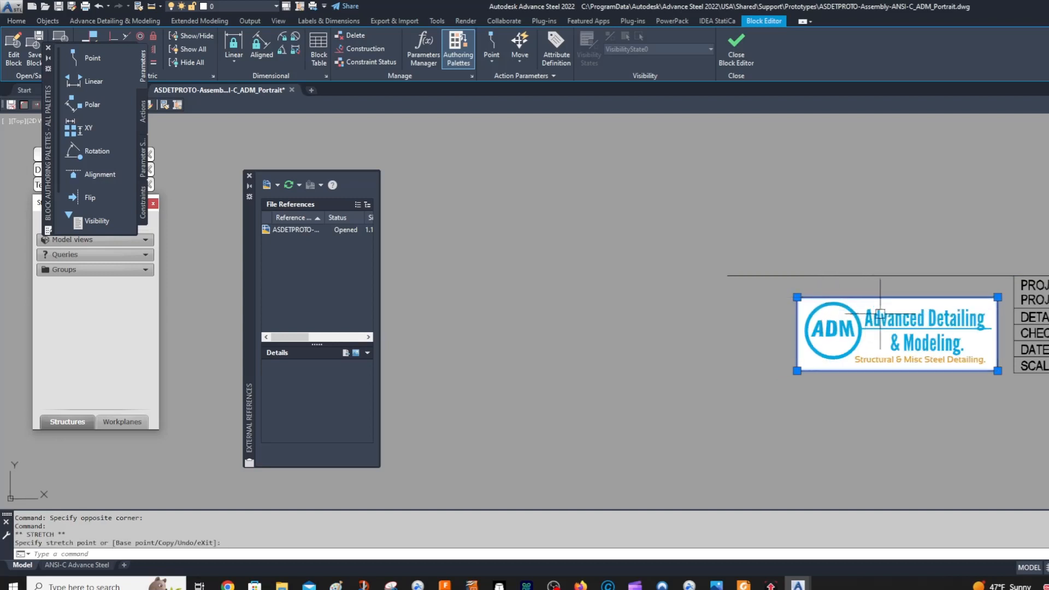
Try to move the resized logo freehand up onto the title block's top line.
left_click(917, 299)
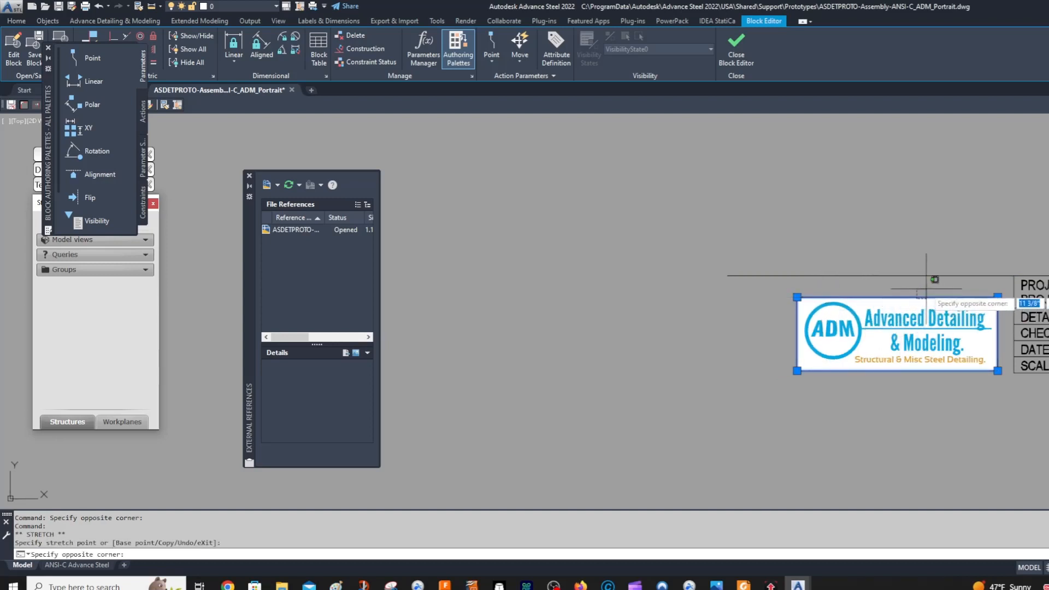
key("Return")
key("Escape")
left_click_drag(901, 278, 904, 249)
right_click(906, 238)
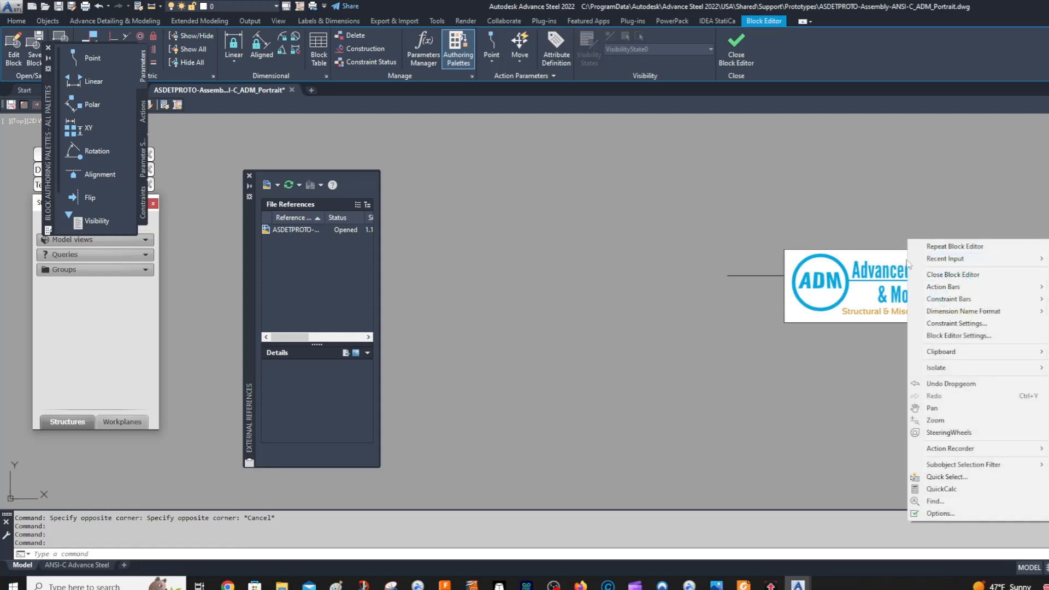
key("Escape")
key("Escape")
key("Escape")
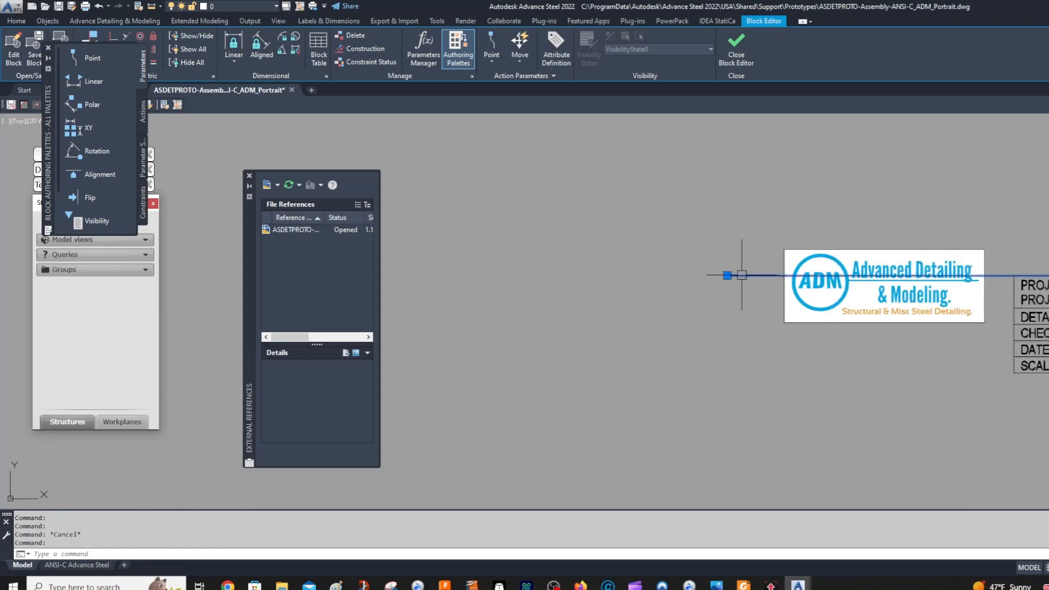
Move the logo so its lower-right corner meets the lower-left corner of the title block table.
left_click(853, 249)
right_click(854, 247)
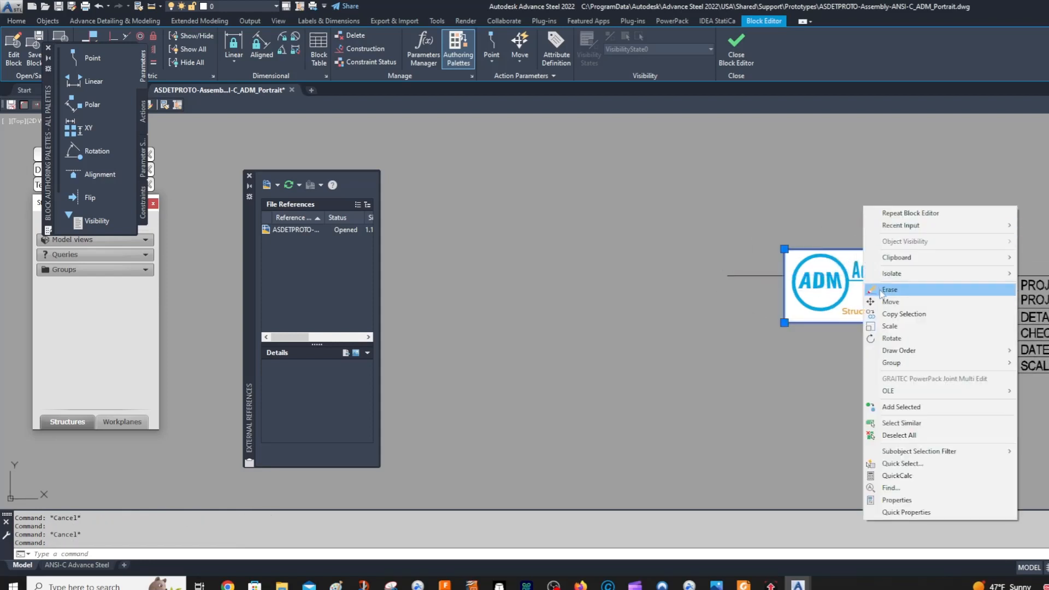
left_click(896, 301)
left_click(911, 272)
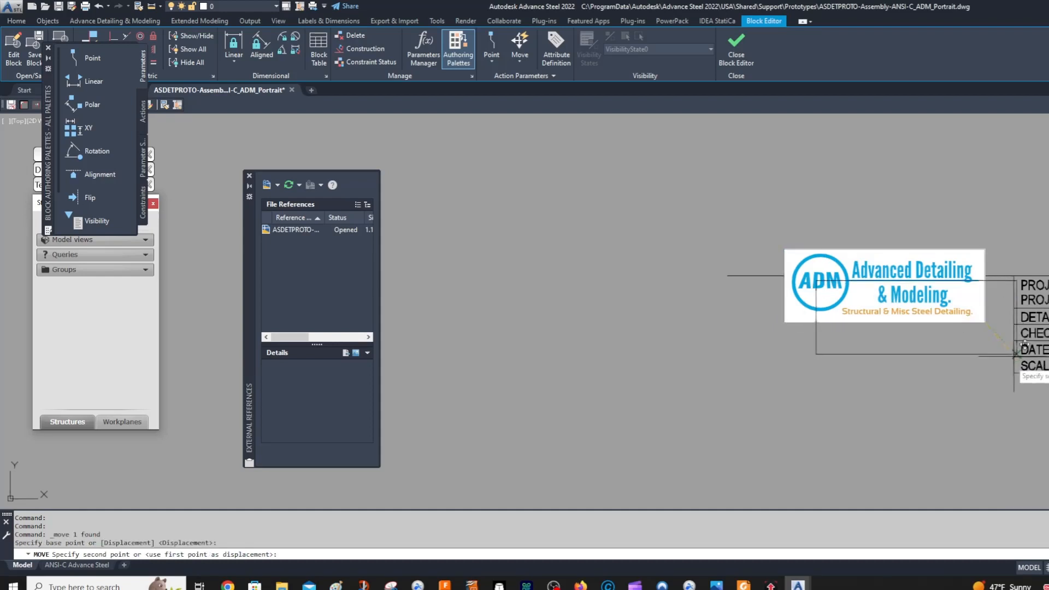
left_click(941, 321)
Shorten the title block's top line at its left end to just beyond the logo's left edge.
left_click(835, 275)
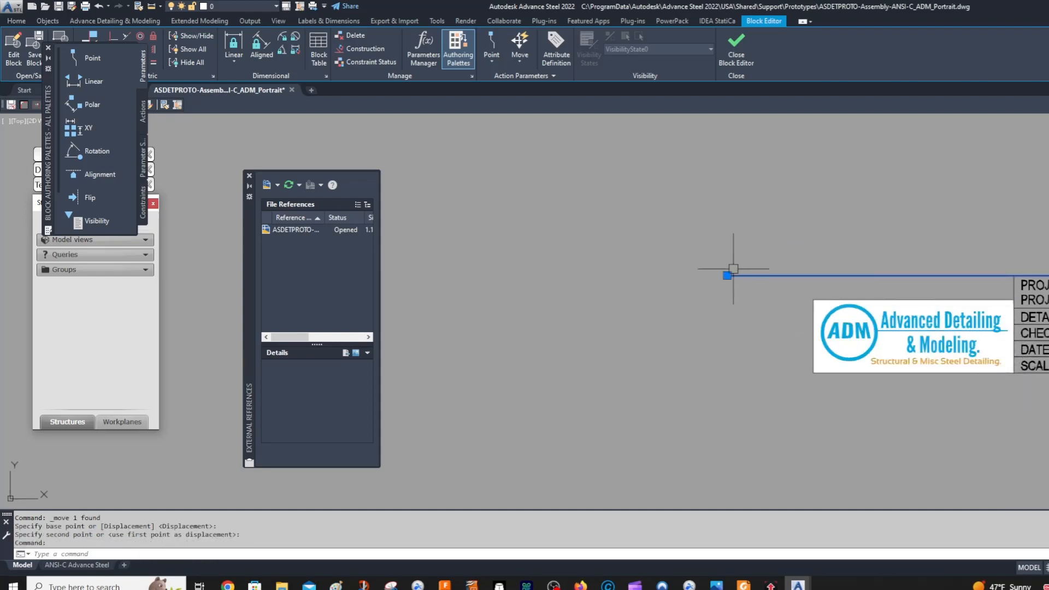
left_click(727, 276)
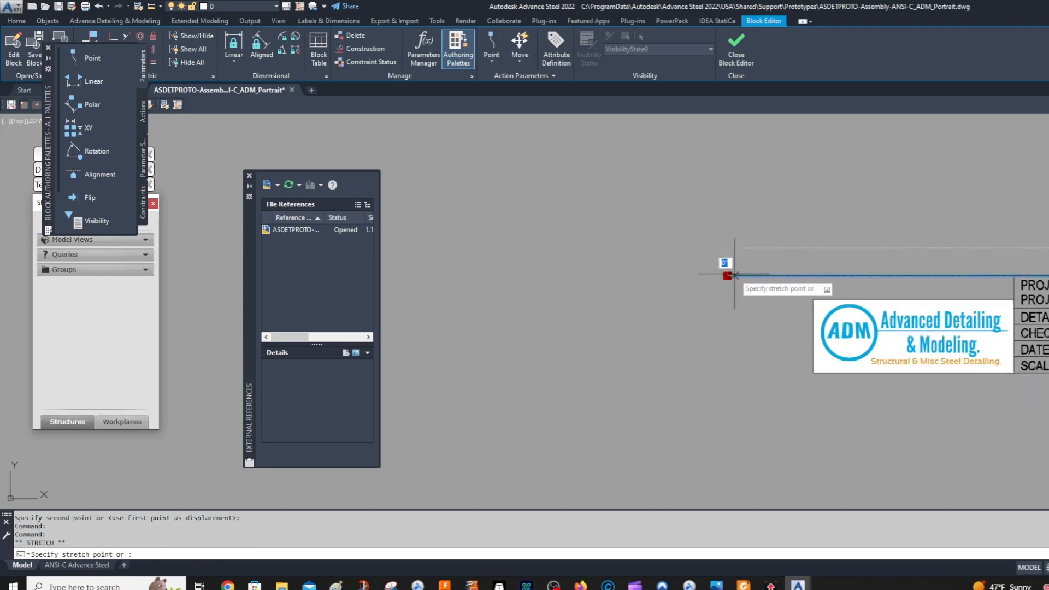
left_click(798, 276)
key("Escape")
Move the logo up from its upper-left corner to the midpoint between the top line and that corner.
left_click(844, 307)
left_click(845, 300)
right_click(842, 301)
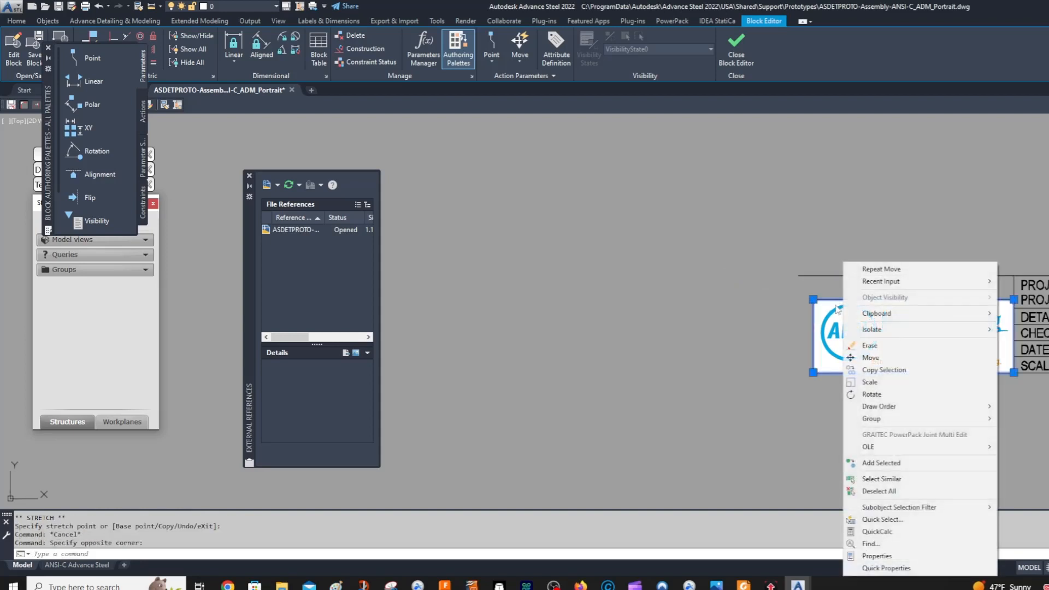
left_click(870, 357)
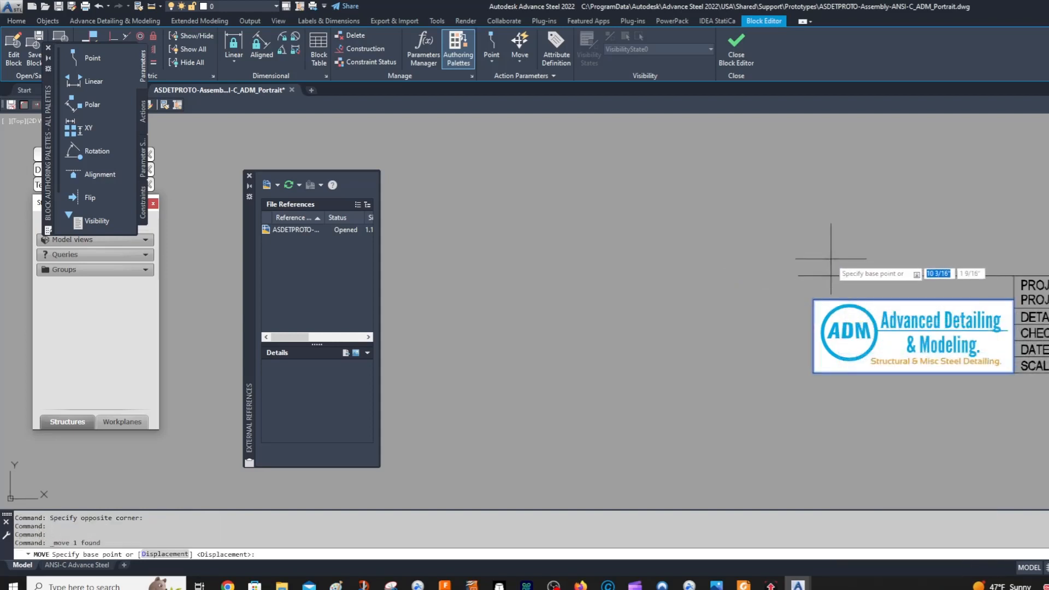
left_click(814, 300)
right_click(819, 233, "shift")
left_click(839, 262)
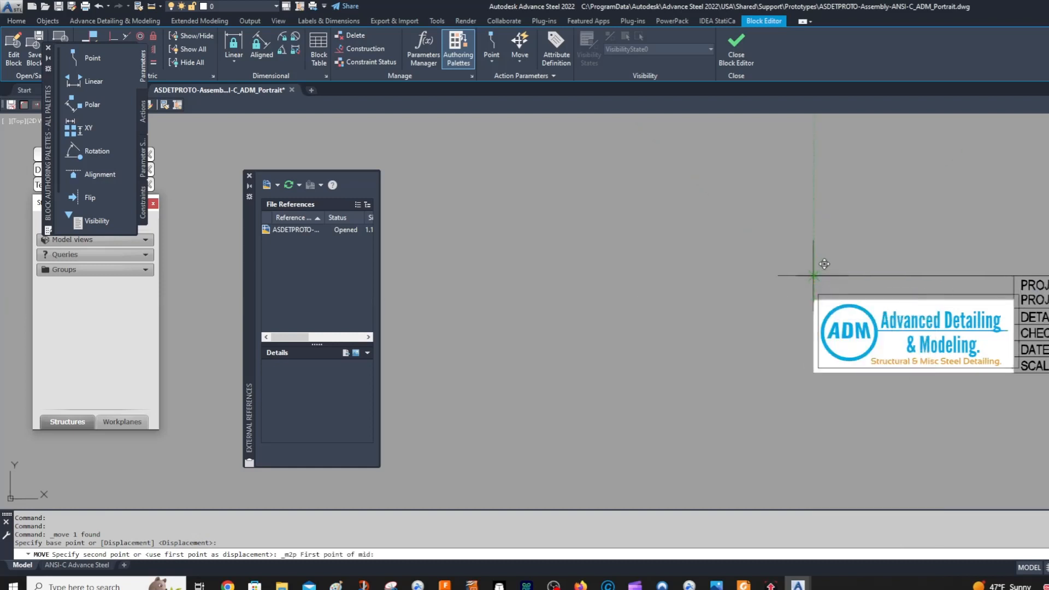
left_click(813, 290)
scroll(813, 292, "up", 4)
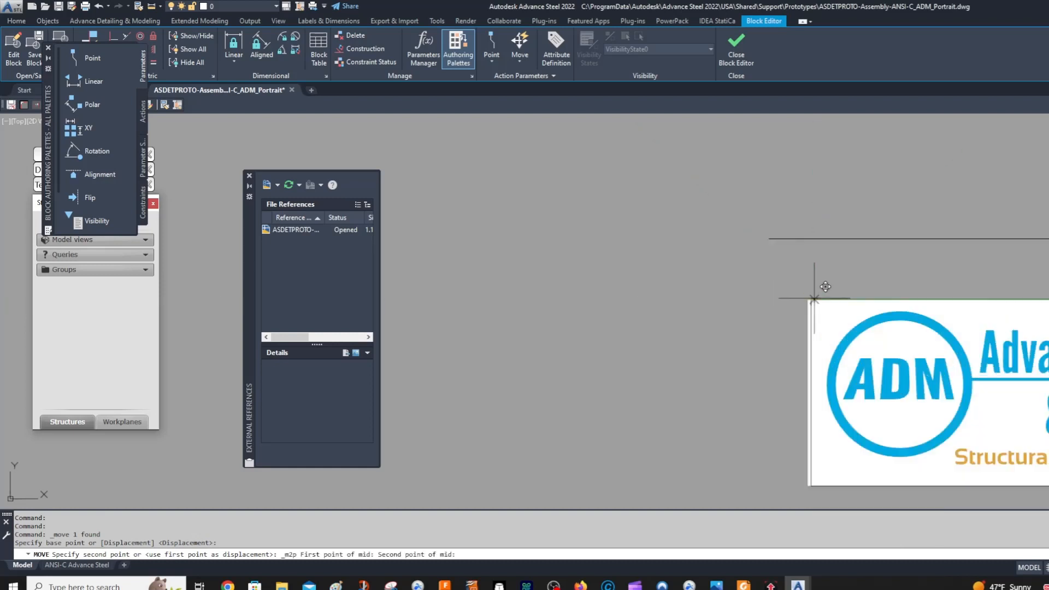
left_click(803, 285)
scroll(805, 255, "down", 6)
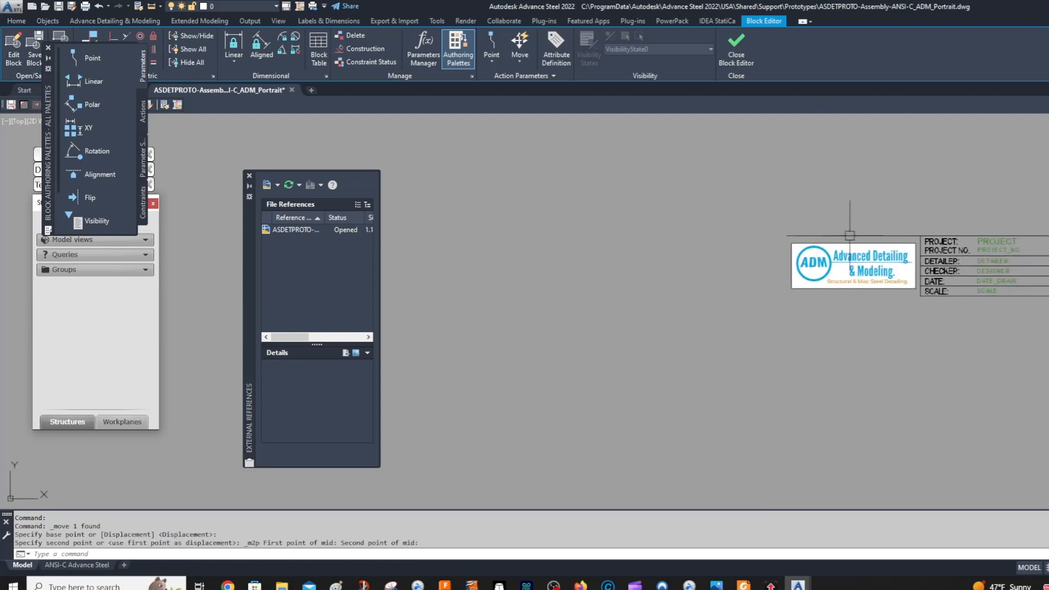
Close the block editor and save the changes to HYPERSTEELPAGEHEADER.
scroll(813, 219, "up", 4)
scroll(765, 192, "down", 4)
left_click(736, 50)
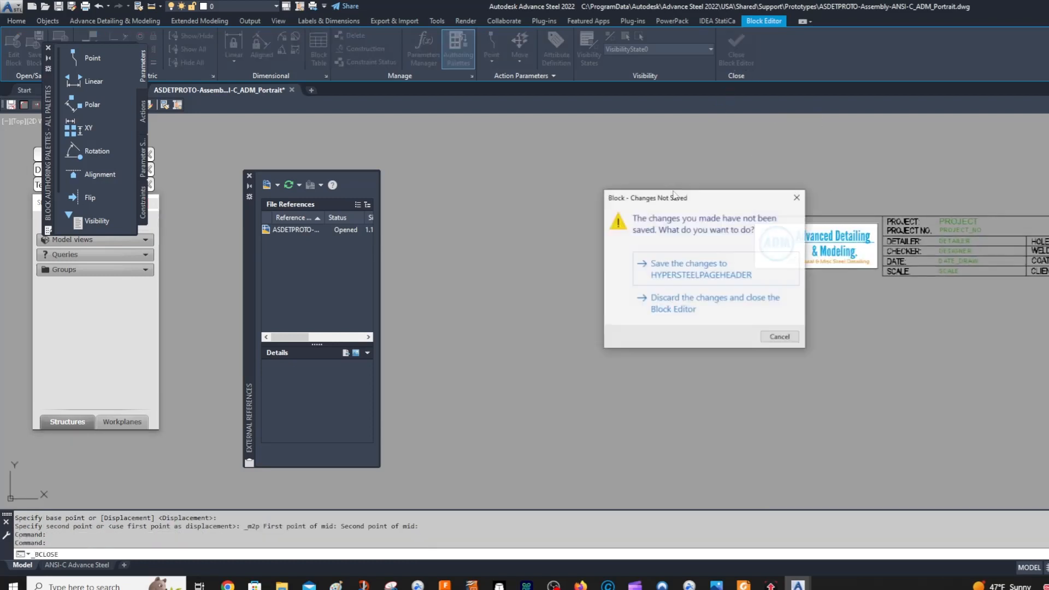
left_click(663, 269)
Erase the unneeded objects along the sheet's top border and the leftover table beyond the sheet's right edge.
middle_click_drag(895, 288, 871, 372)
scroll(881, 230, "down", 1)
middle_click_drag(881, 229, 850, 316)
scroll(850, 315, "down", 1)
scroll(867, 231, "up", 3)
middle_click_drag(795, 242, 831, 391)
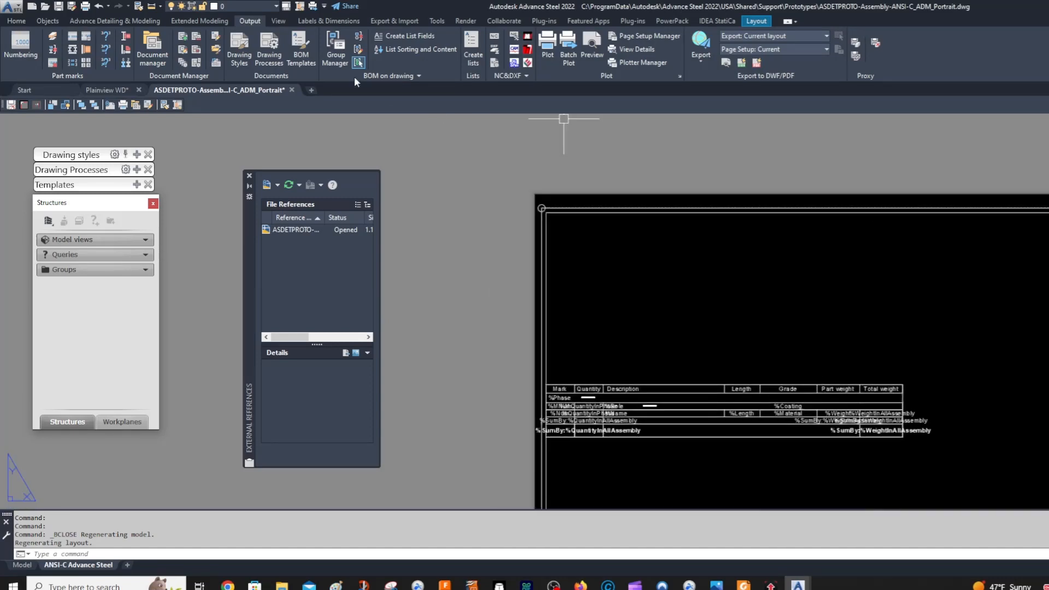
left_click(530, 184)
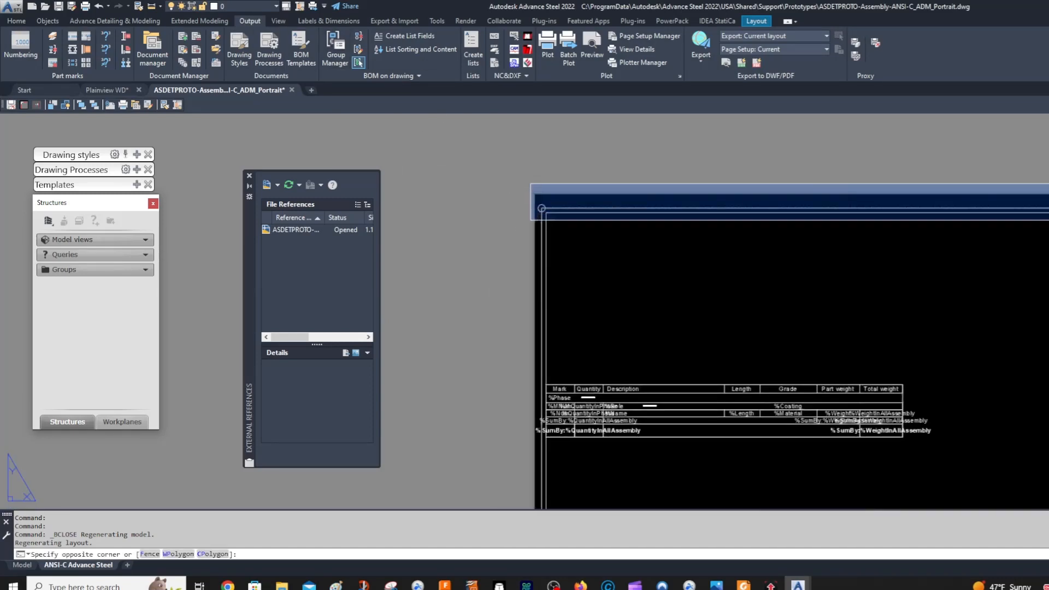
left_click(1046, 213)
key("Delete")
scroll(919, 139, "down", 4)
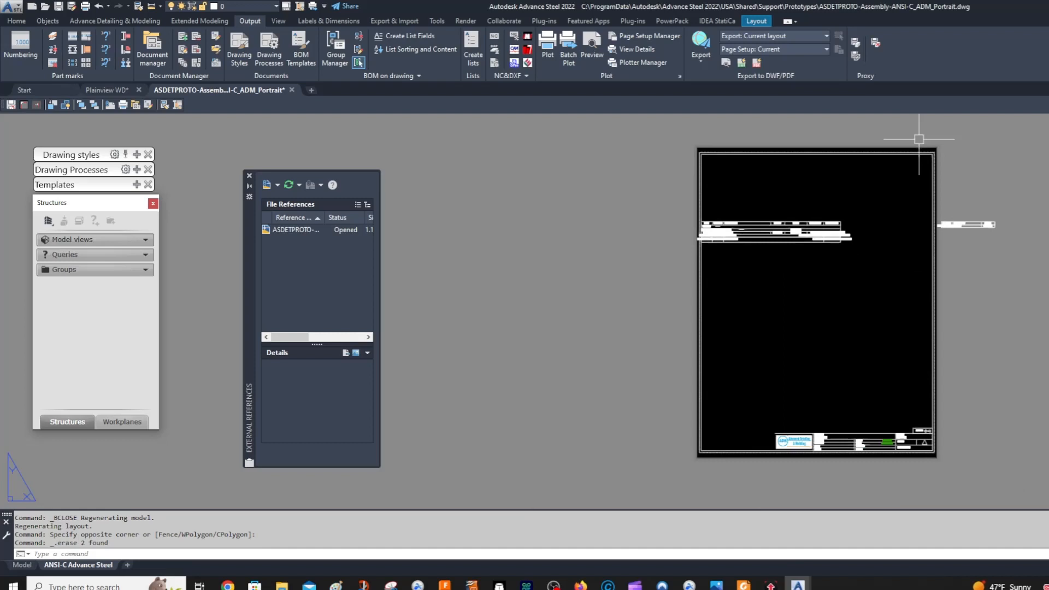
left_click(954, 224)
key("Delete")
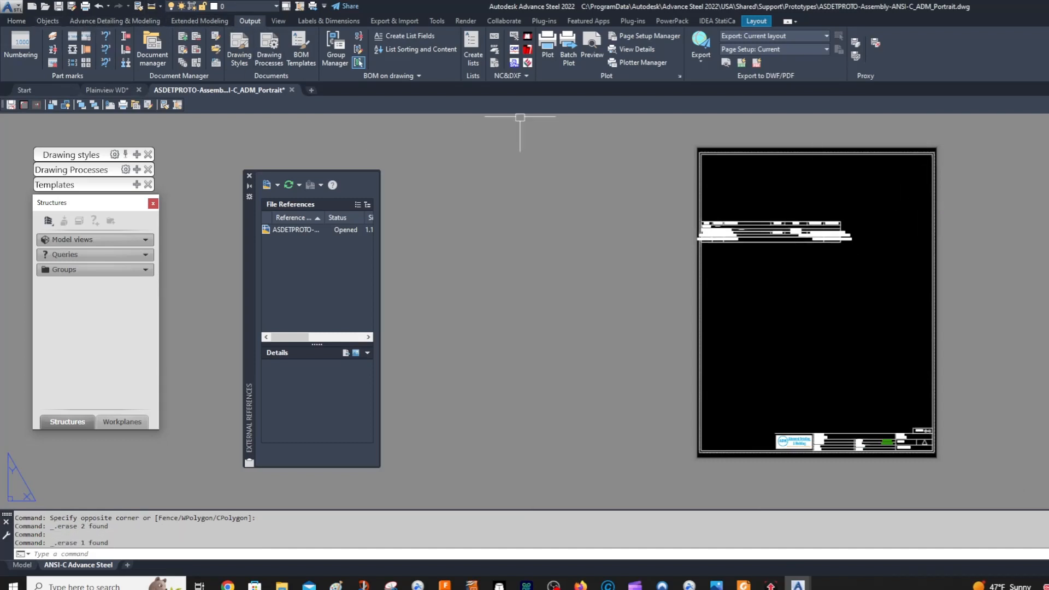
Delete the existing bill of materials list from the sheet.
left_click(764, 227)
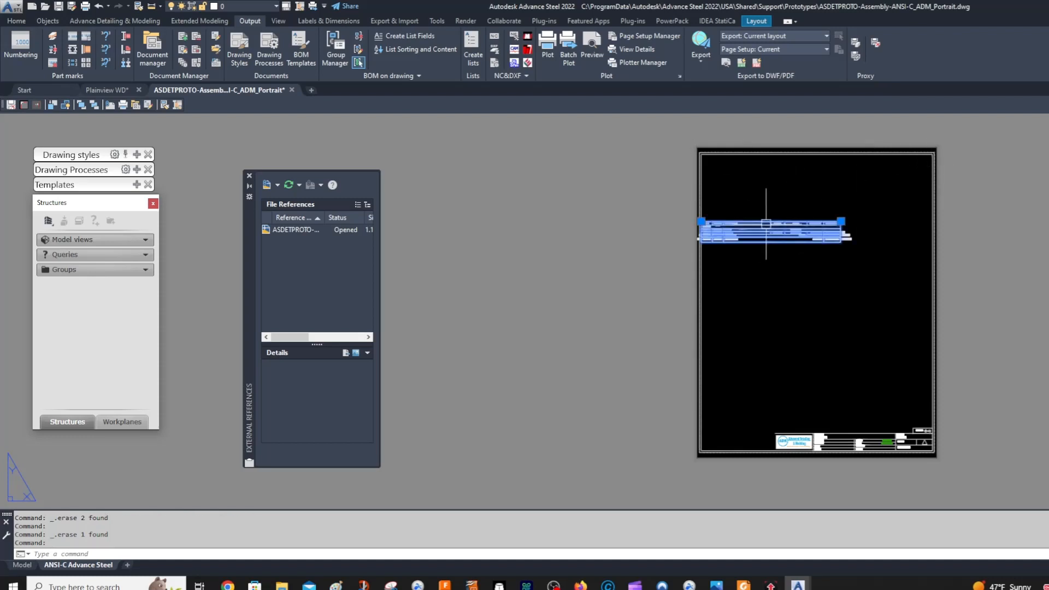
left_click(701, 221)
scroll(701, 163, "up", 4)
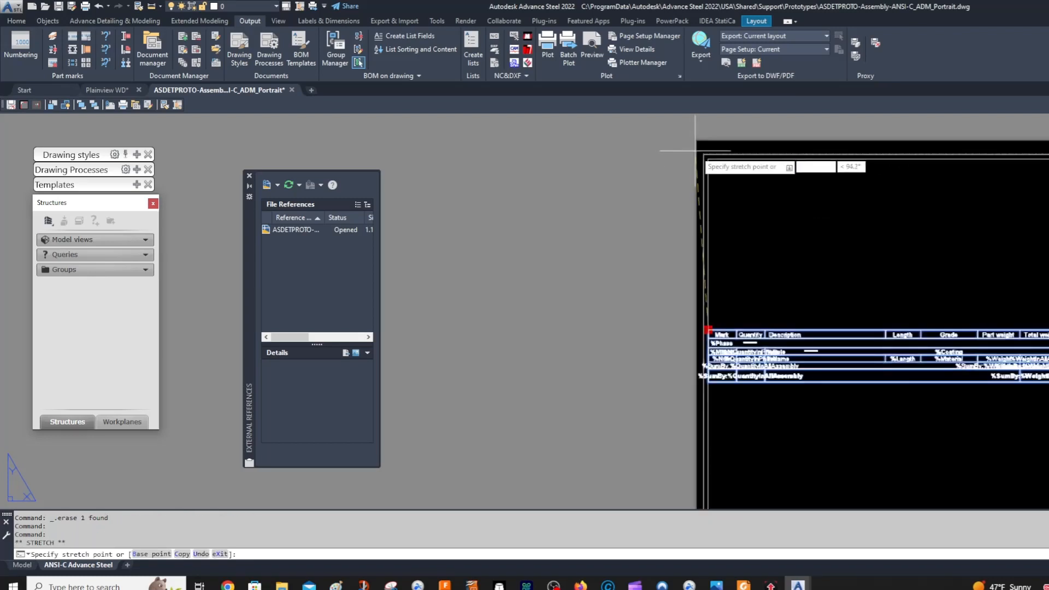
key("Escape")
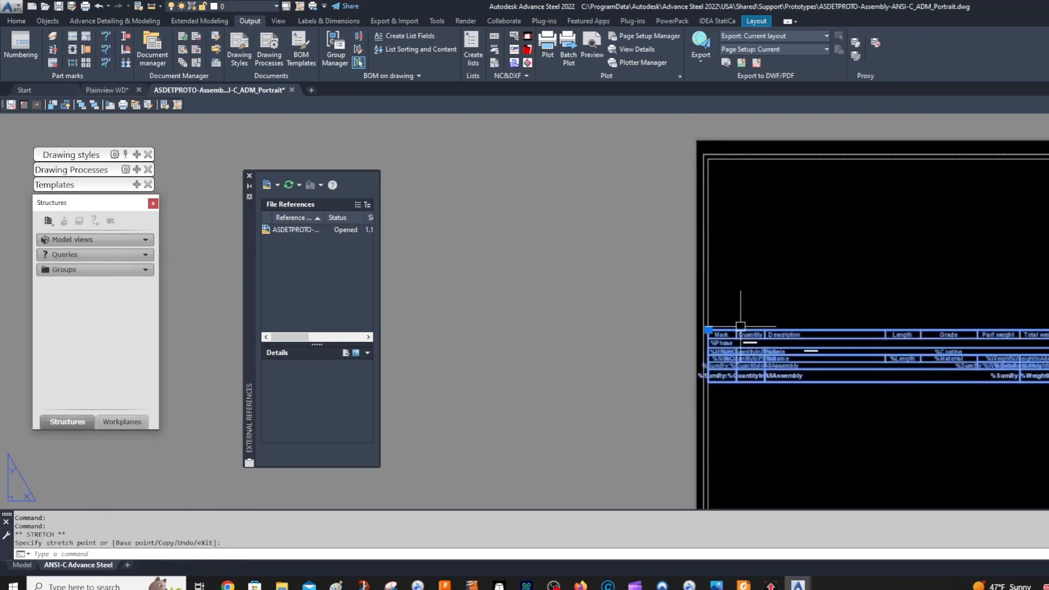
key("Escape")
left_click(757, 334)
key("Delete")
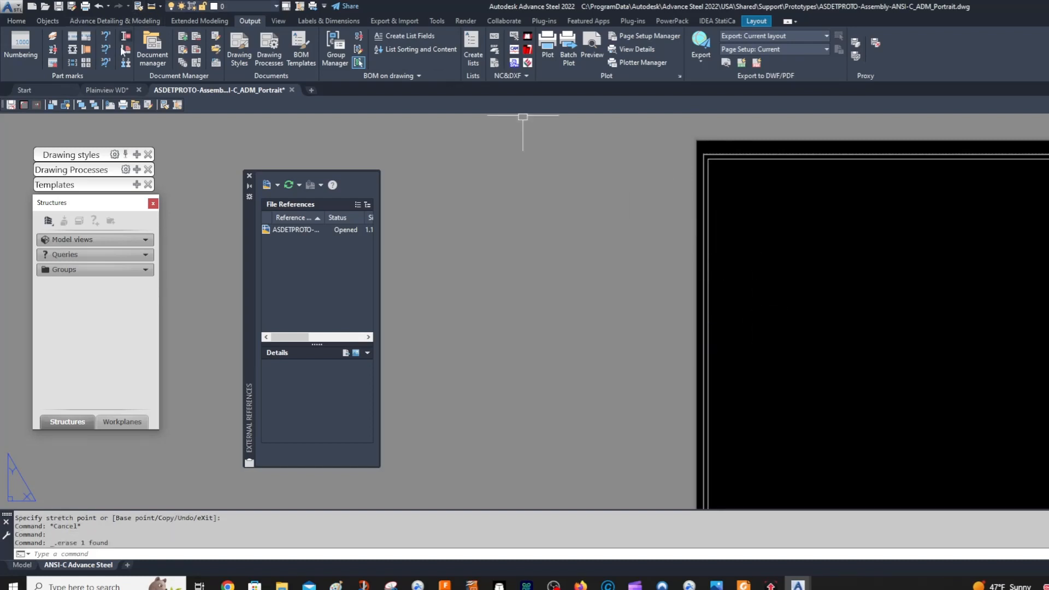
Insert a new drawing list starting at the inner upper-left corner of the sheet frame.
left_click(13, 22)
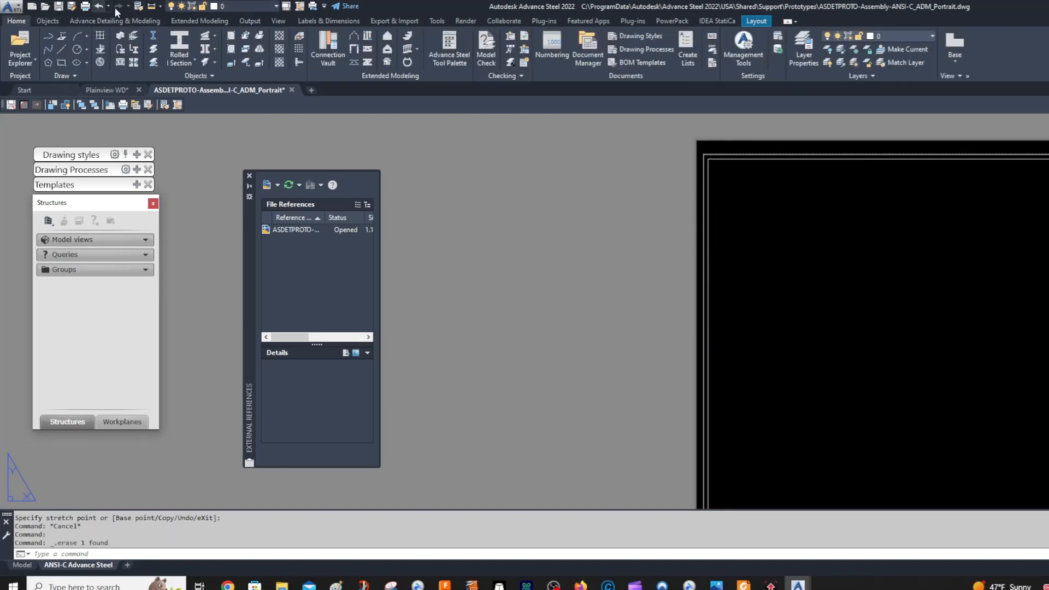
left_click(251, 21)
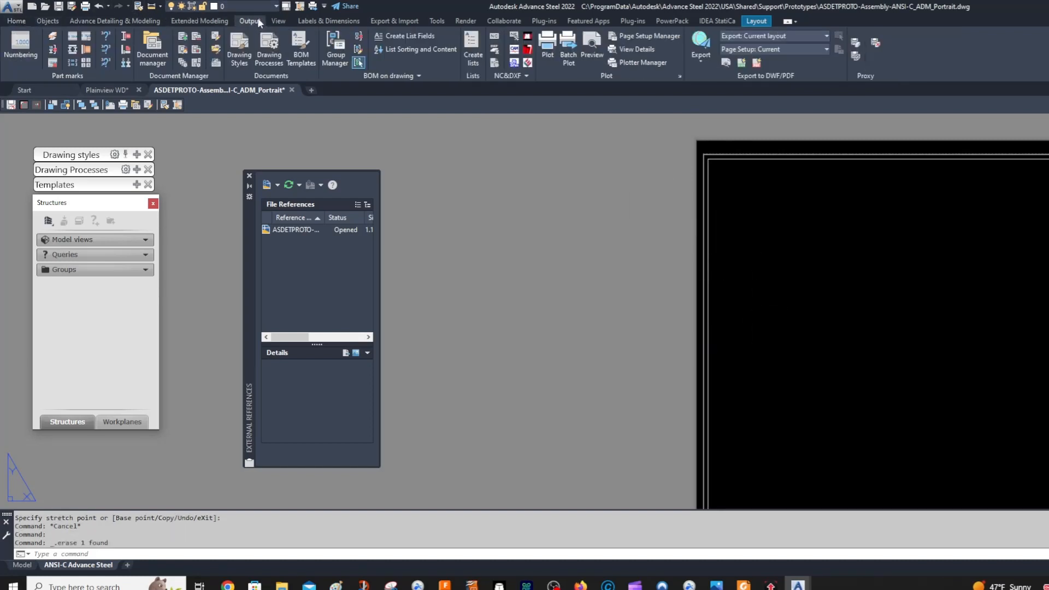
left_click(317, 20)
left_click(93, 74)
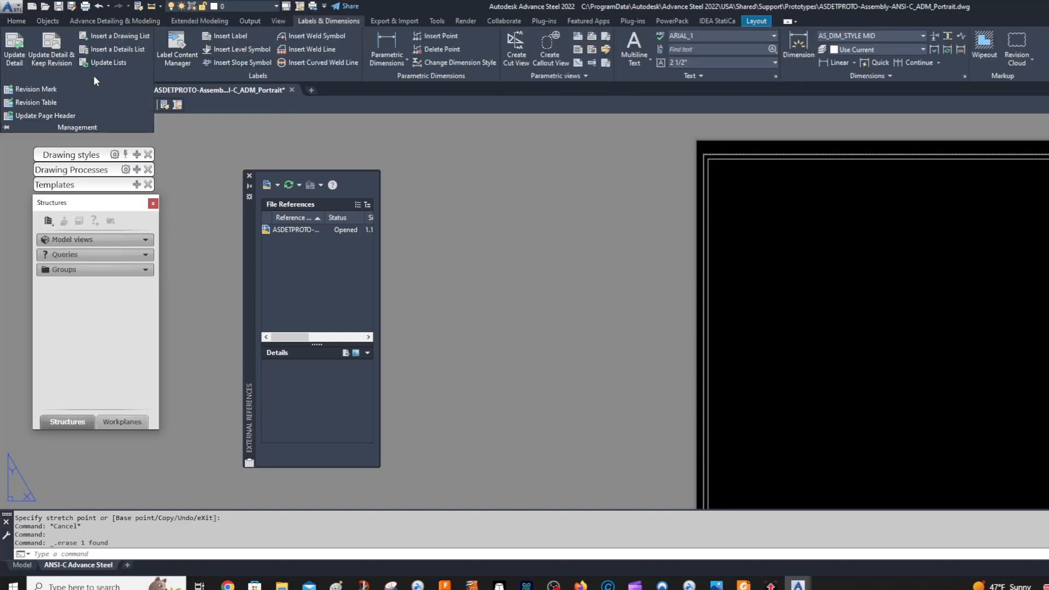
left_click(116, 40)
left_click(712, 163)
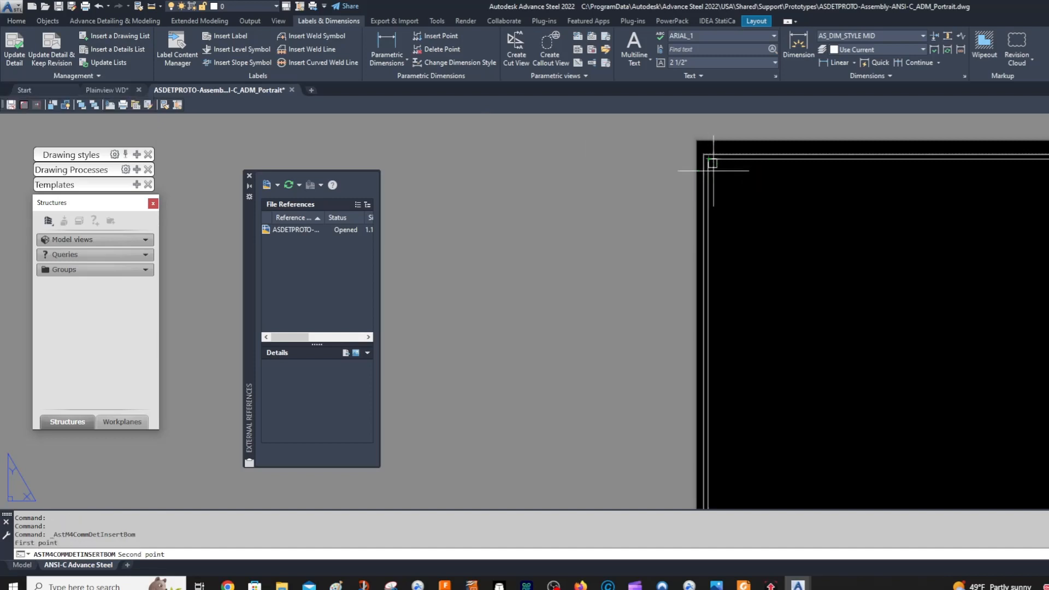
left_click(930, 224)
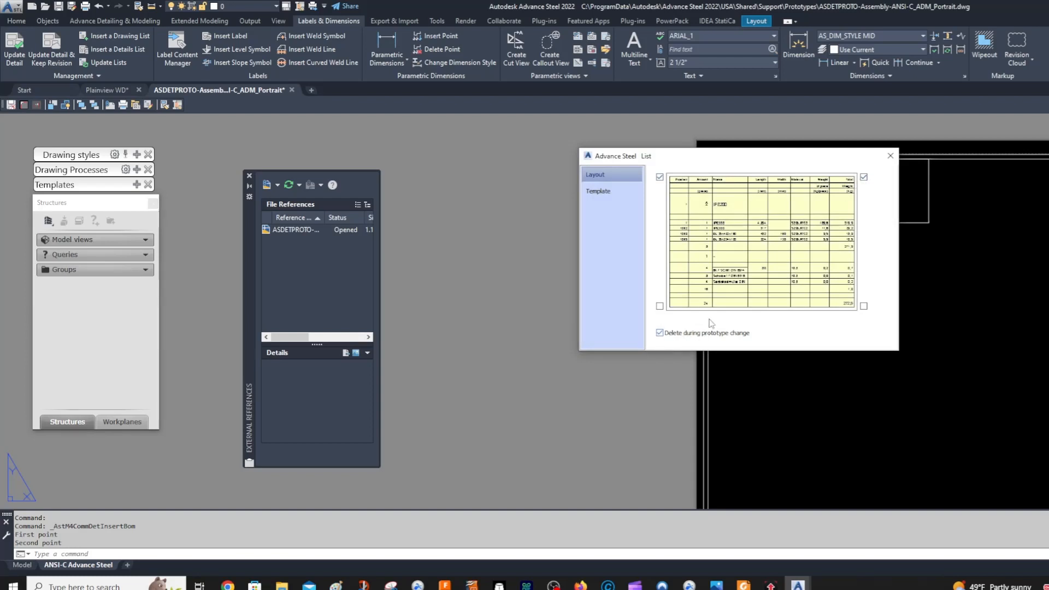
Assign the template Drawing - Structured list_ADM.dwg to the new list and close its settings.
left_click(597, 191)
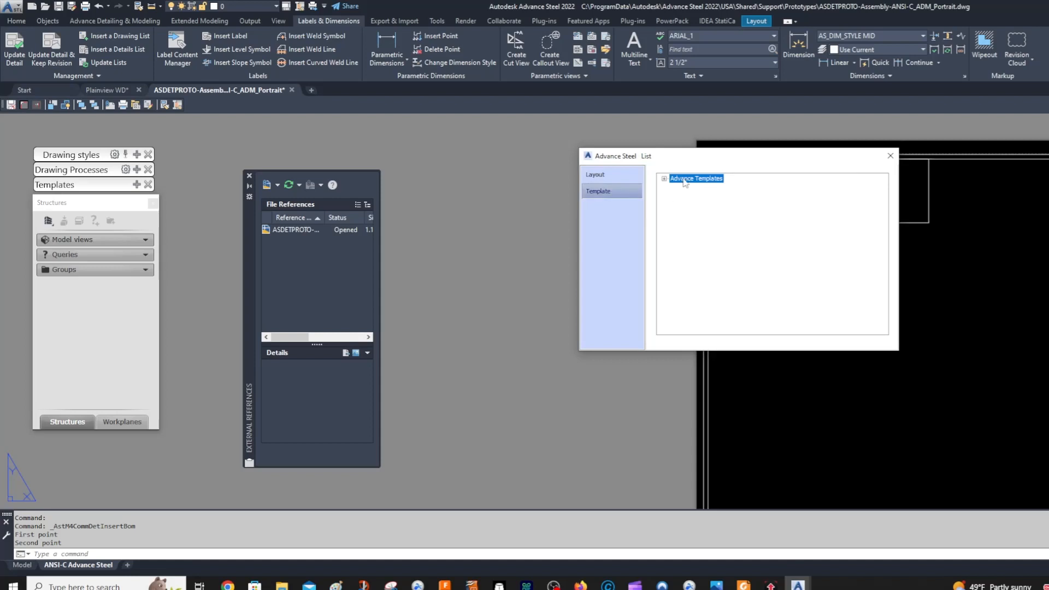
left_click(664, 179)
scroll(720, 253, "down", 3)
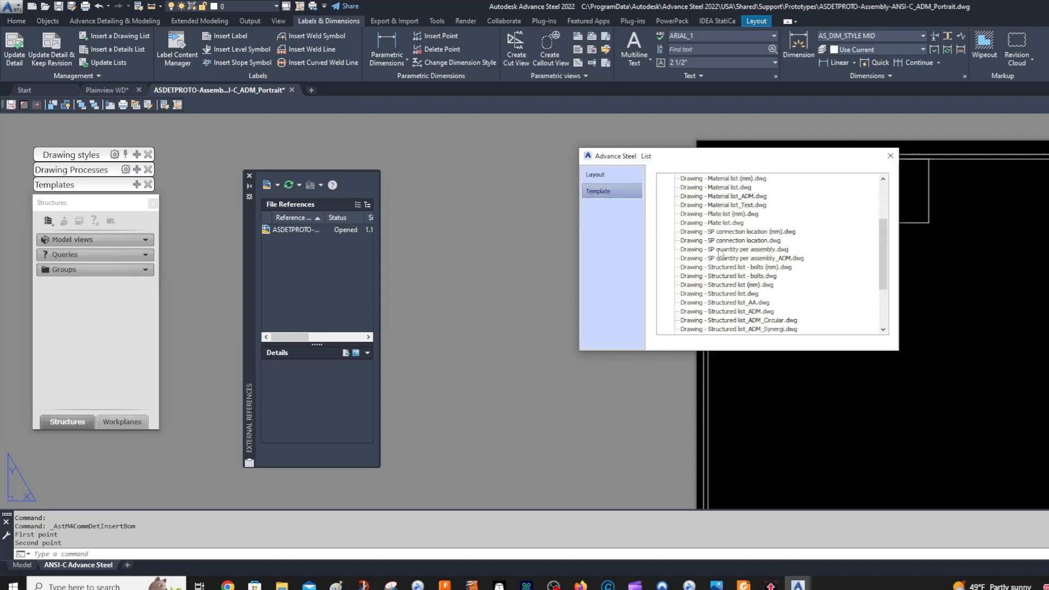
left_click(732, 320)
left_click(733, 312)
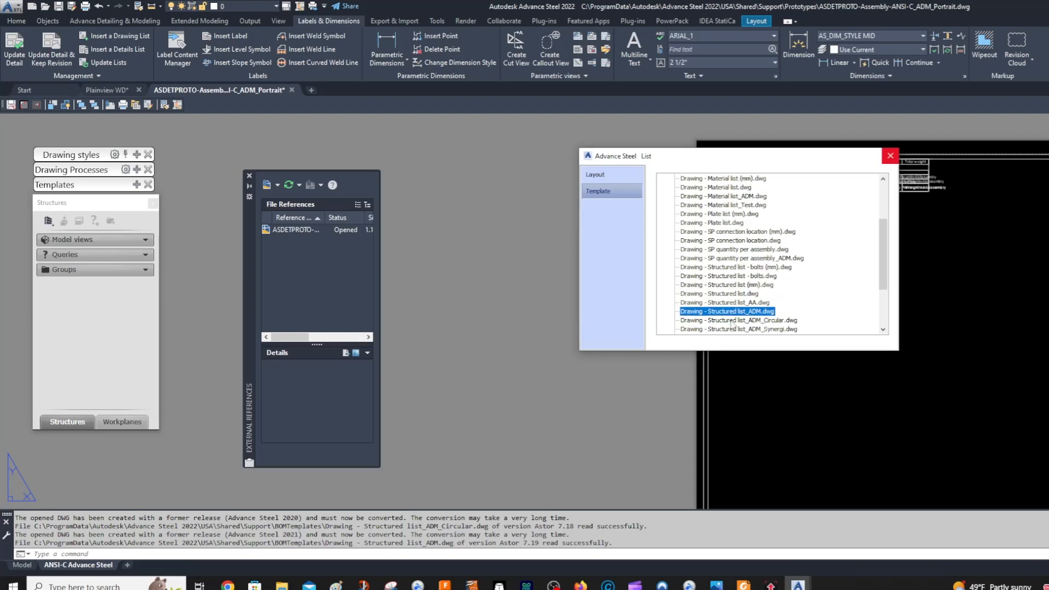
scroll(740, 317, "down", 1)
scroll(742, 318, "up", 1)
left_click(890, 156)
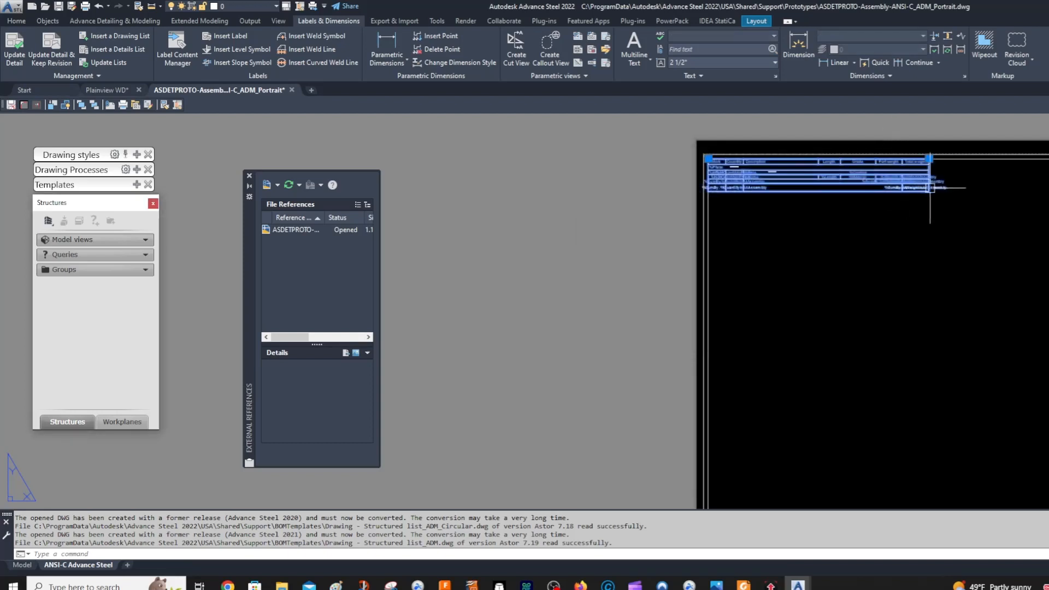
Insert a second drawing list at the inner upper-right corner of the sheet frame.
left_click(929, 159)
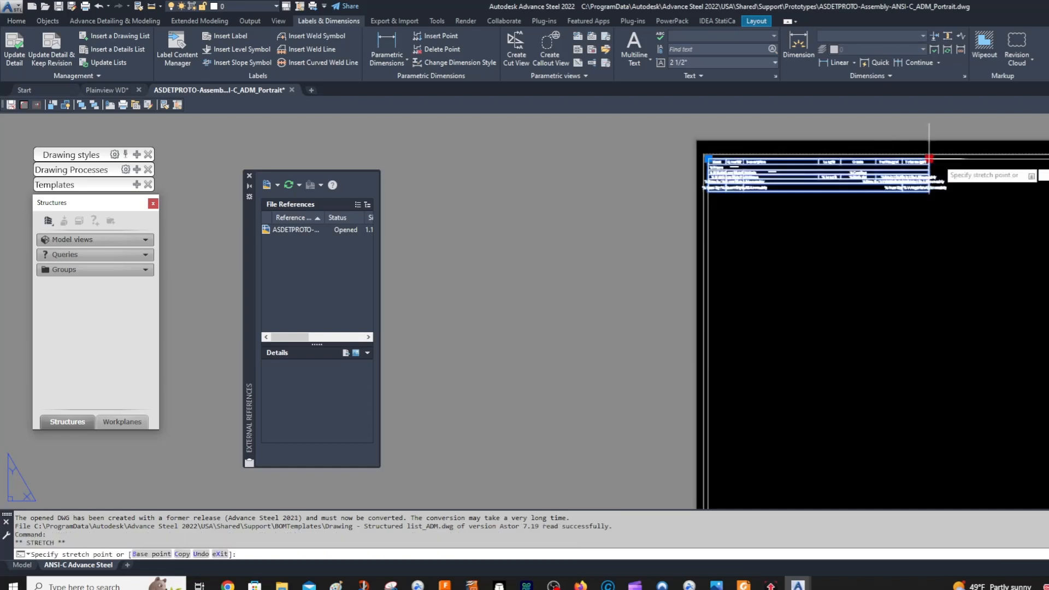
key("Escape")
middle_click_drag(898, 197, 654, 179)
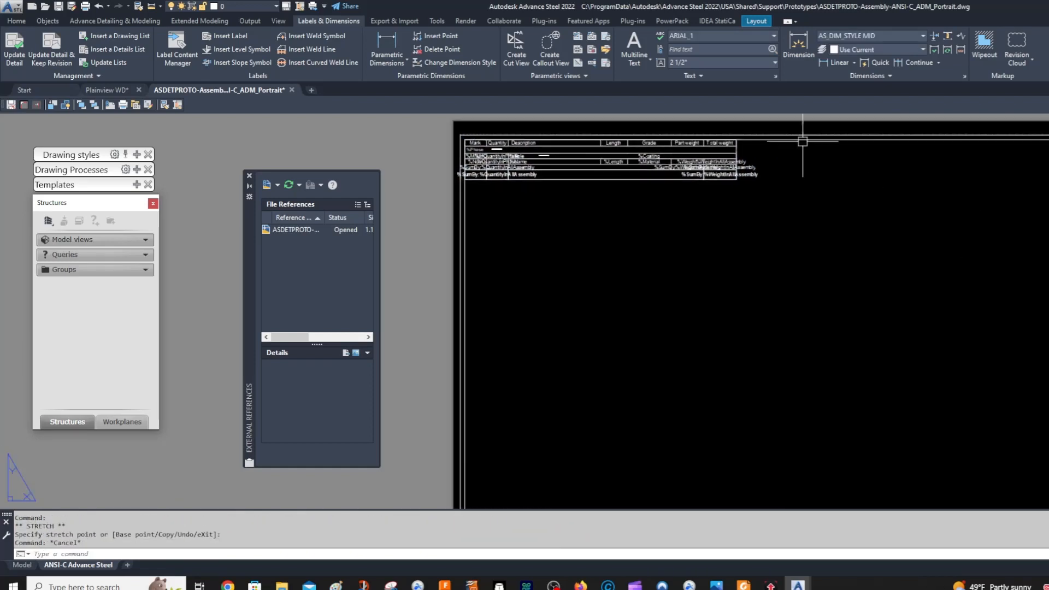
left_click(129, 35)
left_click(1027, 144)
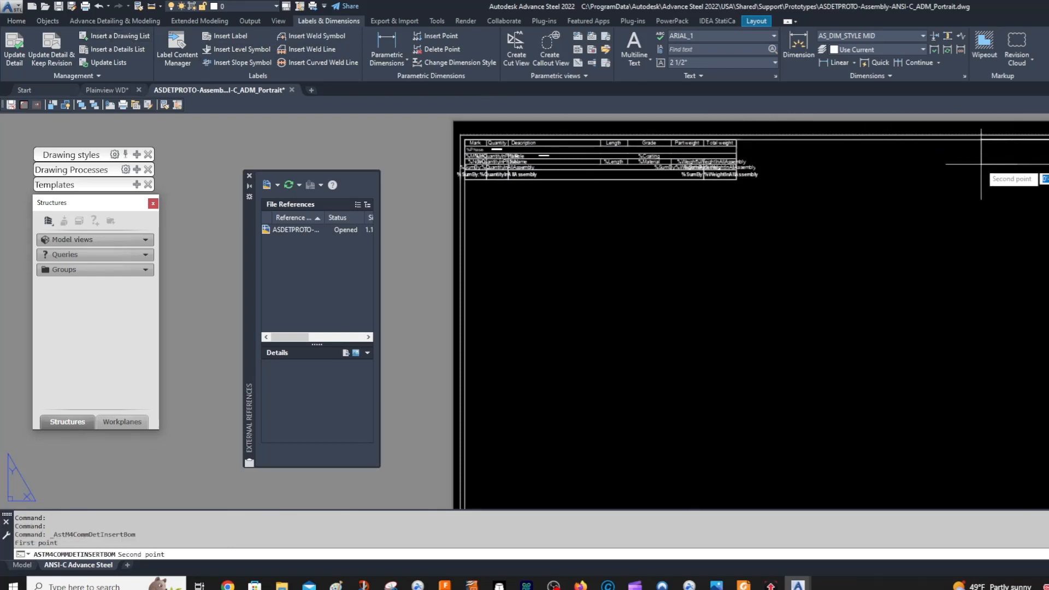
left_click(951, 171)
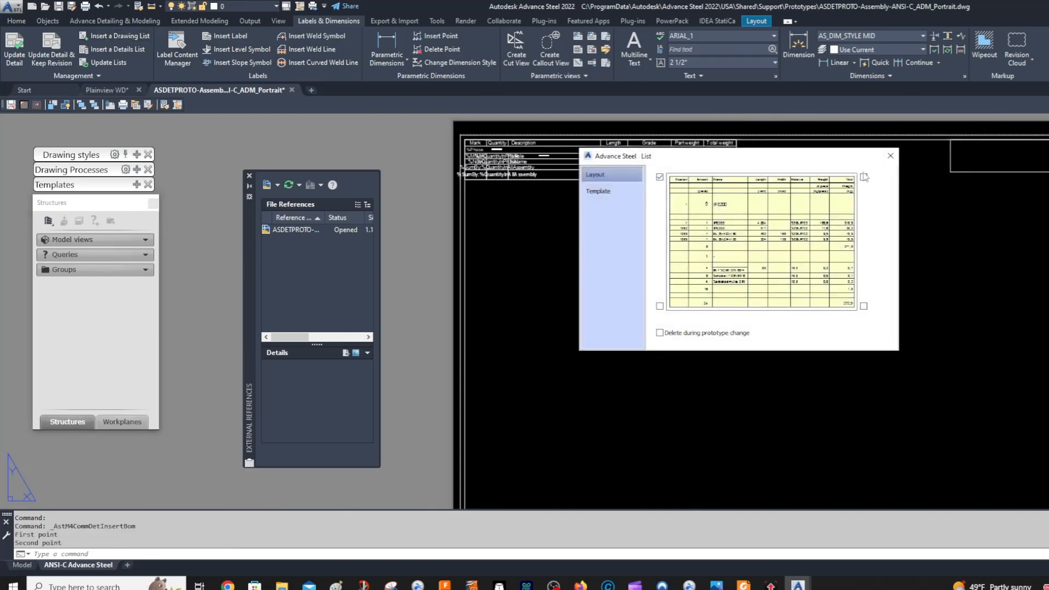
Anchor the new list at its upper-right corner, assign the template Drawing - Bolt list.dwg and close its settings.
left_click(864, 177)
left_click(599, 193)
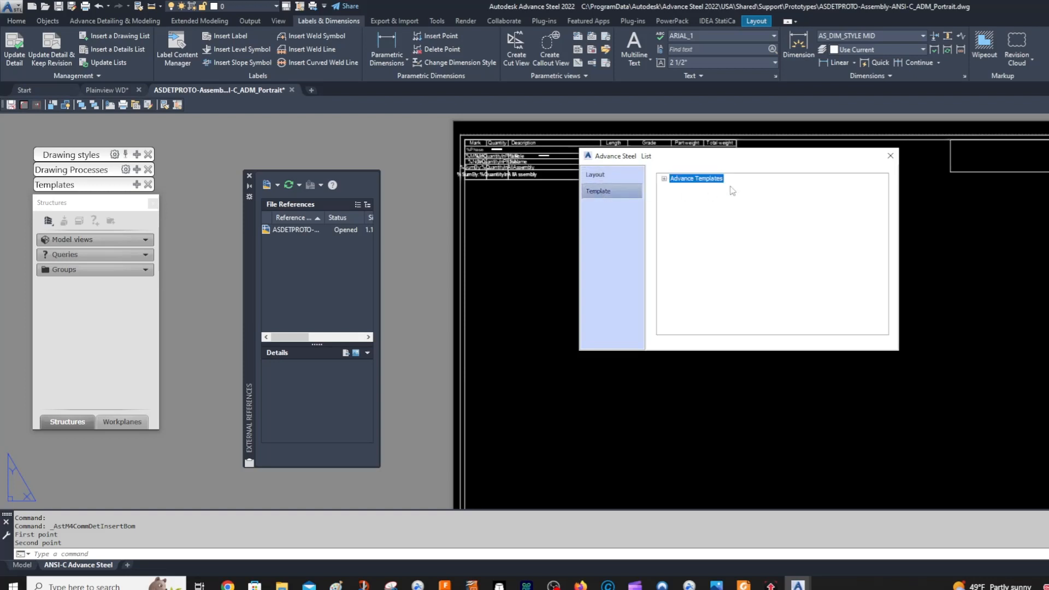
left_click(663, 180)
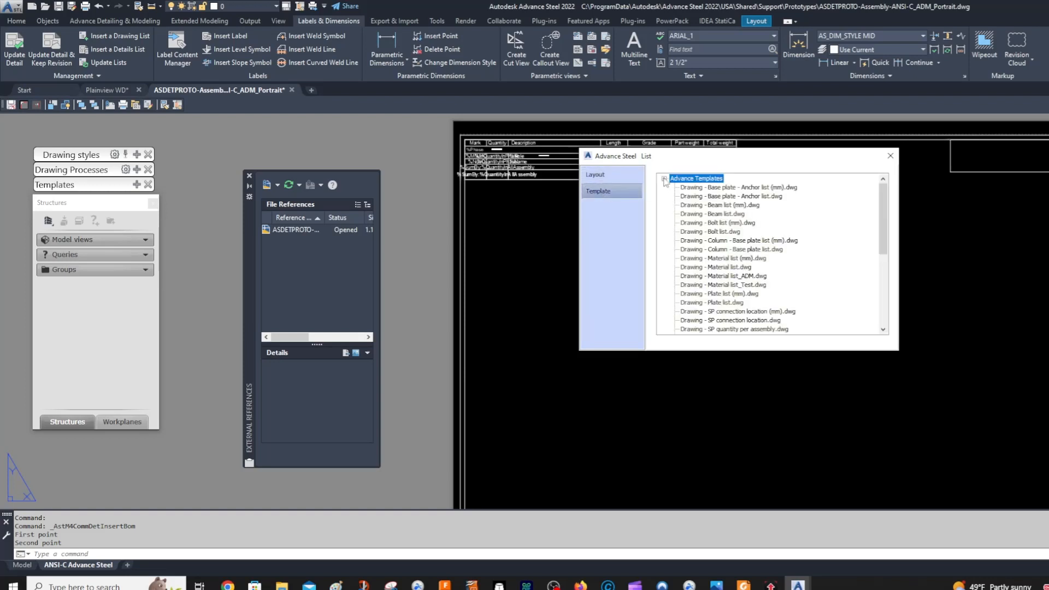
left_click(718, 233)
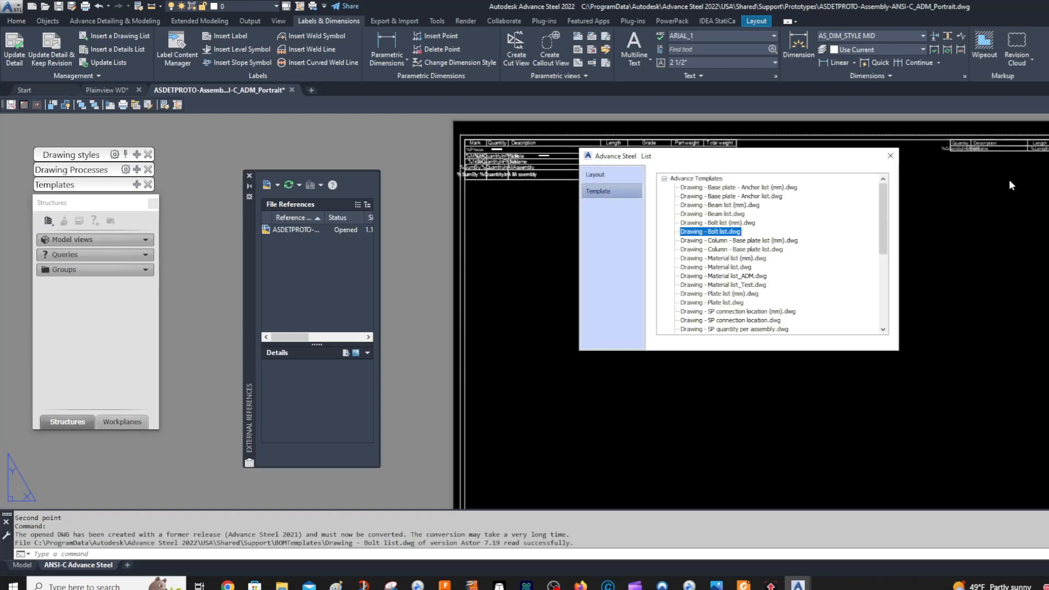
left_click(889, 156)
scroll(900, 182, "down", 5)
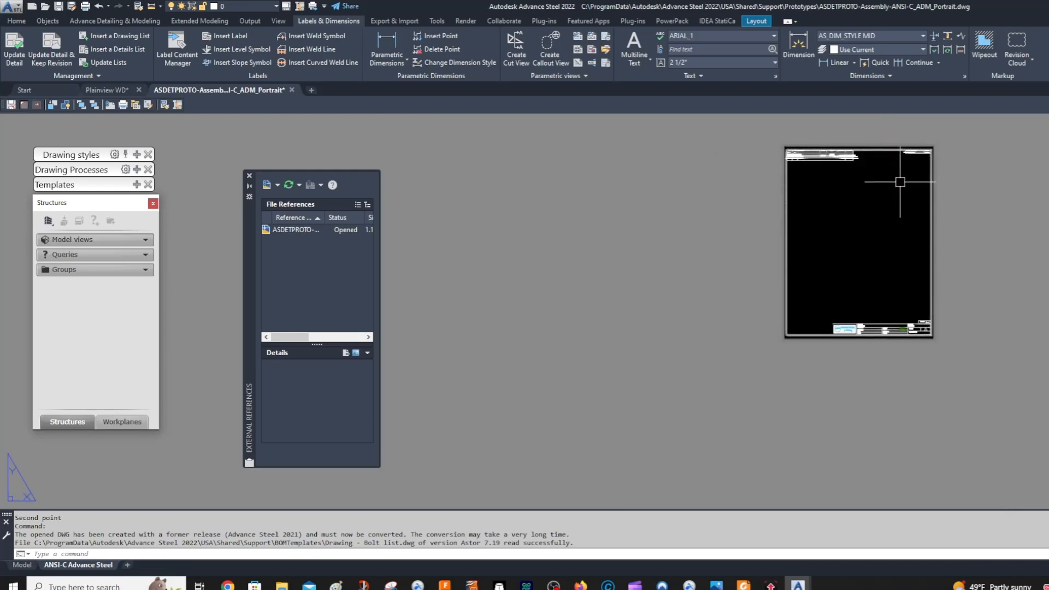
middle_click_drag(840, 285, 770, 314)
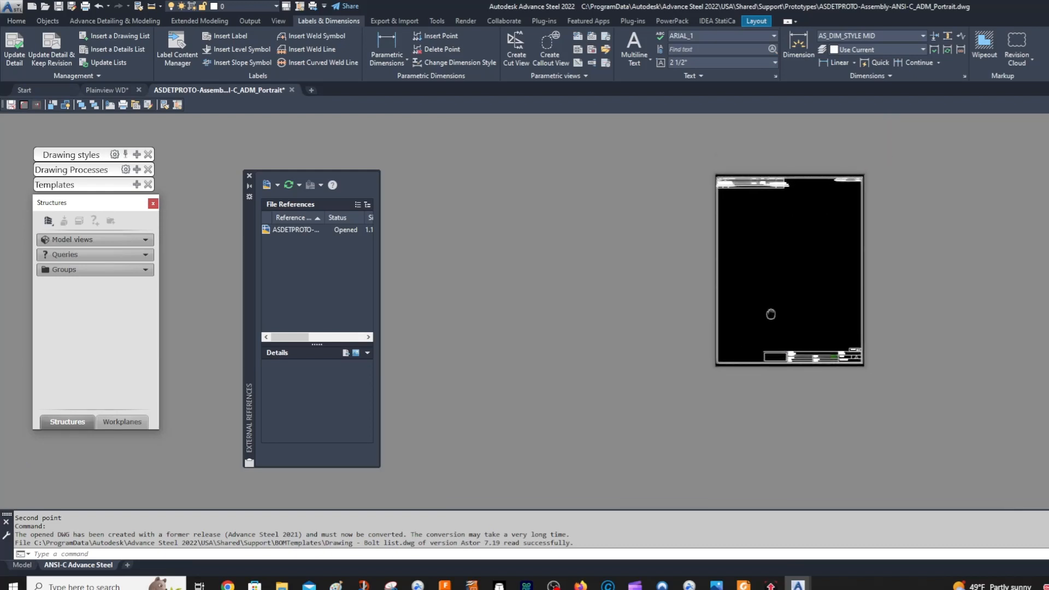
scroll(754, 355, "up", 5)
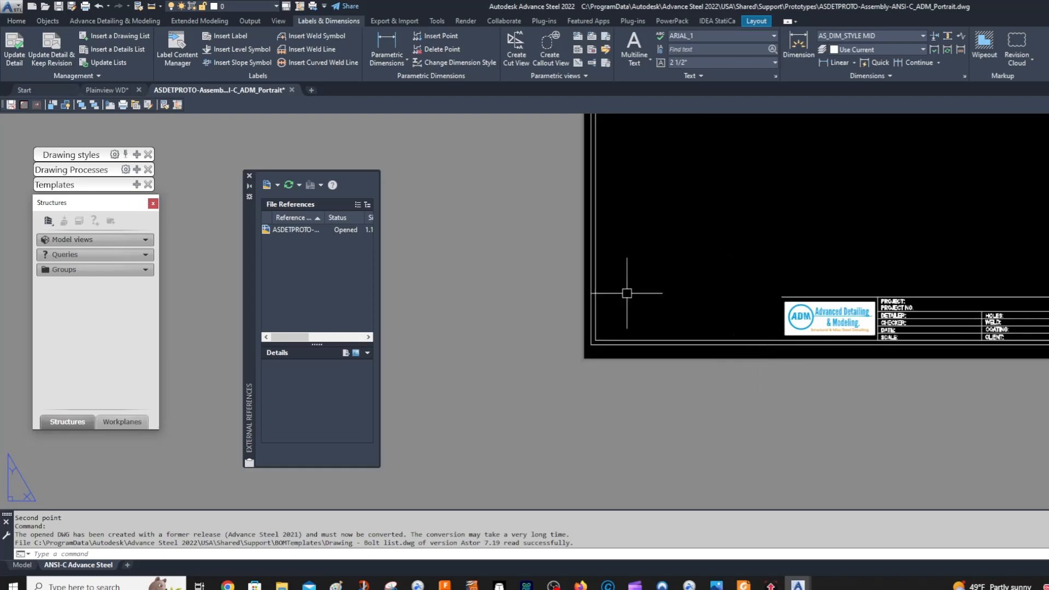
scroll(594, 344, "up", 4)
scroll(559, 323, "down", 4)
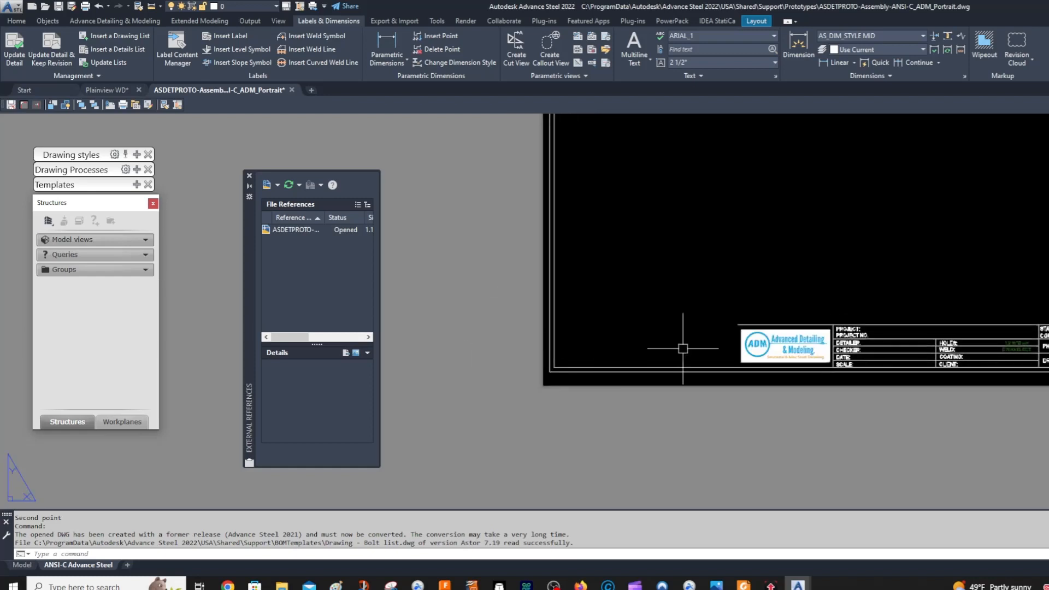
scroll(754, 328, "up", 3)
middle_click_drag(752, 326, 846, 314)
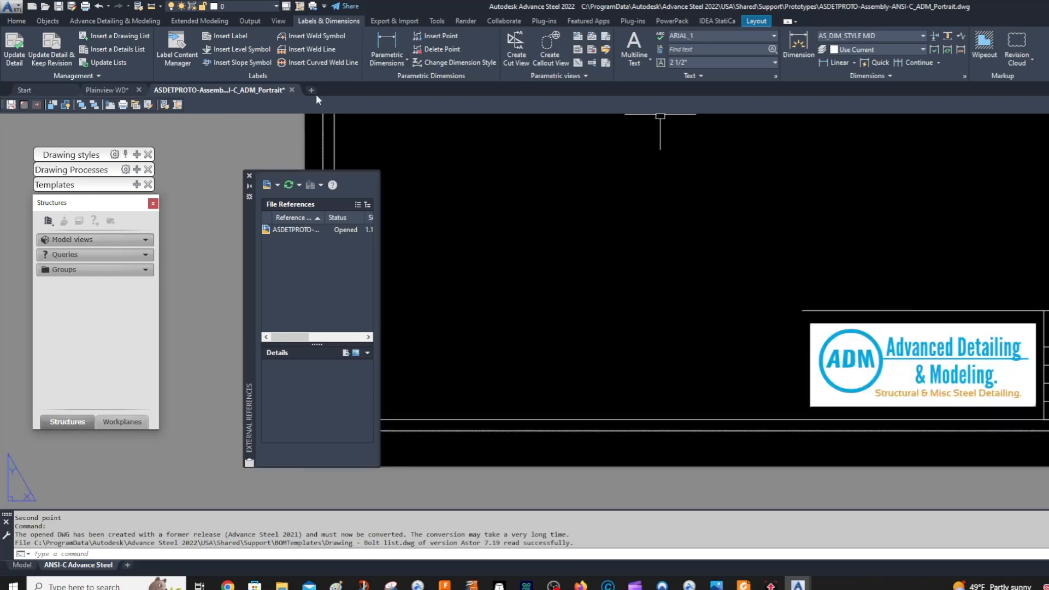
left_click(97, 74)
left_click(36, 102)
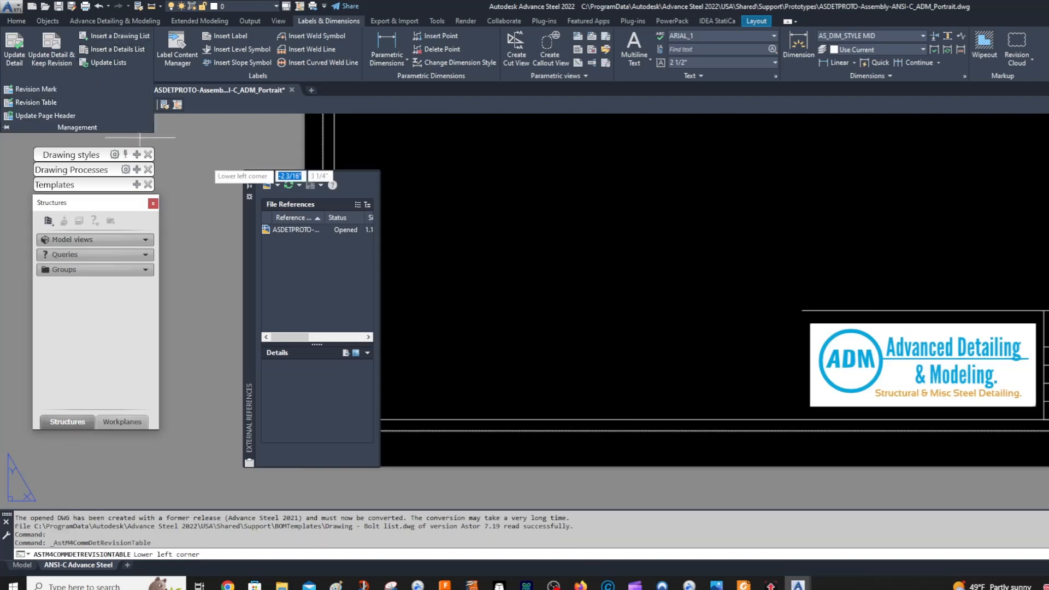
scroll(811, 271, "down", 2)
left_click(807, 289)
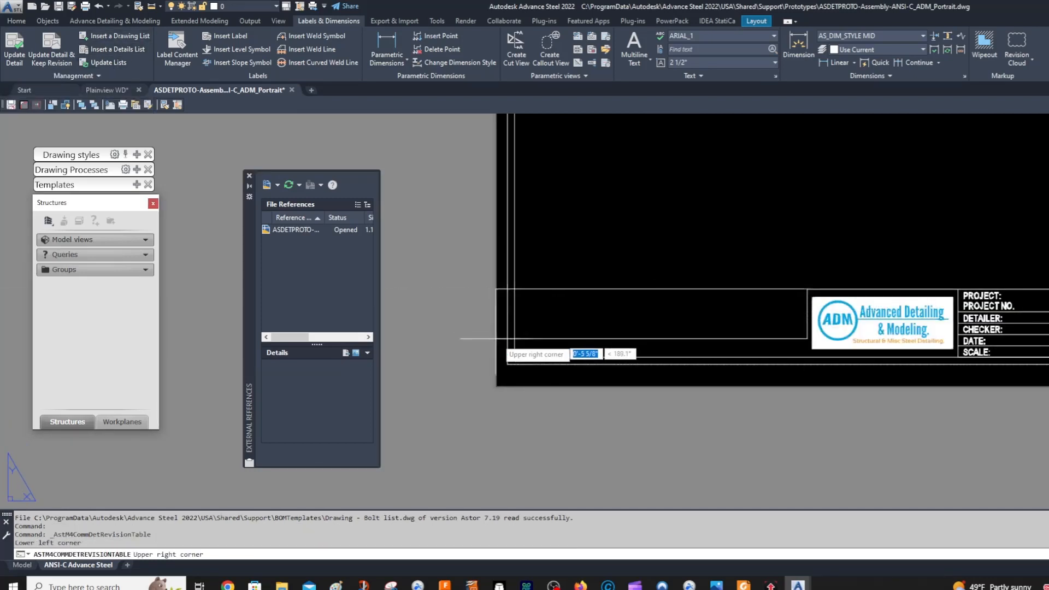
scroll(792, 229, "up", 2)
key("Escape")
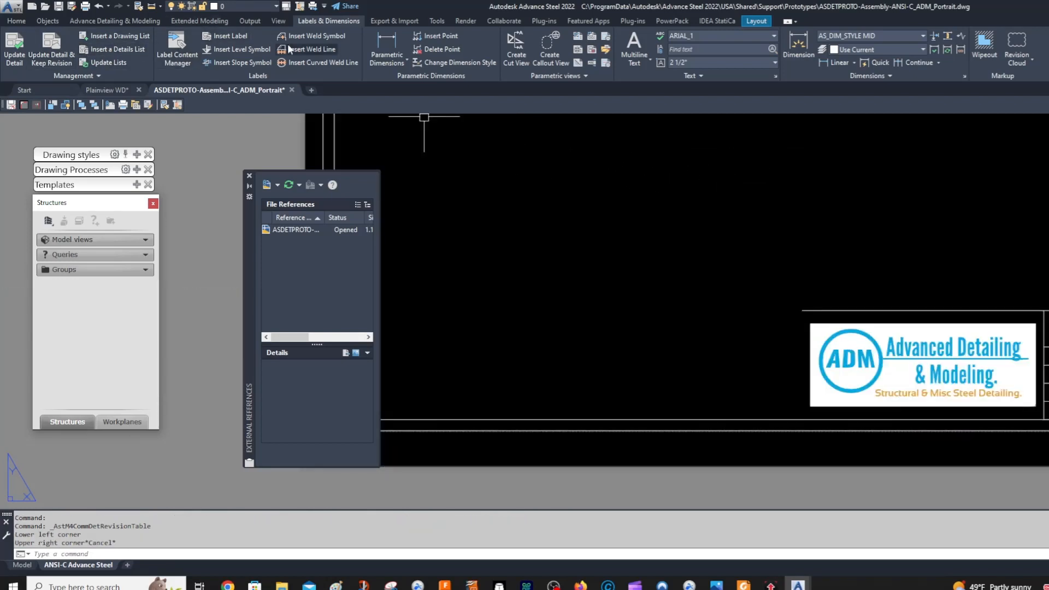
Insert a revision table from the frame's inner lower-left corner to the title block's upper-left corner and close its settings.
left_click(91, 74)
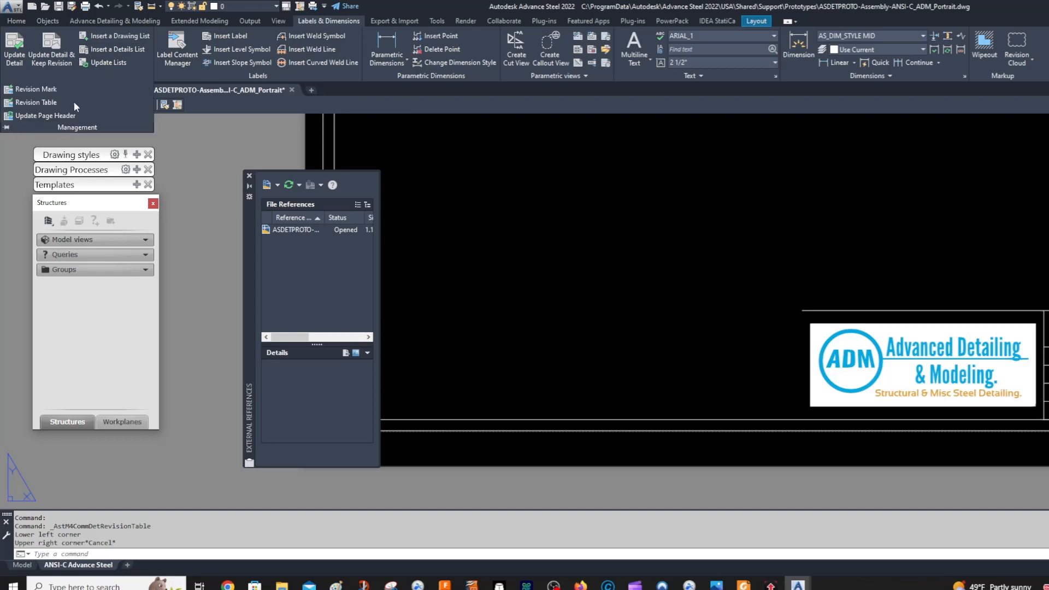
left_click(57, 103)
scroll(601, 274, "down", 4)
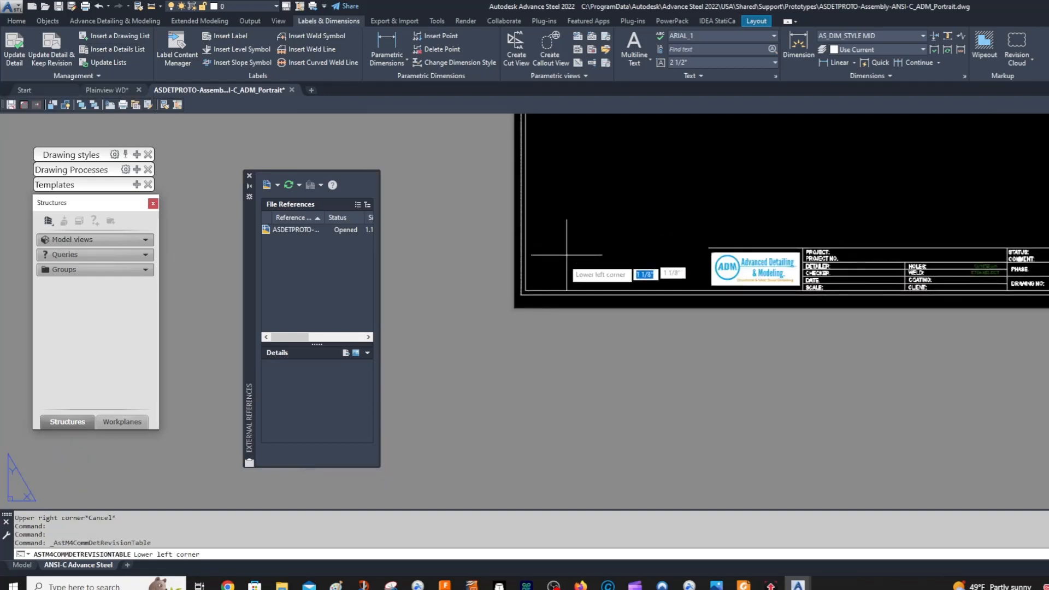
left_click(525, 290)
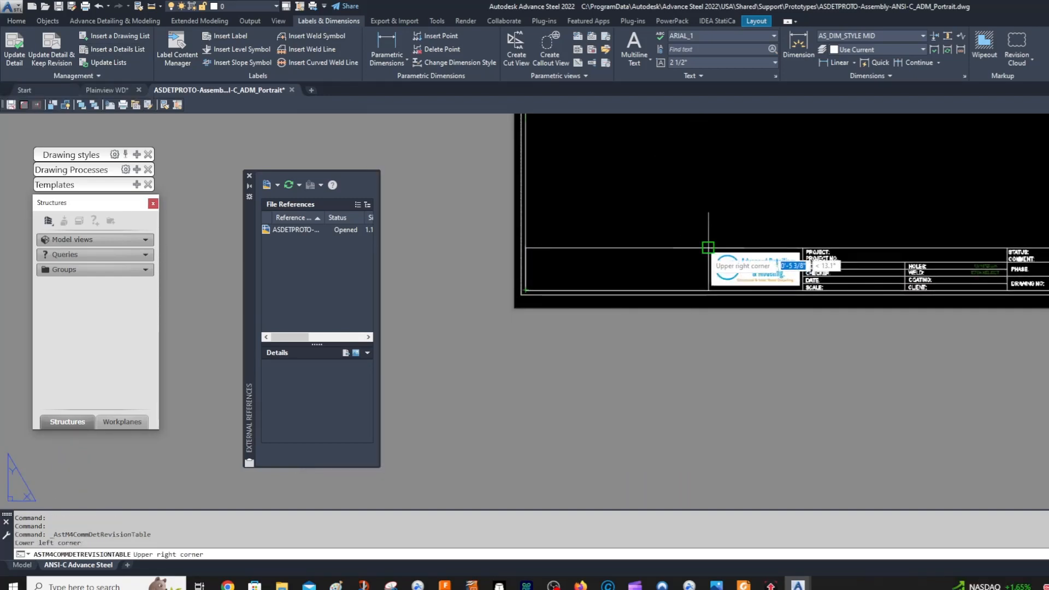
left_click(710, 241)
left_click(886, 156)
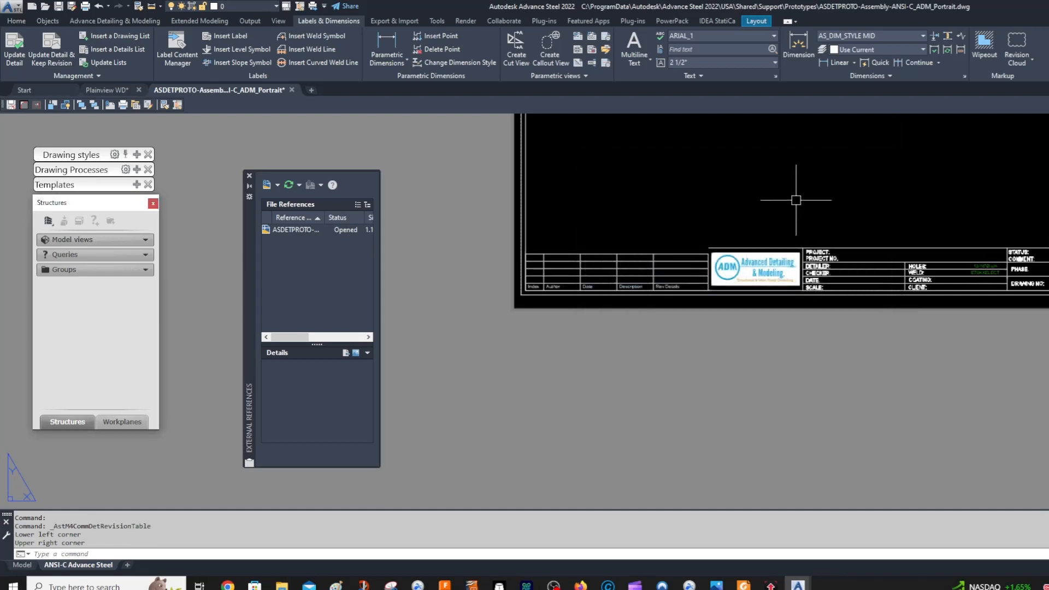
Try to stretch the revision table by its upper-right corner grip, then deselect it.
scroll(620, 227, "up", 5)
middle_click_drag(873, 288, 904, 298)
scroll(903, 297, "down", 2)
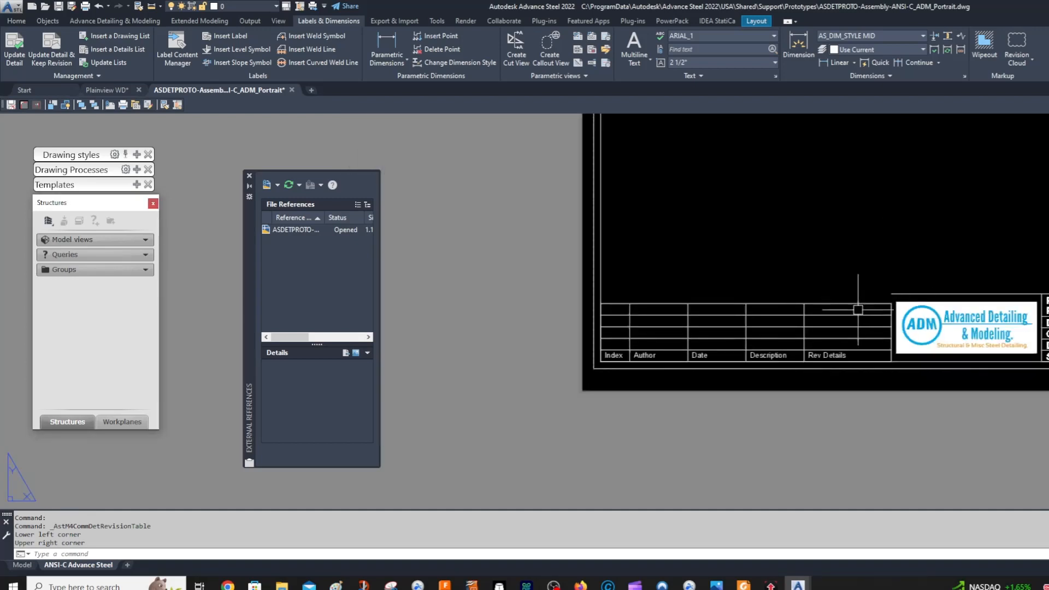
middle_click_drag(923, 290, 838, 283)
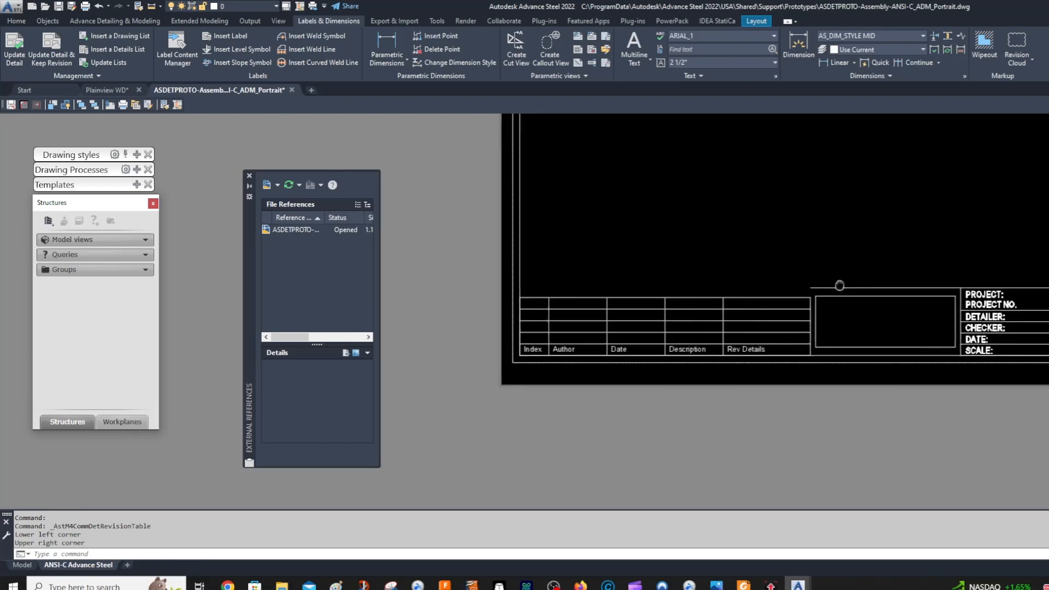
scroll(837, 280, "down", 2)
scroll(909, 336, "down", 2)
middle_click_drag(907, 334, 892, 323)
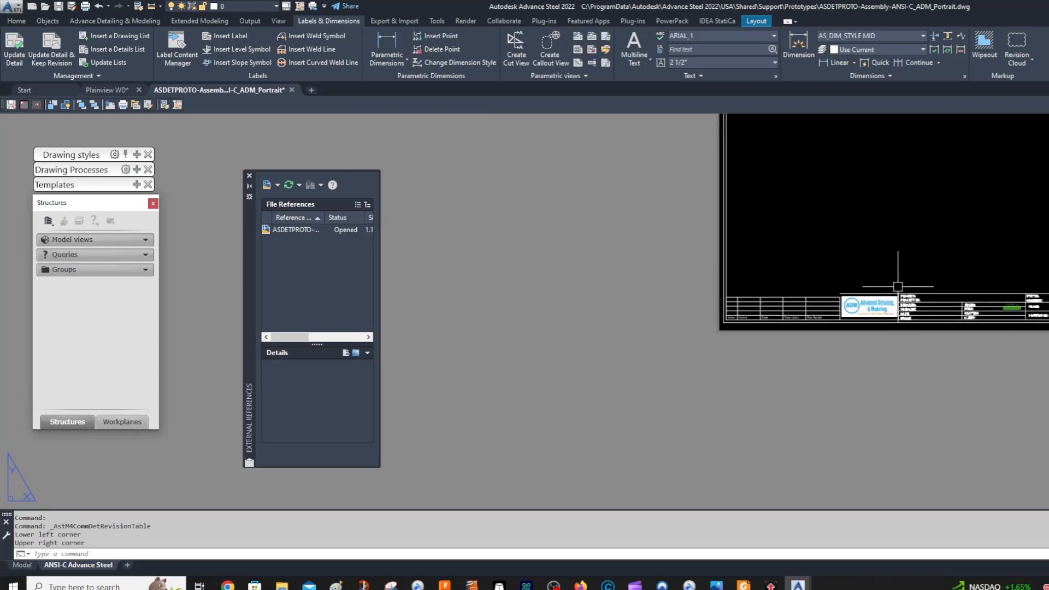
scroll(836, 284, "up", 5)
left_click(811, 289)
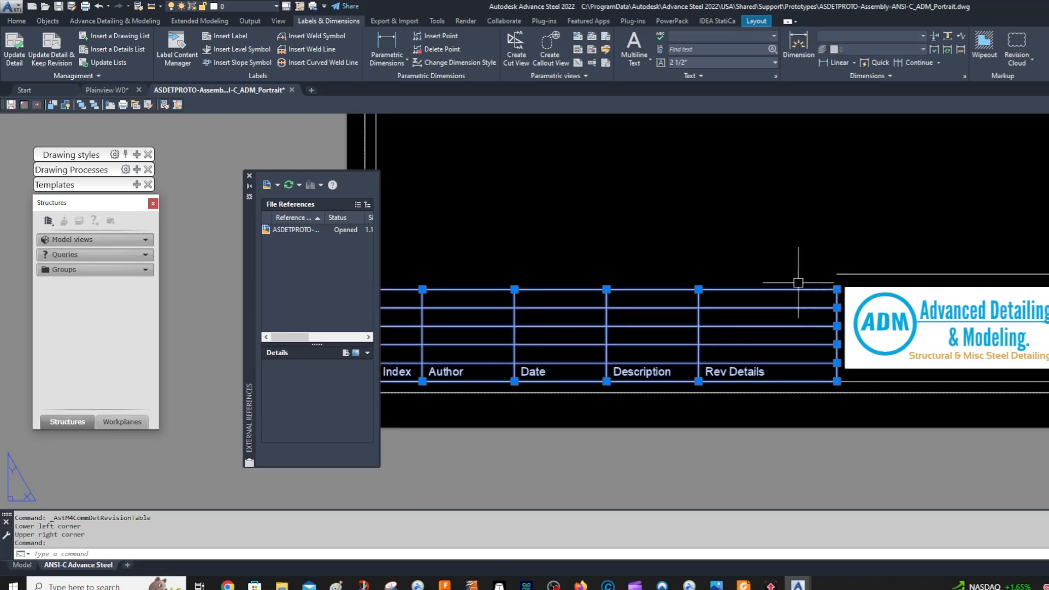
middle_click_drag(798, 283, 949, 276)
left_click(981, 294)
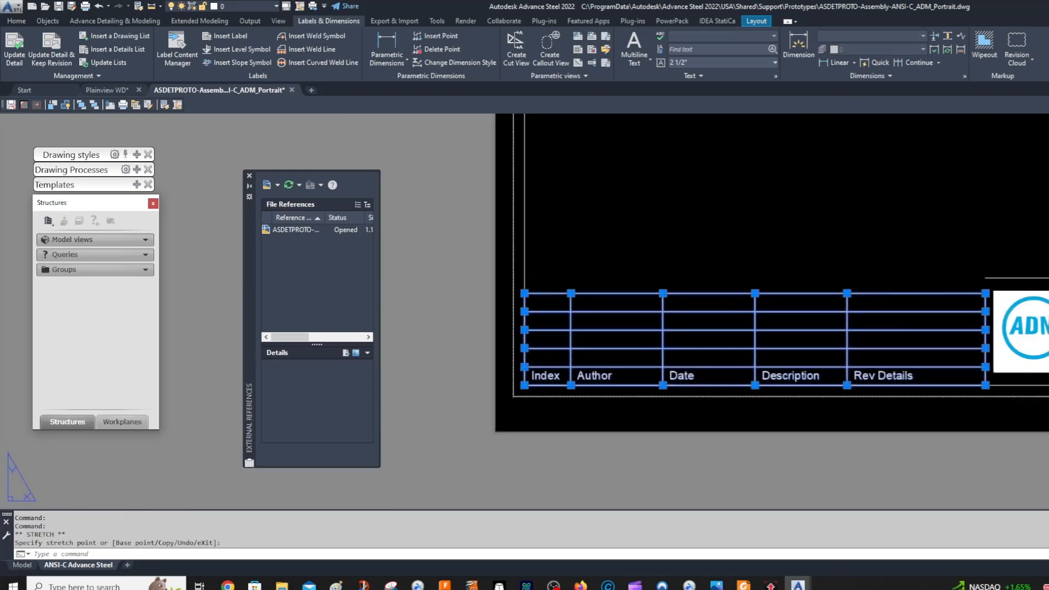
middle_click_drag(1040, 233, 977, 247)
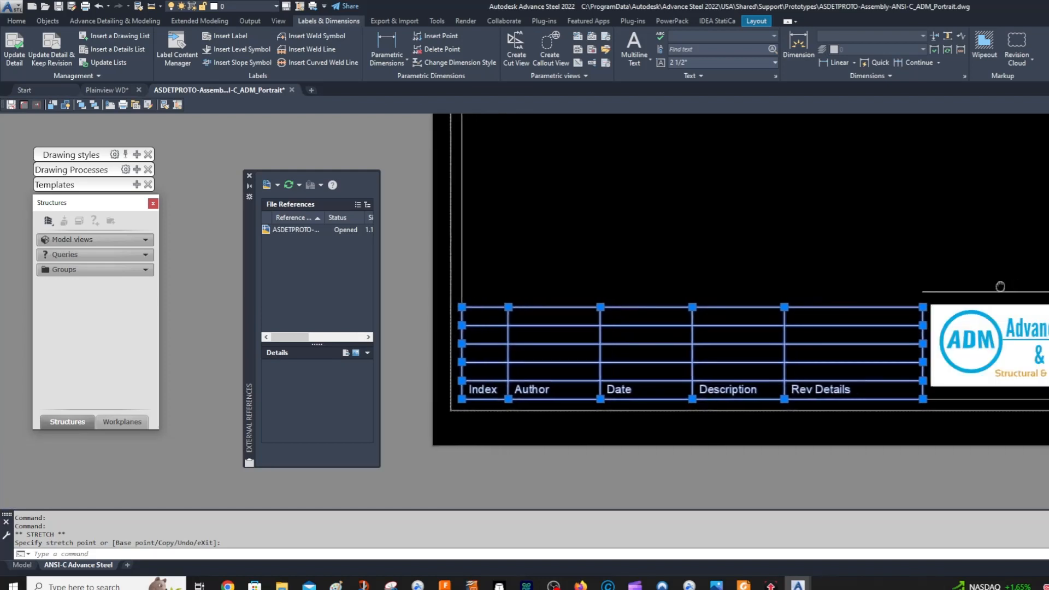
key("Escape")
Draw a vertical line from the left end of the title block's top line down to the frame's inner bottom line.
type("L")
key("Return")
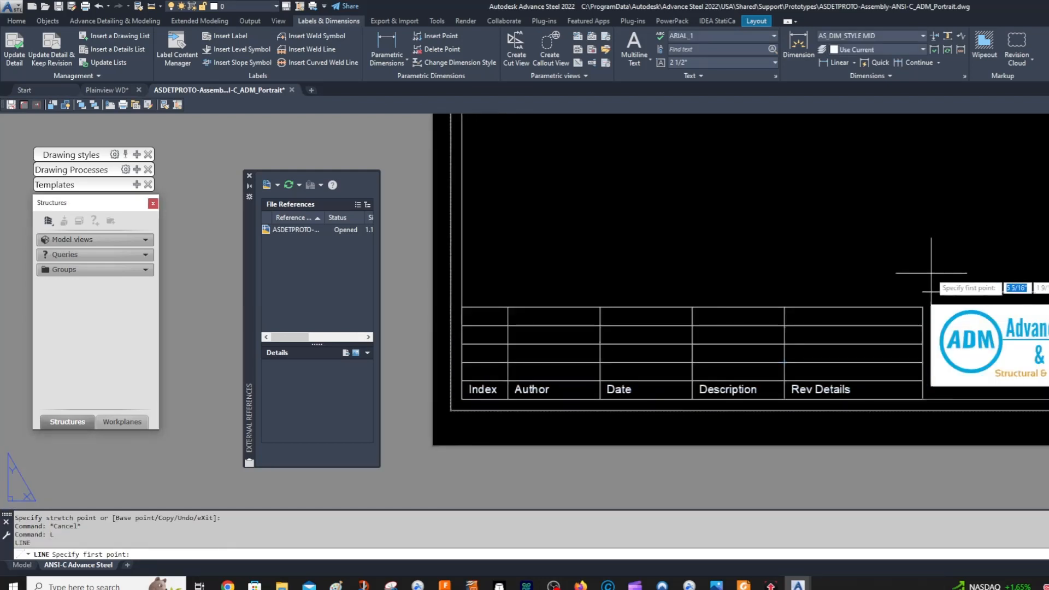
left_click(922, 292)
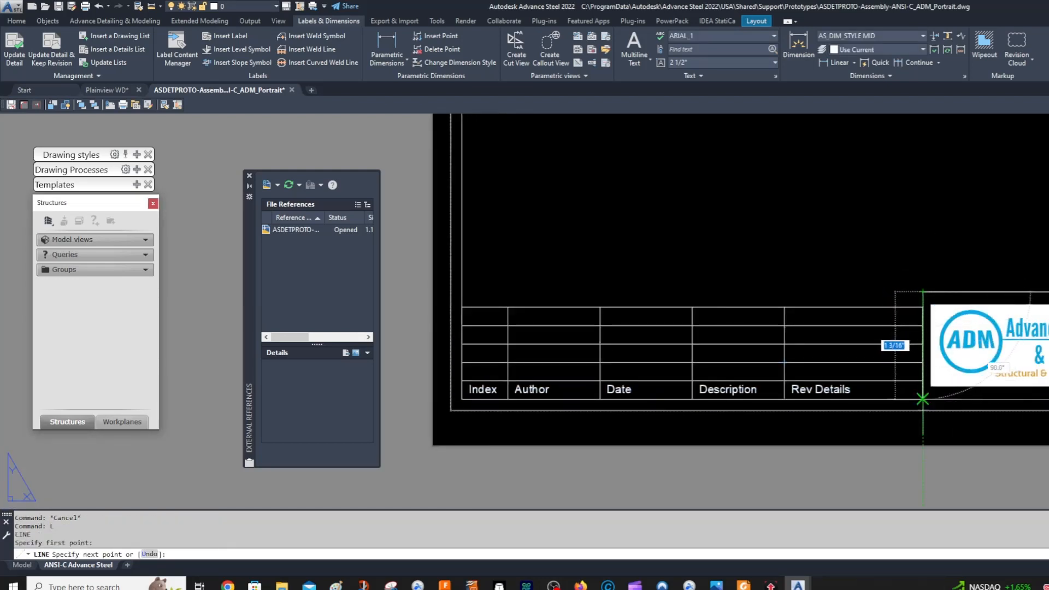
key("Escape")
Check the revision table and title block on the sheet and save the prototype drawing.
scroll(919, 264, "down", 4)
scroll(796, 264, "up", 5)
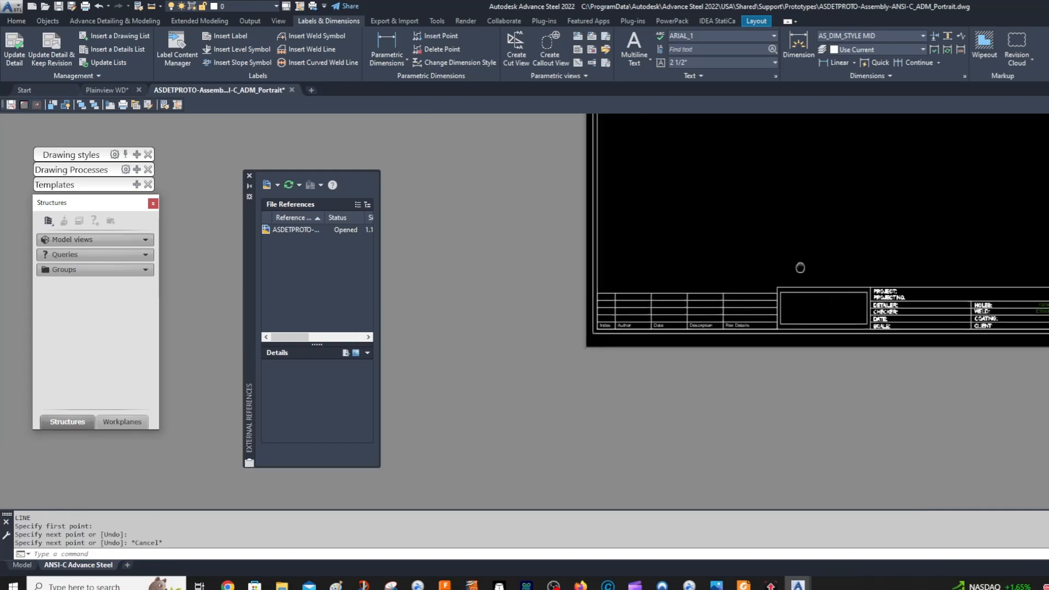
middle_click_drag(660, 309, 734, 318)
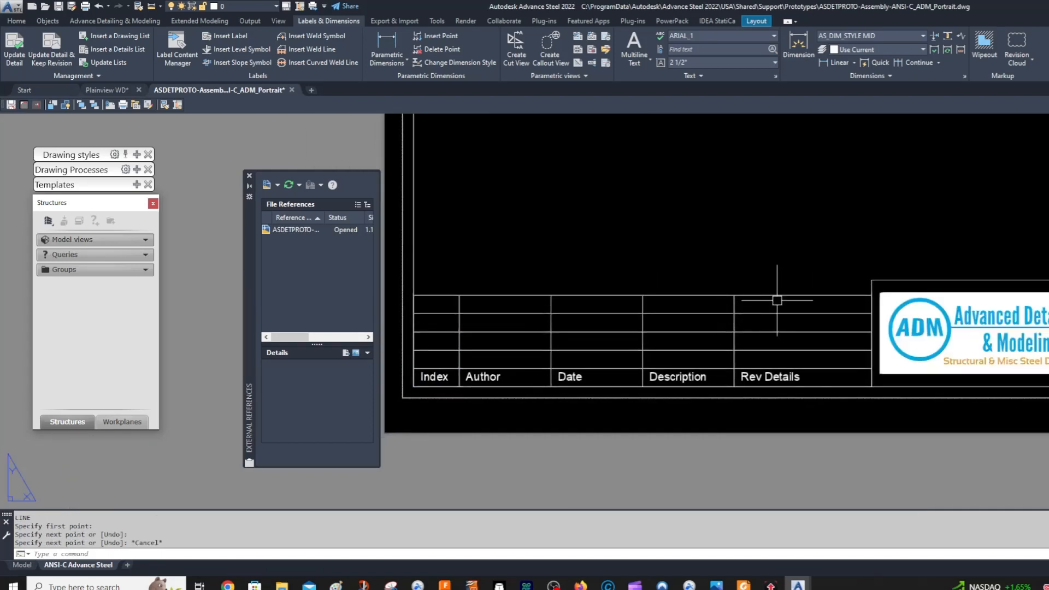
scroll(820, 237, "down", 4)
middle_click_drag(820, 237, 817, 243)
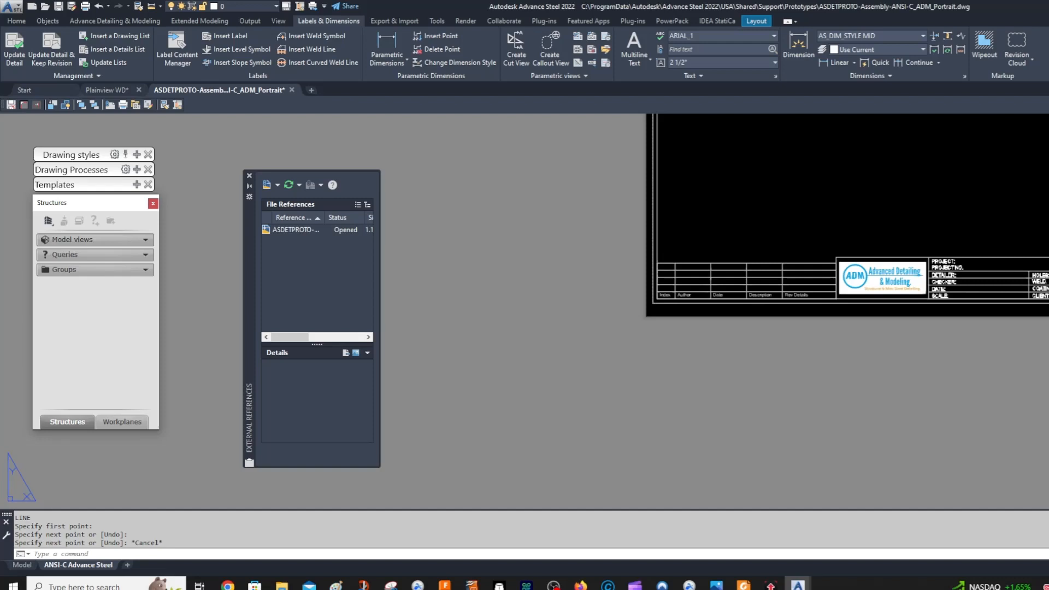
scroll(1011, 235, "down", 5)
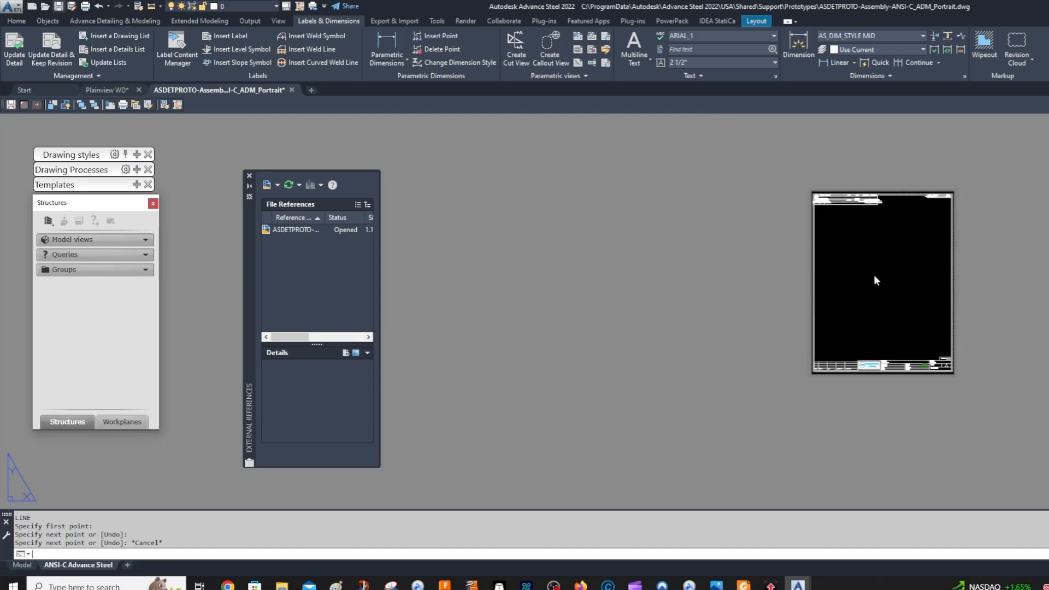
key("ctrl+s")
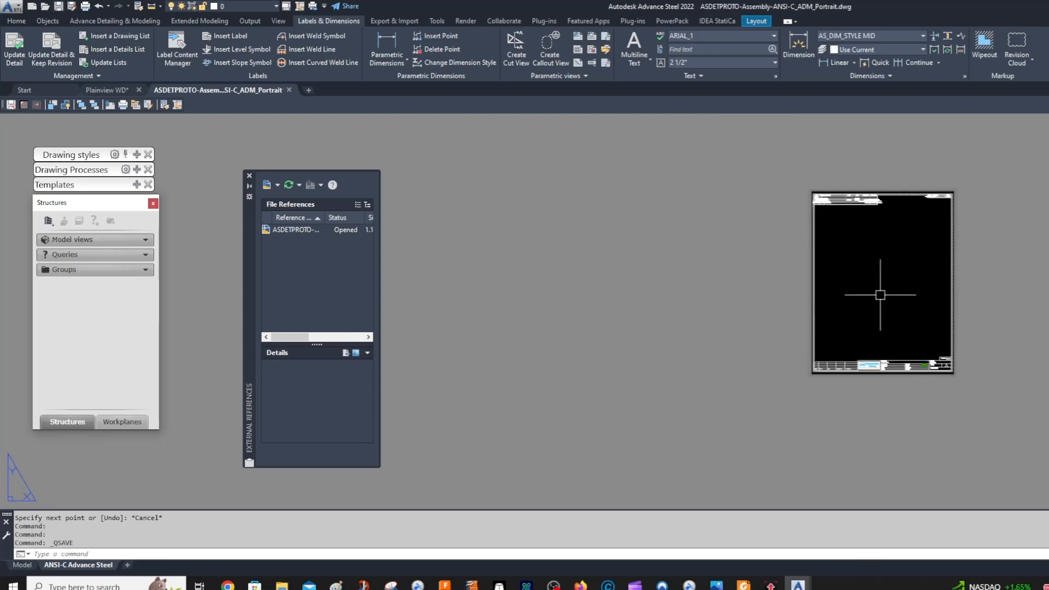
Review the ANSI-C Advance Steel layout's page setup and its plot area choices, then close it without making changes.
type("RESET")
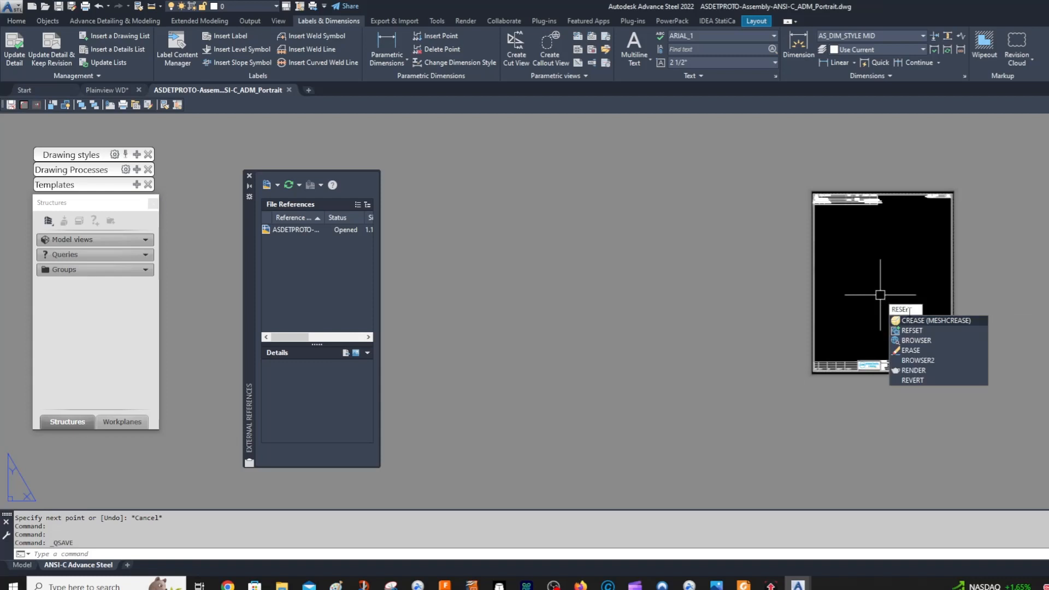
key("Escape")
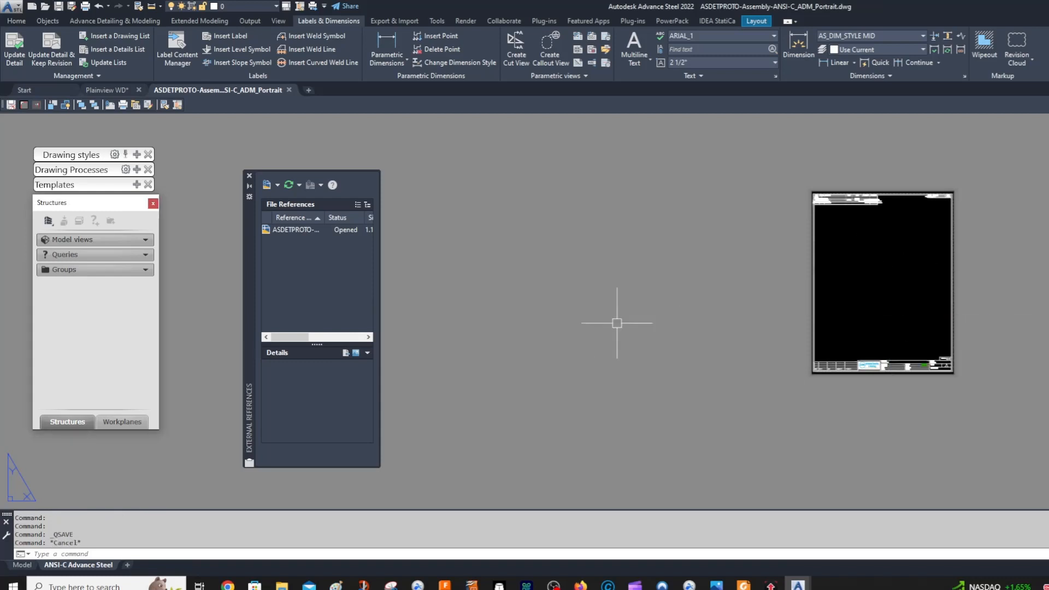
right_click(79, 568)
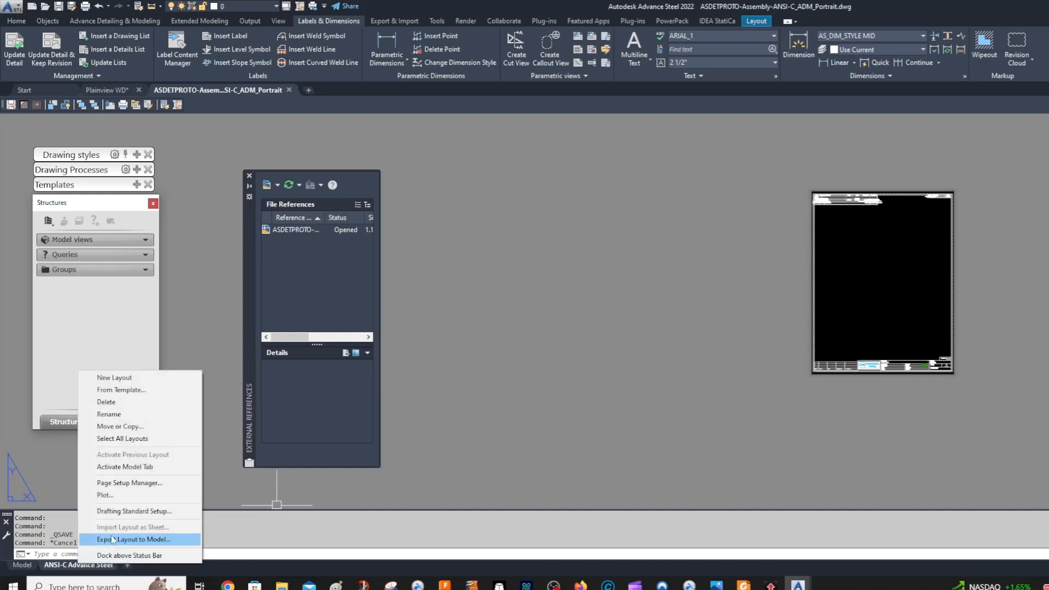
left_click(130, 484)
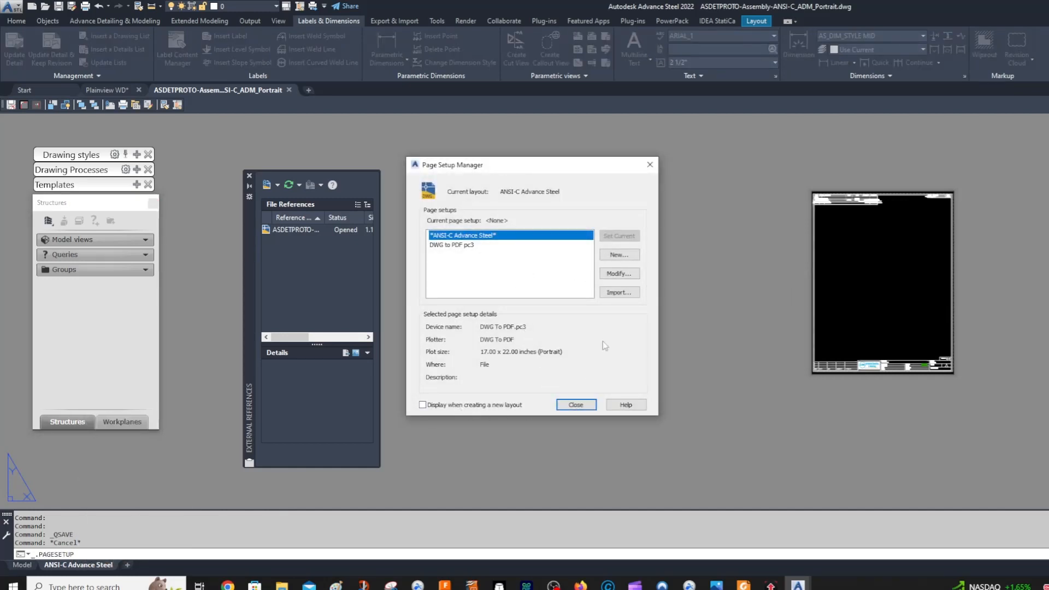
left_click(610, 273)
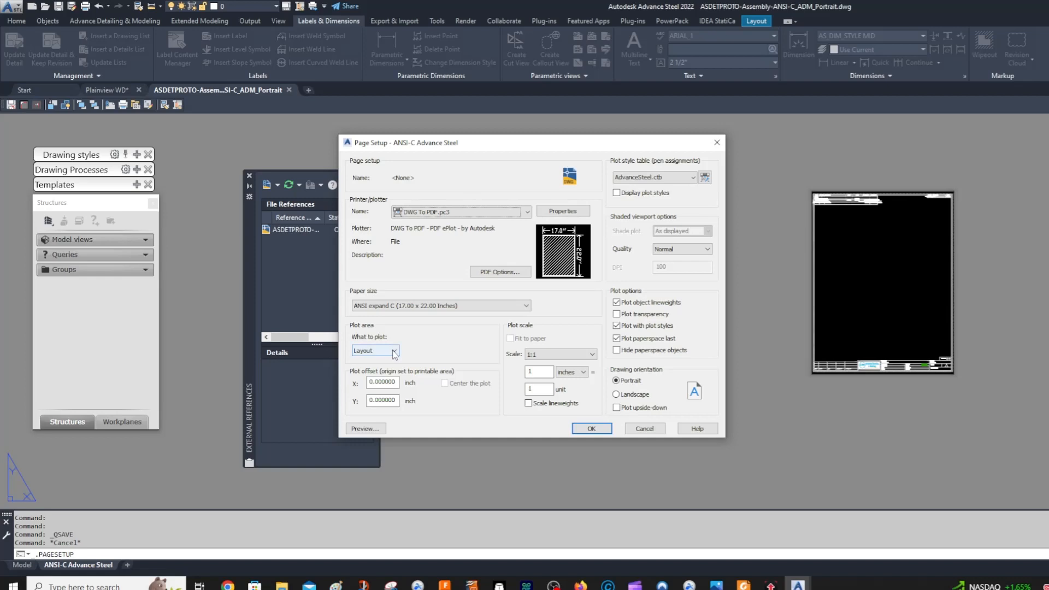
left_click(394, 353)
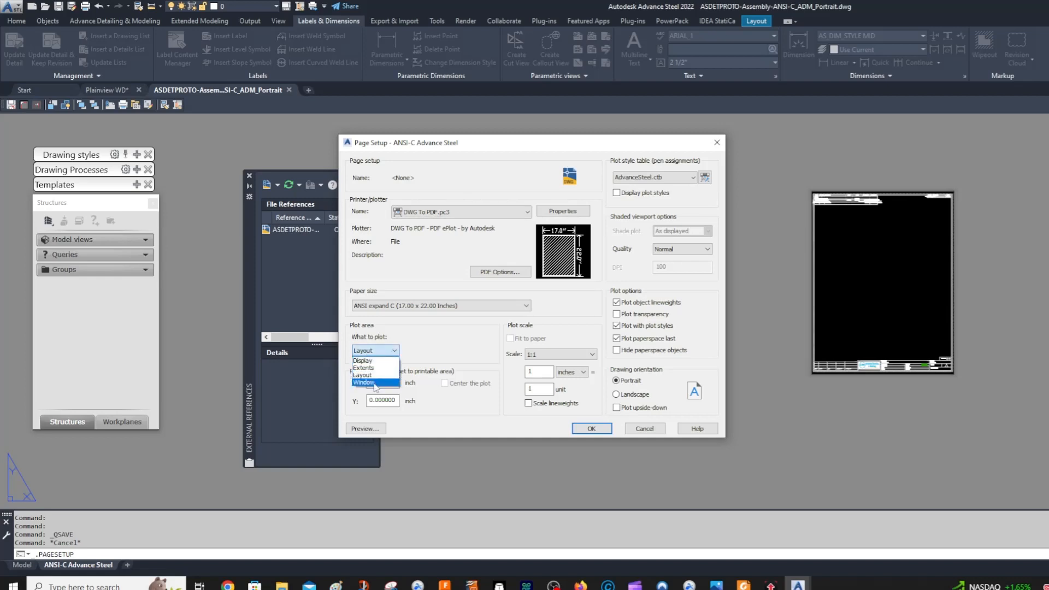
left_click(441, 342)
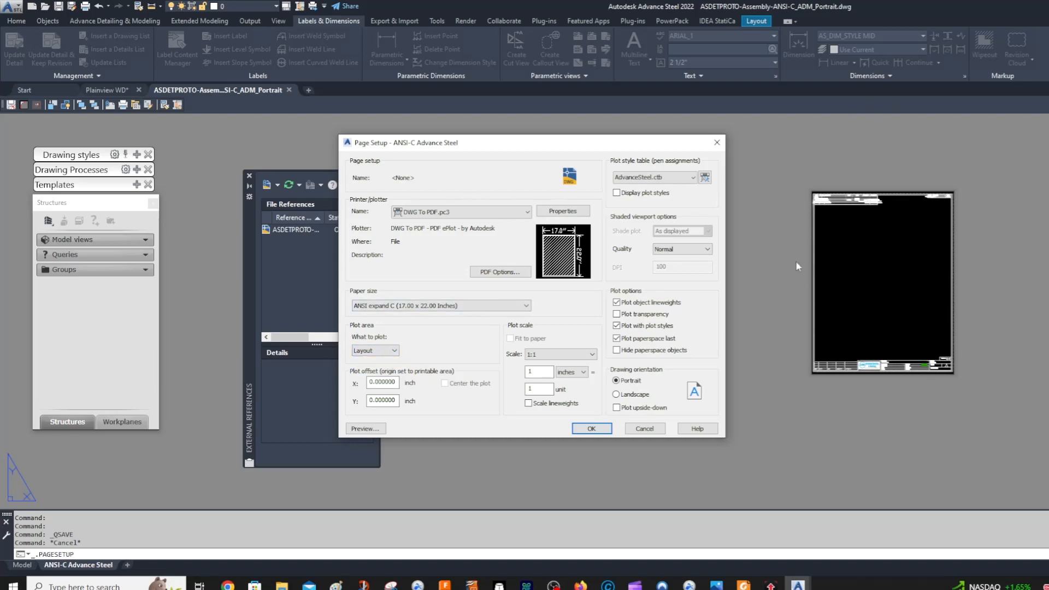
left_click(650, 431)
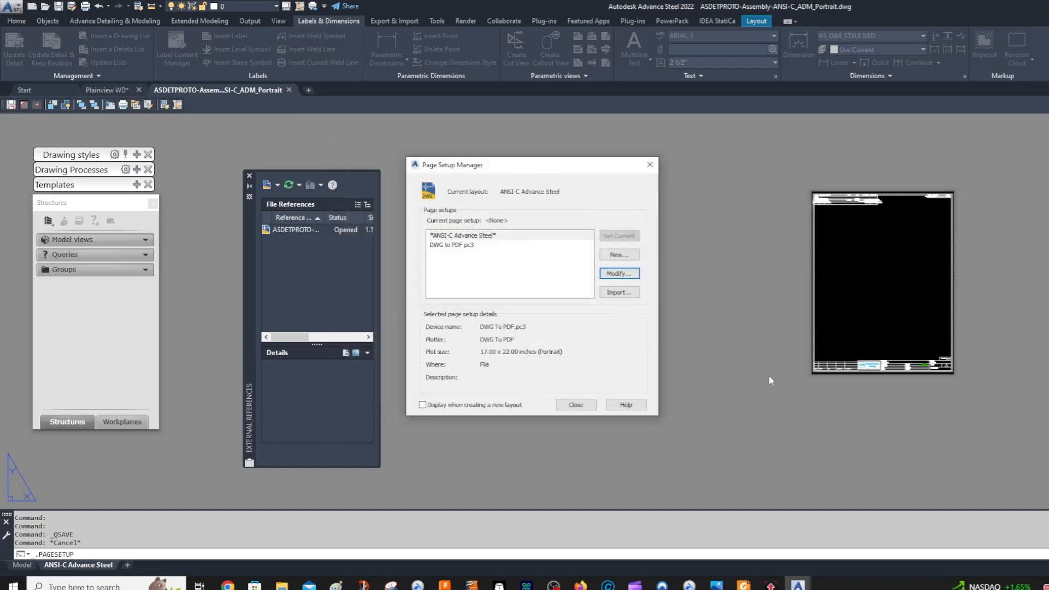
left_click(592, 409)
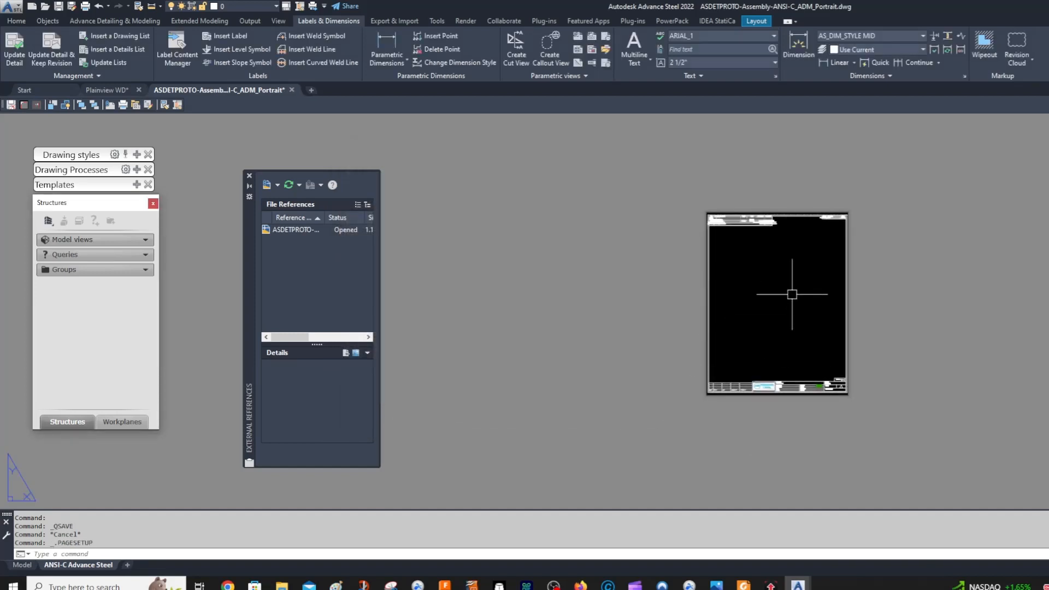
Plot the ANSI-C Advance Steel layout with DWG To PDF.pc3 at 1:1, overwriting the existing PDF.
type("plot")
key("Return")
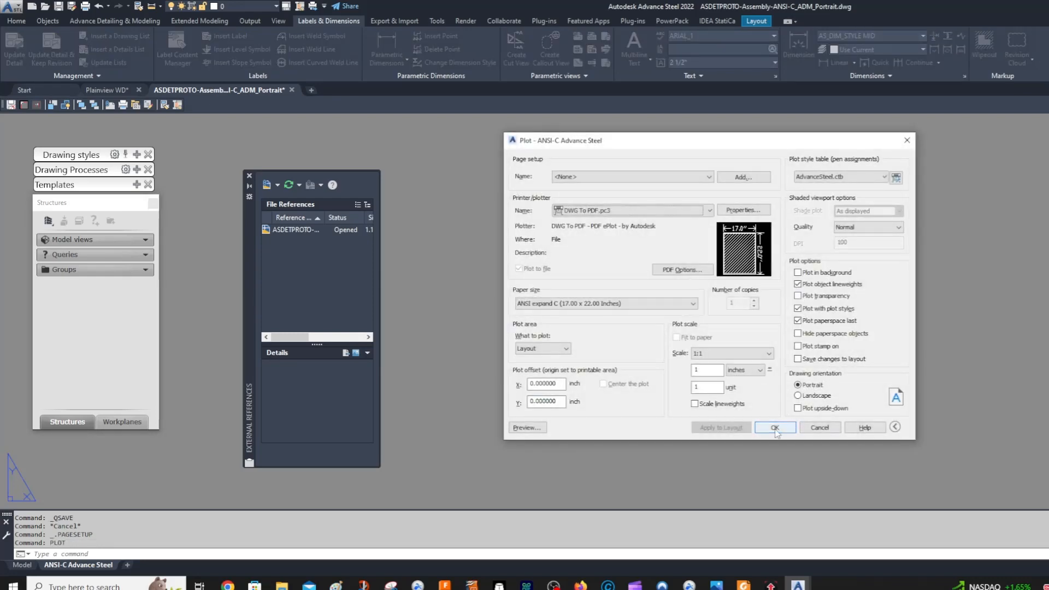
left_click(774, 427)
left_click(764, 396)
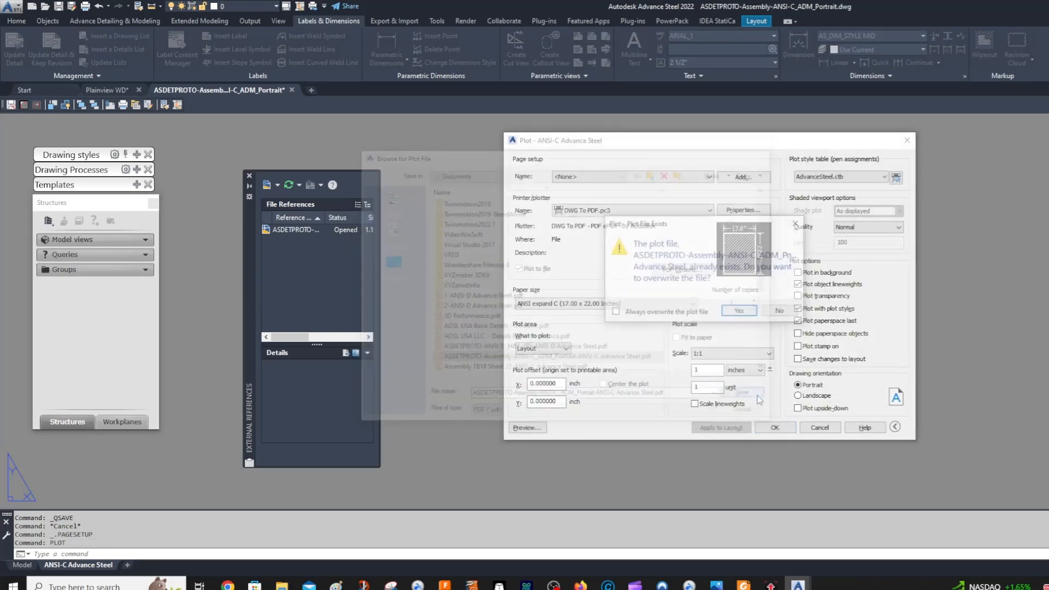
left_click(750, 315)
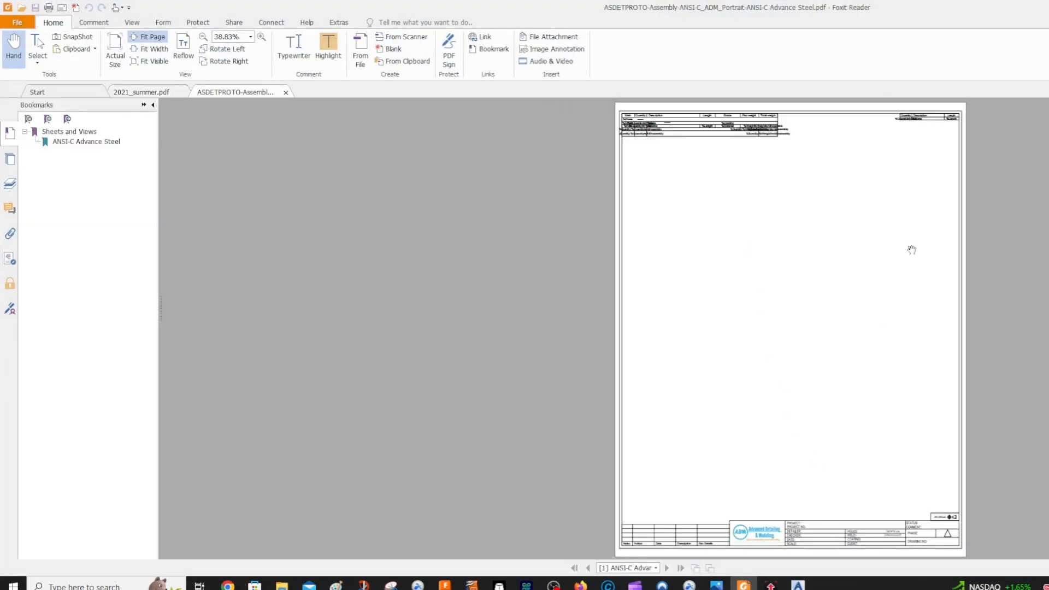
Close the plotted PDF, switch back to Advance Steel and close the prototype drawing with its changes saved.
left_click(285, 93)
key("alt+Tab")
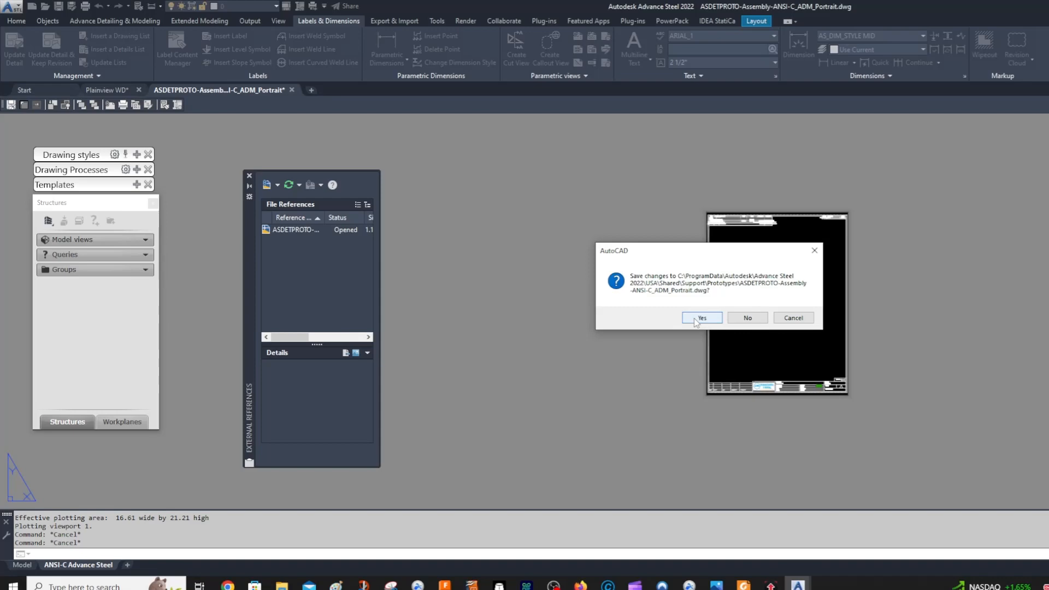
left_click(697, 319)
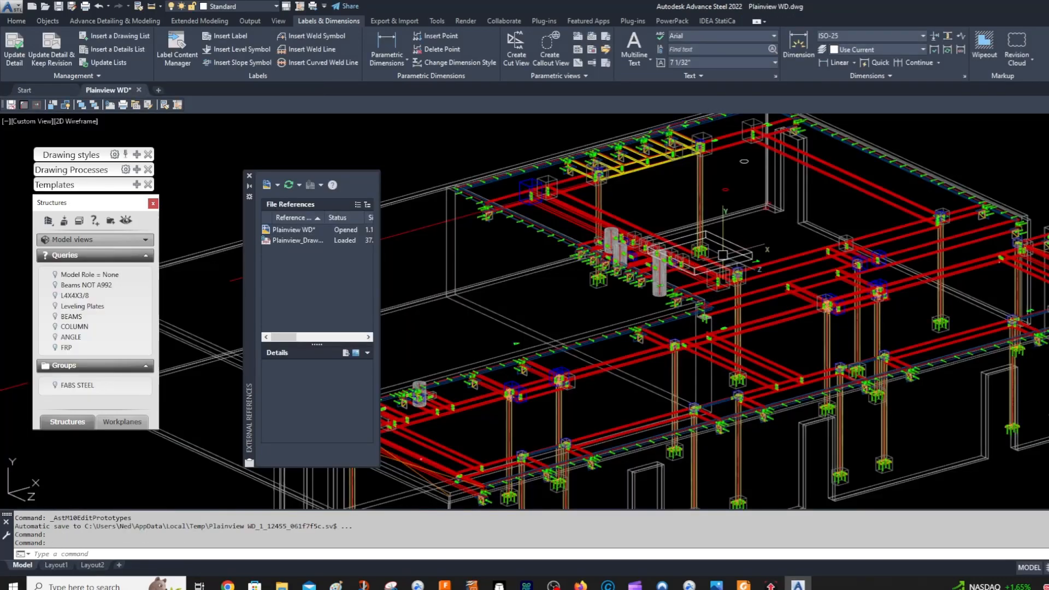
Open the Document Manager and expand the up-to-date details to find the column assembly drawings C1 to C11.
middle_click_drag(723, 255, 816, 264)
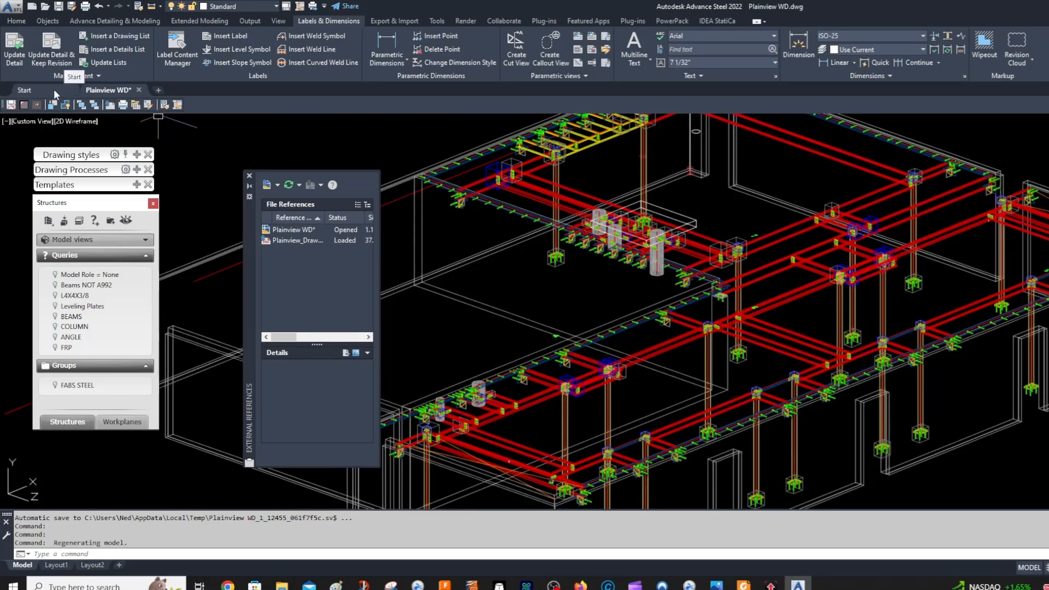
left_click(249, 20)
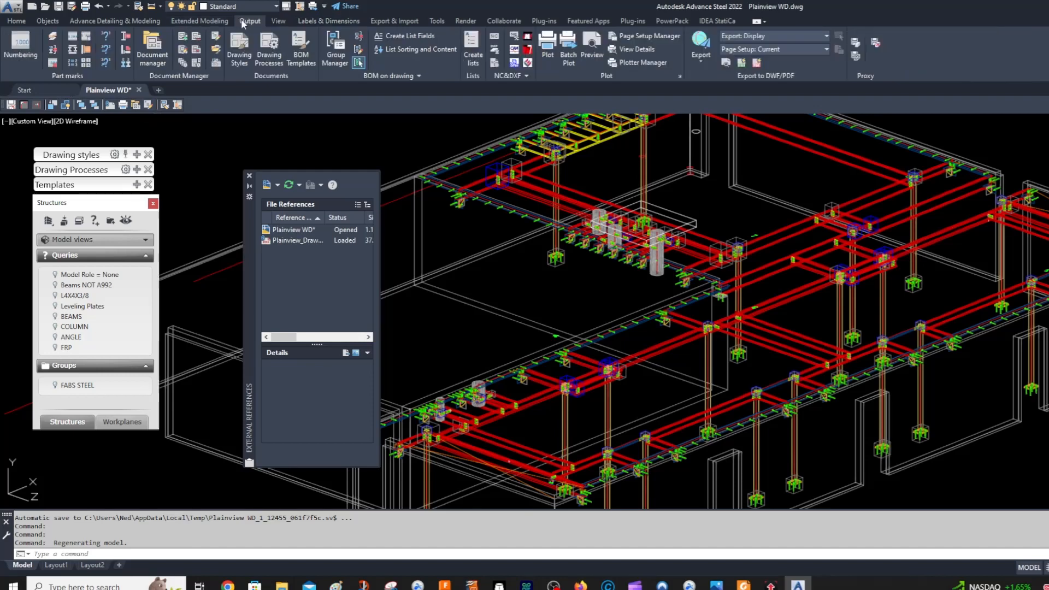
left_click(160, 52)
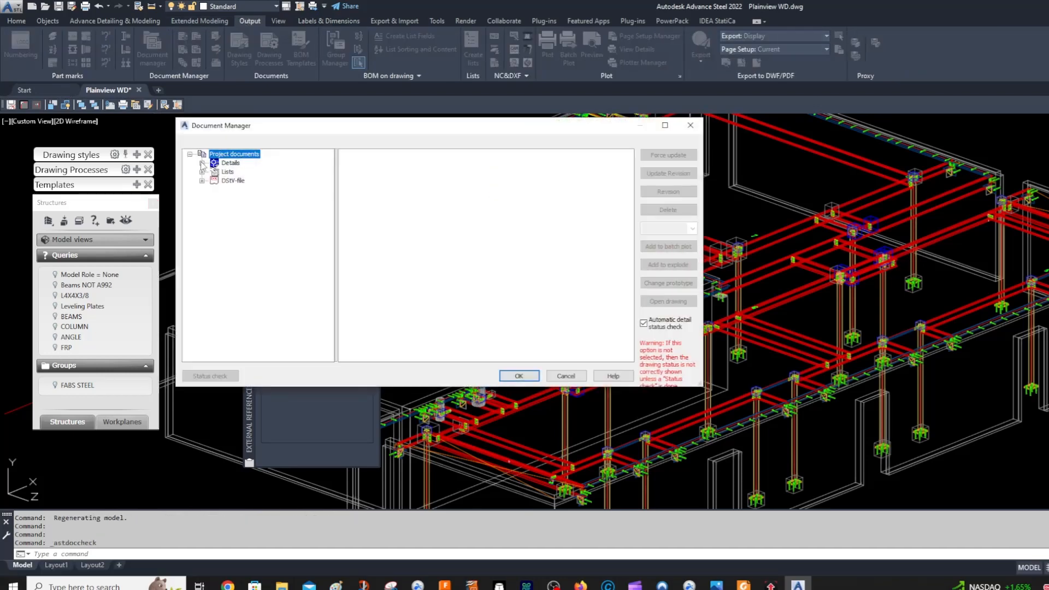
left_click(202, 163)
left_click(214, 189)
scroll(292, 269, "down", 10)
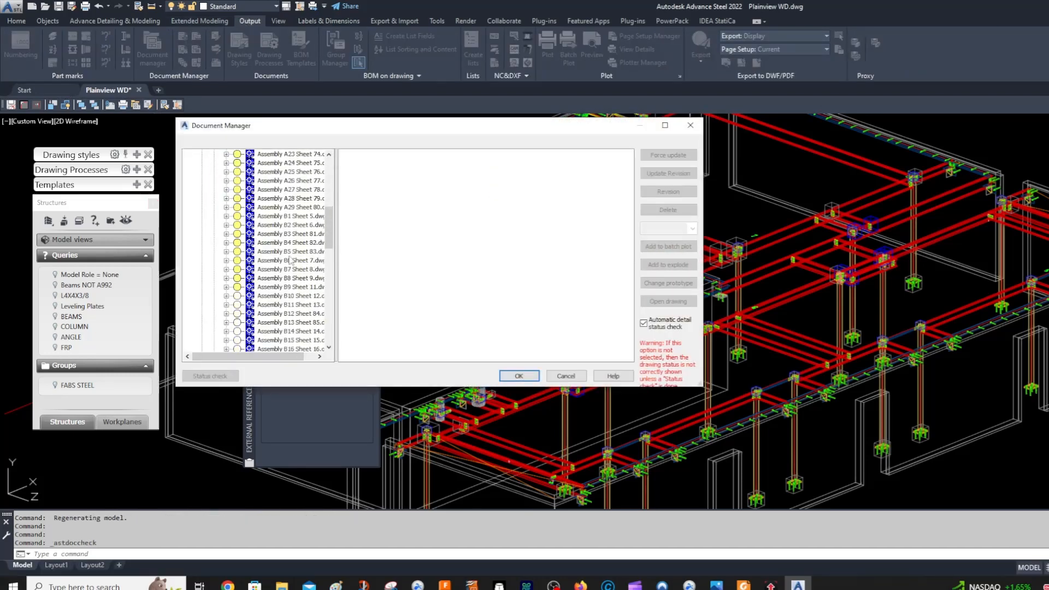
scroll(295, 286, "down", 3)
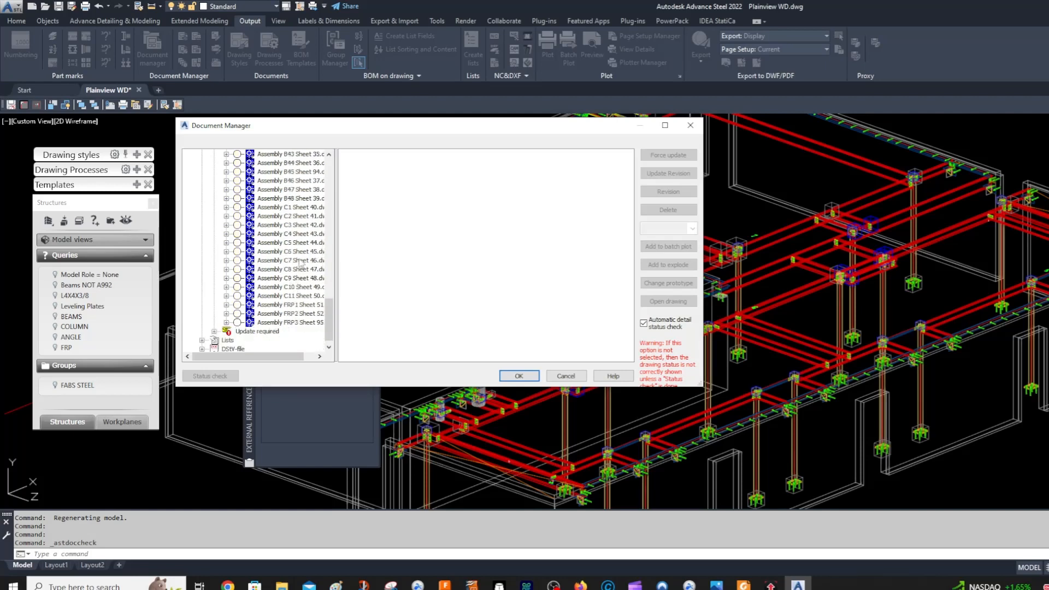
Delete the assembly drawings from C1 Sheet 40 through C11 Sheet 50 and confirm deleting the documents.
left_click(299, 207)
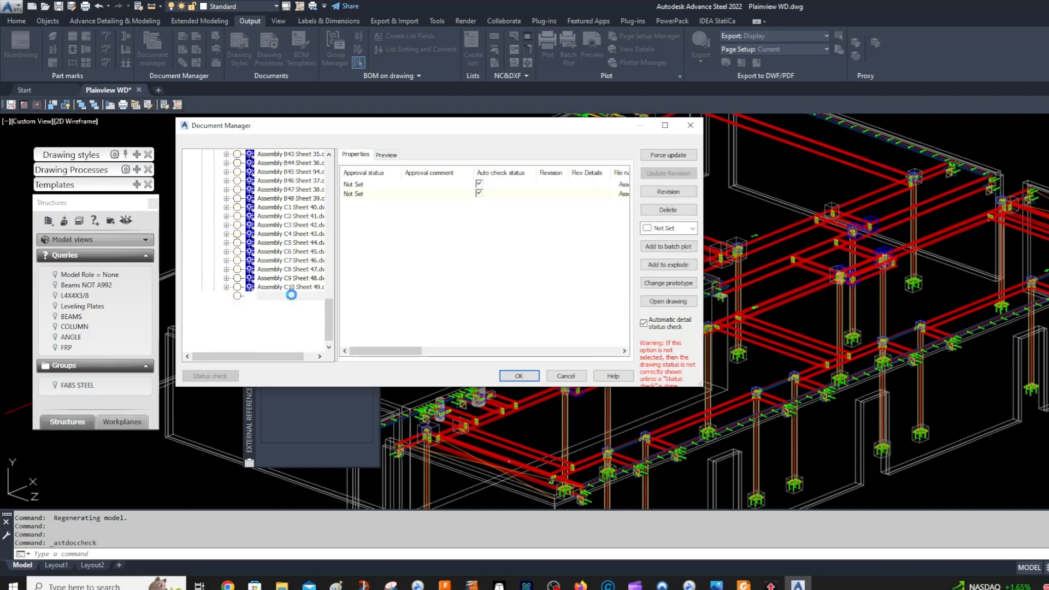
left_click(294, 296, "shift")
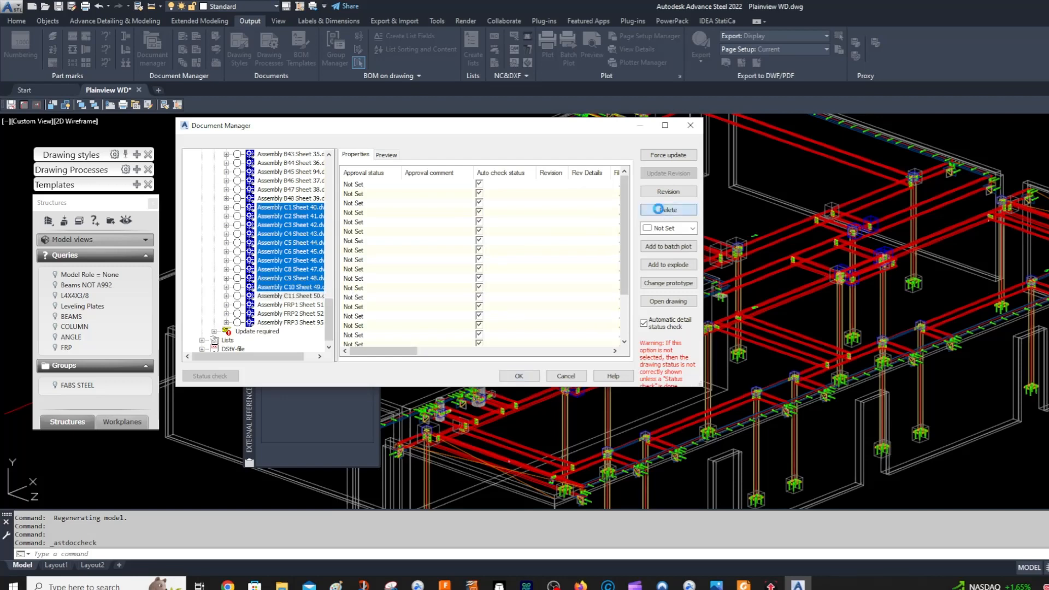
left_click(668, 209)
left_click(519, 376)
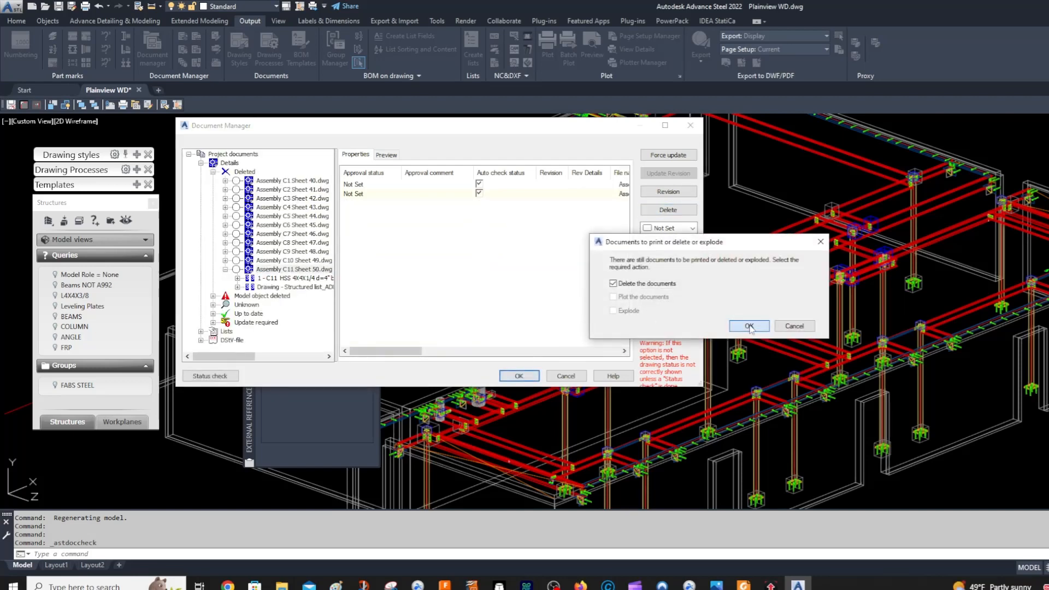
left_click(744, 325)
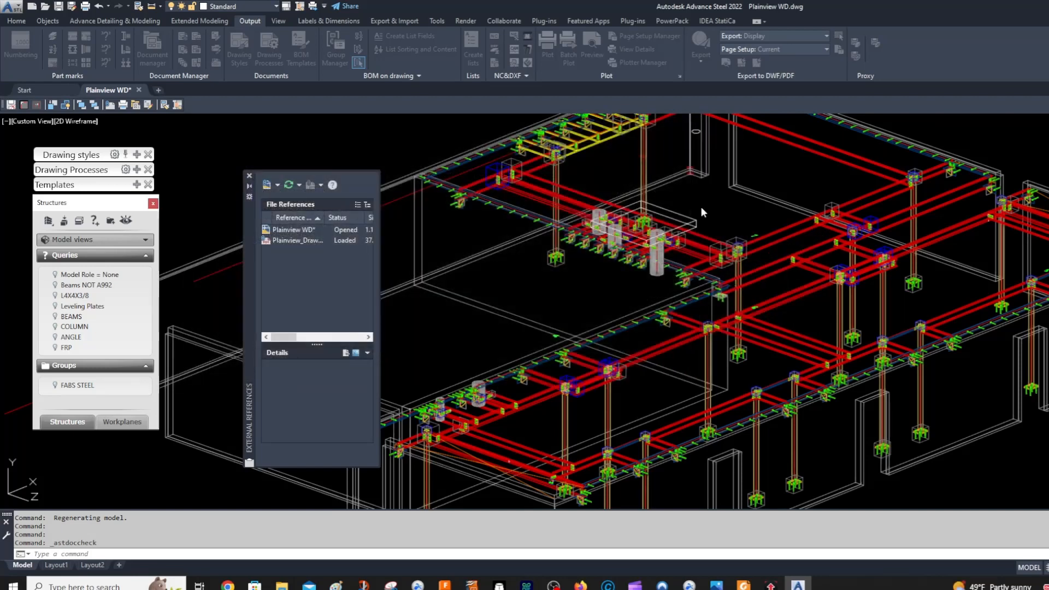
Show the assembly category of the drawing processes, including ADM Assemblies Each ANSI-C.
scroll(705, 215, "down", 6)
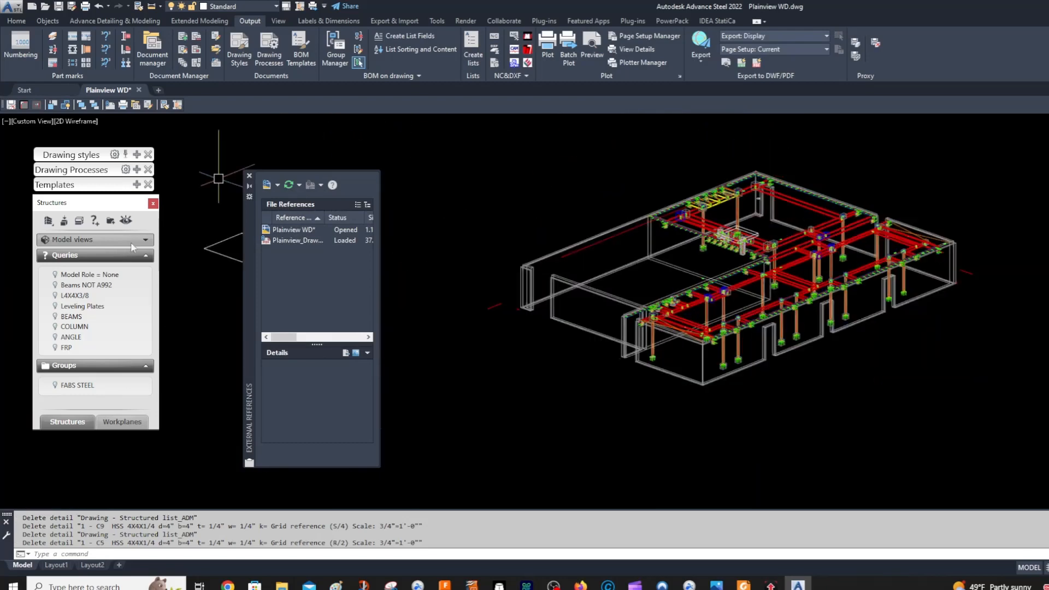
mouse_move(137, 172)
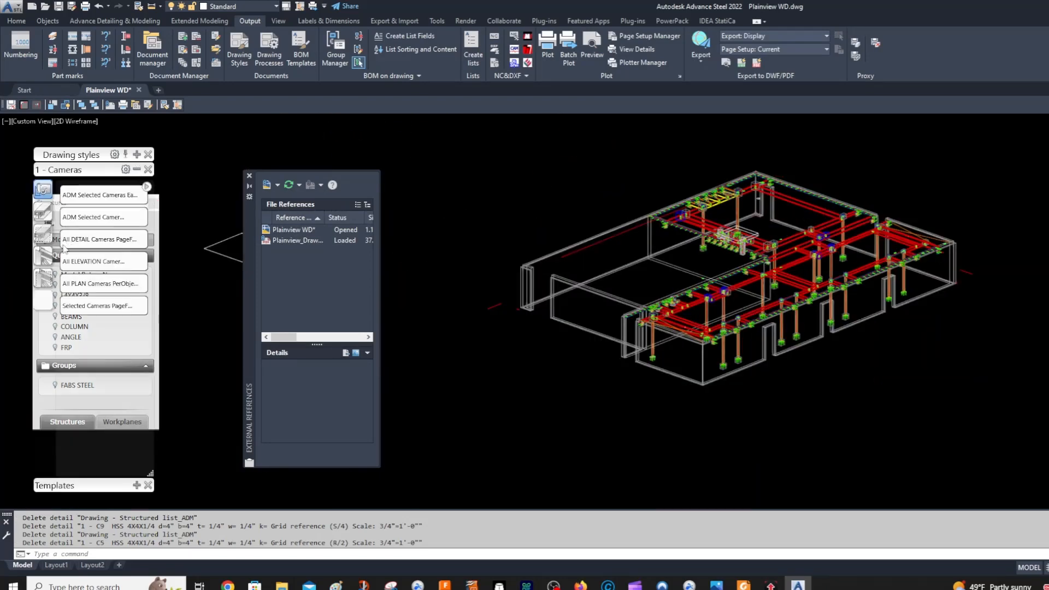
left_click(42, 280)
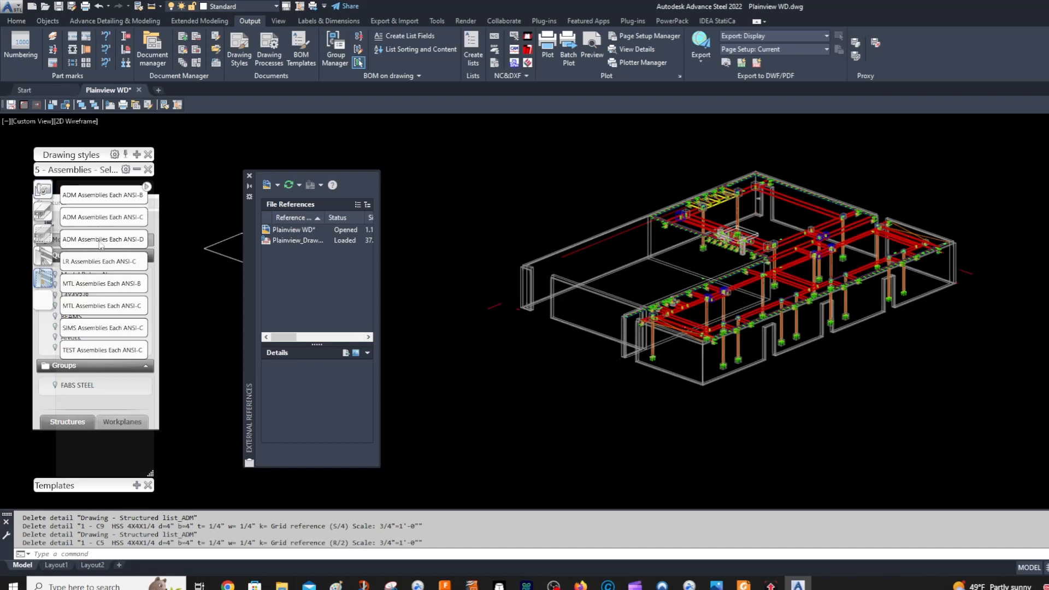
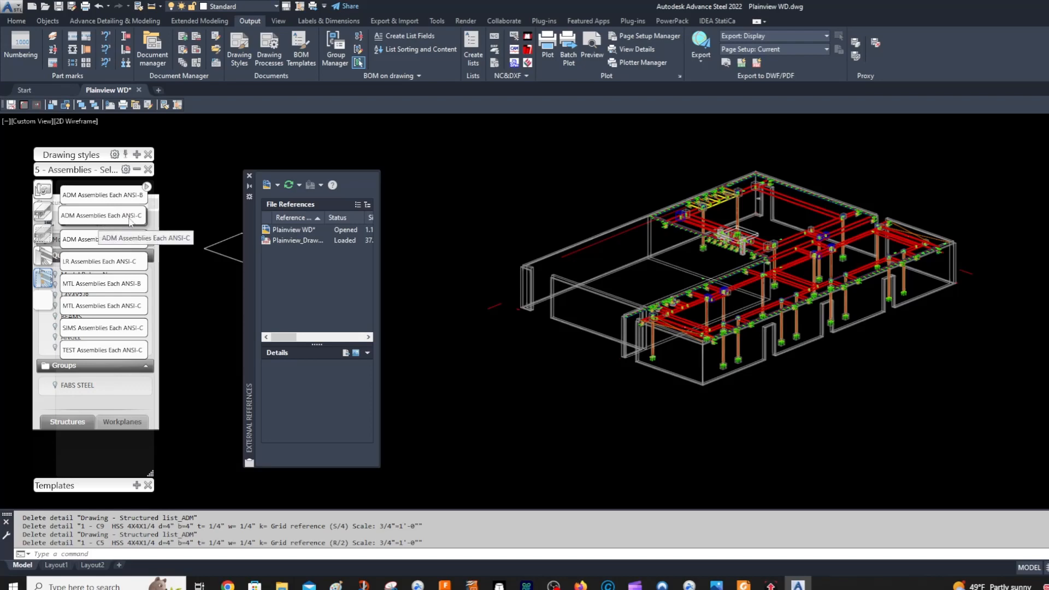
scroll(489, 172, "up", 2)
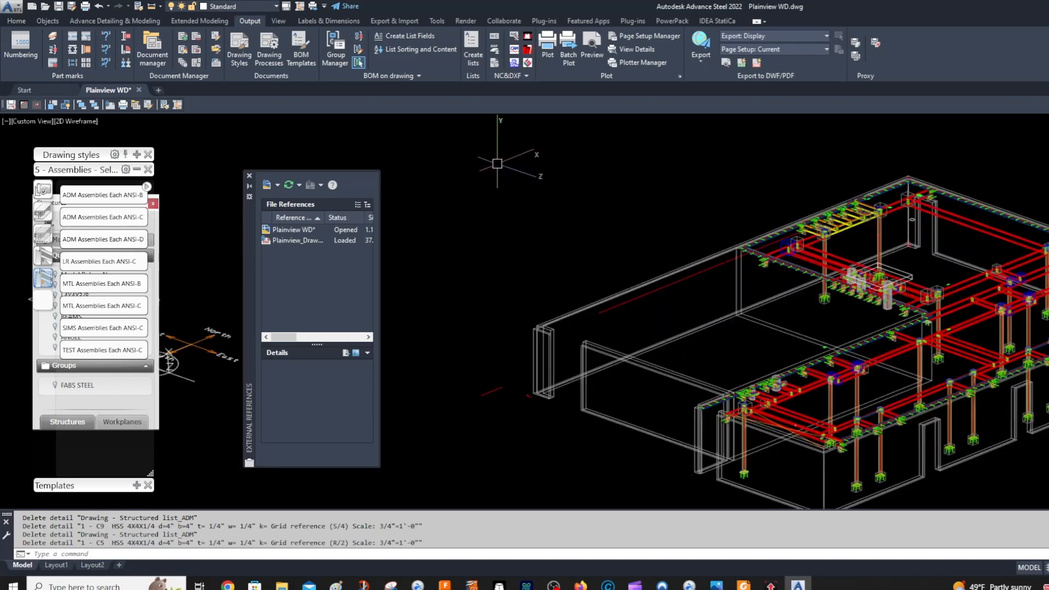
key("Escape")
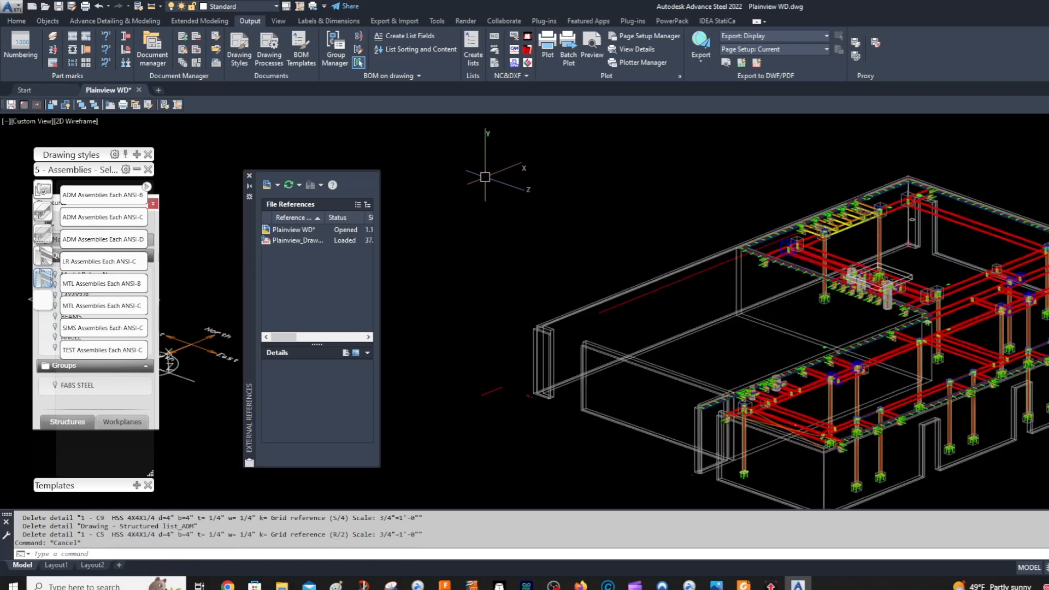
Examine the Drawing-General default settings in the Advance Steel Management Tools, then close them.
left_click(16, 22)
left_click(743, 42)
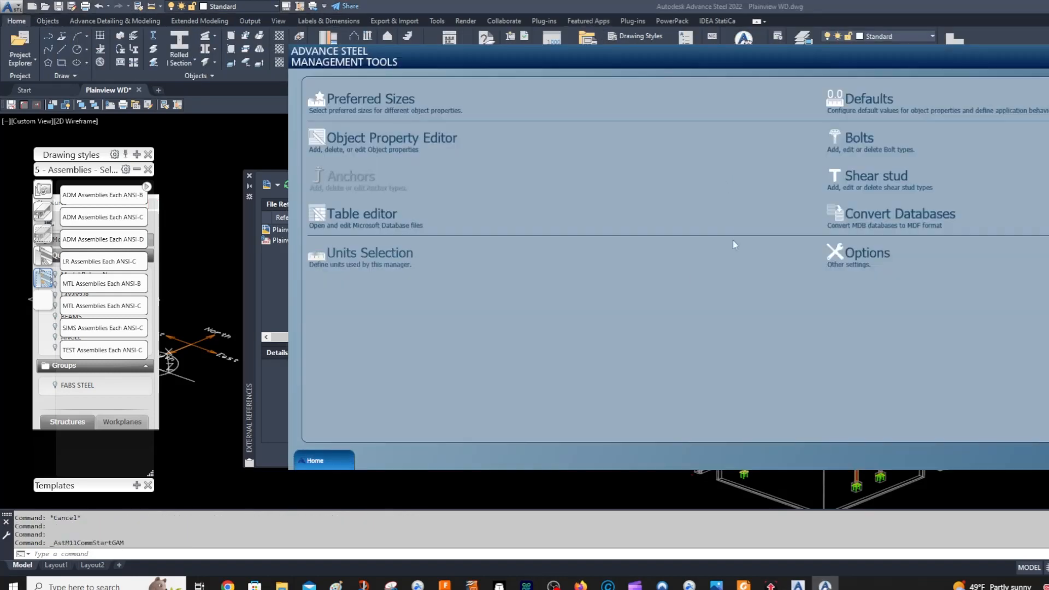
left_click(856, 109)
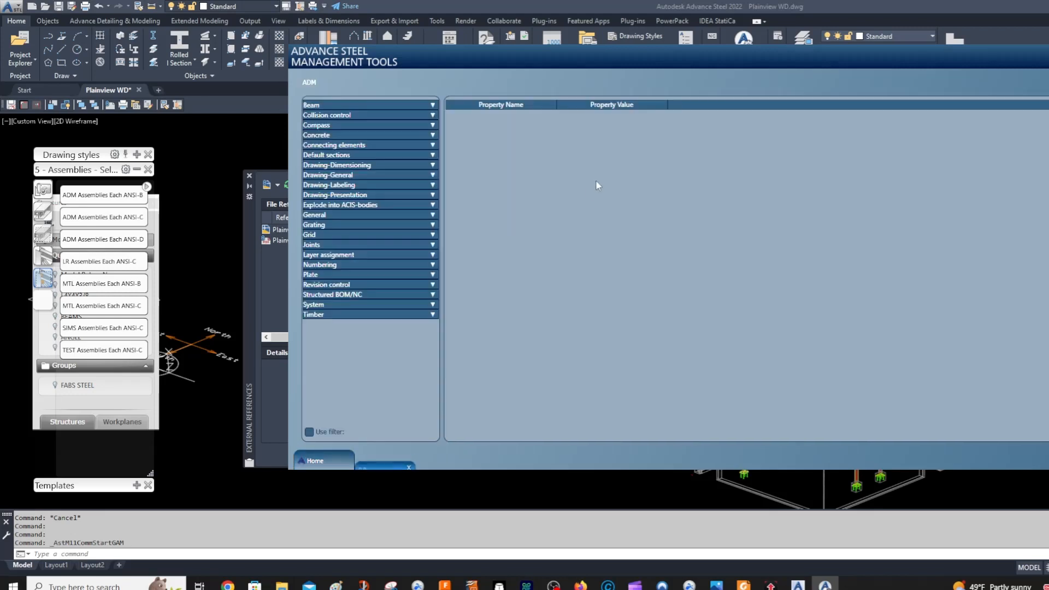
left_click(415, 176)
left_click(397, 184)
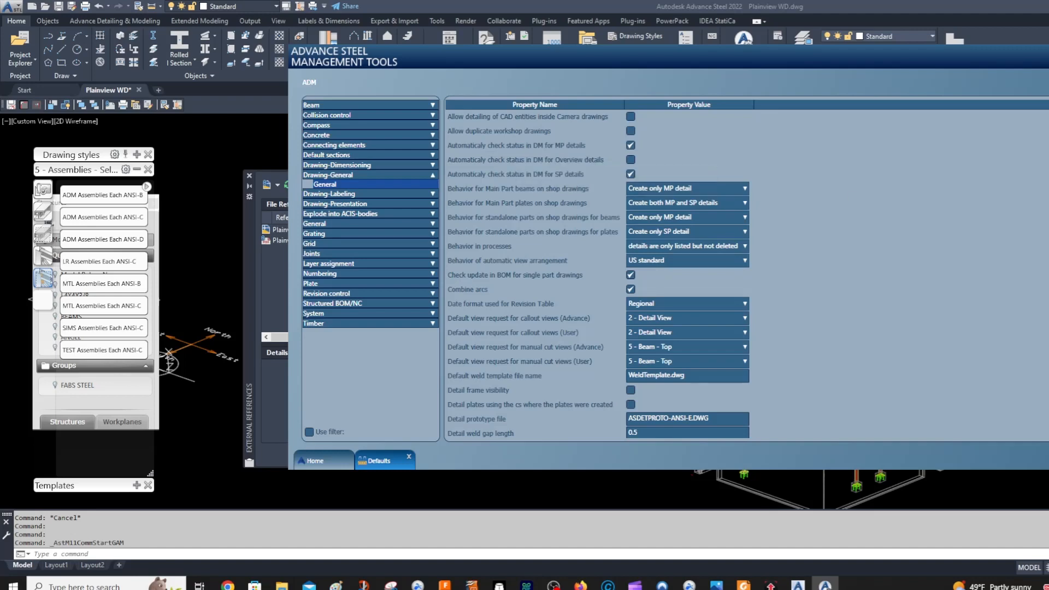
key("alt+F4")
scroll(716, 205, "down", 1)
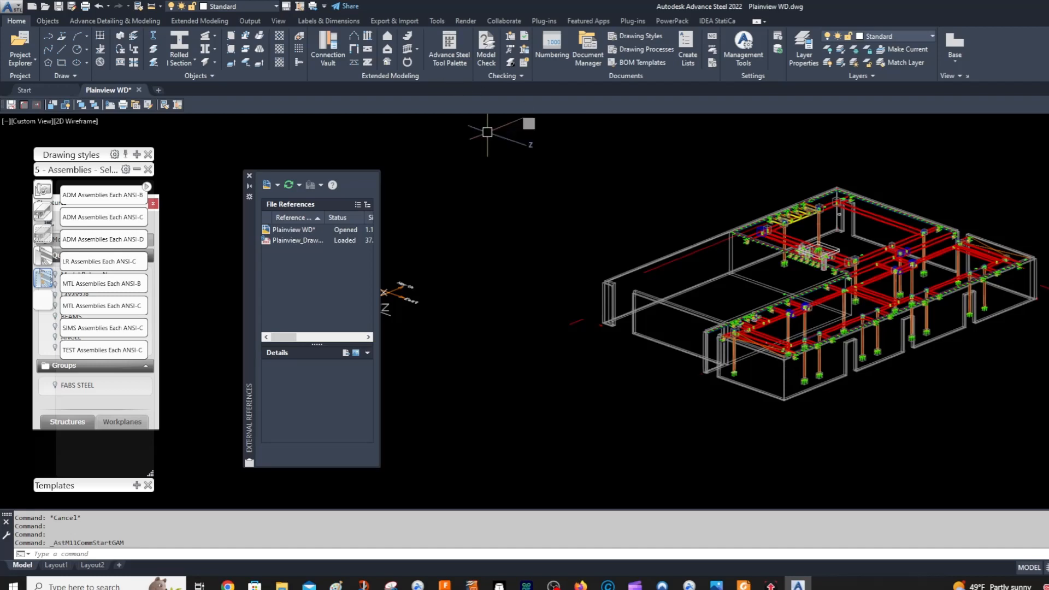
scroll(686, 176, "up", 5)
scroll(751, 221, "down", 4)
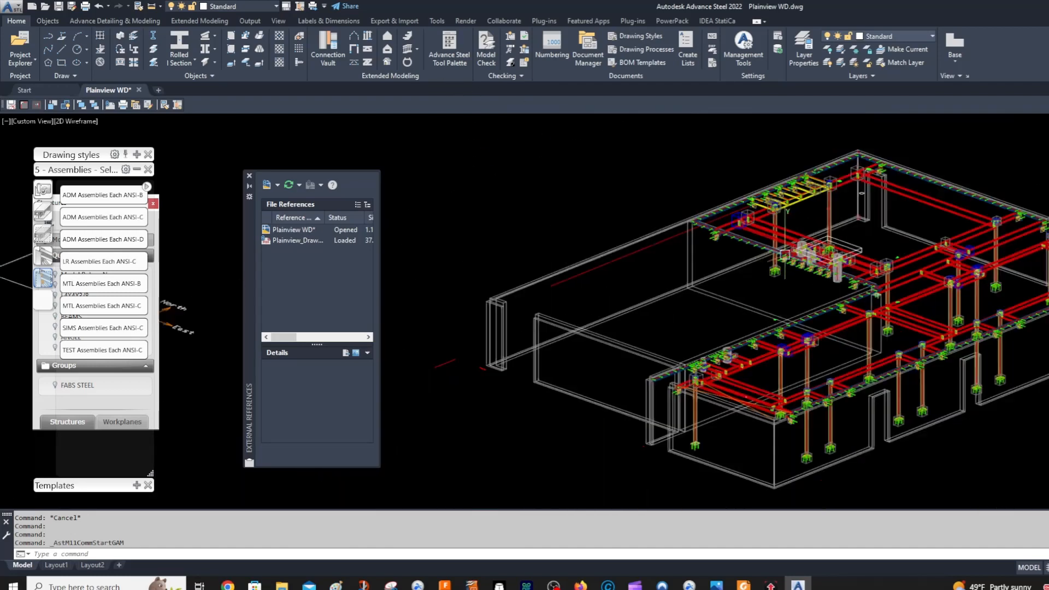
left_click(249, 21)
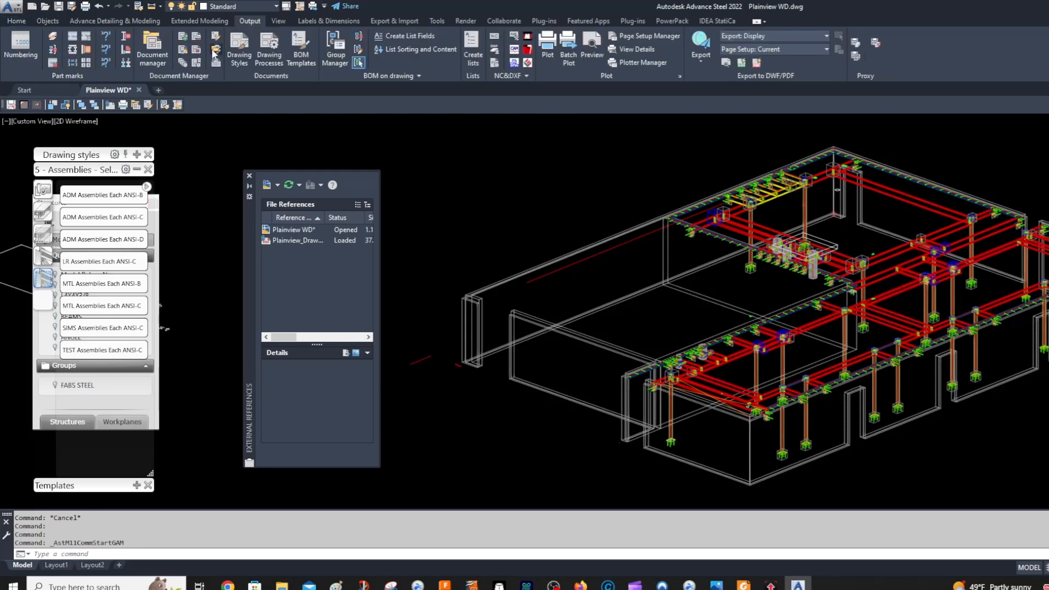
Examine the folder location of the default drawing prototypes, then close the prototype dialog and the Drawing Style Manager.
left_click(214, 51)
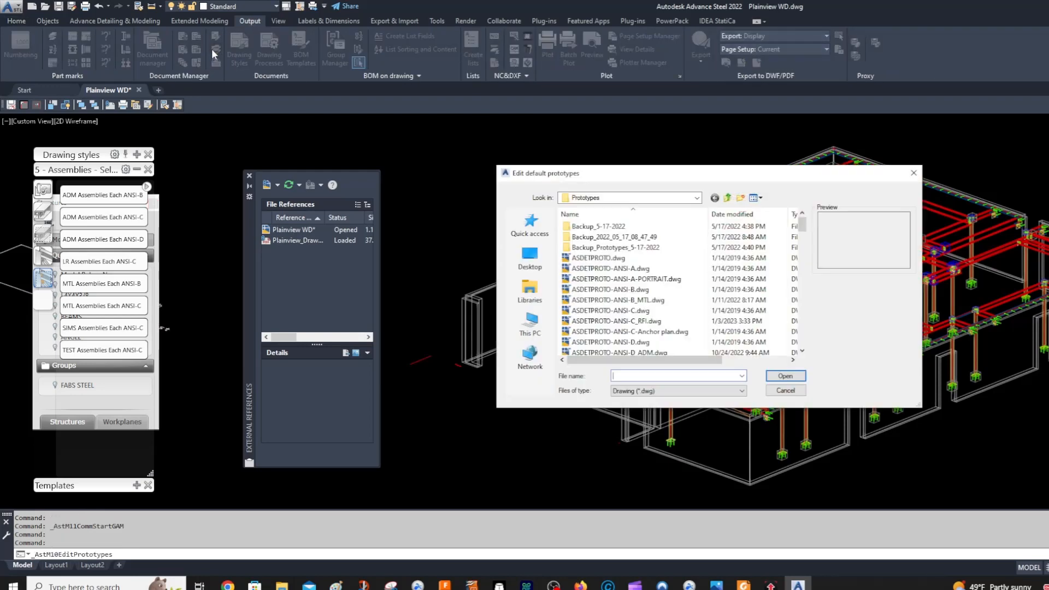
left_click(697, 198)
left_click(698, 198)
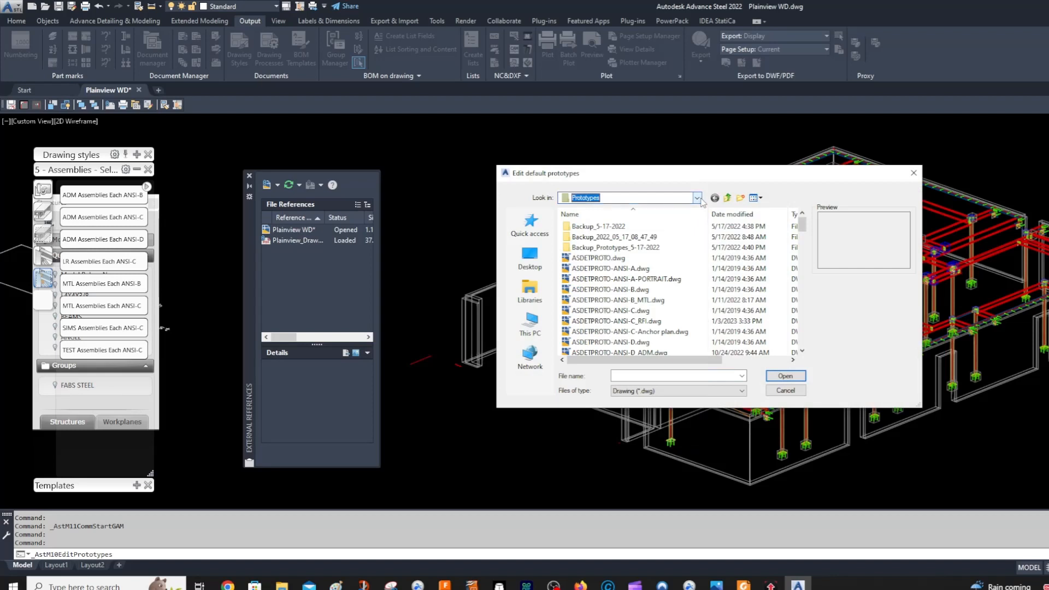
left_click(697, 198)
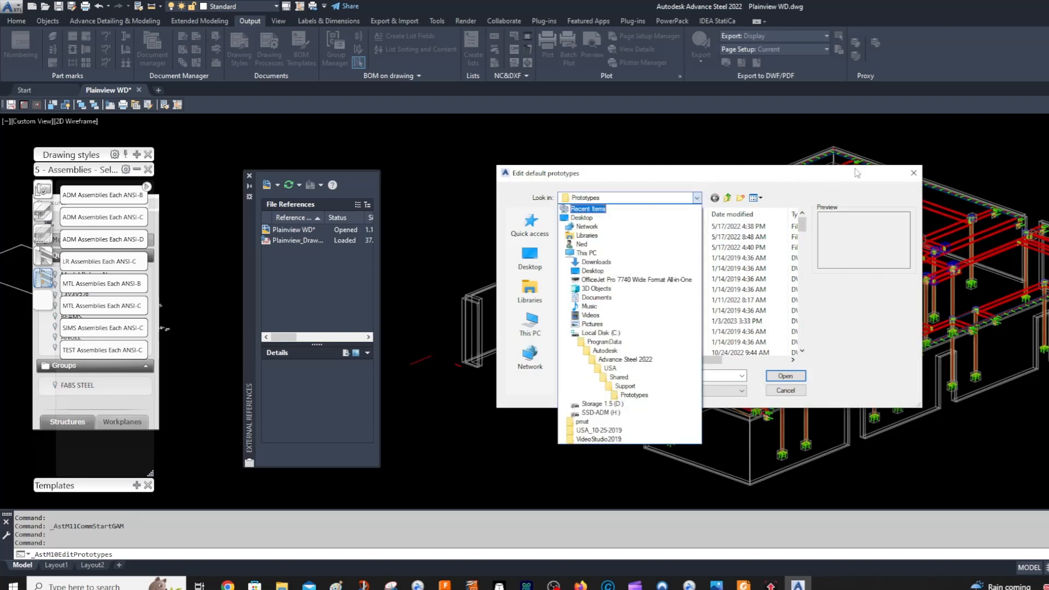
left_click(892, 172)
left_click(914, 173)
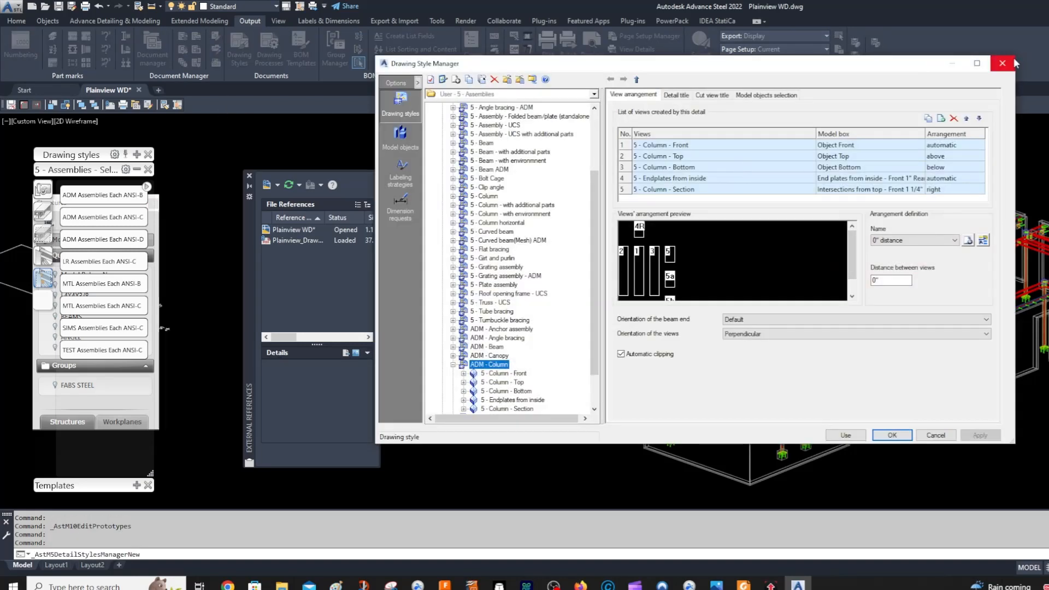
left_click(1009, 61)
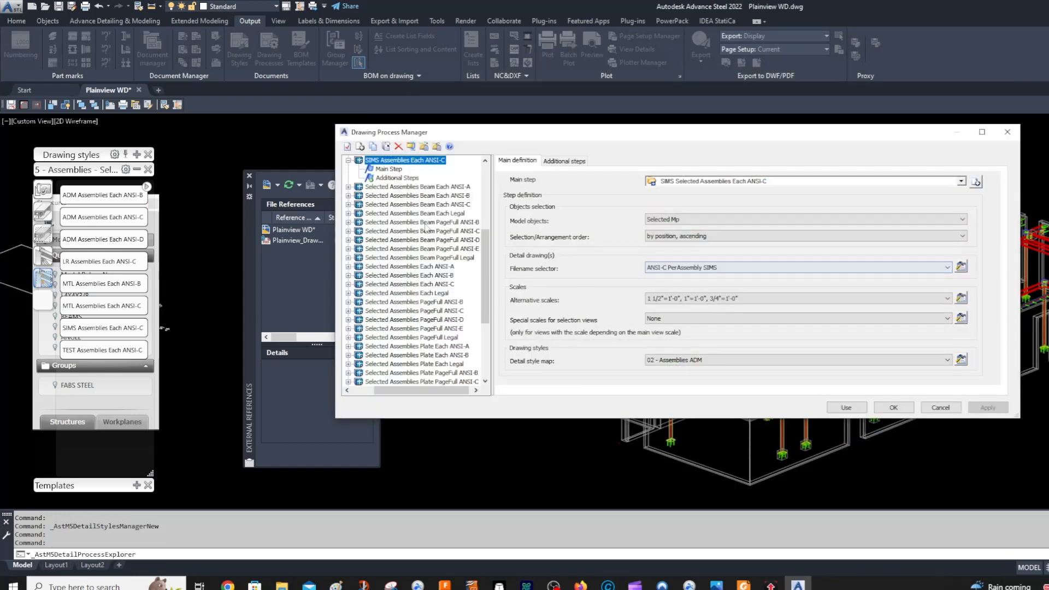
Examine the ADM Assemblies Each ANSI-C process under 5 - Assemblies - Selected in the Drawing Process Manager.
left_click(348, 160)
scroll(387, 190, "up", 3)
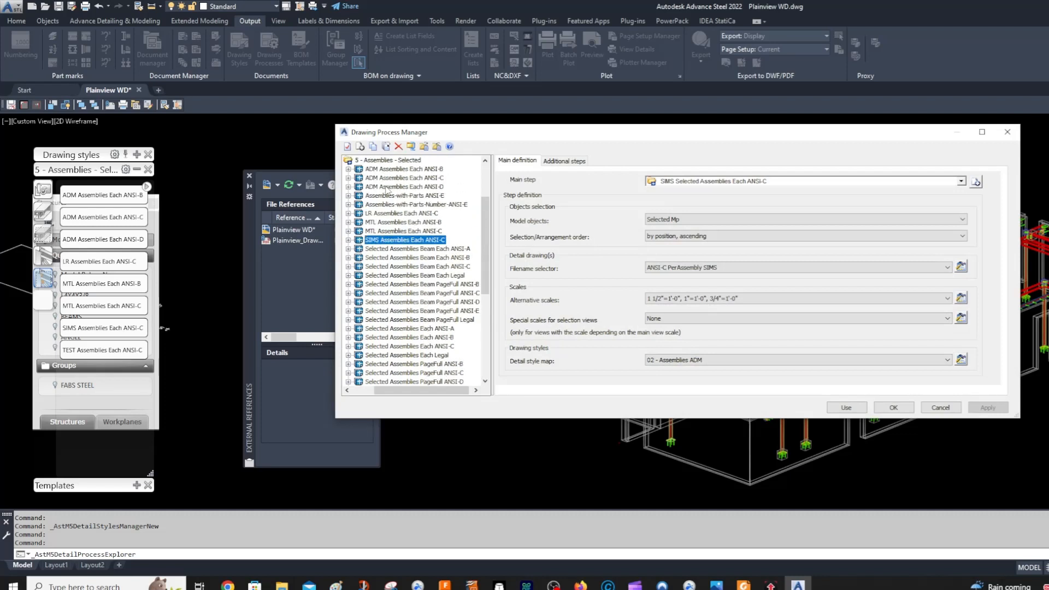
left_click(404, 178)
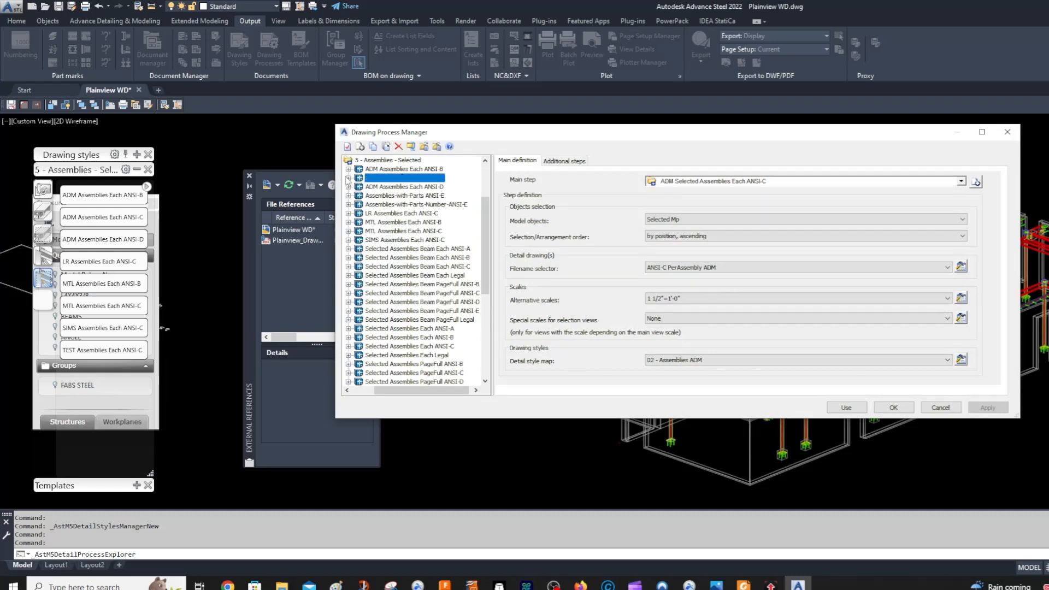
left_click(348, 178)
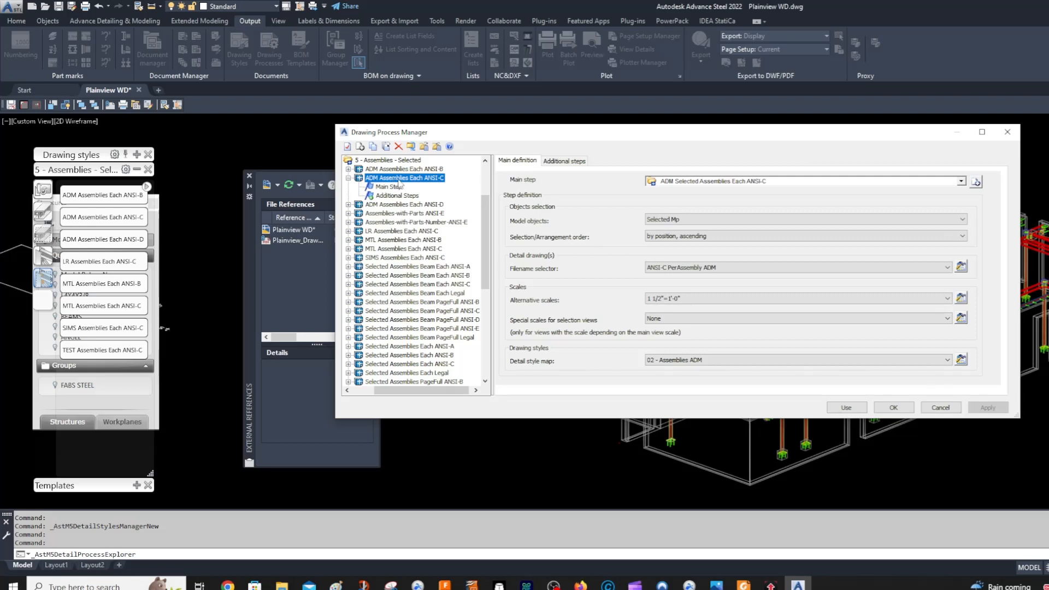
left_click(348, 178)
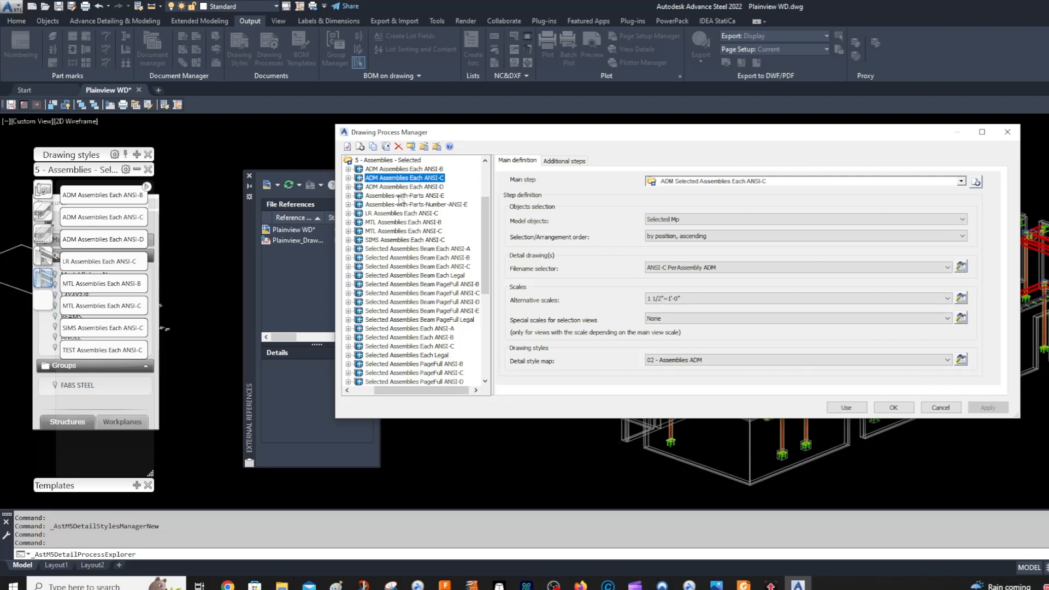
Set the alternative scales of the SIMS Assemblies Each ANSI-C process to 1 1/2"=1'-0", 1"=1'-0".
left_click(400, 242)
left_click(348, 240)
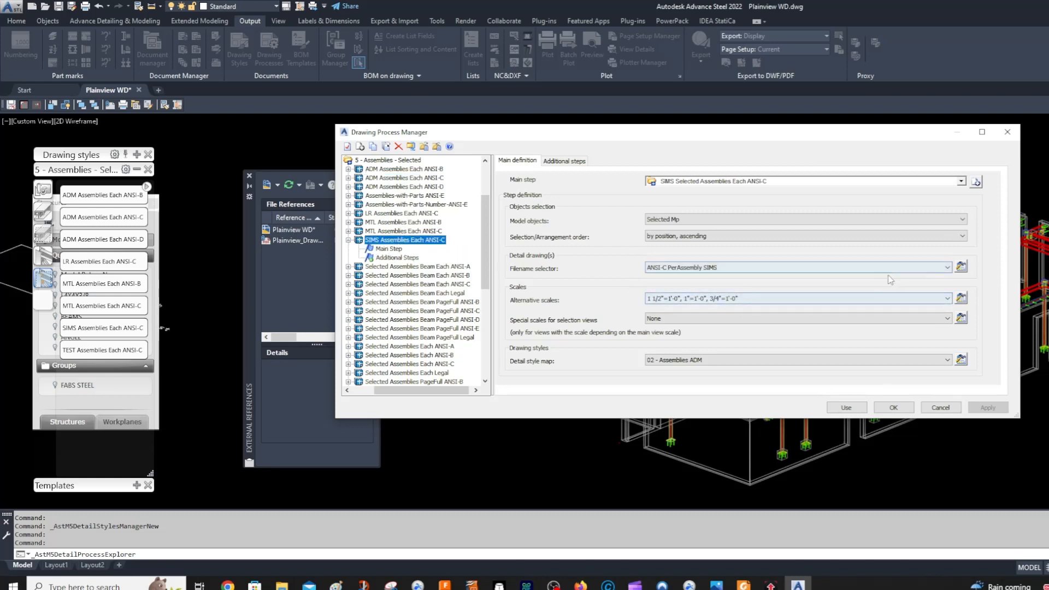
left_click(944, 298)
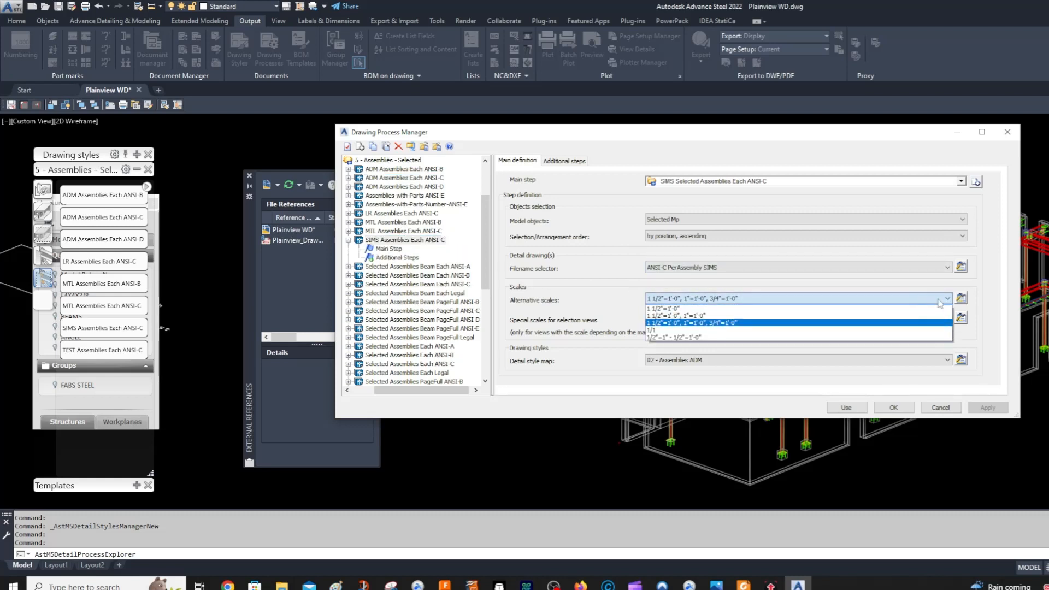
left_click(721, 314)
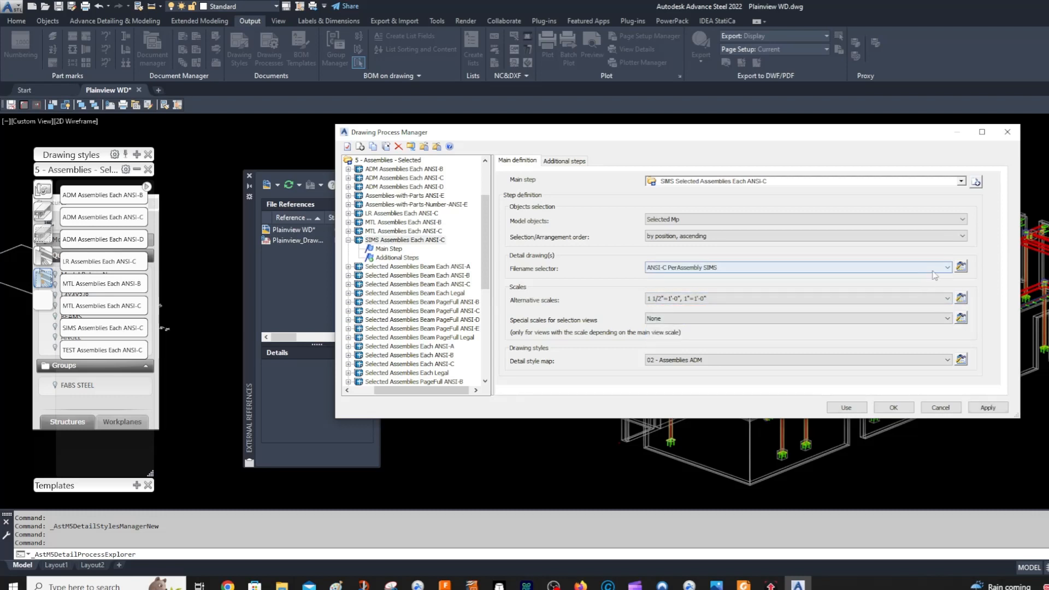
Examine the filename selector and the detail style map of the SIMS Assemblies Each ANSI-C process, cancelling both without changes.
left_click(961, 267)
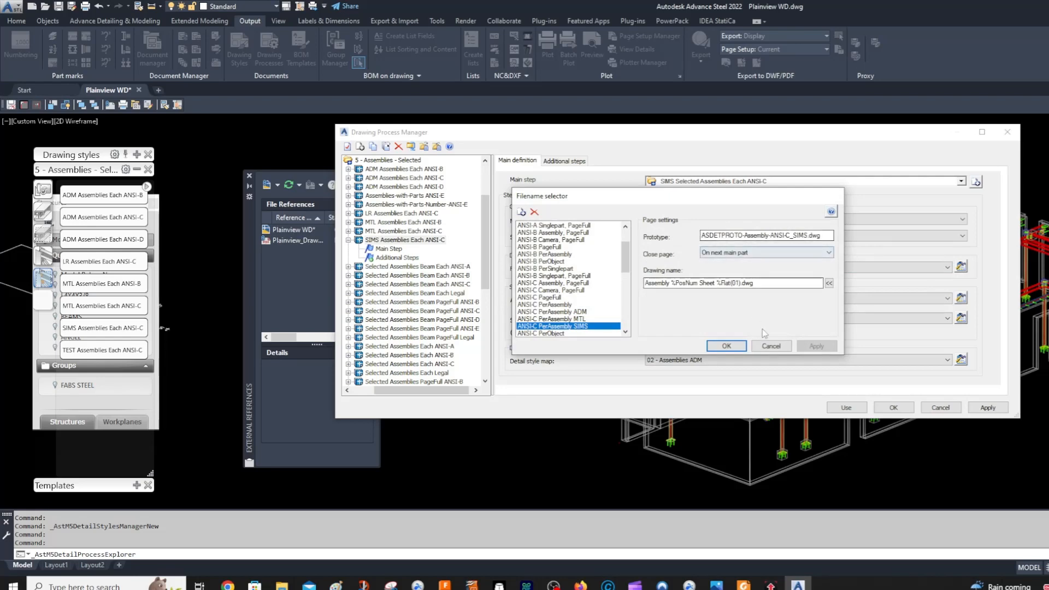
left_click(762, 346)
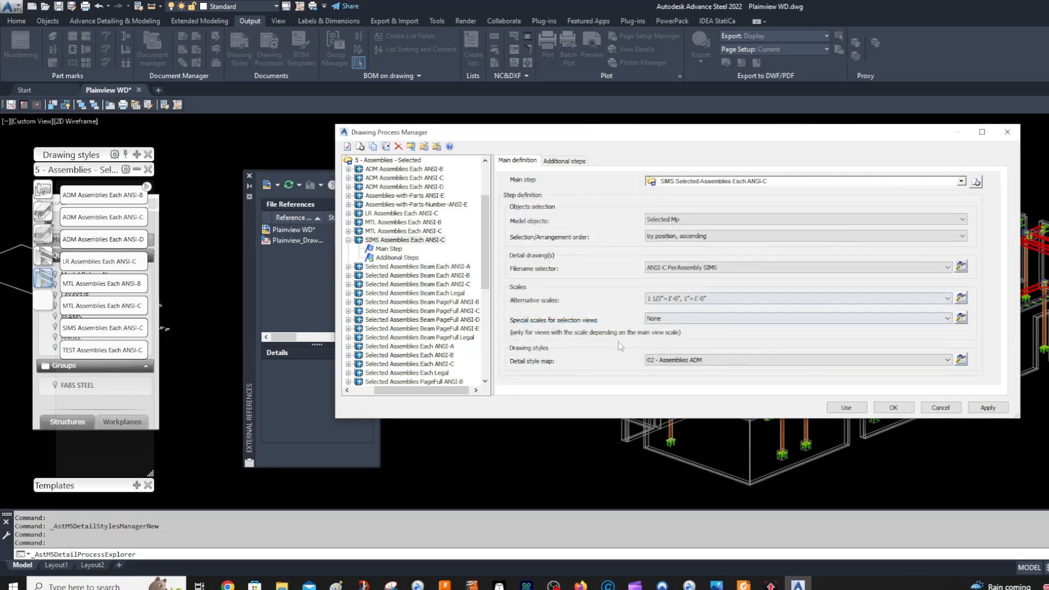
left_click(960, 359)
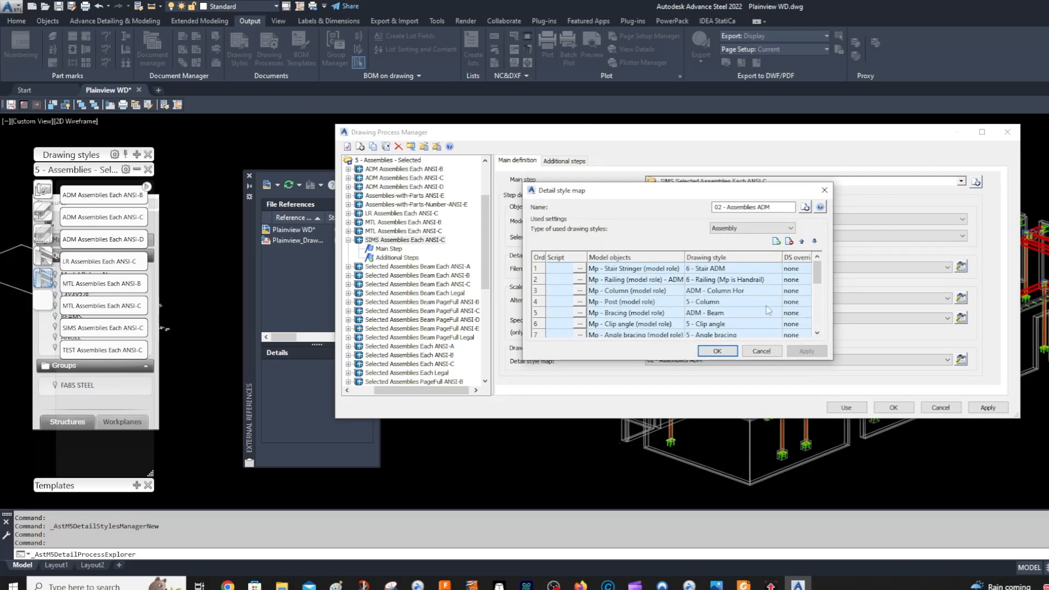
left_click(760, 350)
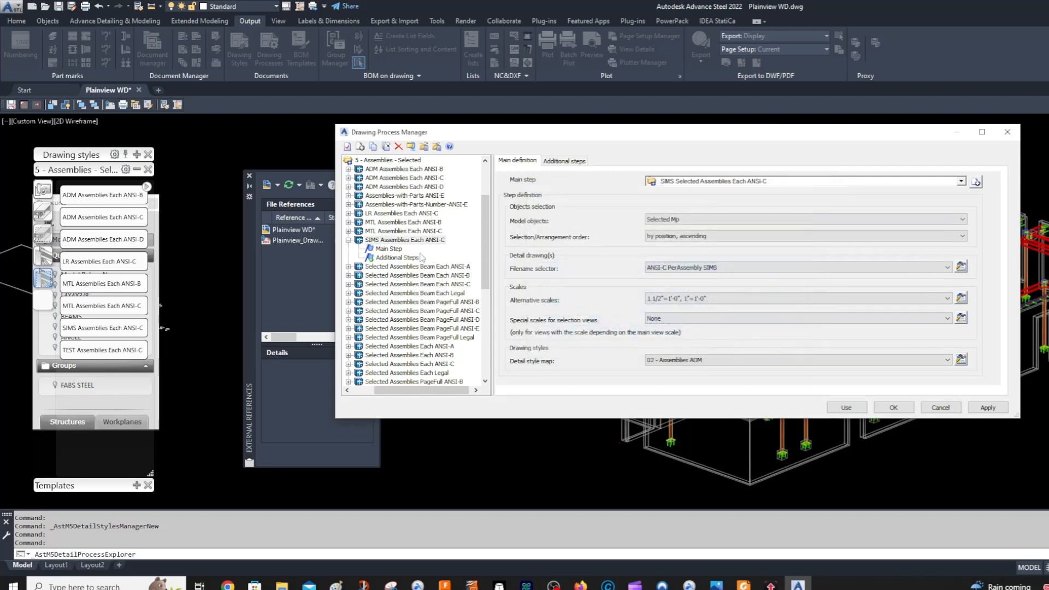
Examine the available detail style maps and the 02 - Assemblies ADM map of the ADM Assemblies Each ANSI-C process.
left_click(415, 178)
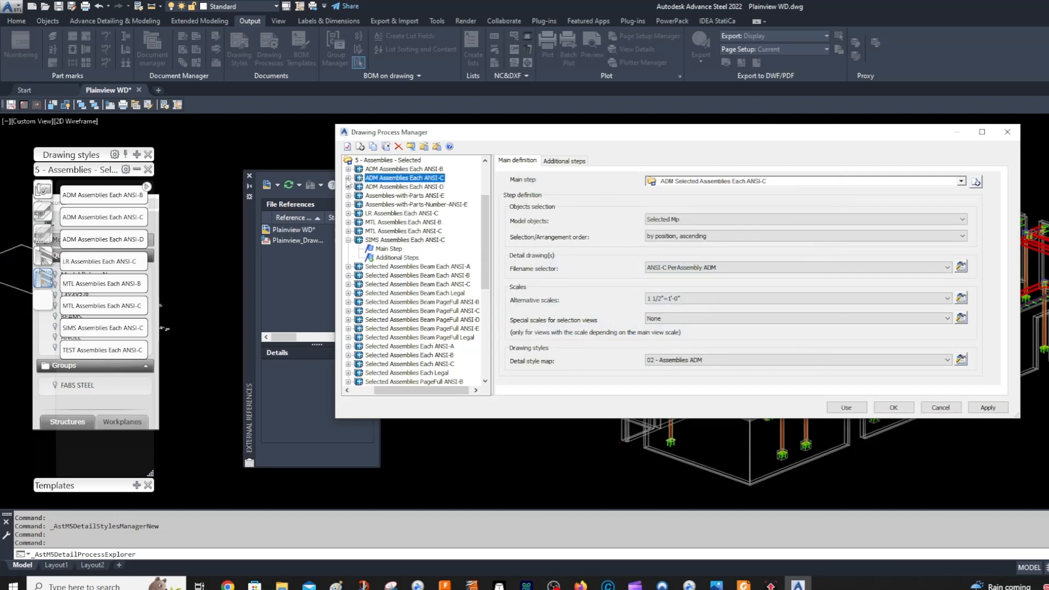
left_click(348, 178)
left_click(745, 360)
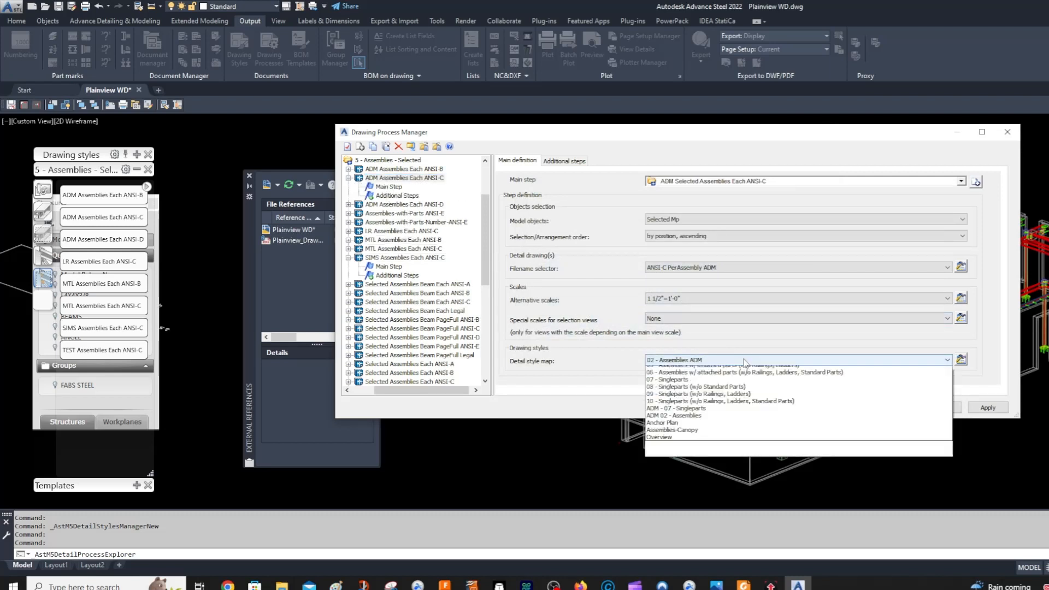
left_click(738, 362)
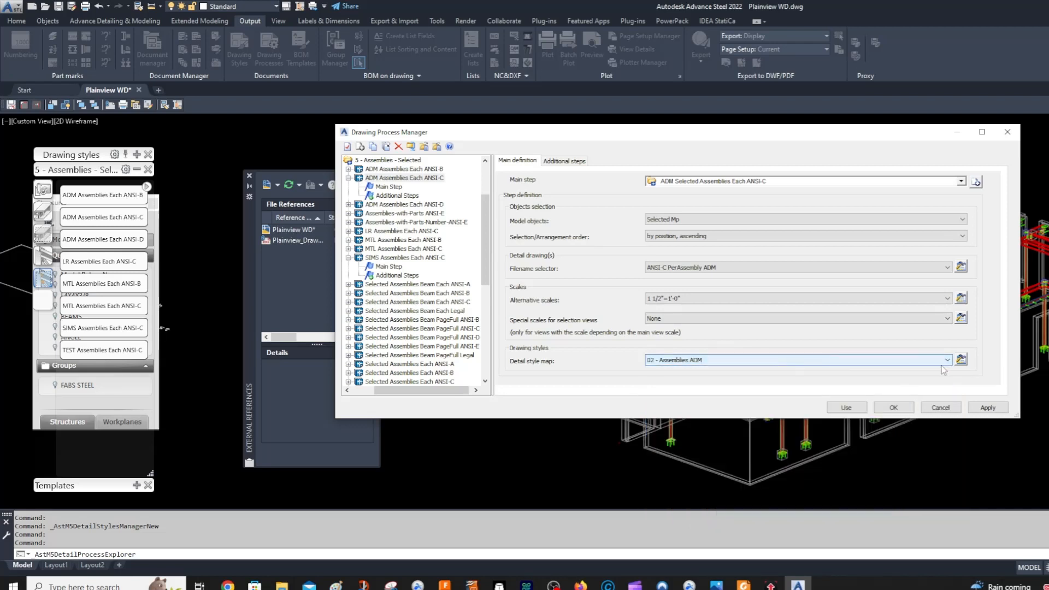
left_click(961, 360)
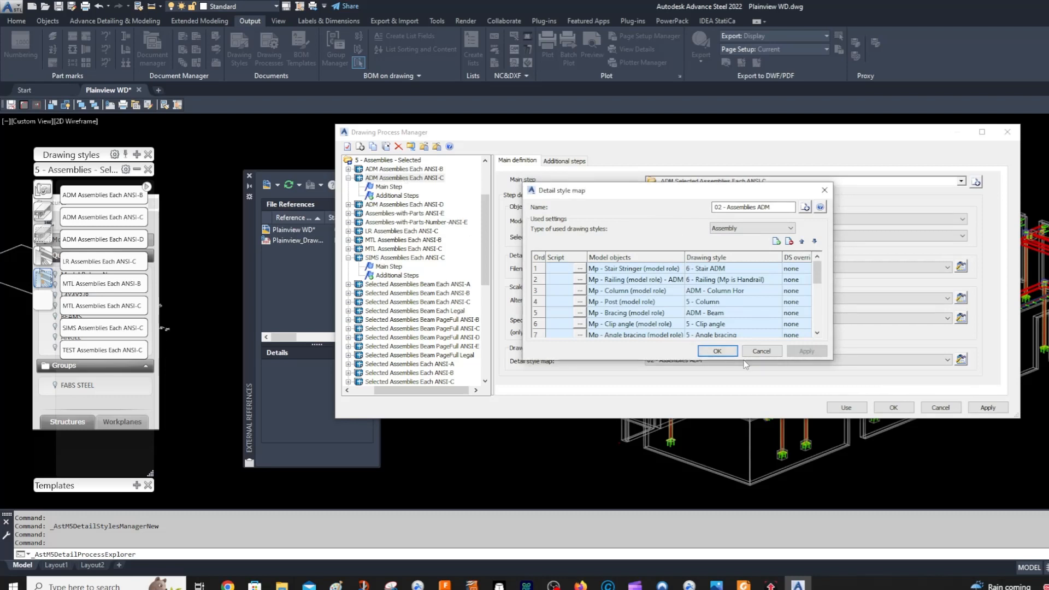
left_click(761, 352)
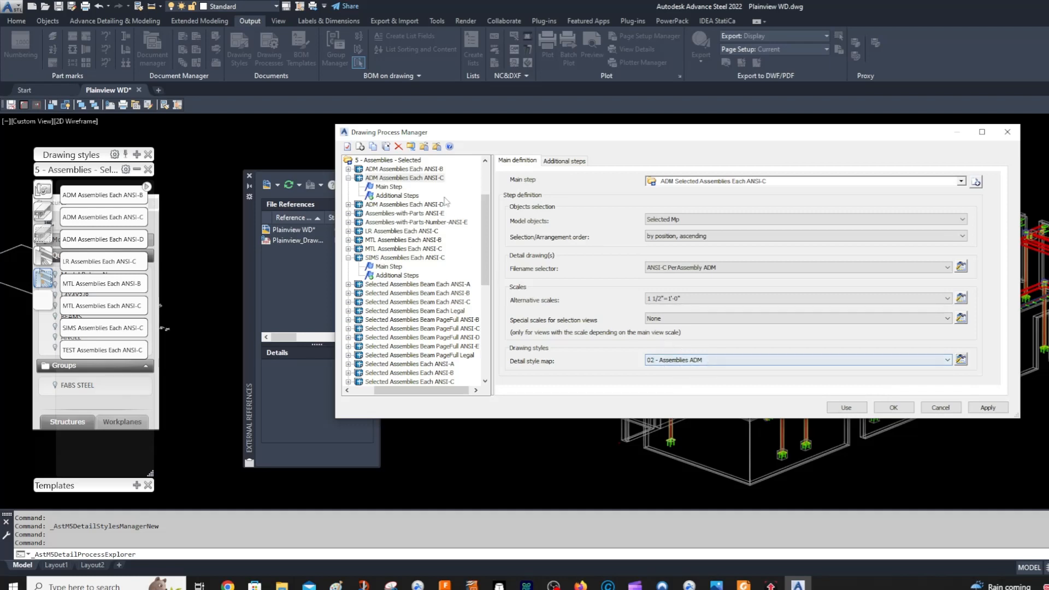
In the 02 - Assemblies ADM detail style map, set the drawing style for Mp - Column (model role) to ADM - Column.
left_click(431, 179)
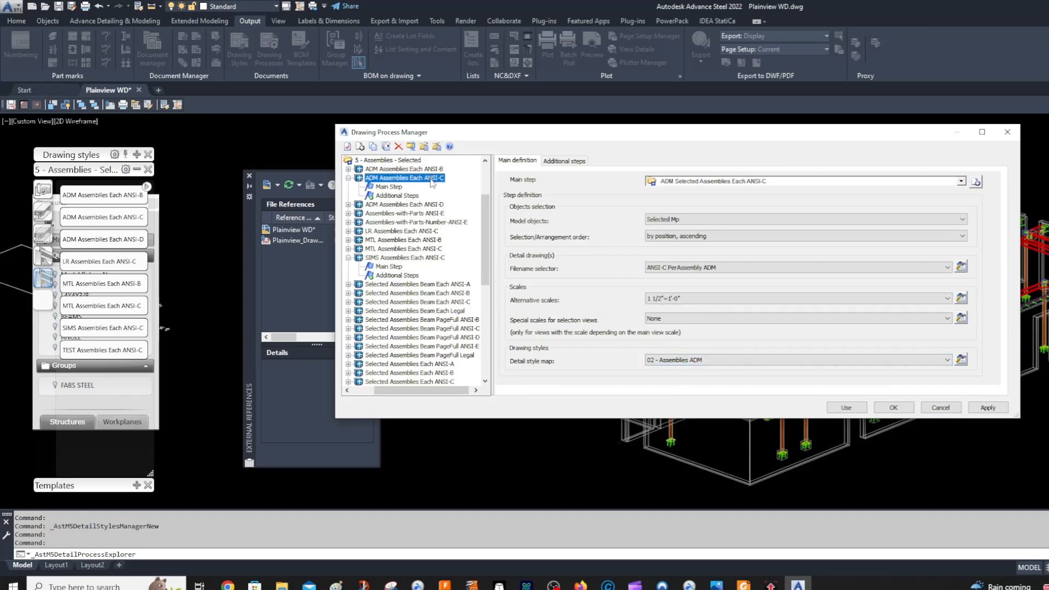
left_click(413, 258)
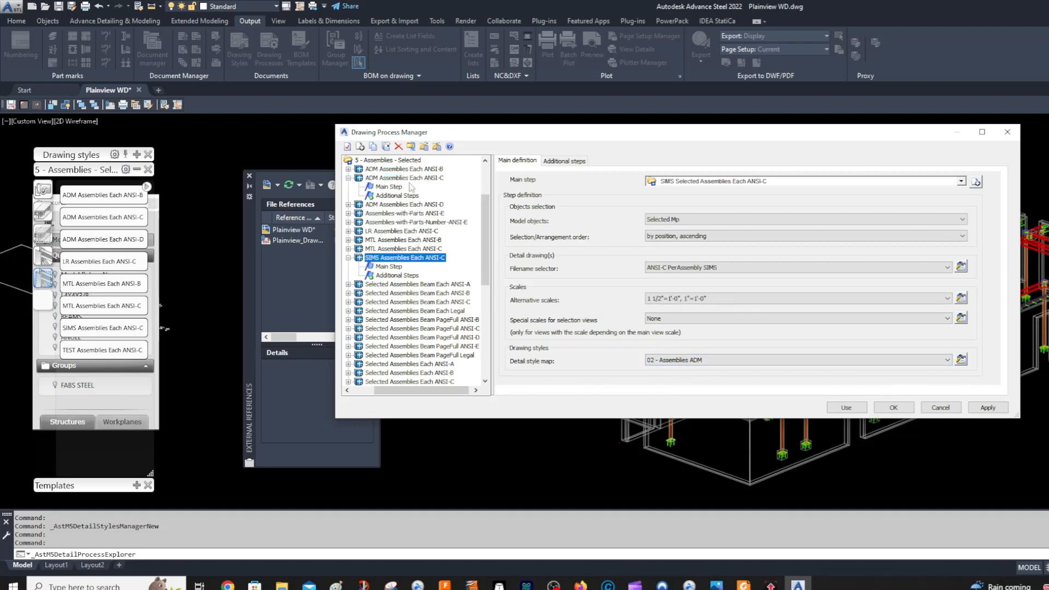
left_click(412, 179)
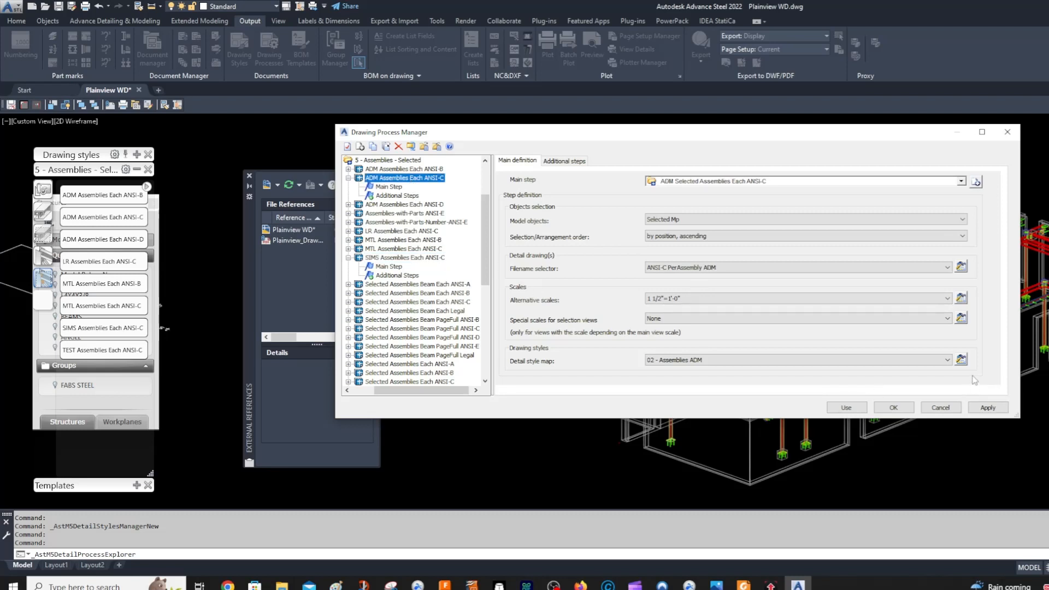
left_click(961, 360)
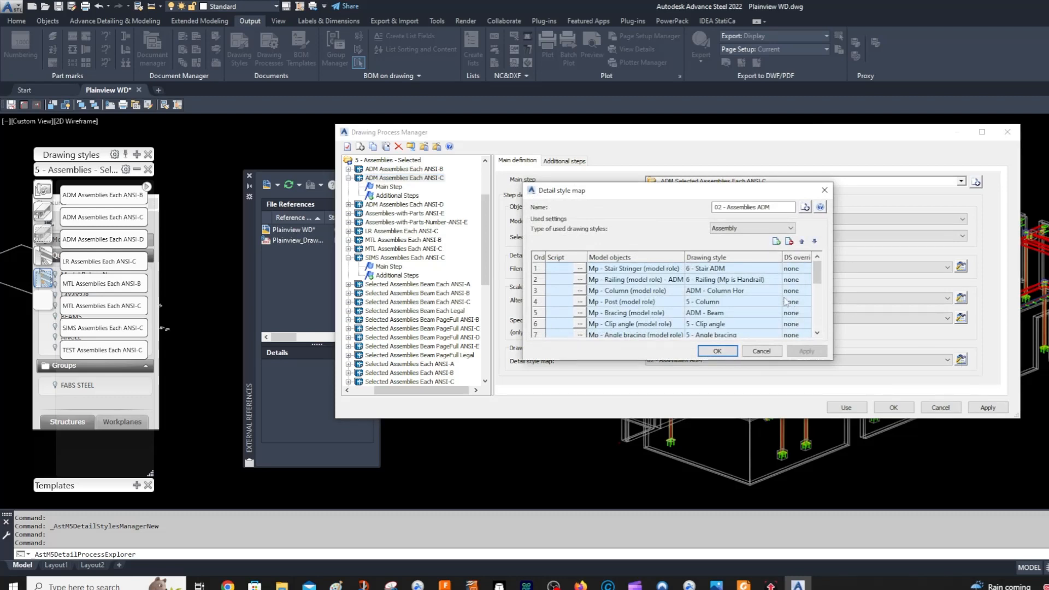
left_click(700, 291)
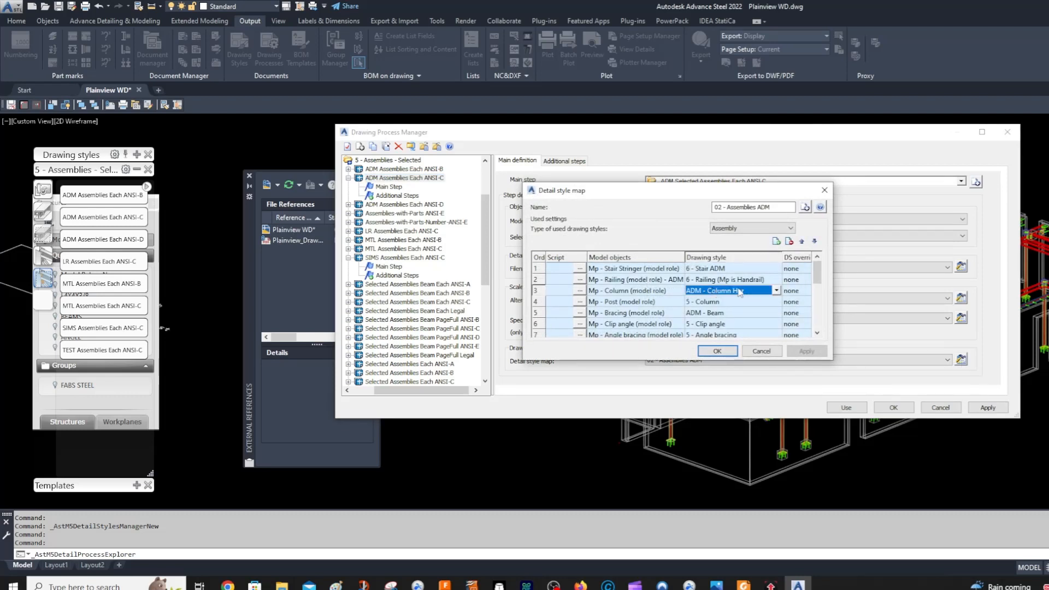
left_click(775, 290)
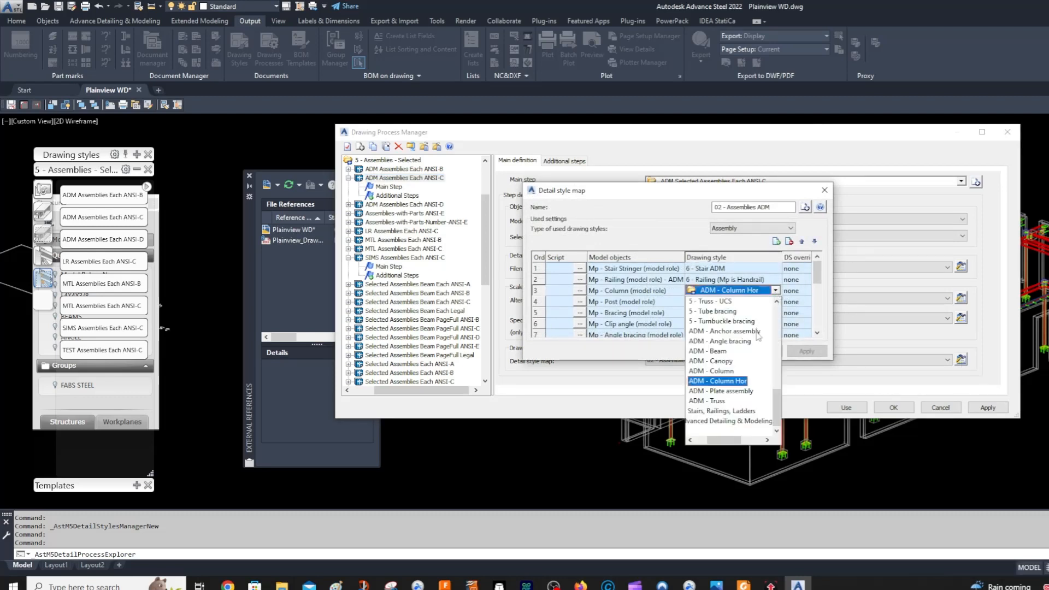
left_click(726, 371)
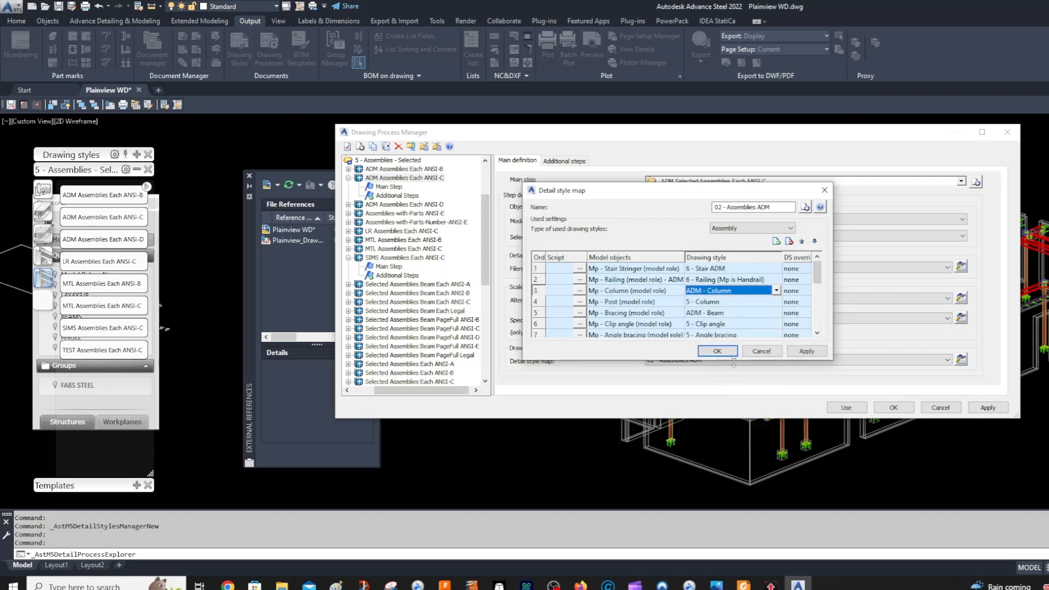
left_click(807, 351)
left_click(718, 352)
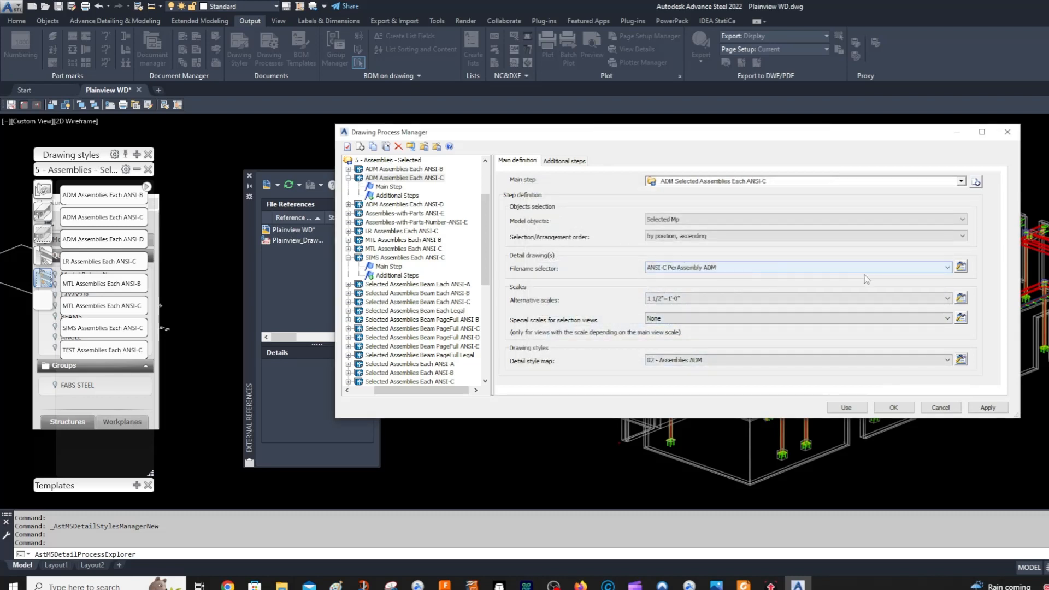
Set the ANSI-C PerAssembly ADM filename selector's prototype to ASDETPROTO-Assembly-ANSI-C_ADM_Portrait.dwg and save the drawing process changes.
left_click(959, 270)
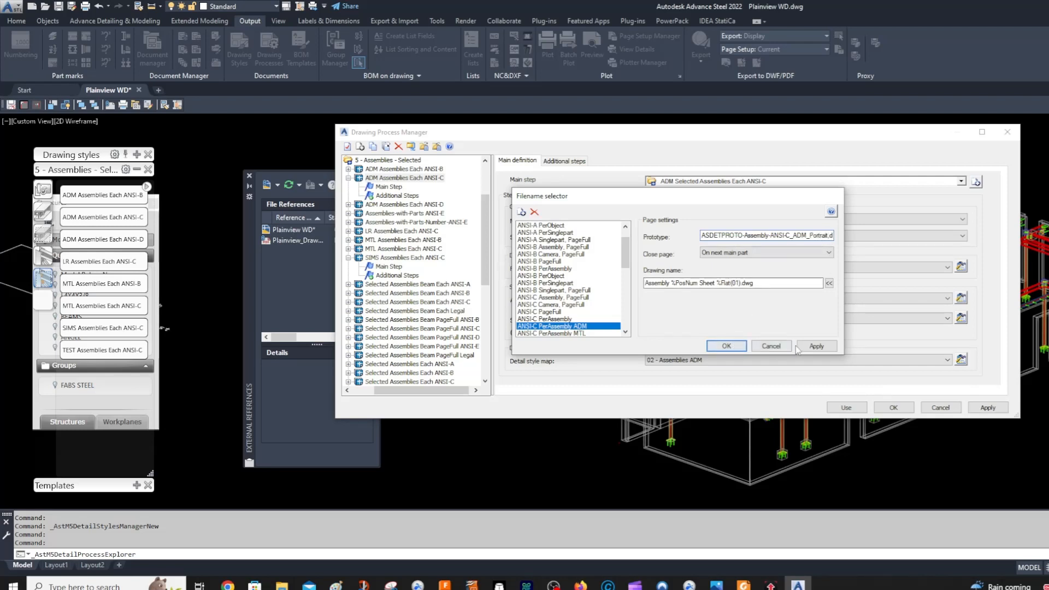
left_click(725, 346)
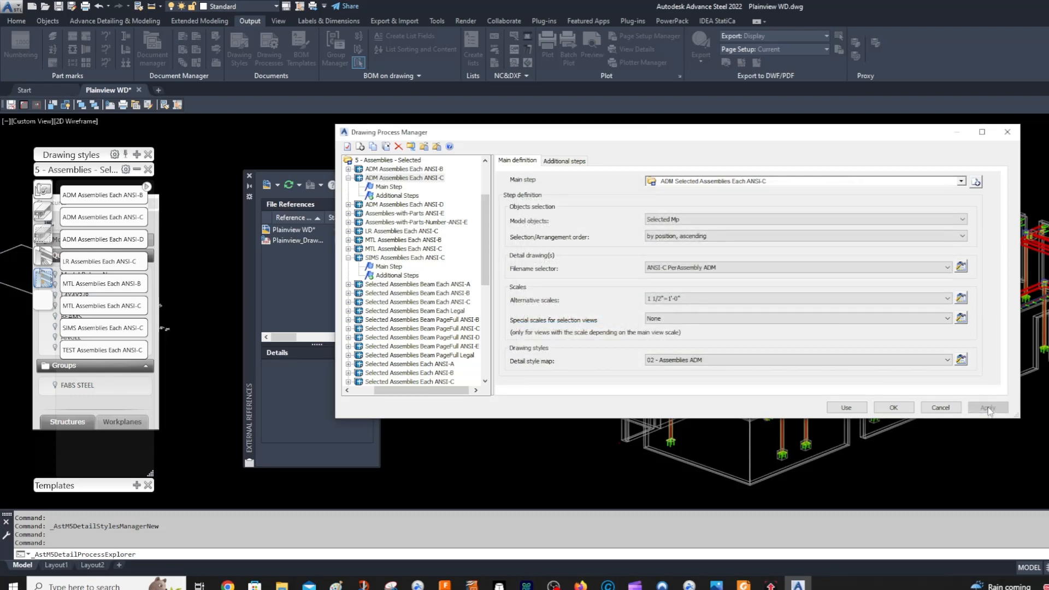
left_click(895, 406)
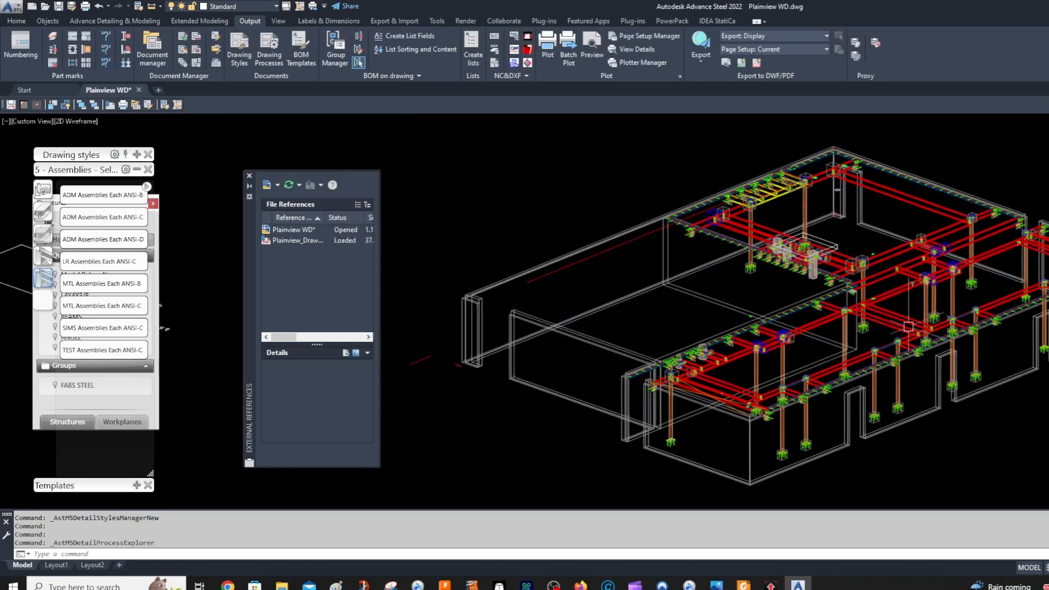
Select the steel model, reload the databases and run the ADM Assemblies Each ANSI-C drawing process on it.
scroll(809, 150, "down", 2)
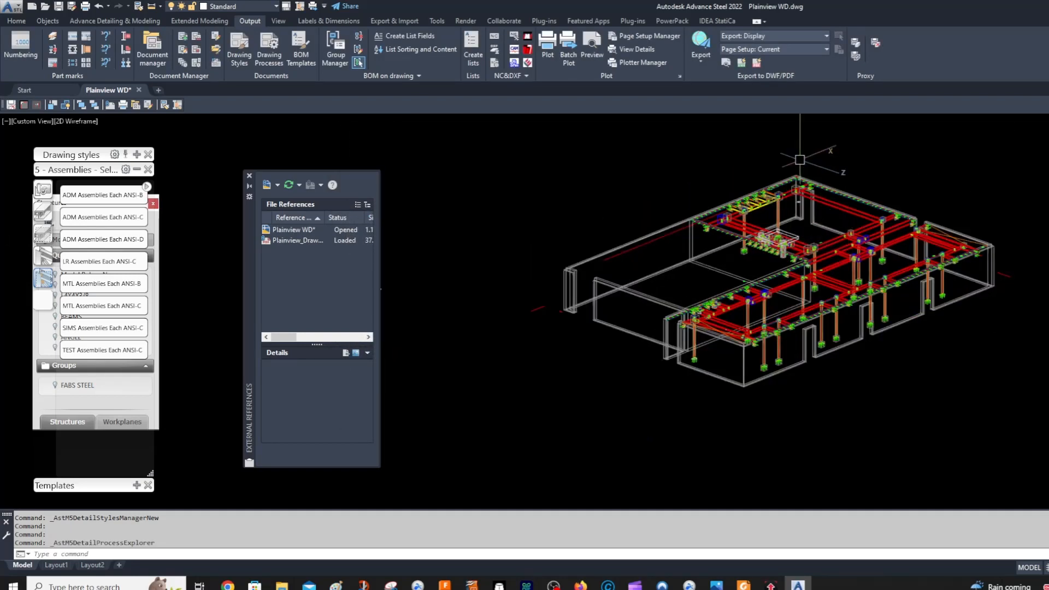
left_click(609, 152)
left_click(1045, 399)
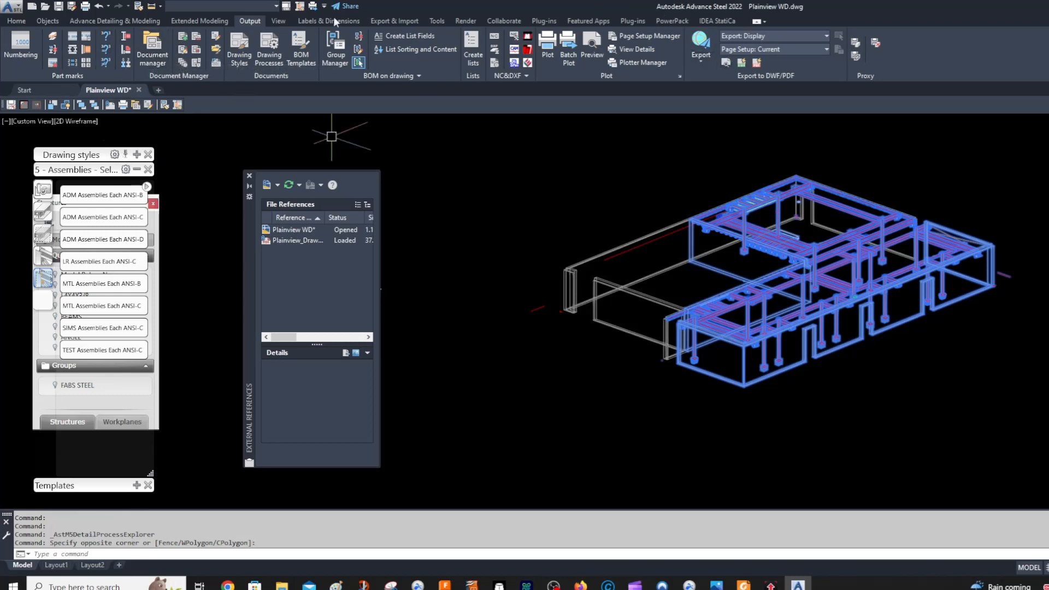
left_click(18, 21)
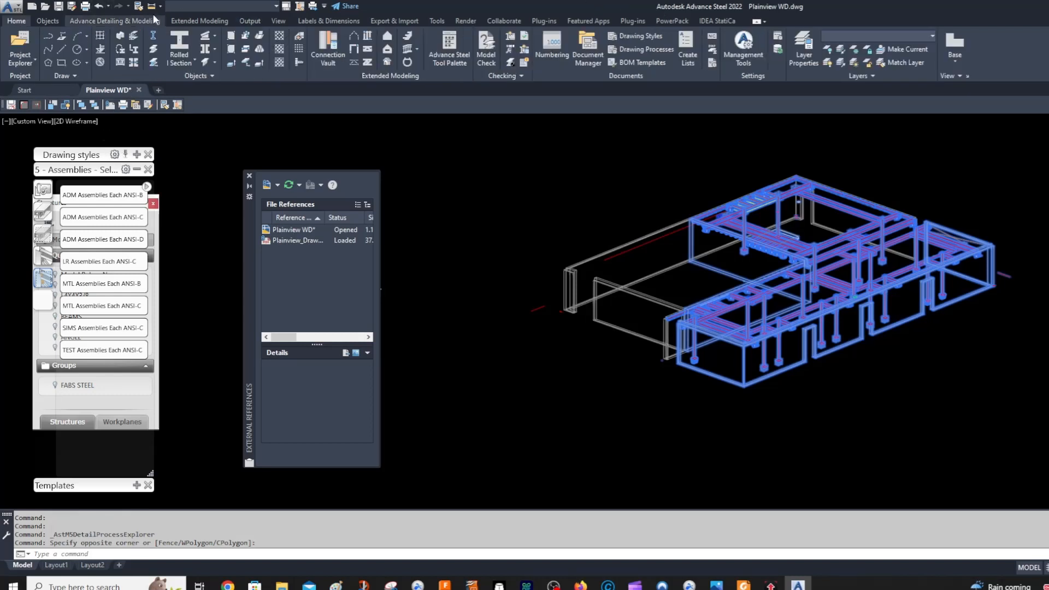
left_click(781, 51)
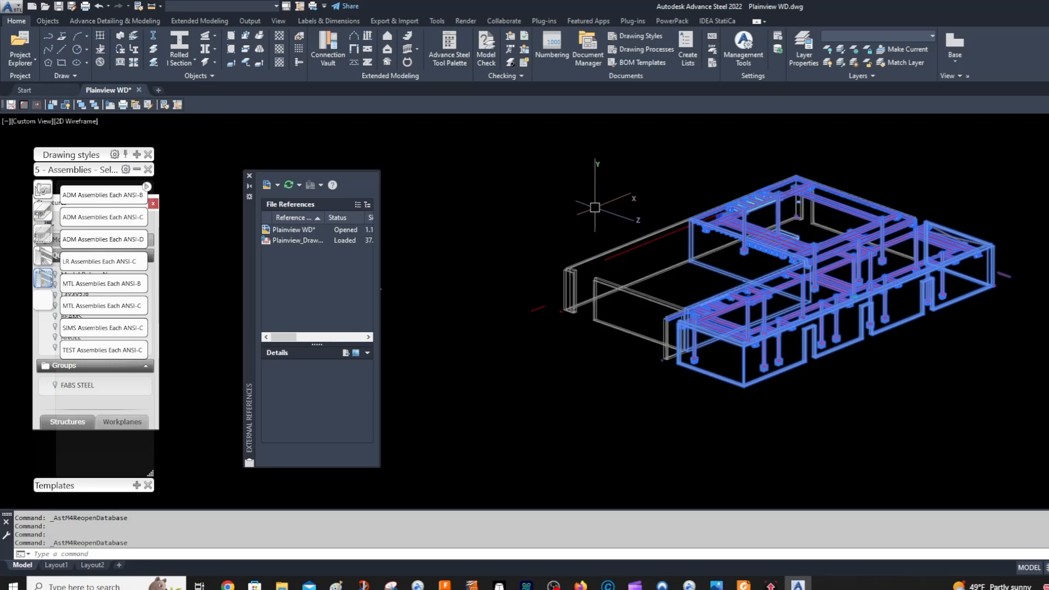
left_click(118, 215)
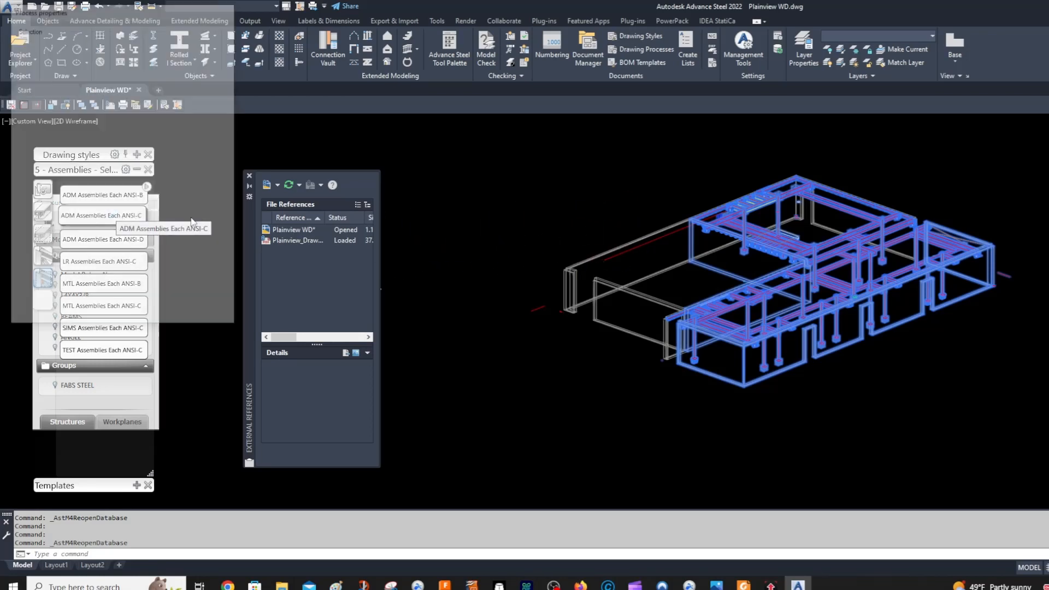
left_click(82, 309)
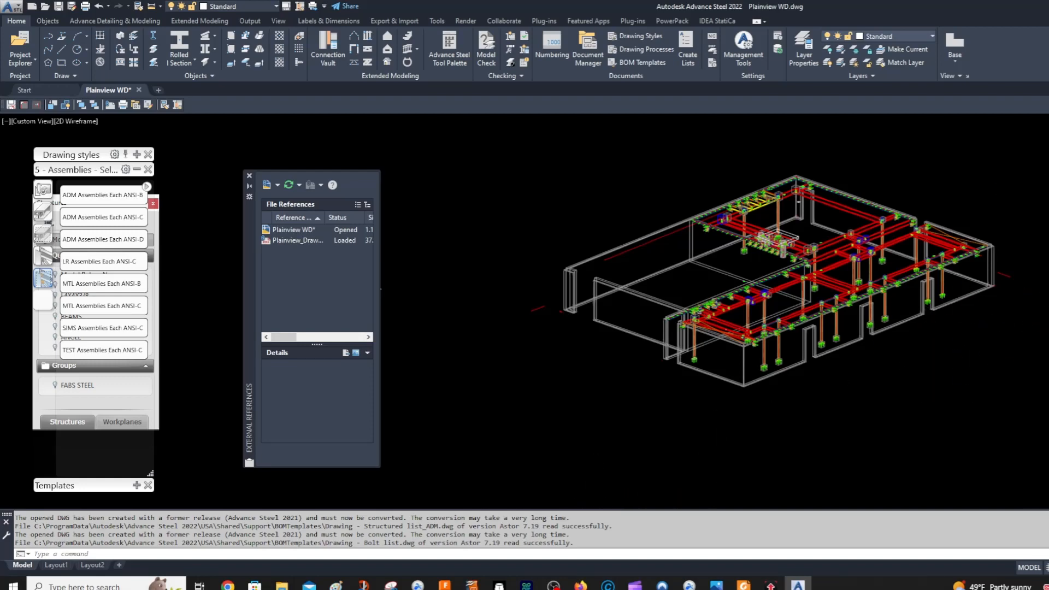
Enlarge the command history to show the drawing creation log and close the External References palette.
key("super+Down")
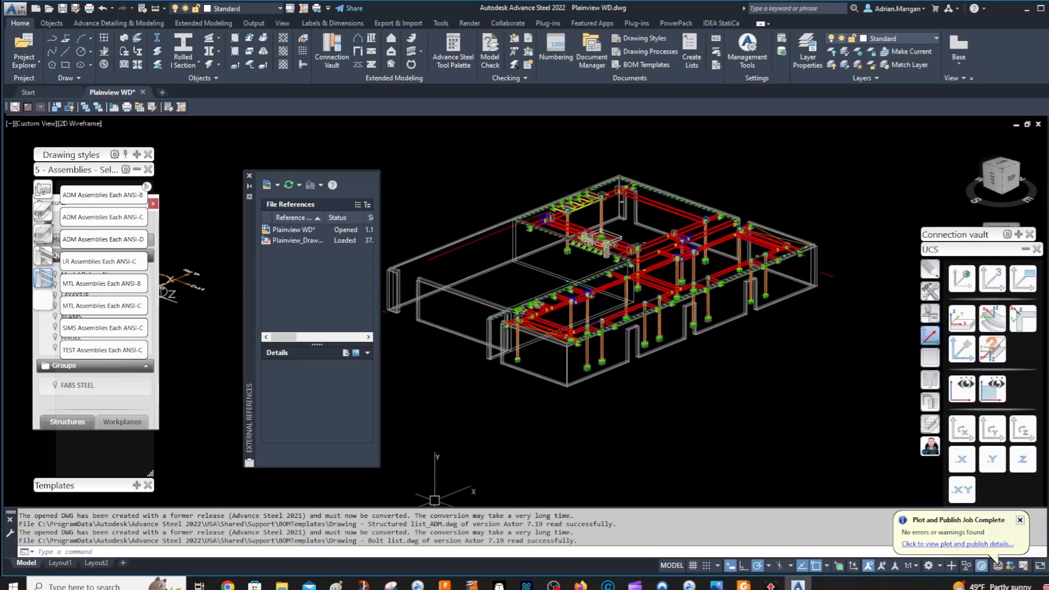
left_click_drag(431, 509, 431, 369)
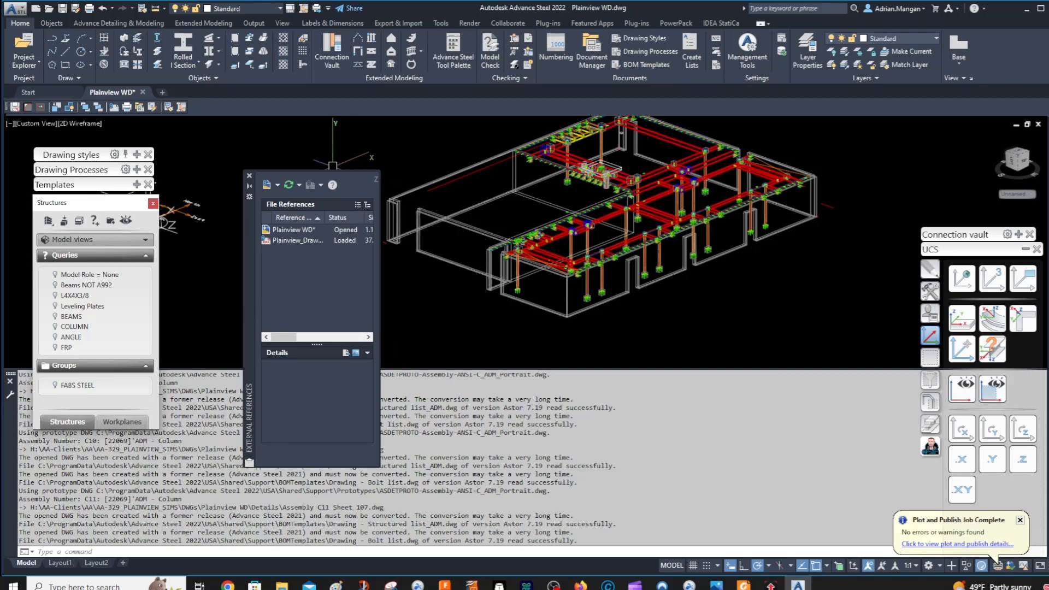
left_click(249, 176)
key("Escape")
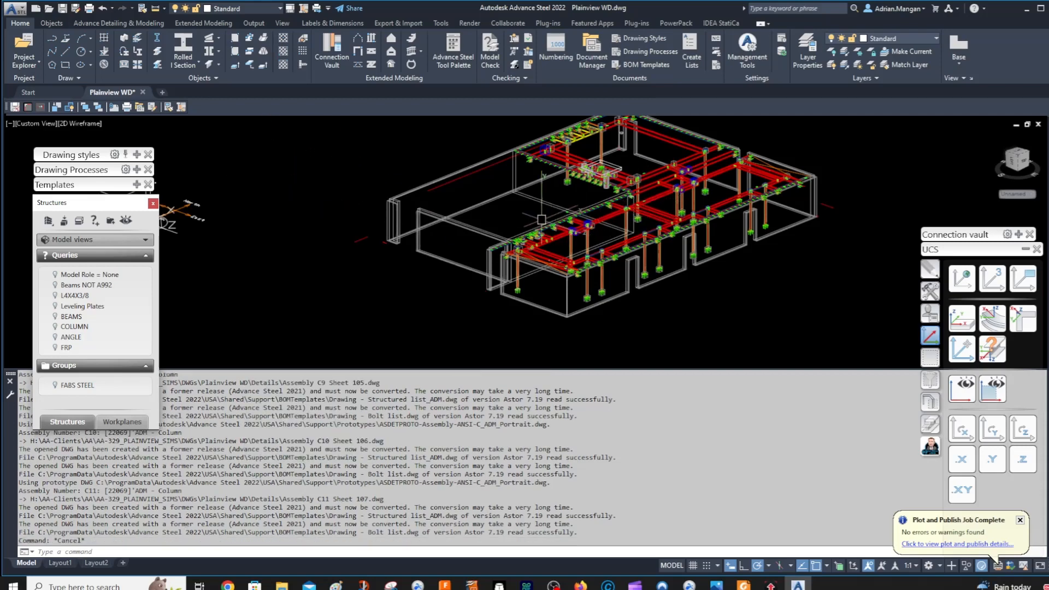
In the Document Manager, preview Assembly C1 Sheet 42 among the up-to-date details and open that drawing.
left_click(254, 23)
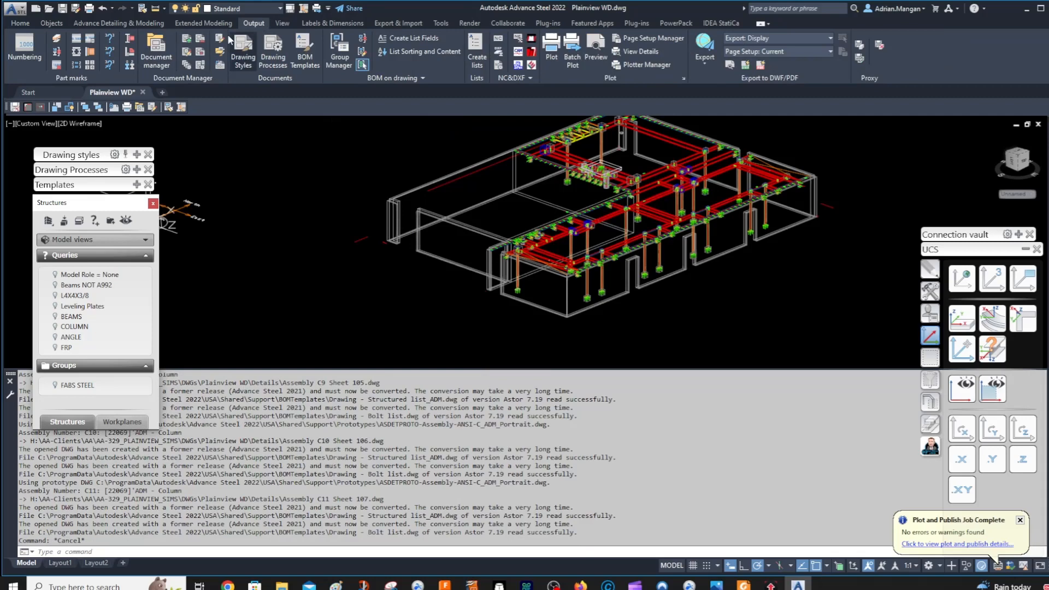
left_click(163, 48)
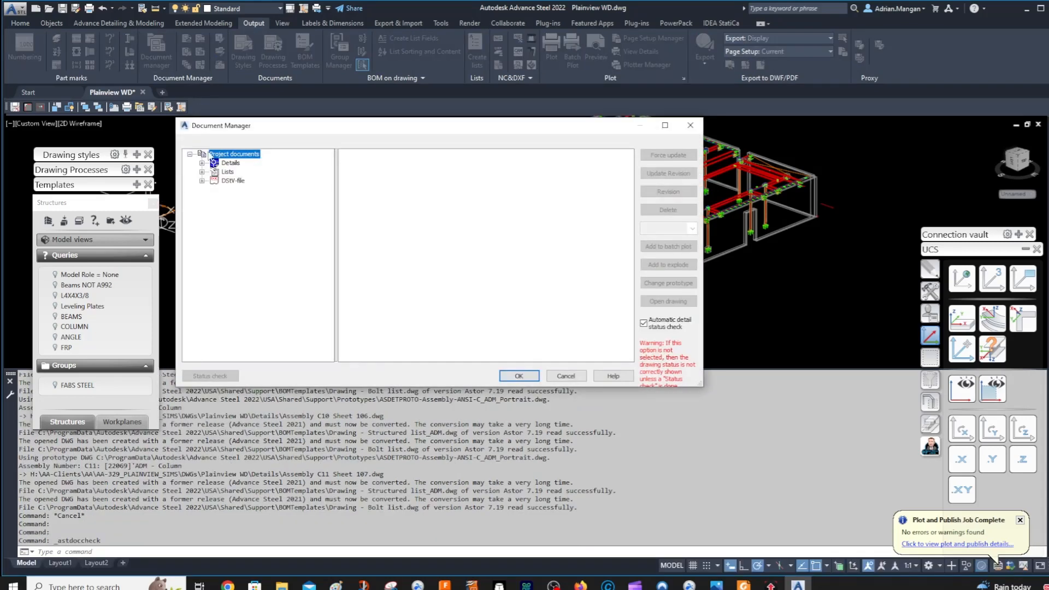
left_click(202, 162)
left_click(214, 190)
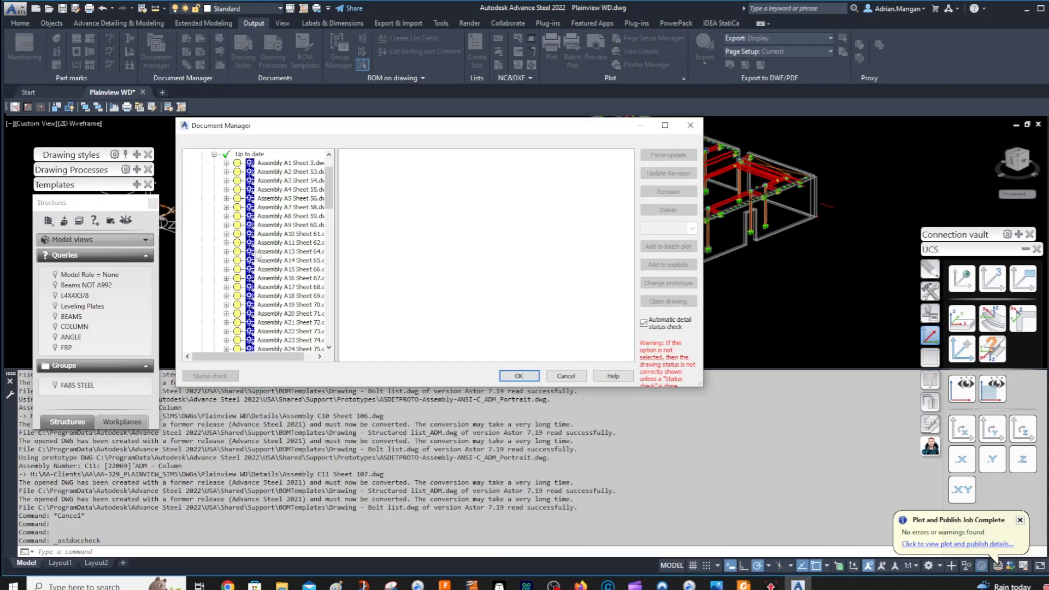
scroll(292, 281, "down", 15)
scroll(292, 281, "down", 5)
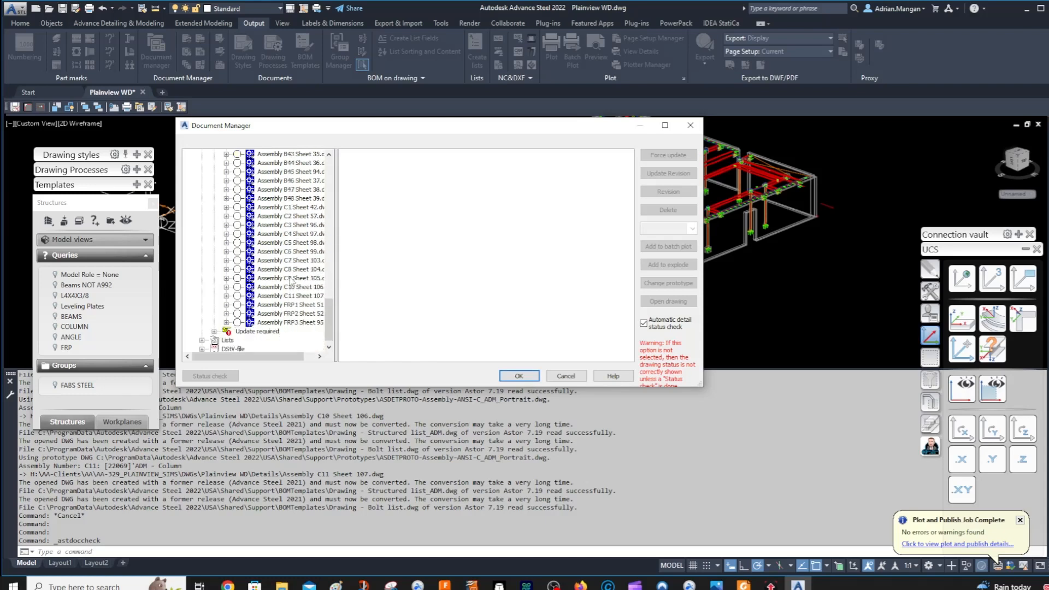
left_click(295, 198)
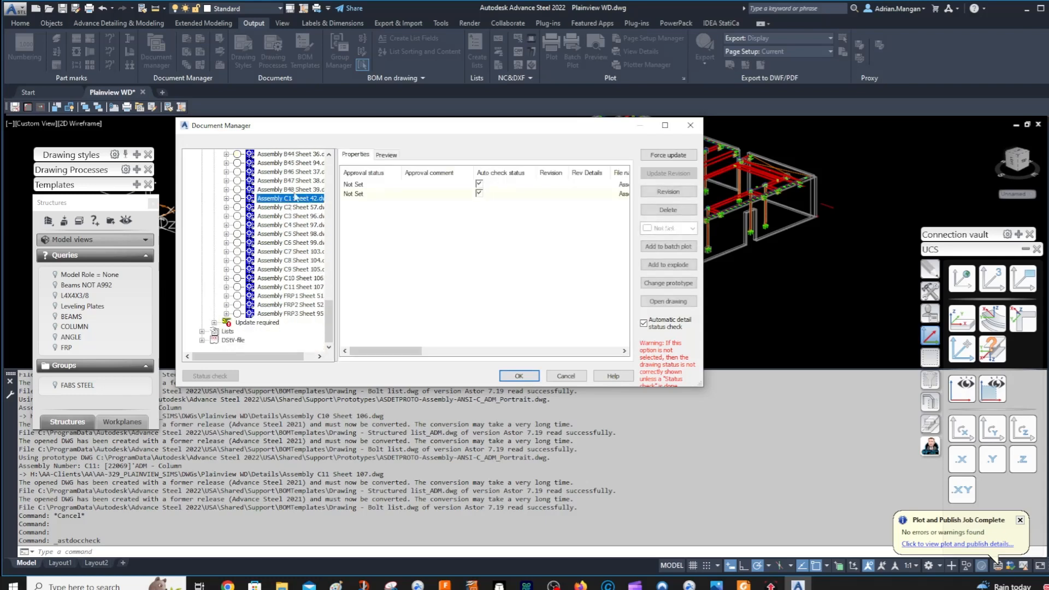
left_click(391, 157)
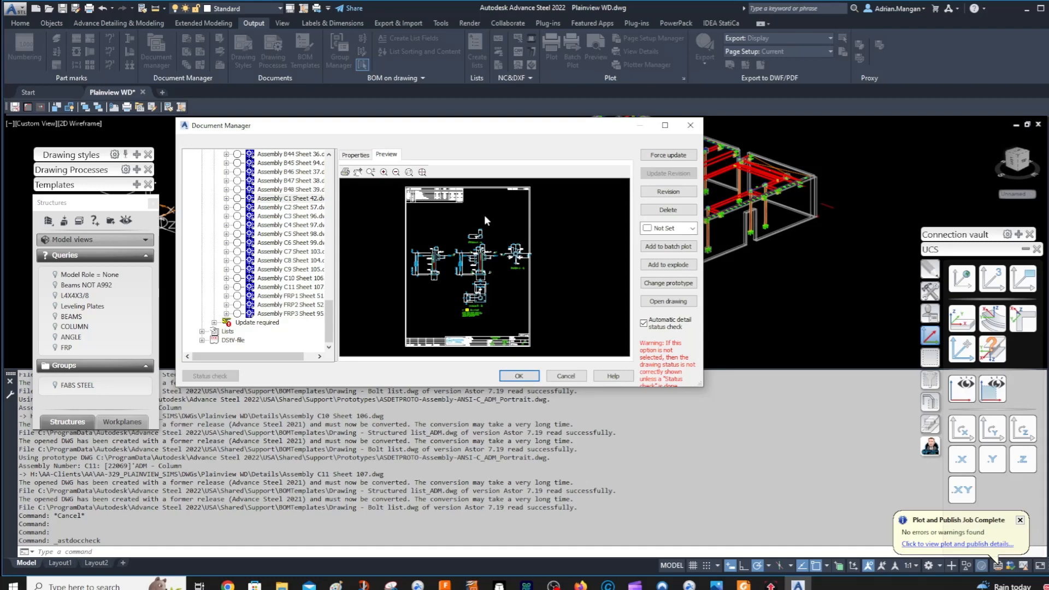
double_click(300, 199)
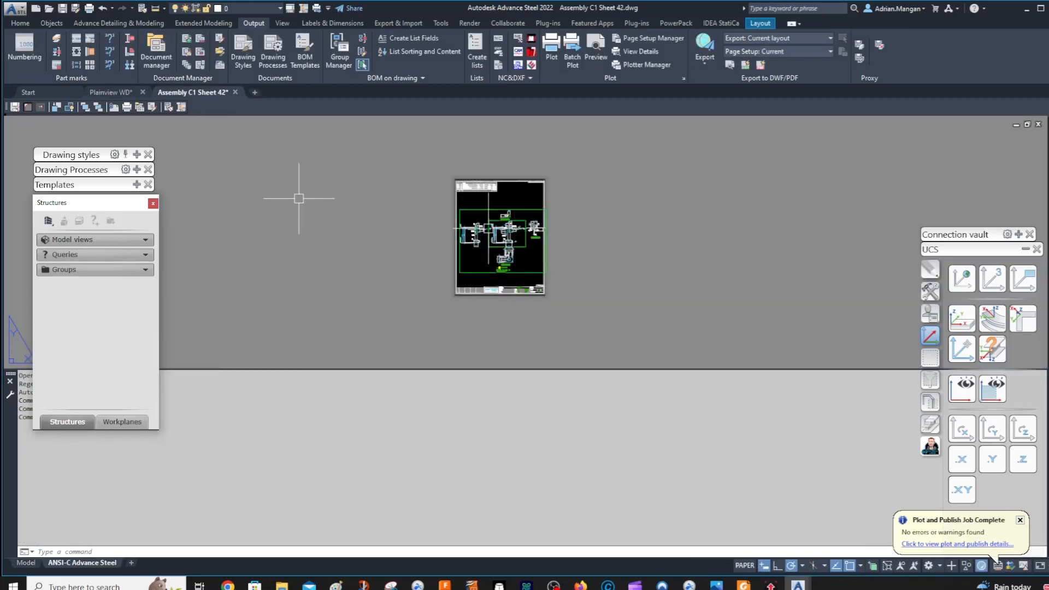
Reduce the command history's height to give the C1 sheet more drawing area.
scroll(489, 228, "up", 4)
scroll(492, 228, "down", 3)
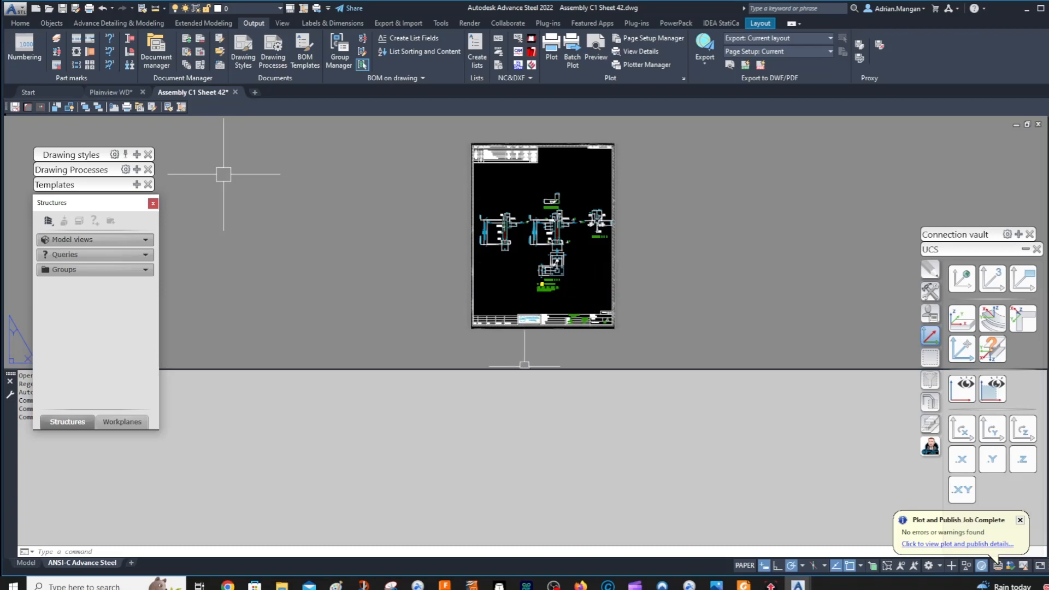
left_click_drag(525, 367, 503, 509)
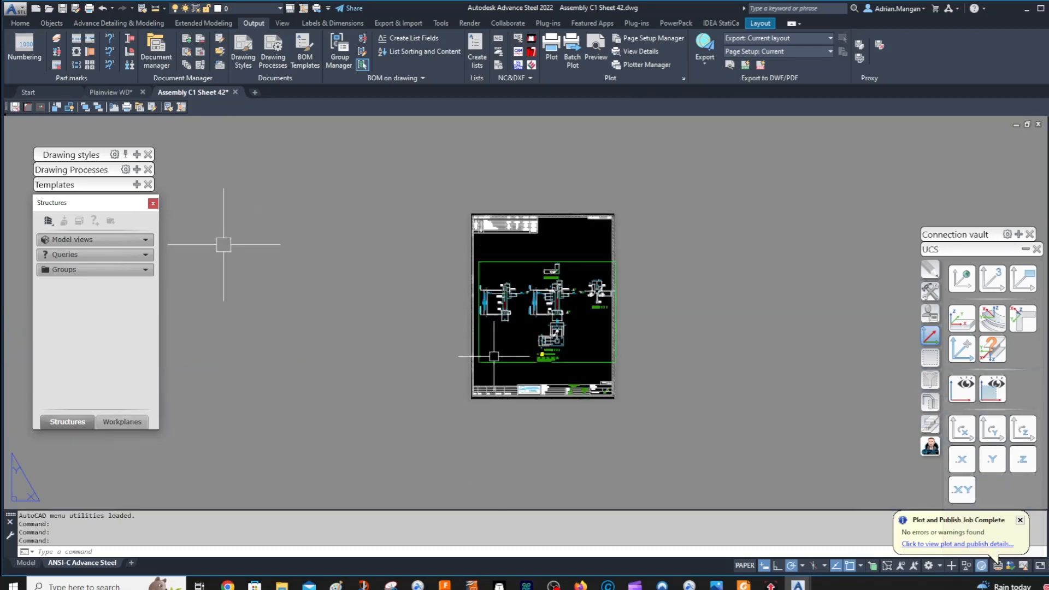
Edit the C1 detail's clip settings so its column views are drawn at full length, and update the detail.
scroll(519, 294, "up", 4)
double_click(648, 464)
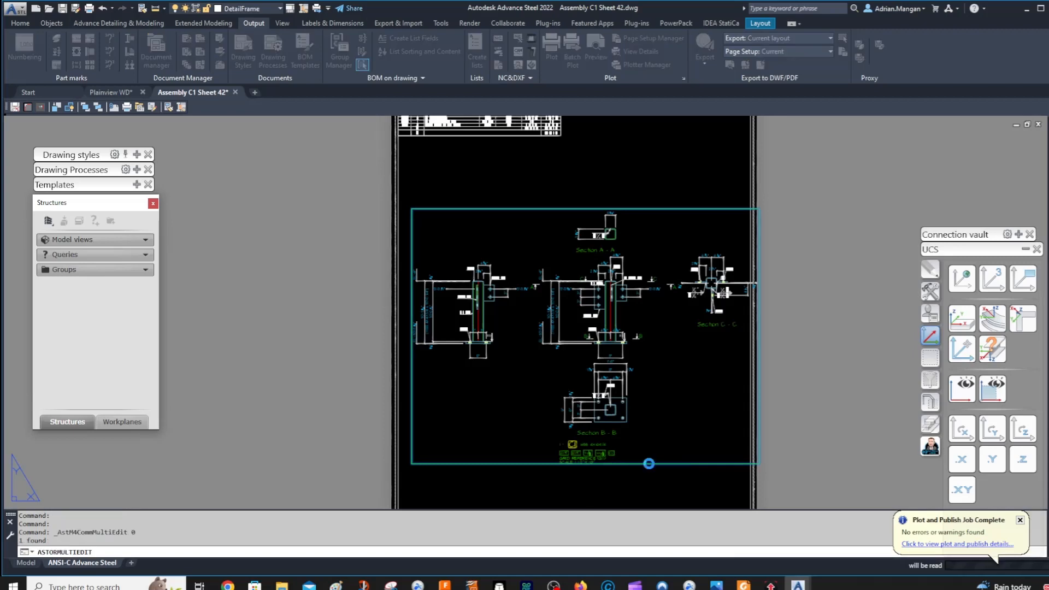
left_click(903, 218)
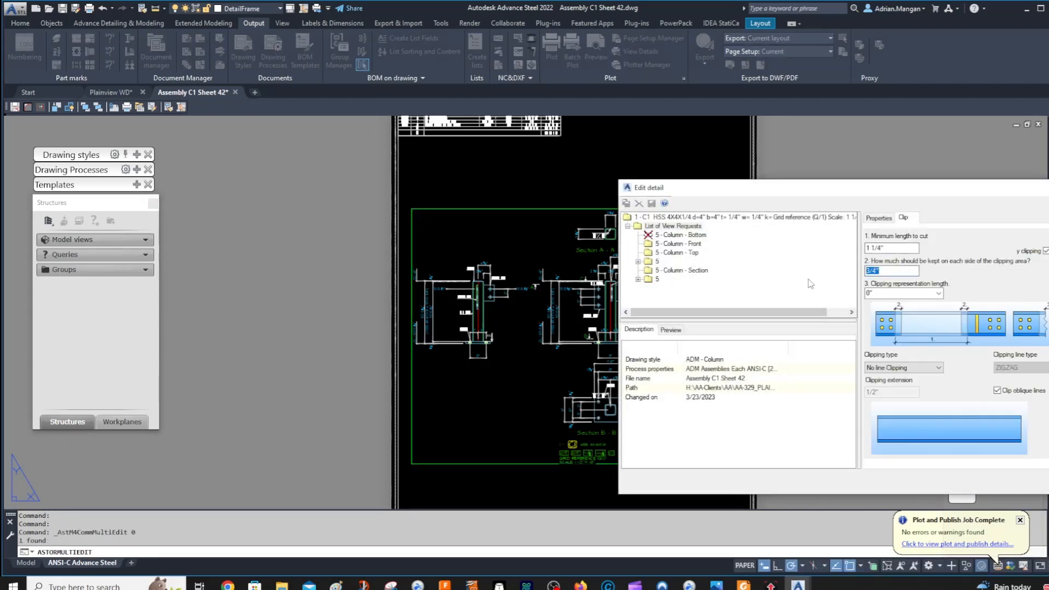
key("Return")
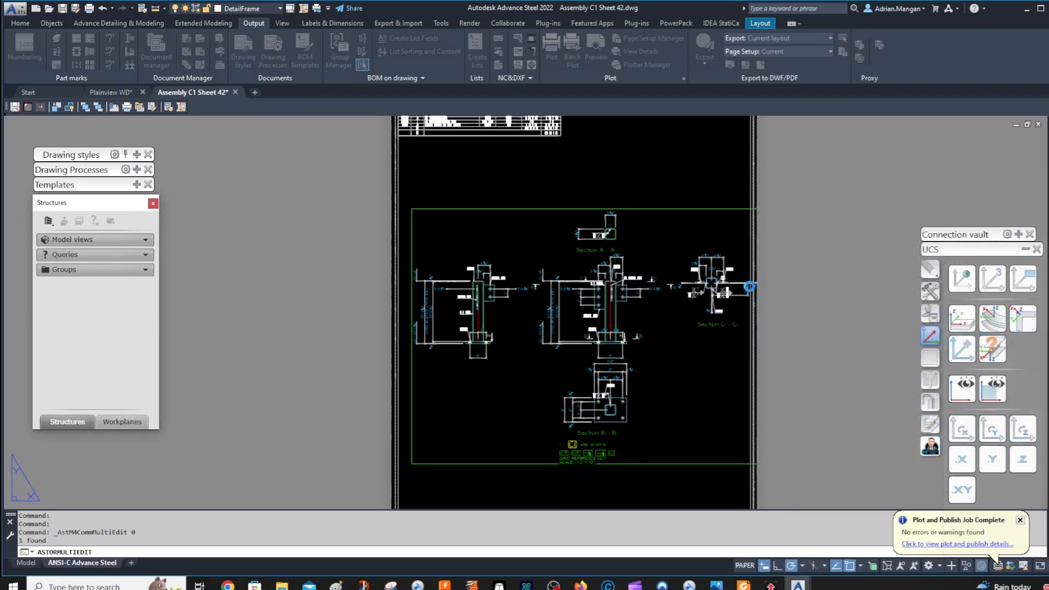
Move the C1 detail up on the sheet and place its title label in the free space below the left column view.
scroll(752, 284, "down", 4)
scroll(733, 315, "up", 2)
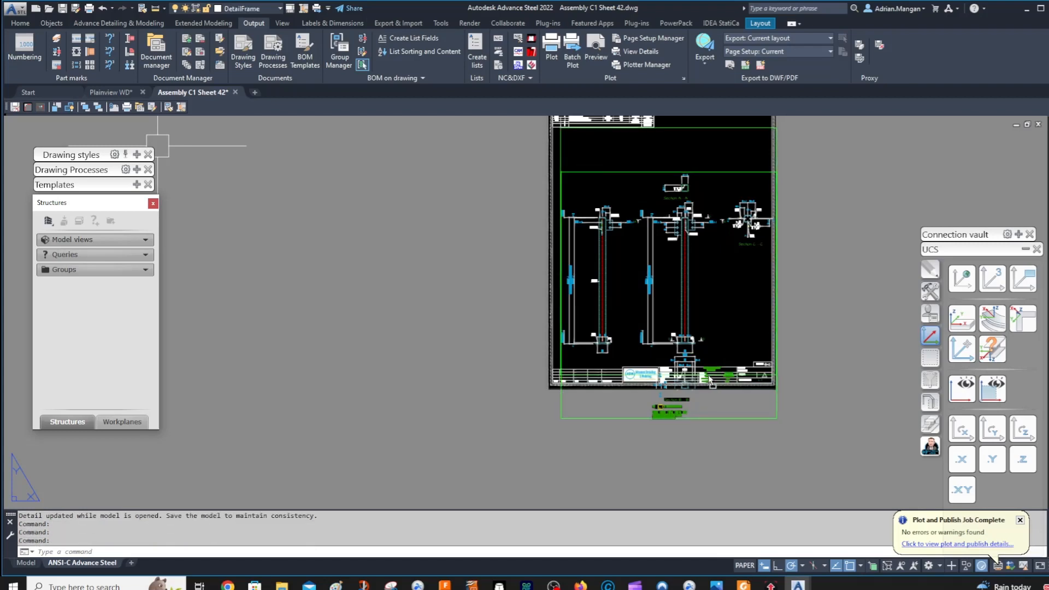
scroll(691, 263, "up", 2)
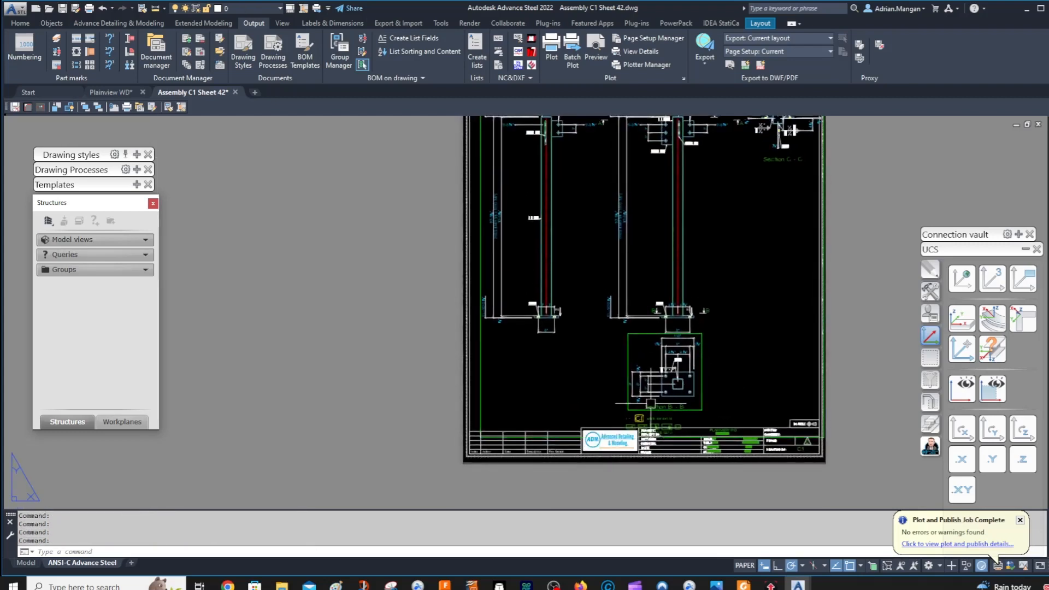
left_click(645, 417)
left_click_drag(638, 420, 536, 370)
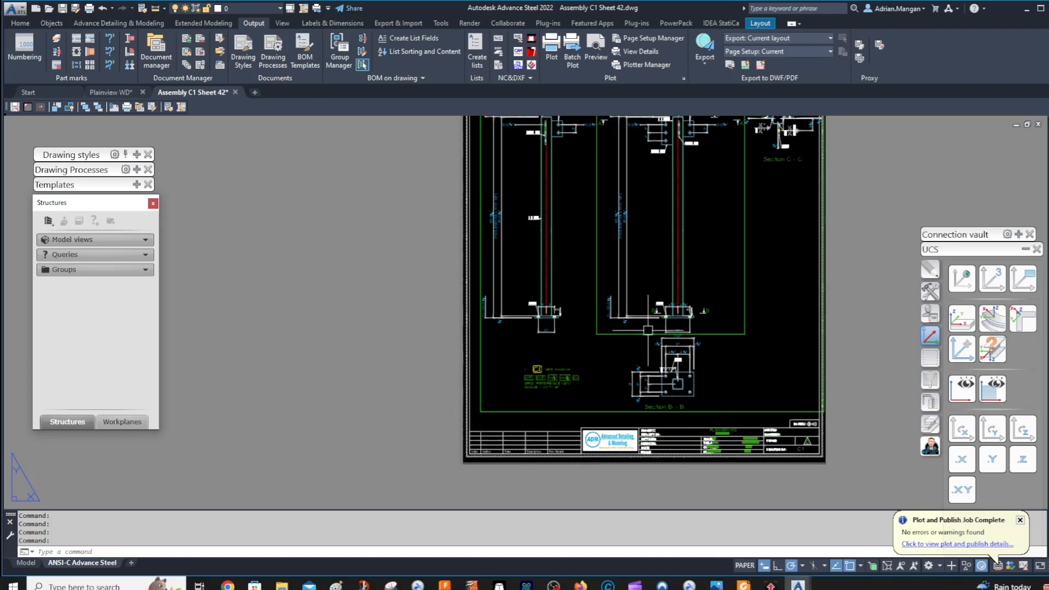
Examine the C1 sheet's column views, Section B-B and the alignment of the title block attributes.
middle_click_drag(703, 252, 727, 278)
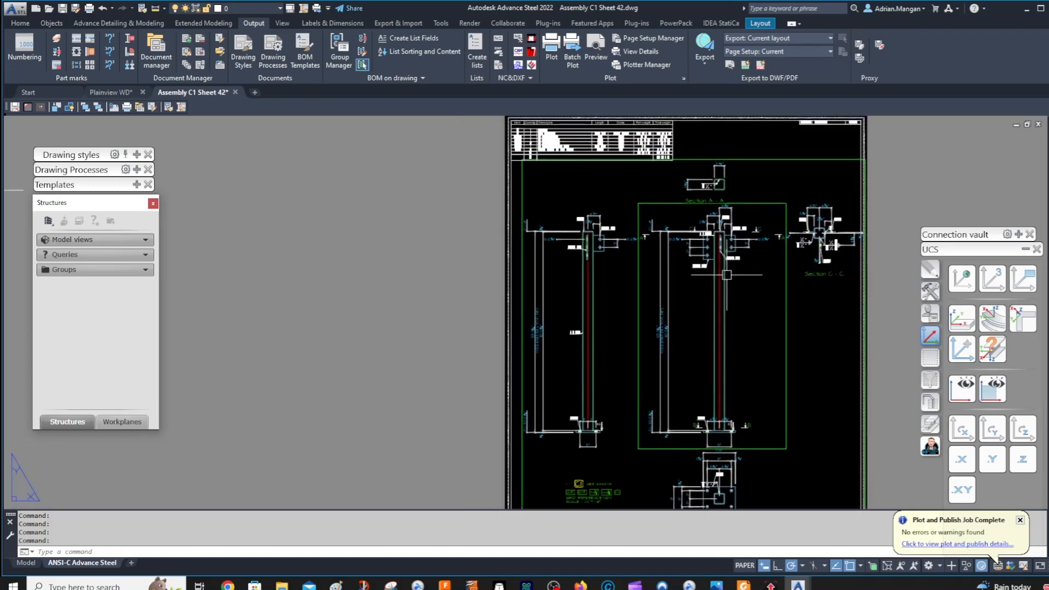
scroll(714, 212, "up", 2)
scroll(714, 212, "down", 2)
scroll(717, 224, "down", 2)
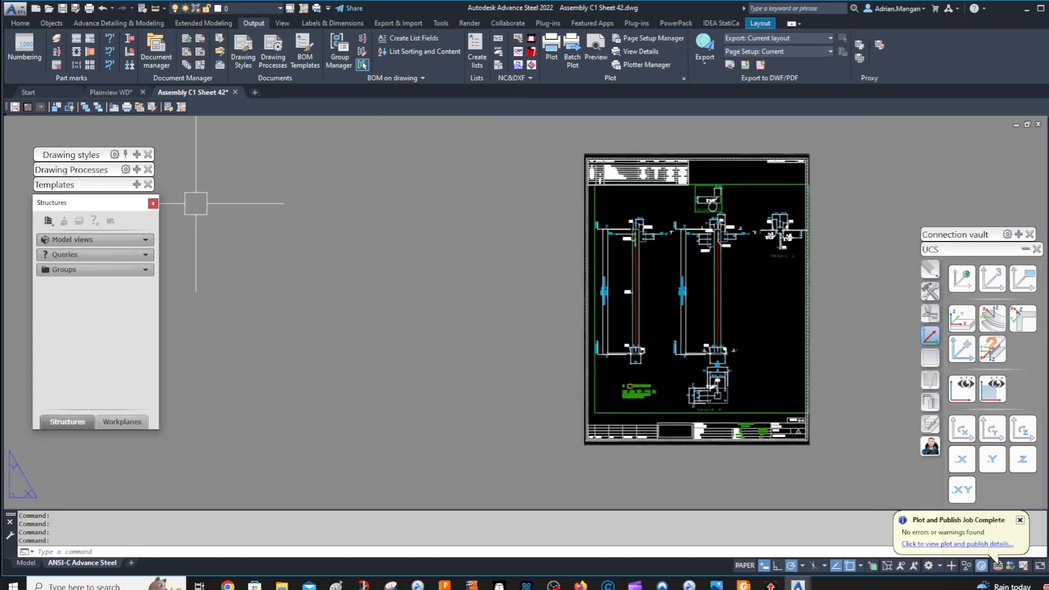
middle_click_drag(717, 224, 704, 206)
scroll(695, 316, "up", 2)
scroll(725, 402, "up", 2)
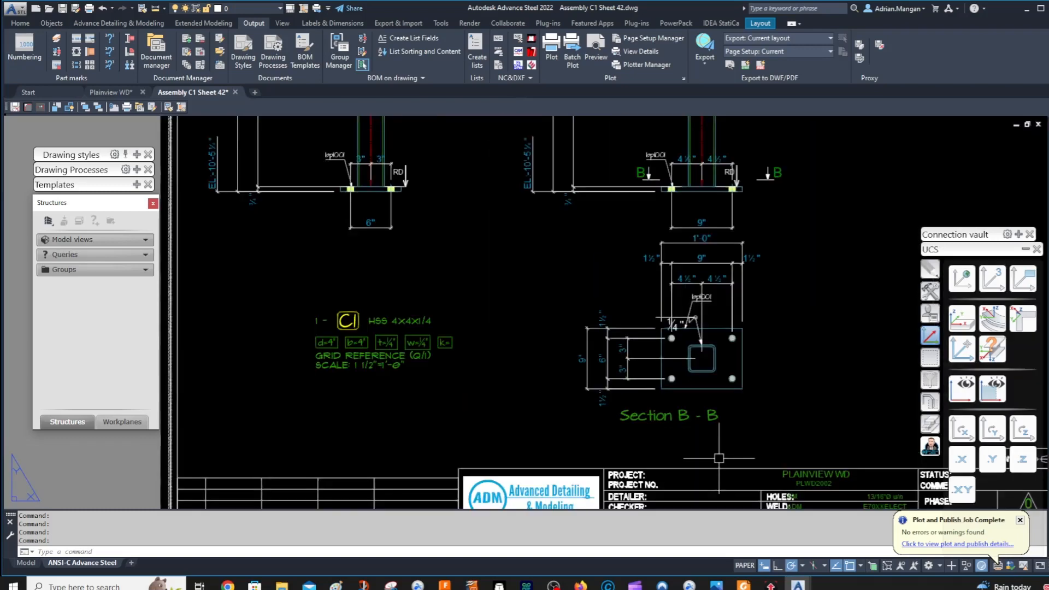
scroll(718, 455, "down", 1)
scroll(718, 455, "down", 3)
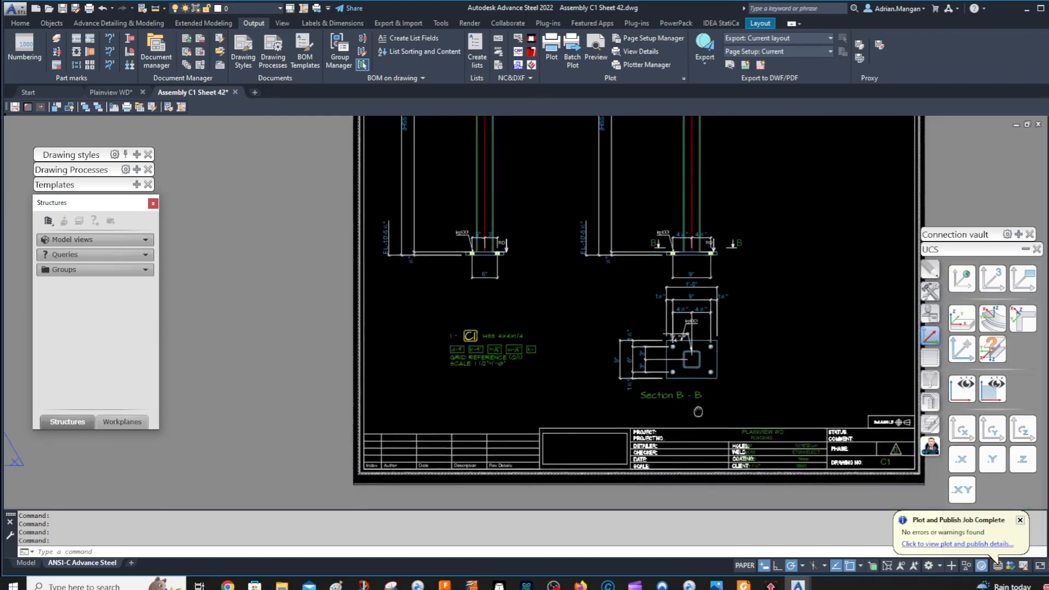
scroll(705, 377, "up", 5)
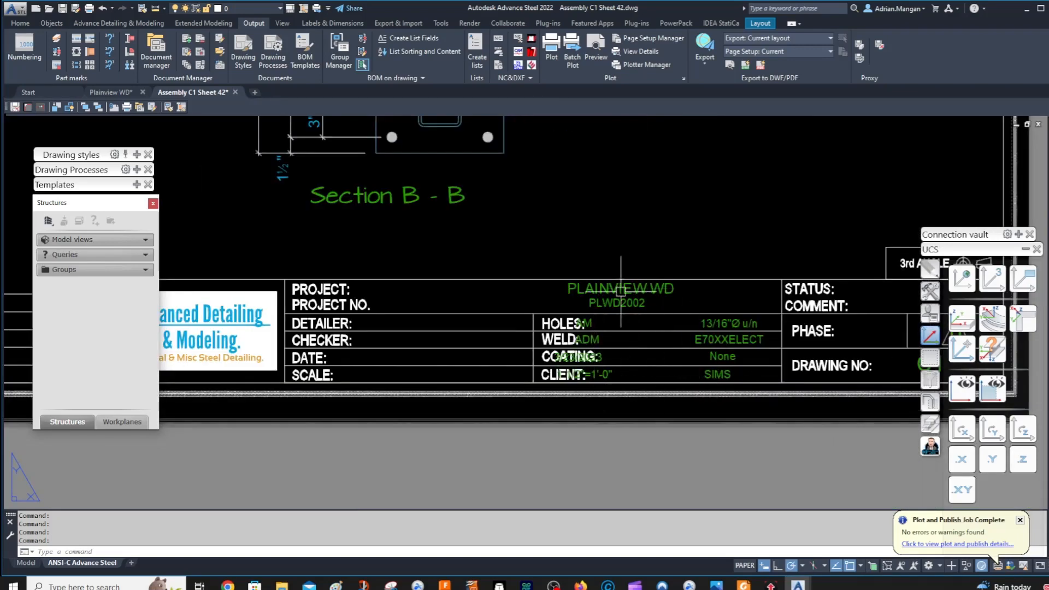
middle_click_drag(638, 344, 709, 343)
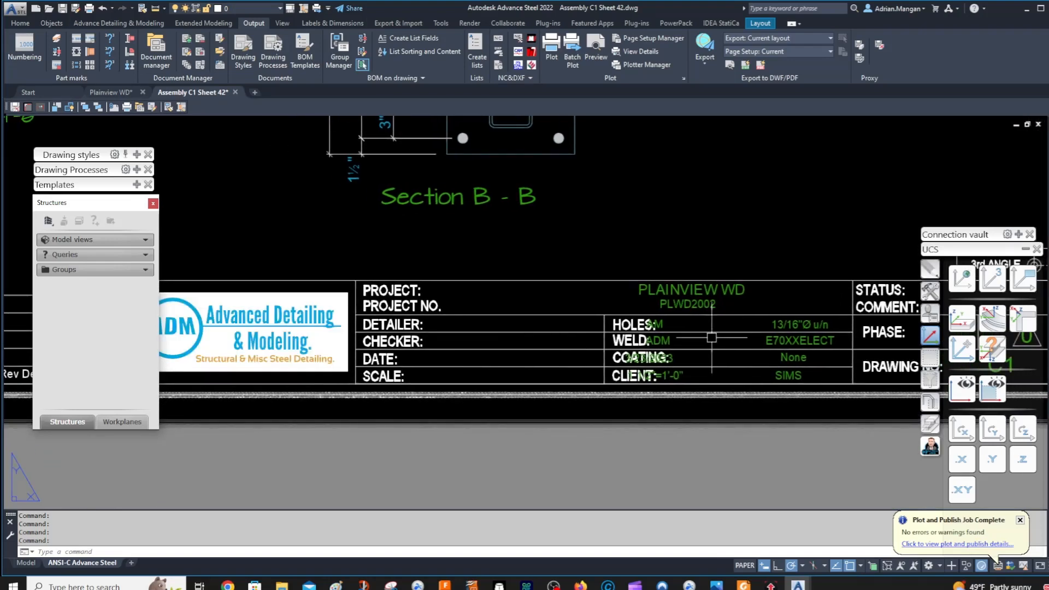
scroll(706, 322, "down", 4)
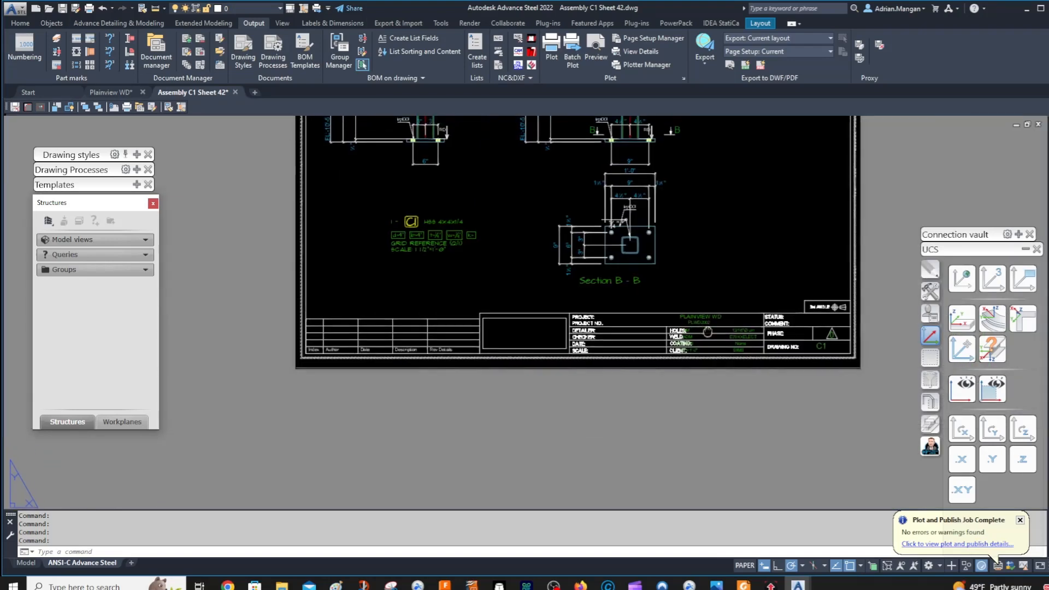
Synchronize the attributes of the C1 sheet's HYPERSTEELPAGEHEADER title block with ATTSYNC, using the Select option.
scroll(681, 332, "up", 2)
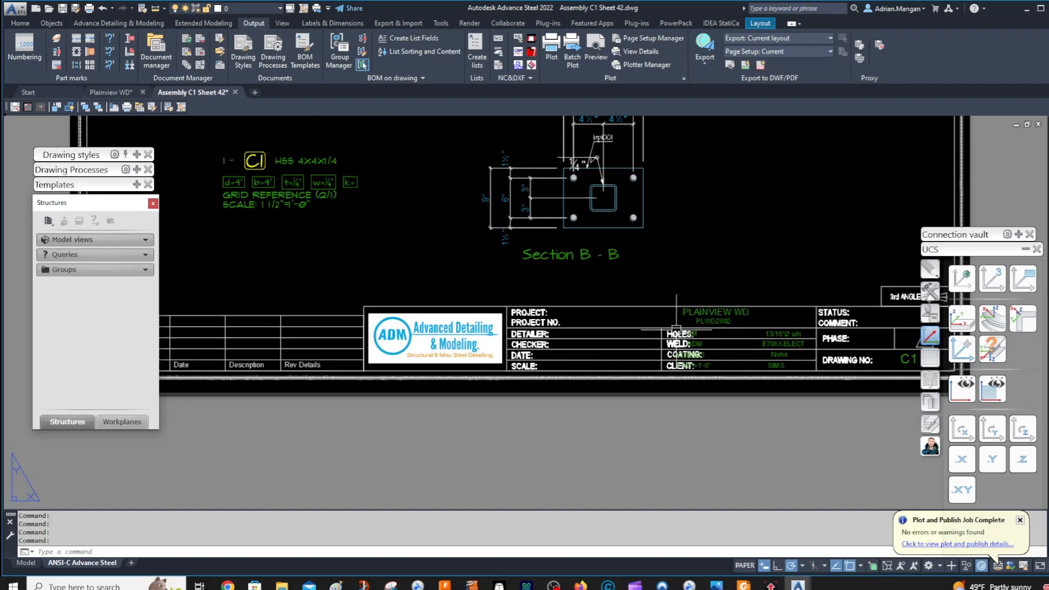
left_click(676, 330)
key("Escape")
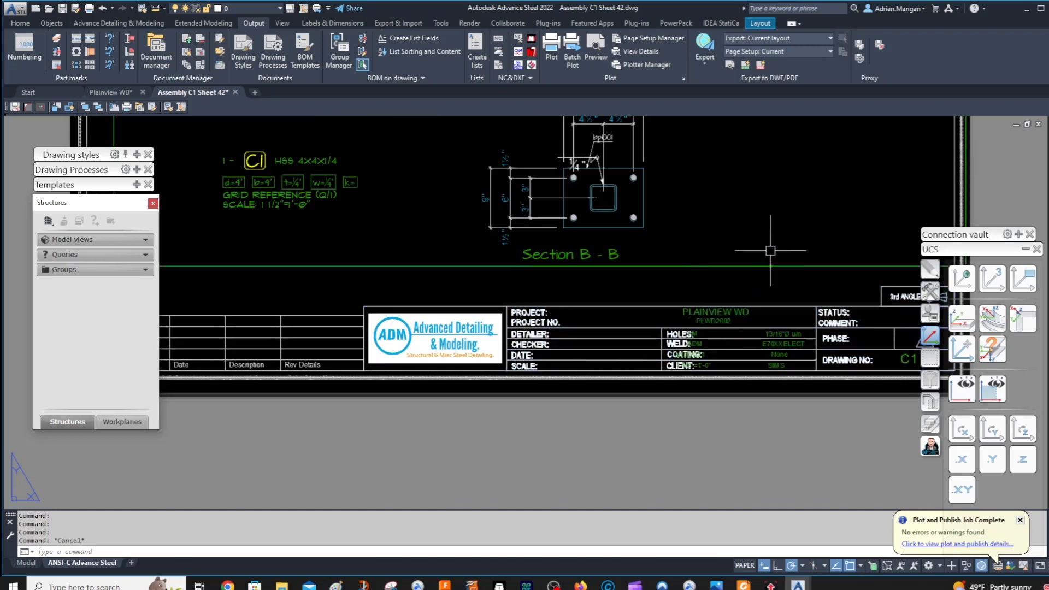
type("attsync")
key("Return")
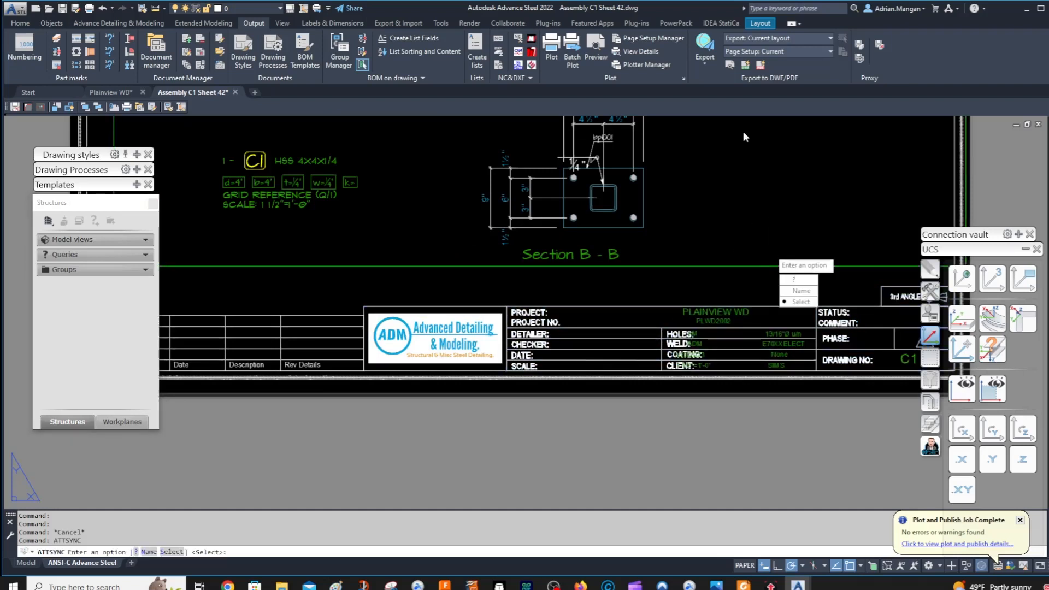
left_click(801, 301)
left_click(673, 332)
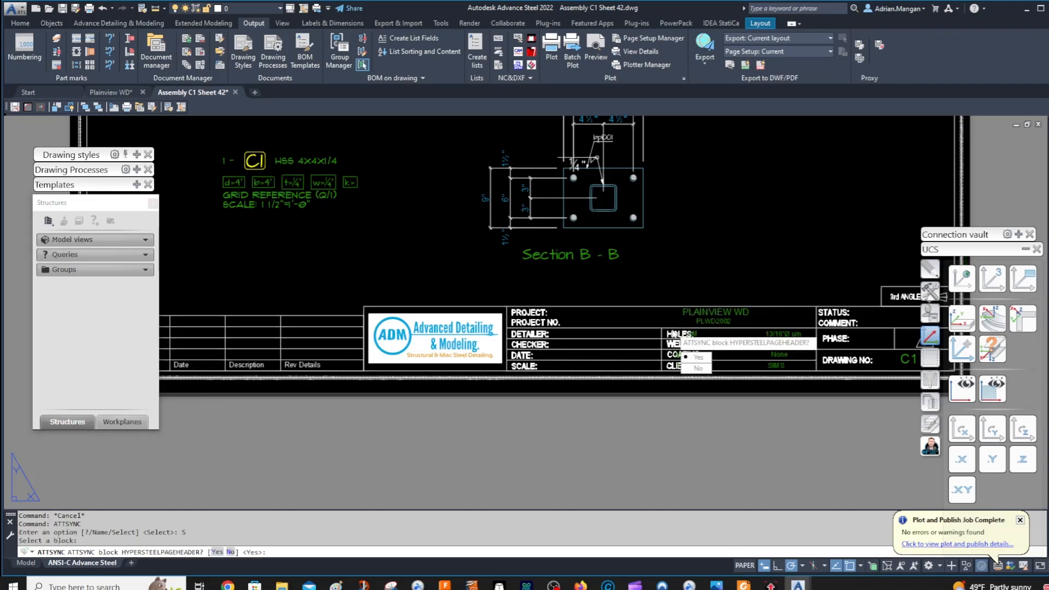
left_click(693, 356)
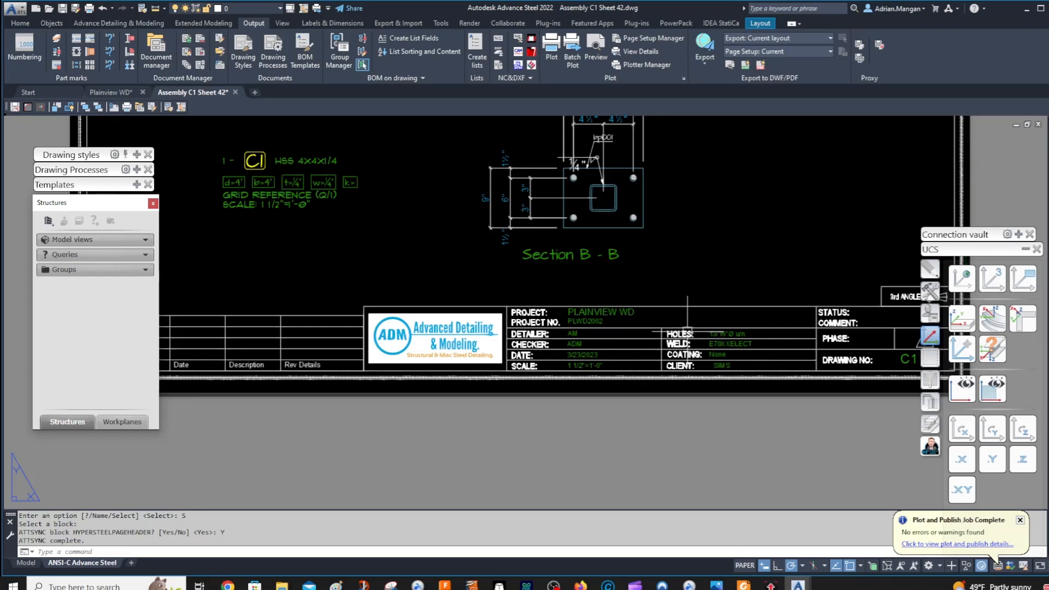
scroll(684, 334, "down", 5)
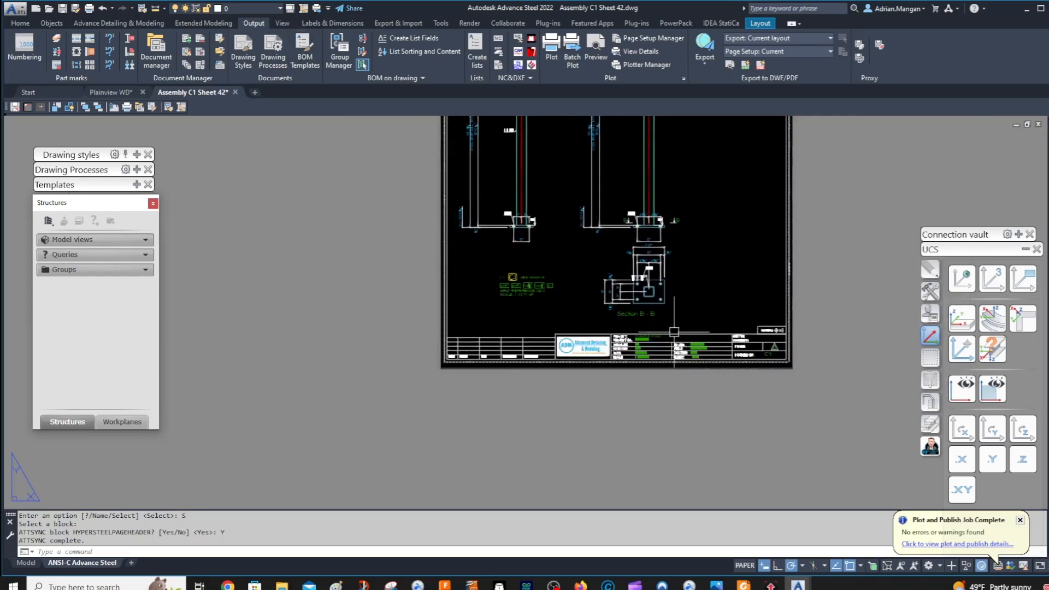
Show the C6 column's assembly detail from the Plainview WD model and examine the attribute alignment in its title block.
left_click(110, 92)
scroll(632, 326, "up", 4)
left_click(648, 316)
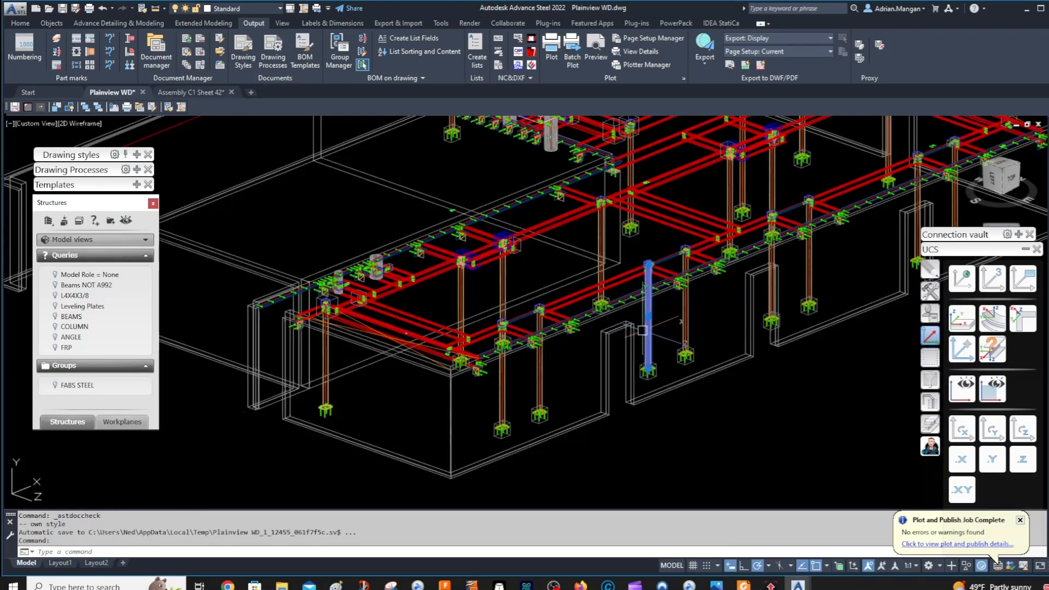
right_click(650, 327)
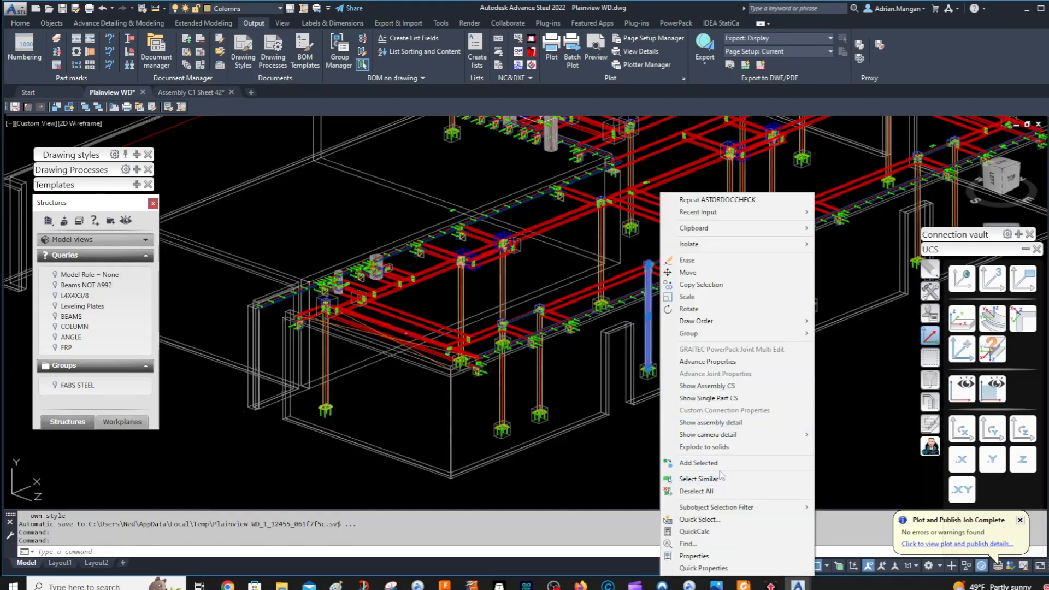
left_click(710, 423)
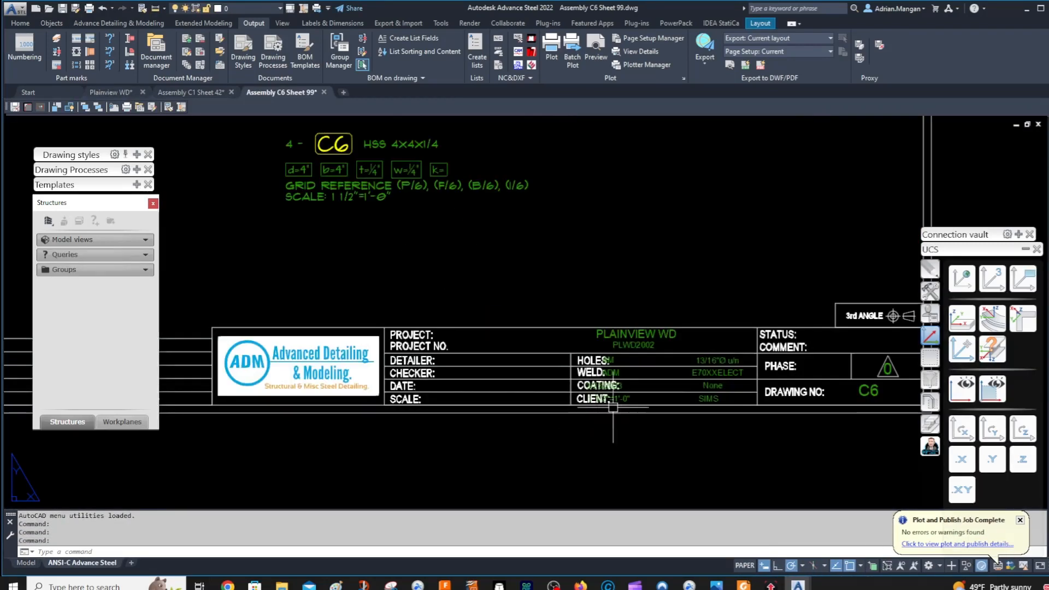
scroll(616, 370, "up", 4)
scroll(616, 370, "down", 4)
middle_click_drag(617, 373, 676, 359)
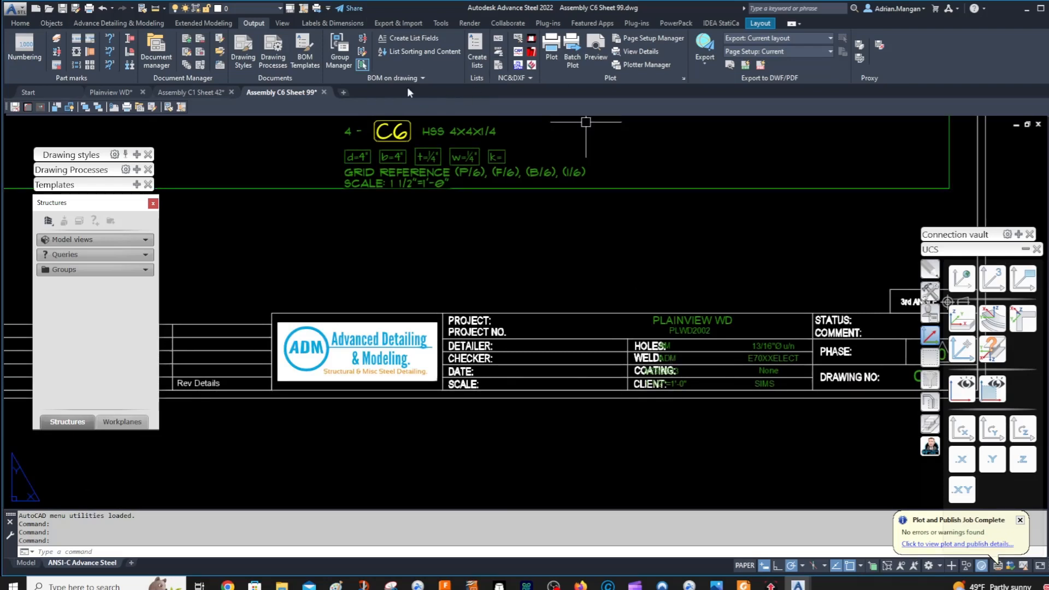
Close the C6 and C1 sheets, saving C1, and open the prototype ASDETPROTO-Assembly-ANSI-C_ADM_Portrait.dwg for editing.
left_click(930, 446)
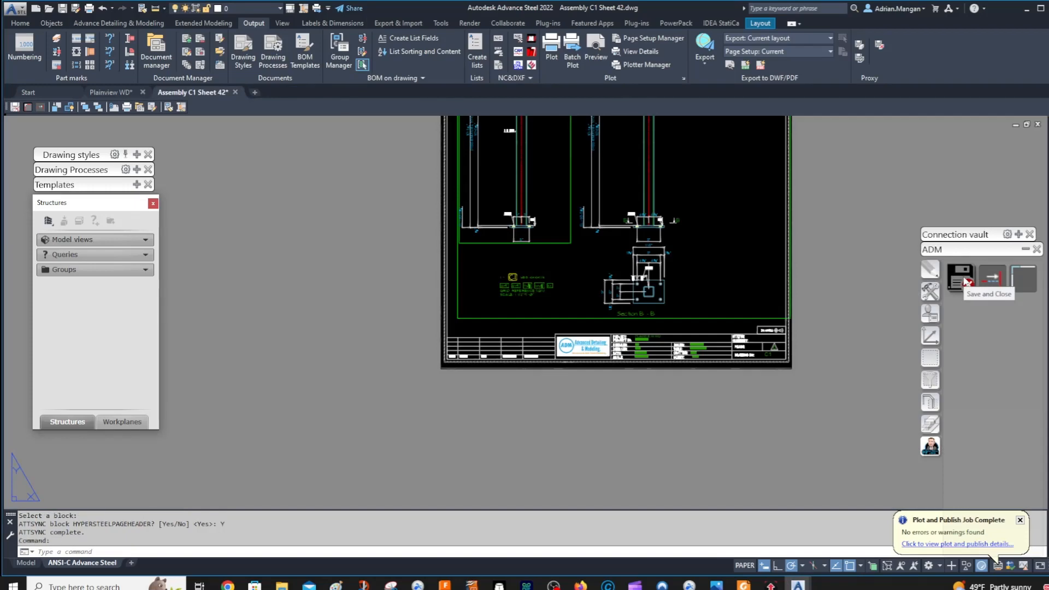
left_click(965, 282)
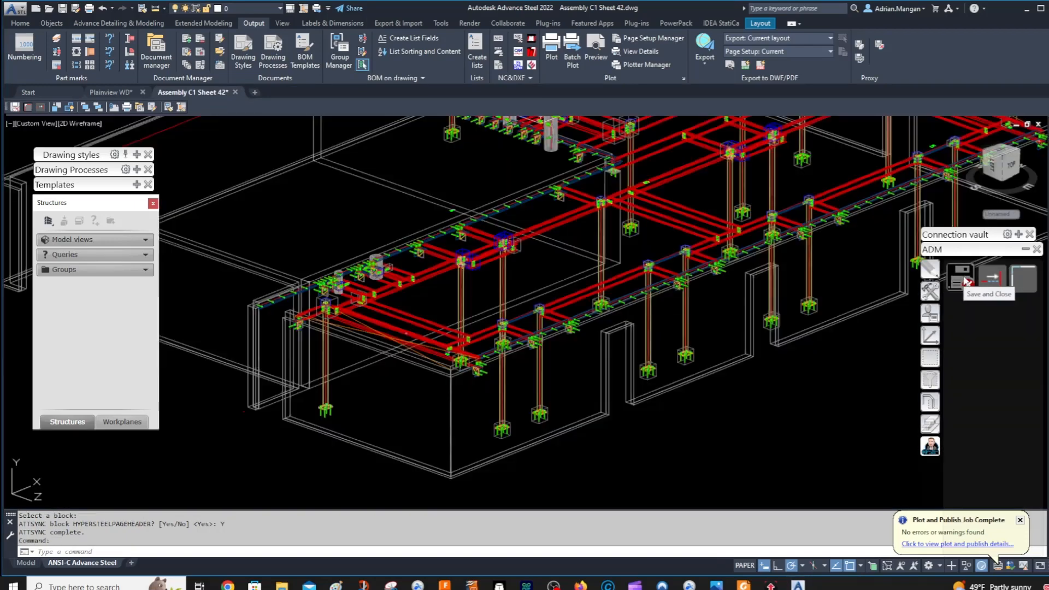
left_click(225, 49)
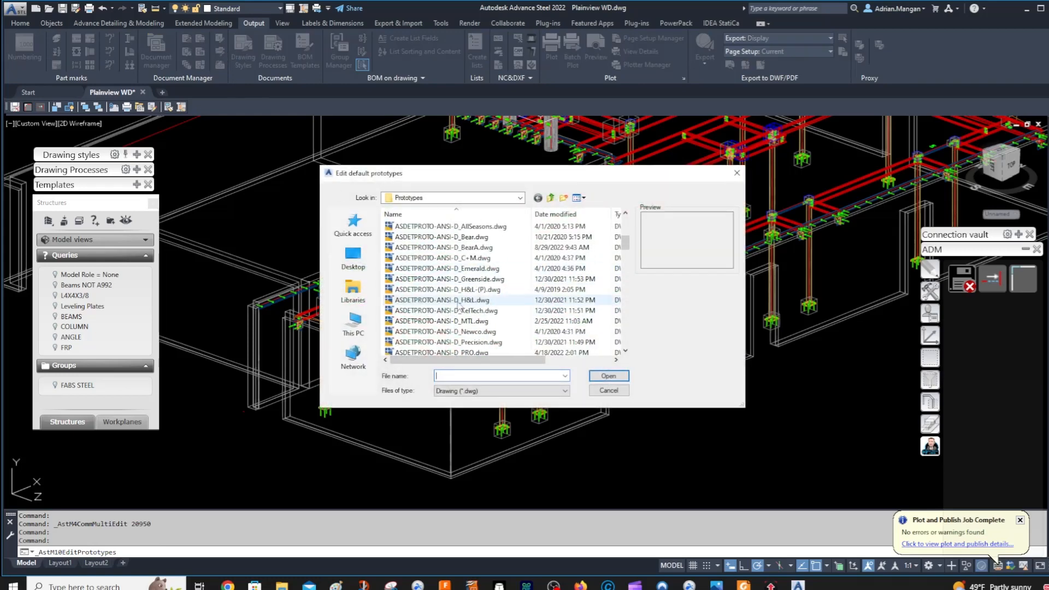
scroll(460, 304, "down", 10)
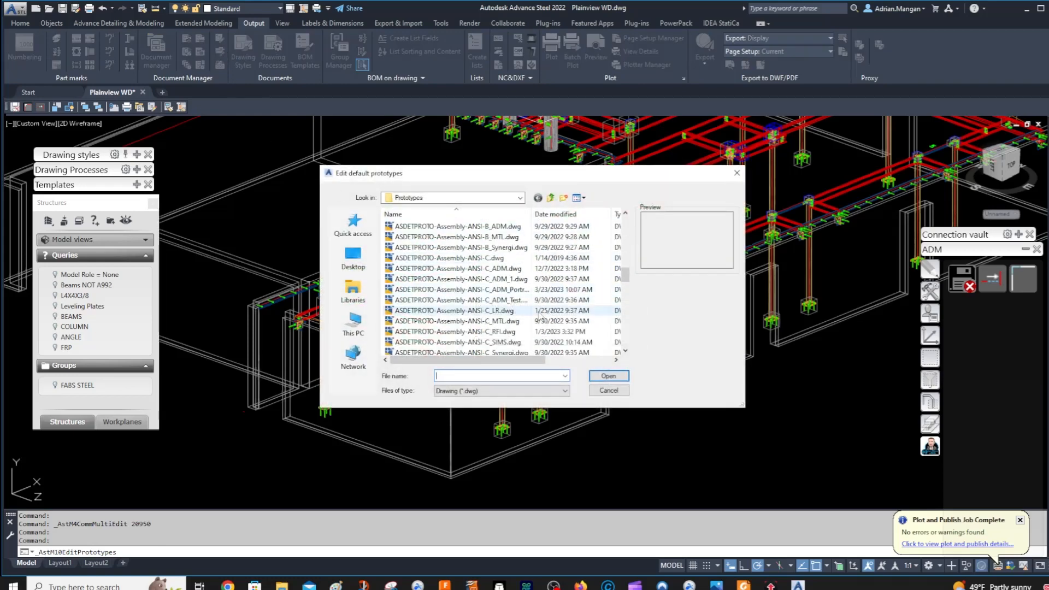
left_click(519, 289)
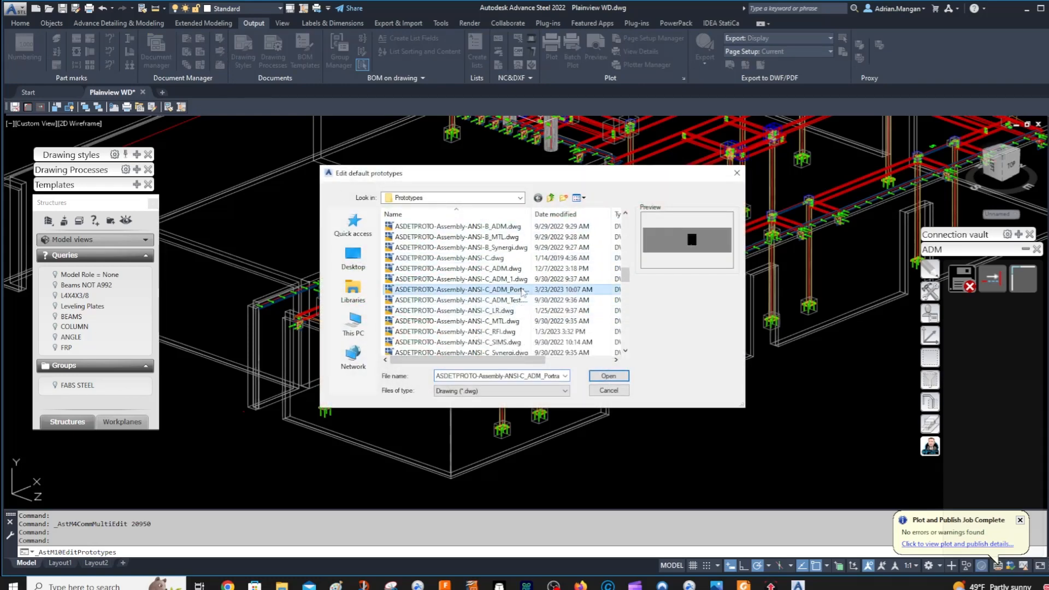
left_click(596, 375)
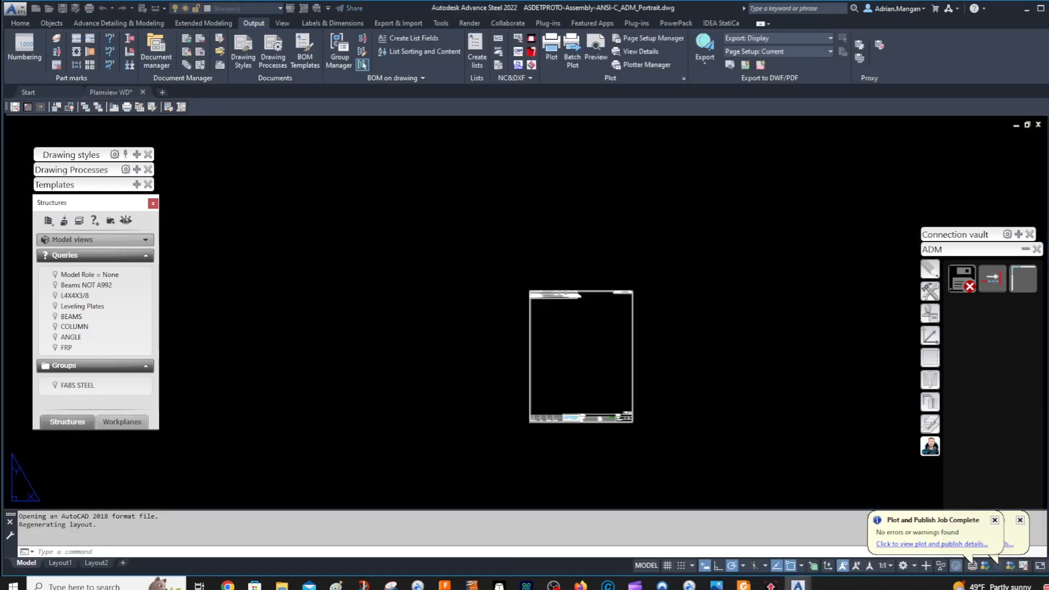
scroll(605, 416, "up", 3)
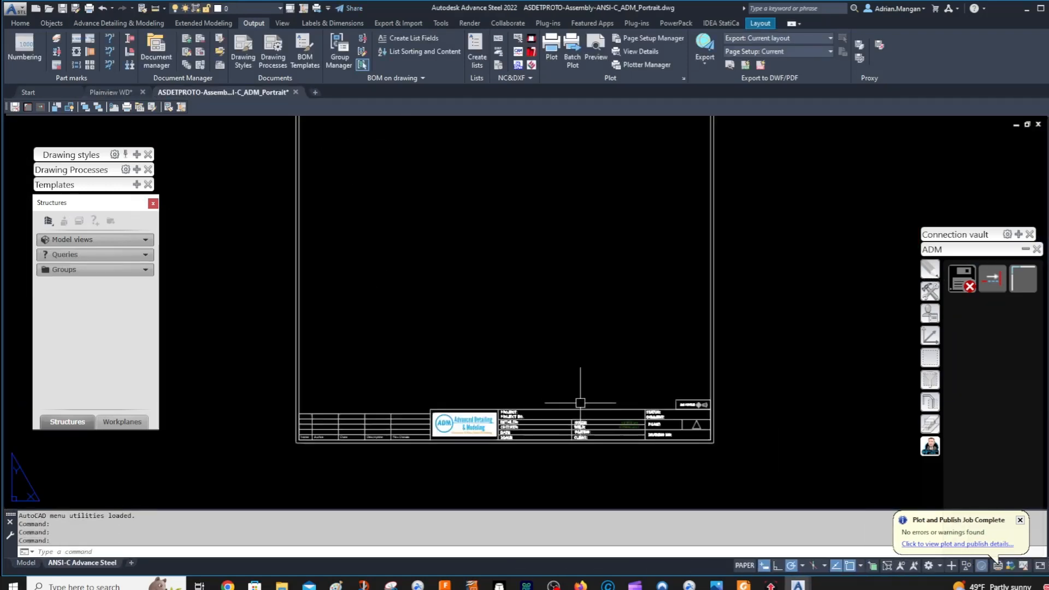
middle_click_drag(580, 403, 732, 285)
scroll(614, 297, "up", 3)
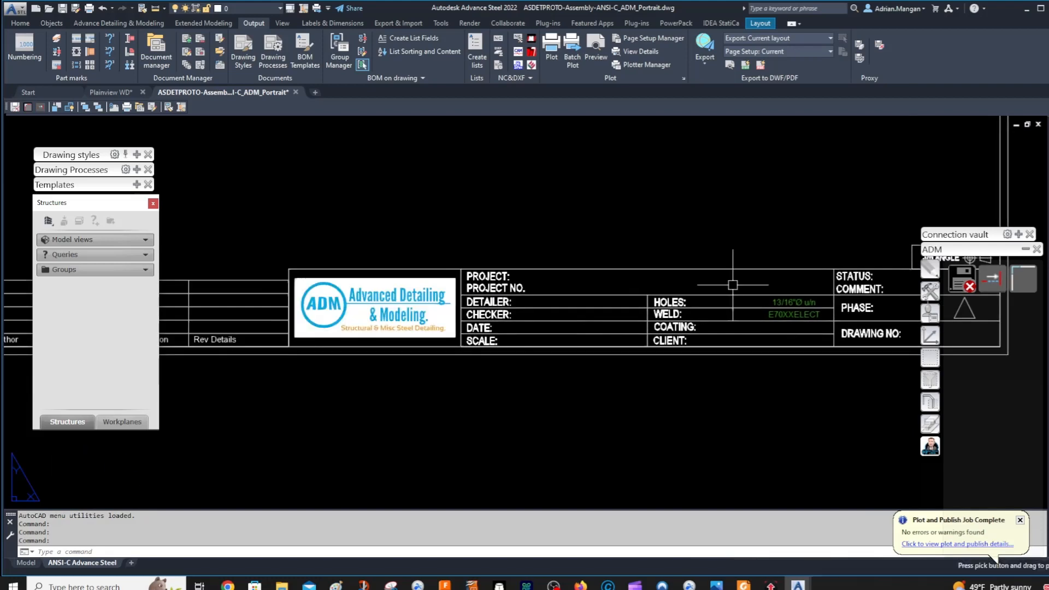
scroll(724, 267, "down", 2)
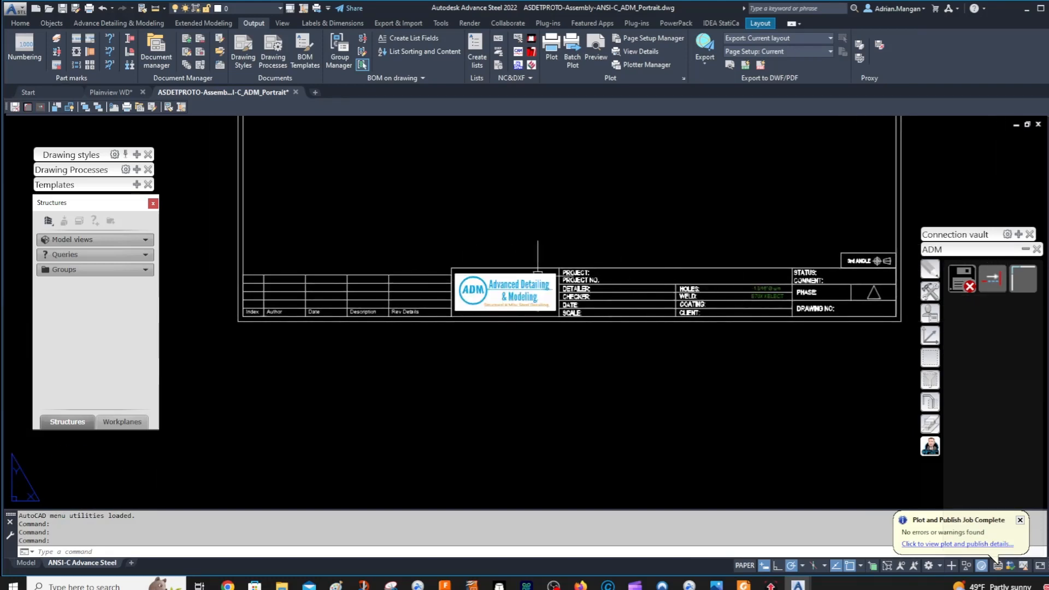
Try to stretch the revision table's edge beside the logo into the title block's logo area.
scroll(464, 257, "up", 3)
left_click(428, 288)
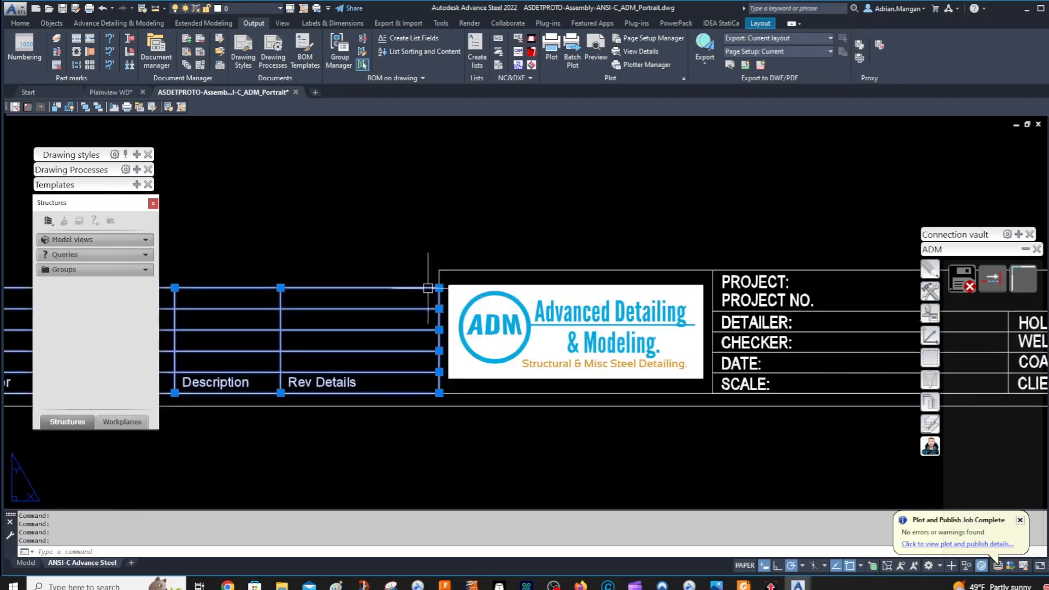
left_click(439, 288)
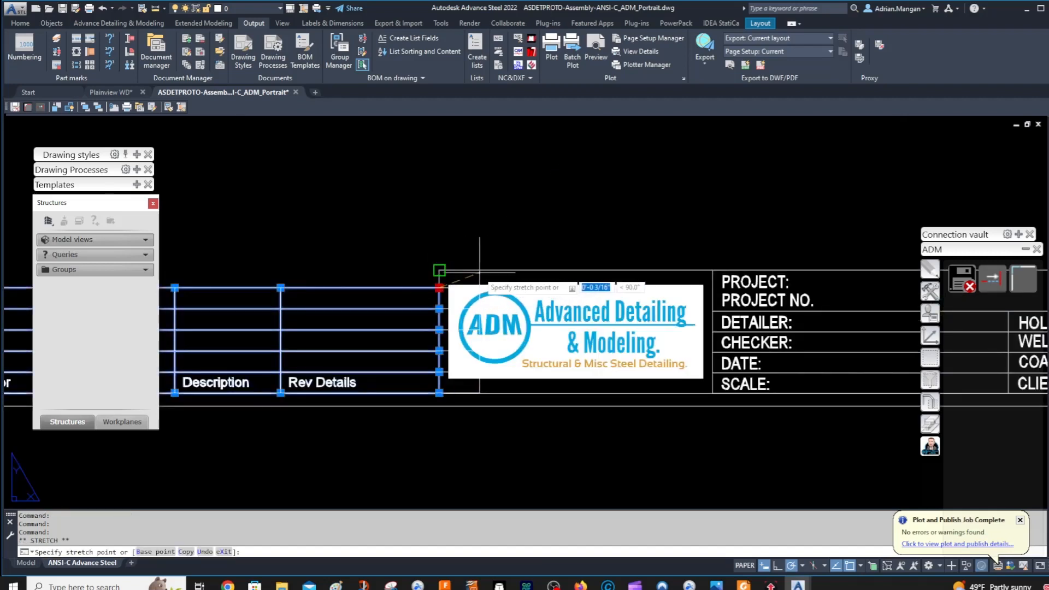
left_click(488, 288)
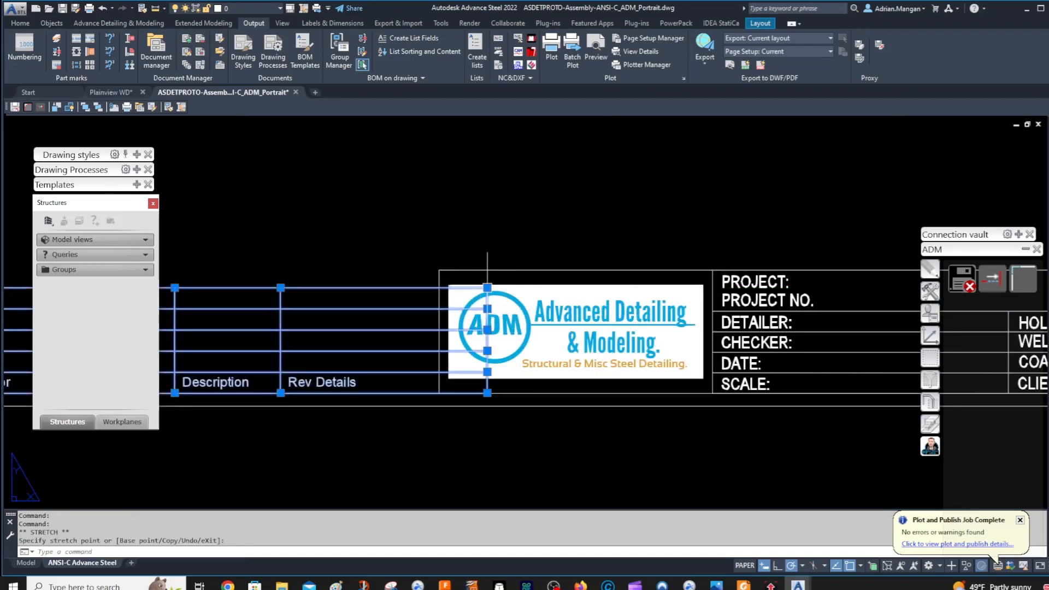
key("Escape")
middle_click_drag(424, 288, 584, 290)
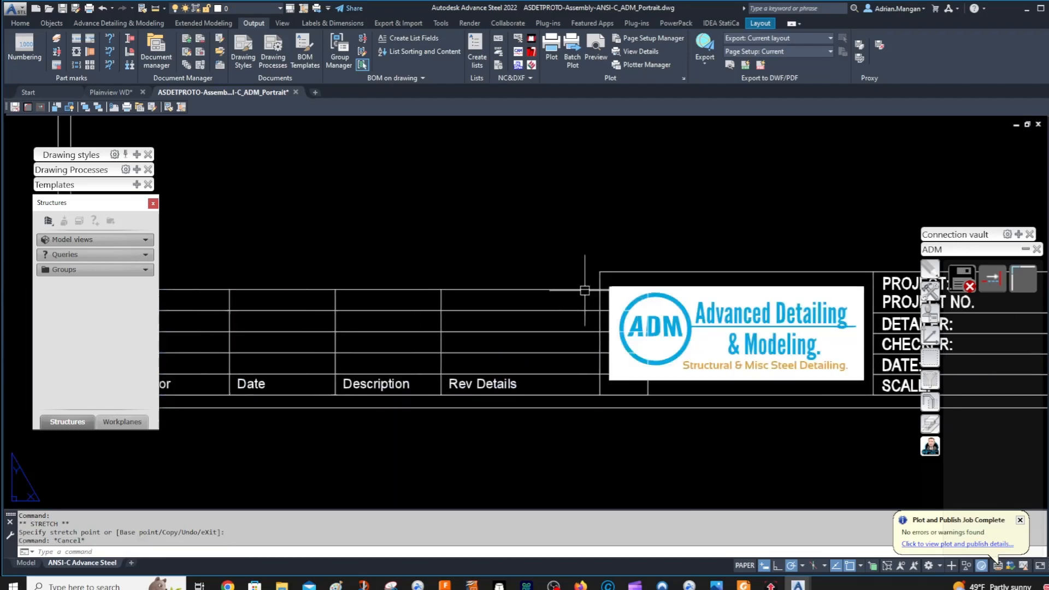
left_click(584, 290)
scroll(592, 281, "up", 2)
scroll(590, 270, "down", 3)
key("Escape")
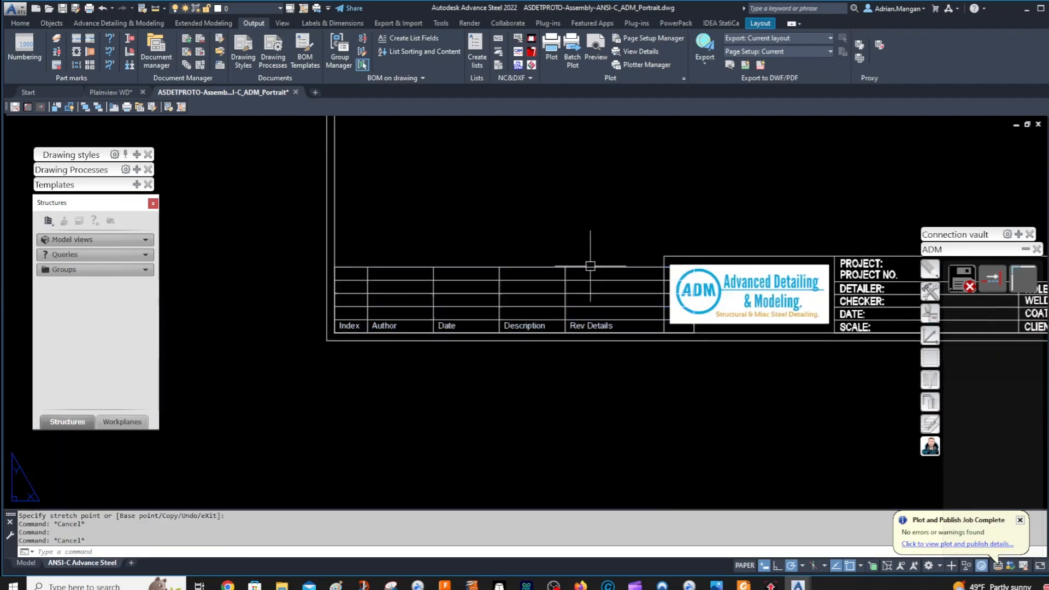
left_click(587, 266)
left_click(694, 266)
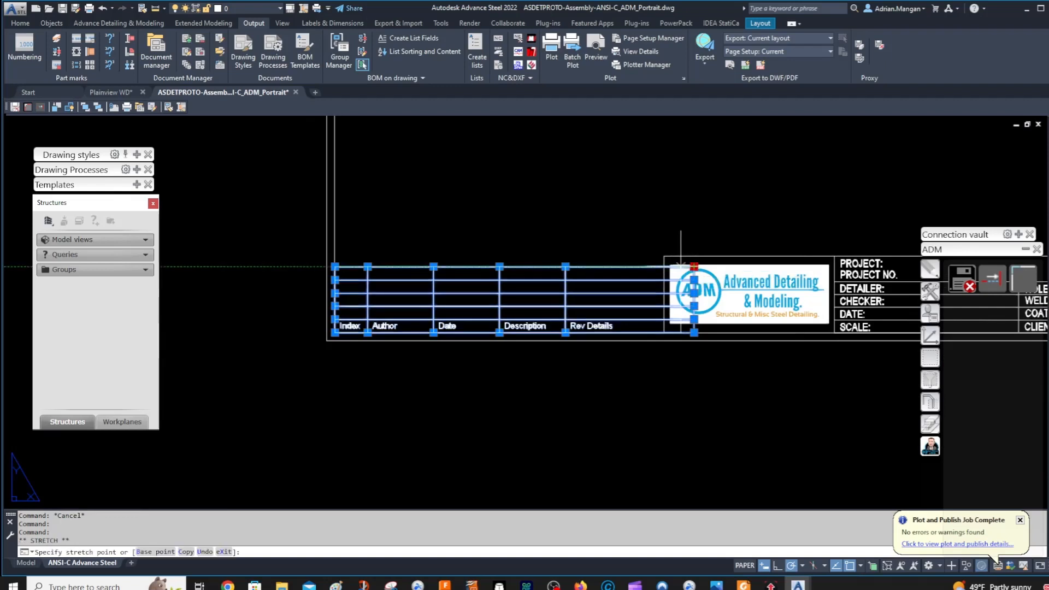
key("Escape")
scroll(338, 282, "down", 2)
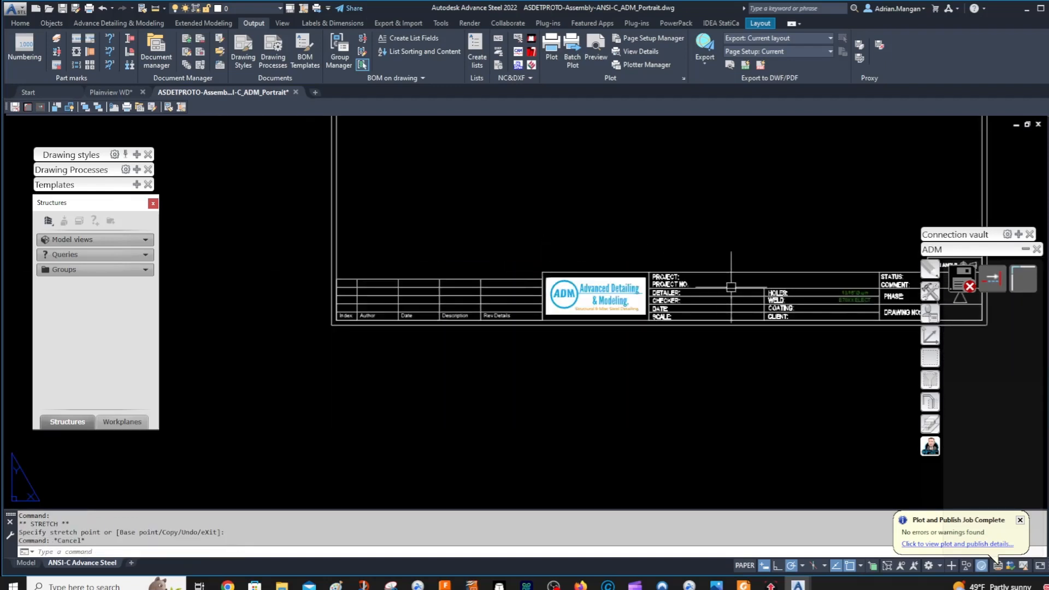
Synchronize the portrait prototype's HYPERSTEELPAGEHEADER block attributes with ATTSYNC, then close the prototype and save its changes.
scroll(731, 287, "up", 2)
type("ATTSYNC")
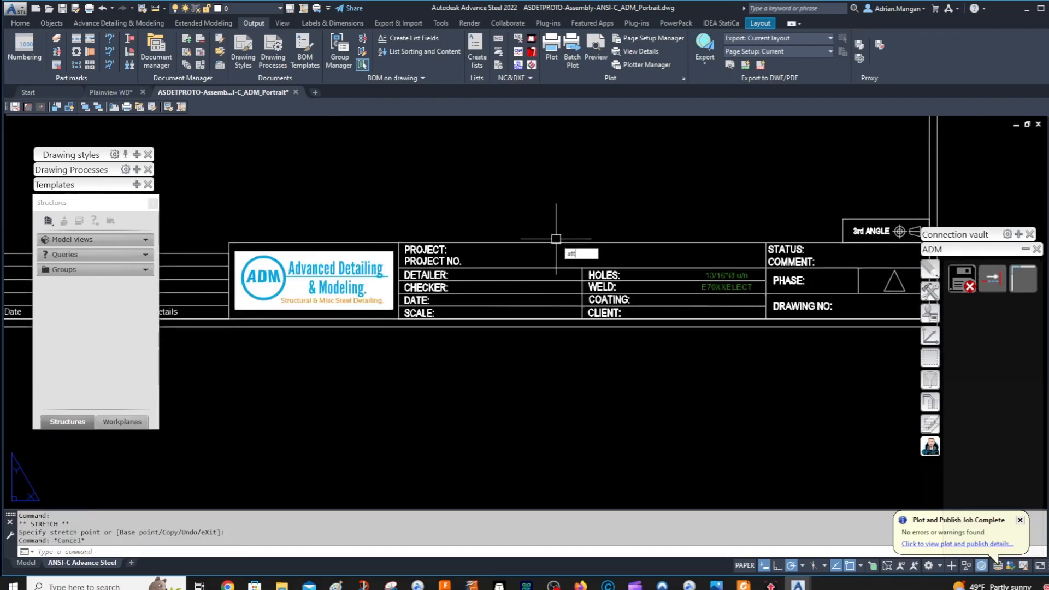
key("Return")
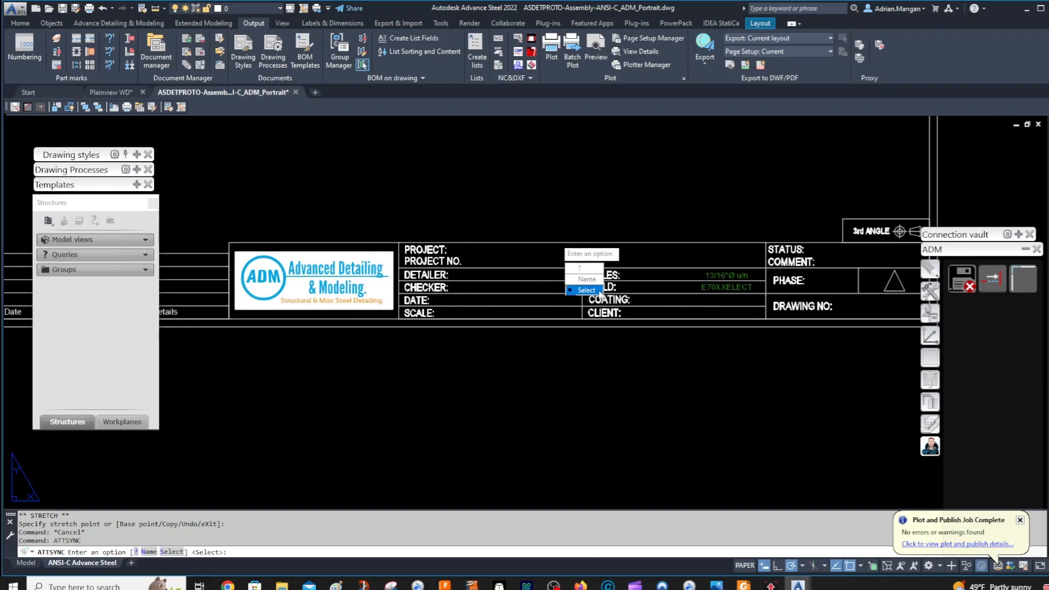
type("S")
key("Return")
left_click(583, 281)
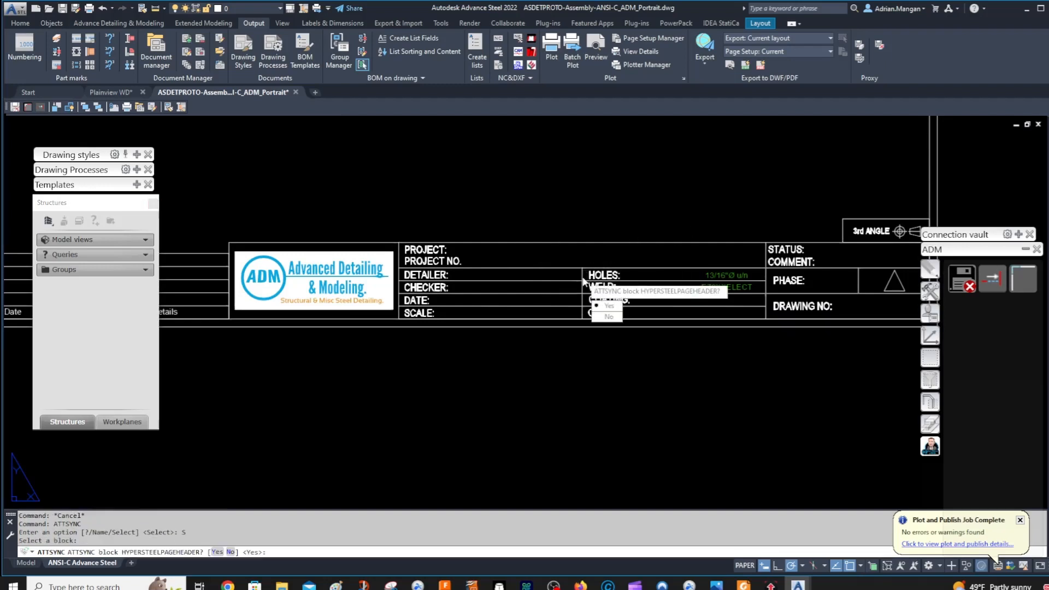
left_click(608, 306)
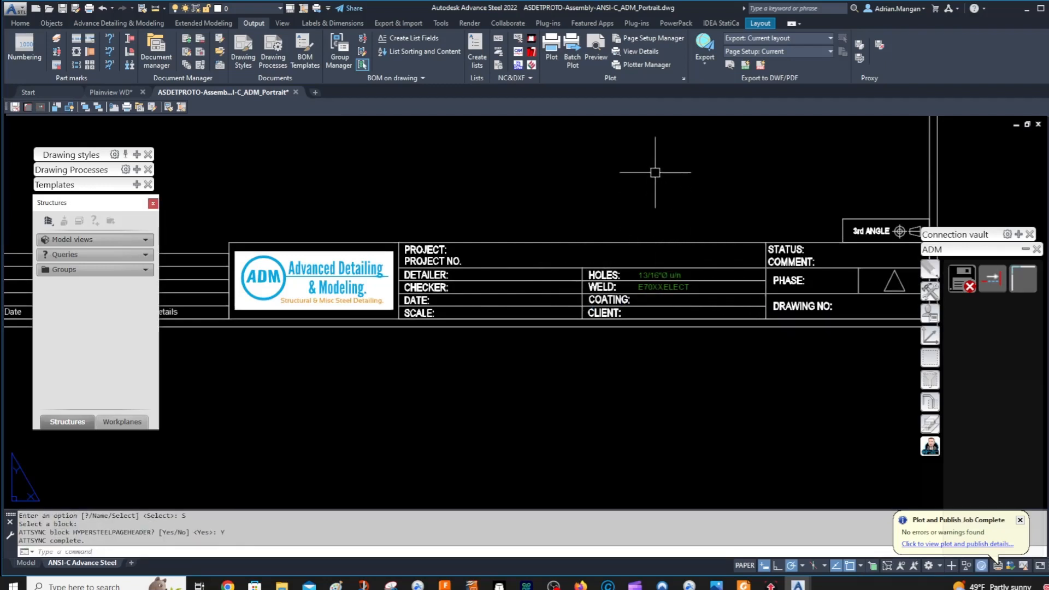
key("Escape")
key("Escape")
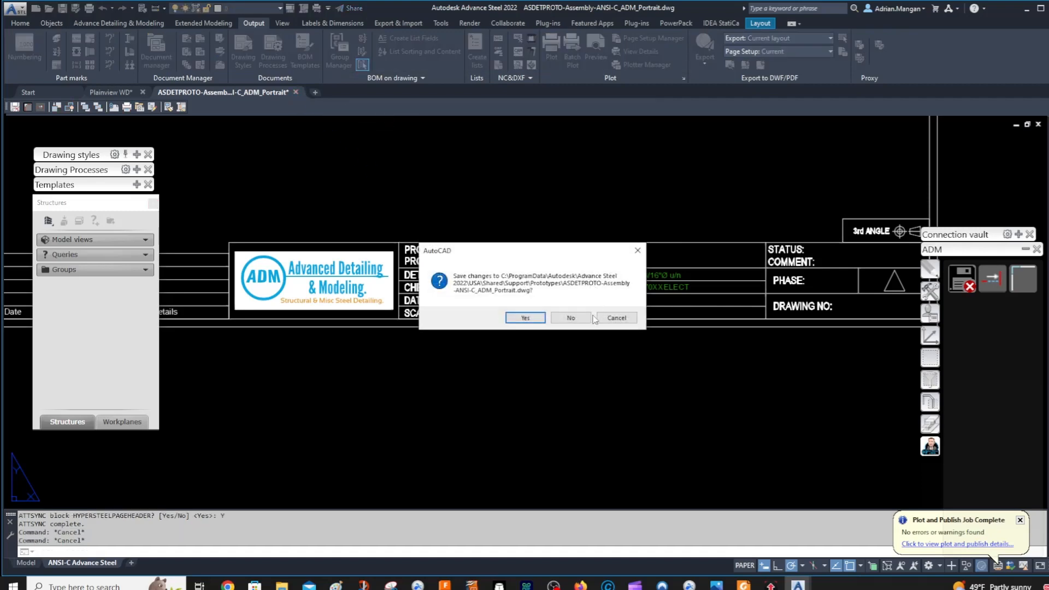
left_click(531, 320)
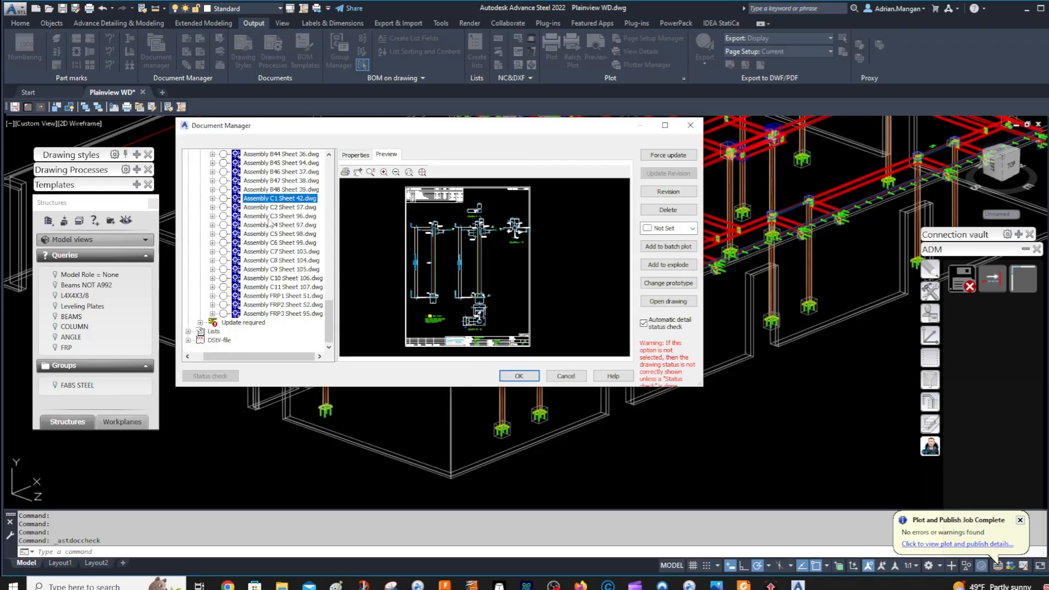
Change the prototype of the Assembly C1 to C11 sheets to ASDETPROTO-Assembly-ANSI-C_ADM_Portrait.dwg in the Document Manager.
left_click(280, 287, "shift")
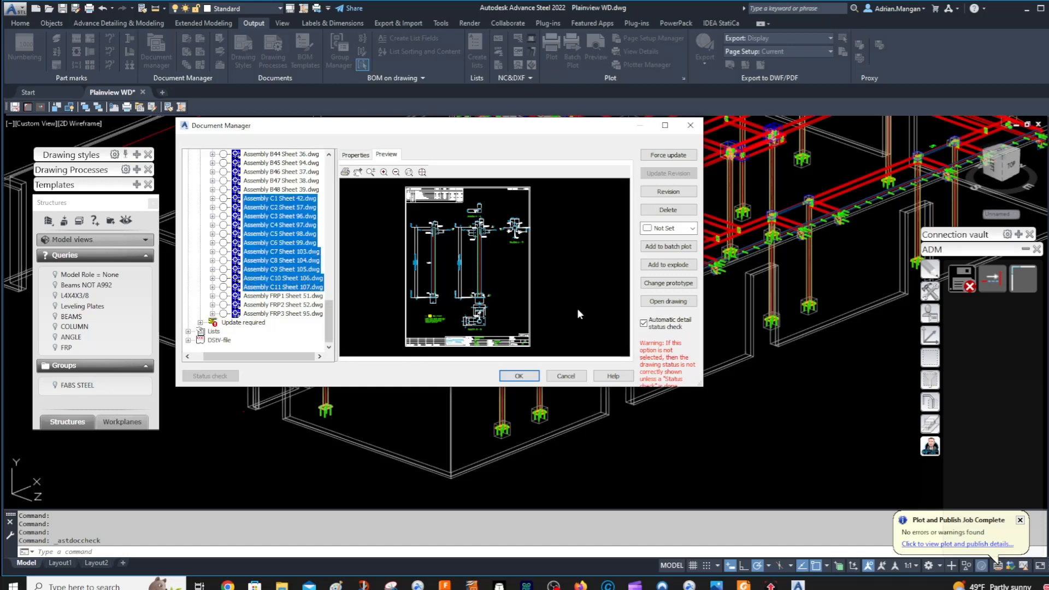
left_click(669, 283)
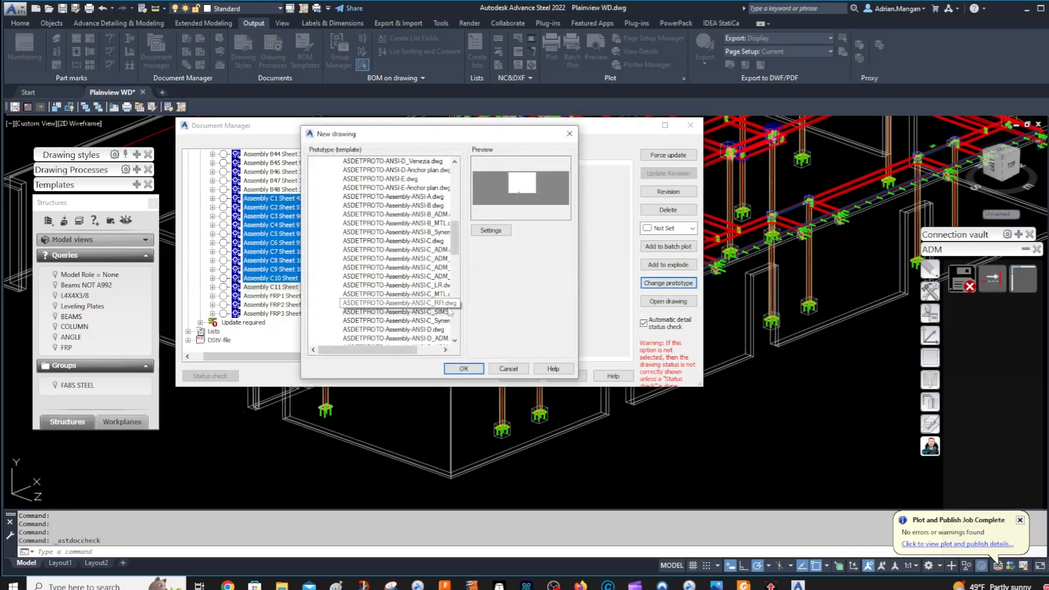
left_click(445, 350)
left_click(445, 350)
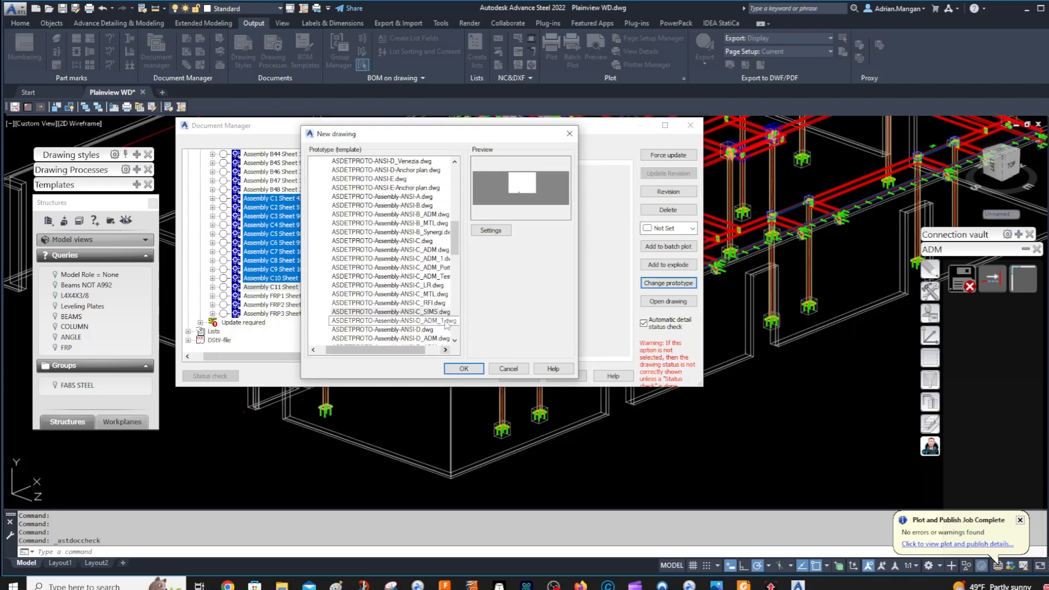
left_click(382, 267)
left_click(463, 368)
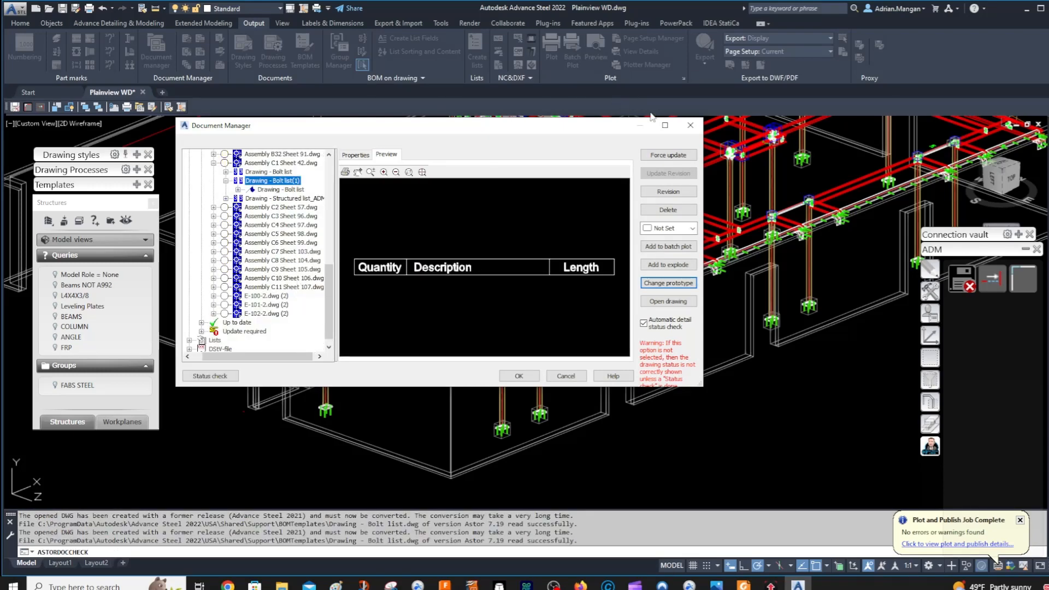
Open Assembly C7 Sheet 103.dwg, and check the AutoCAD application's component processes in Windows Task Manager while it loads.
double_click(280, 251)
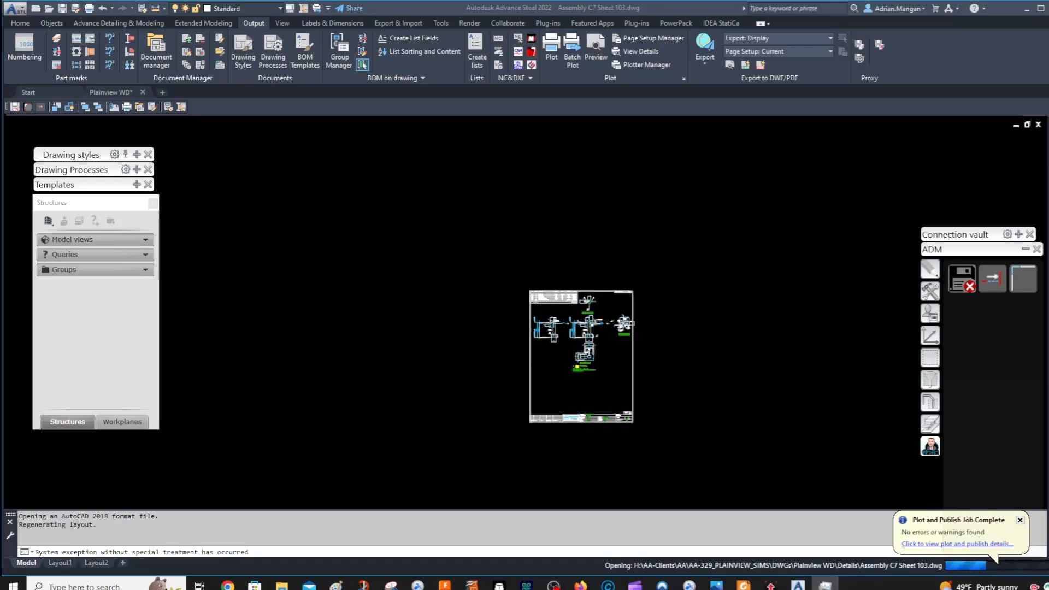
left_click_drag(1048, 56, 354, 45)
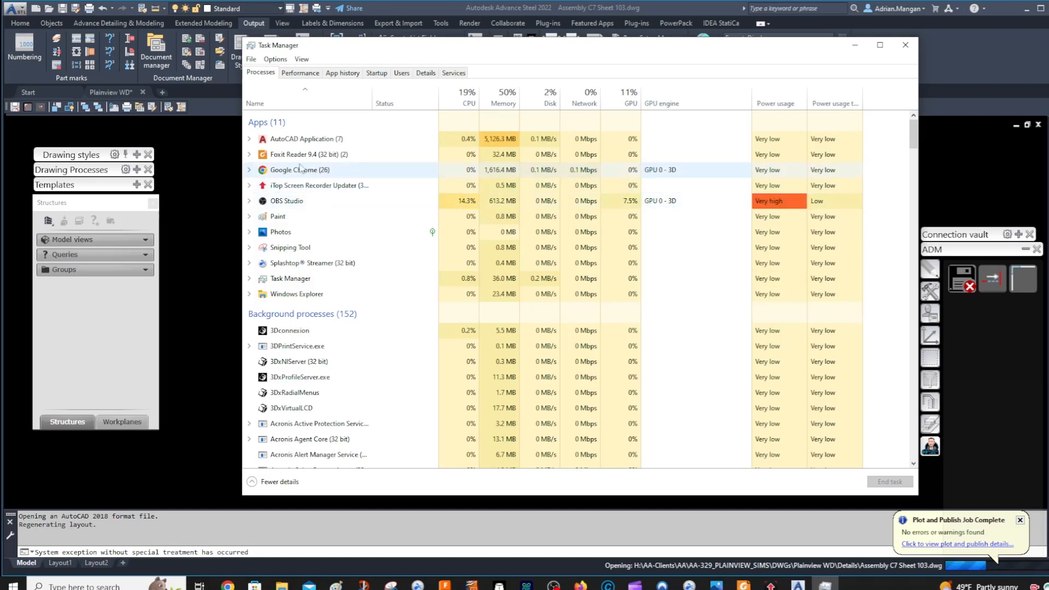
left_click(249, 138)
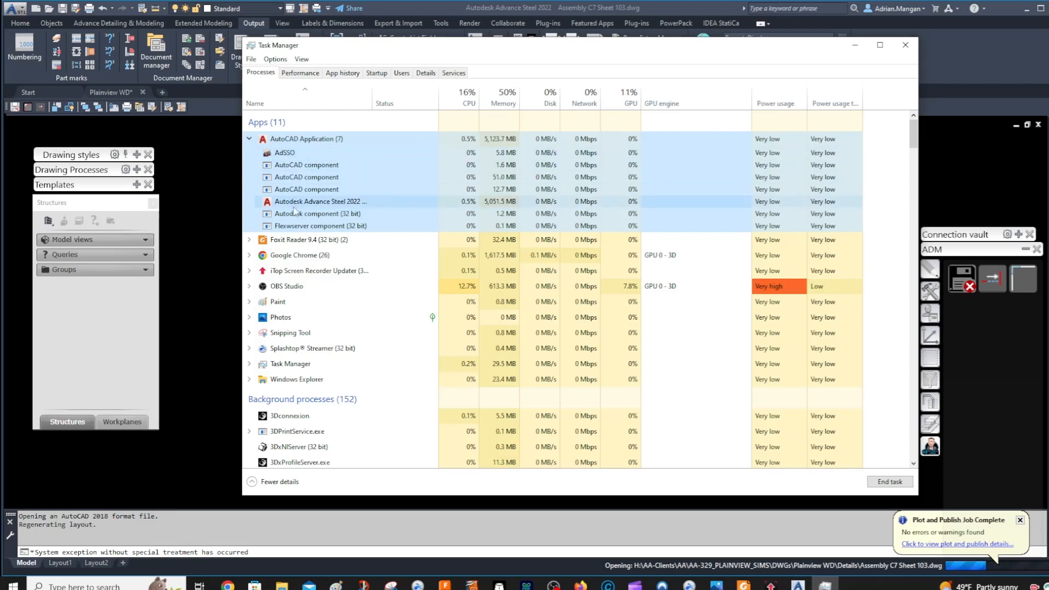
left_click(662, 533)
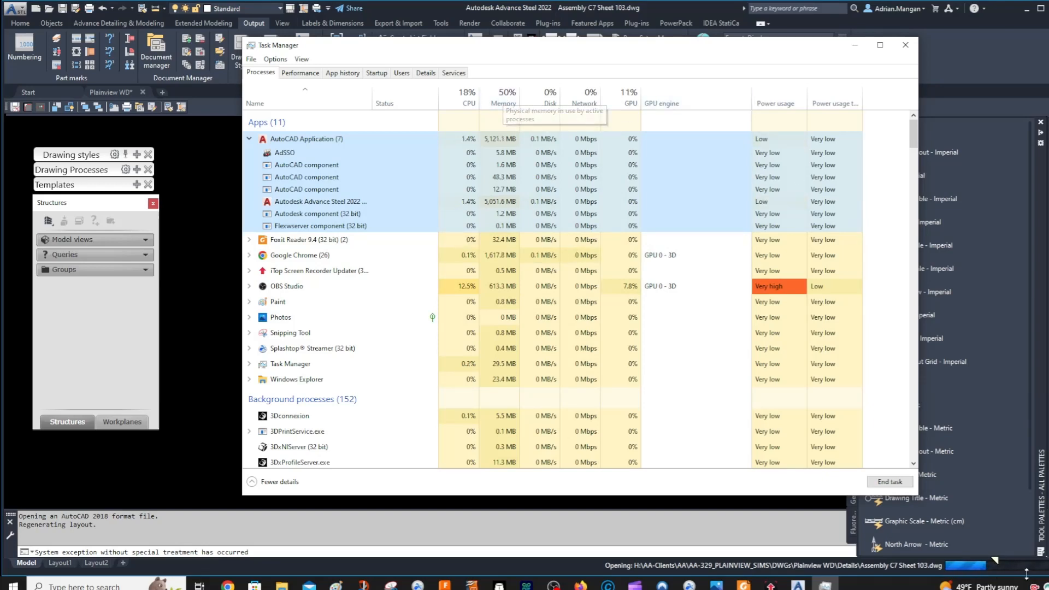
left_click(905, 44)
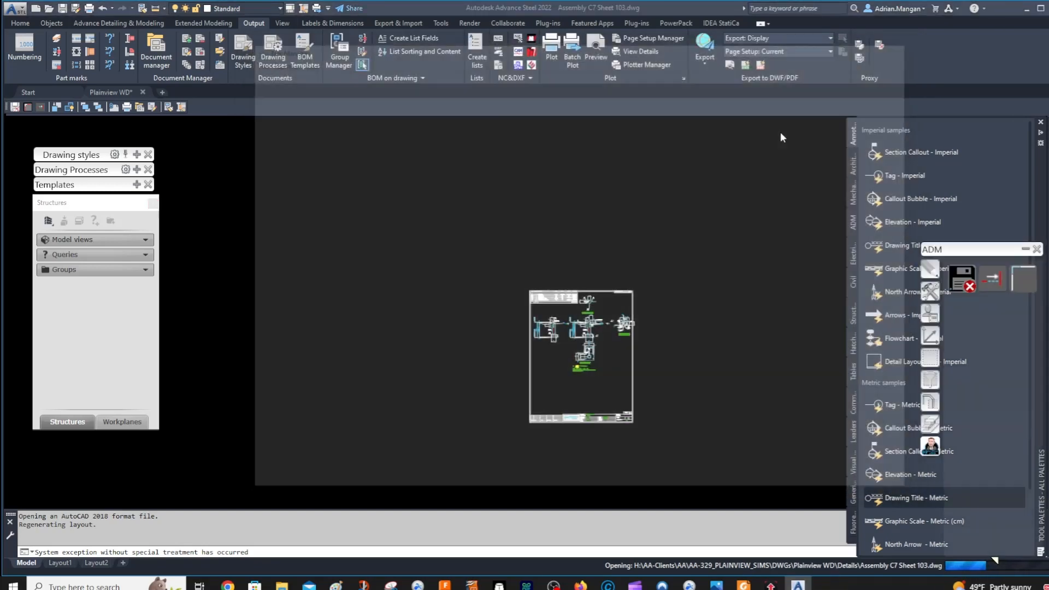